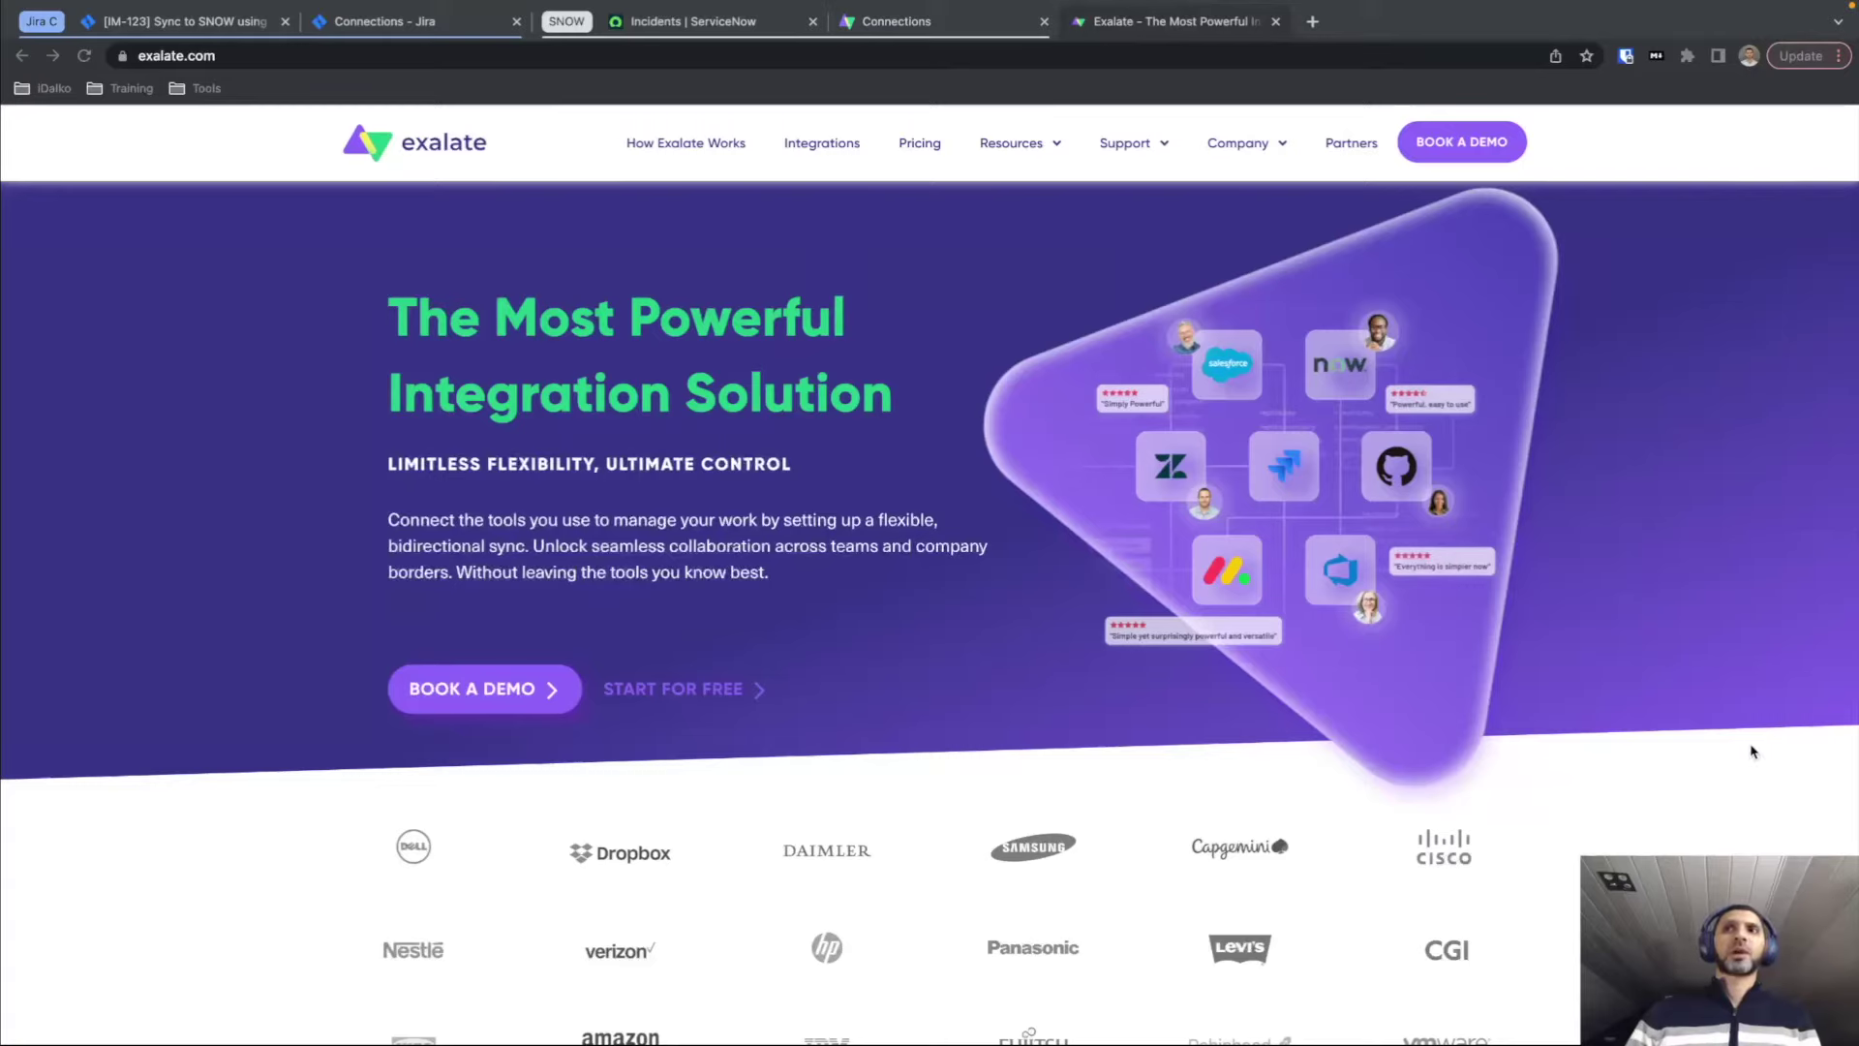
# Close the Exalate website, then view Jira issue IM-123 and Jira's Exalate connections list.
pyautogui.click(1669, 708)
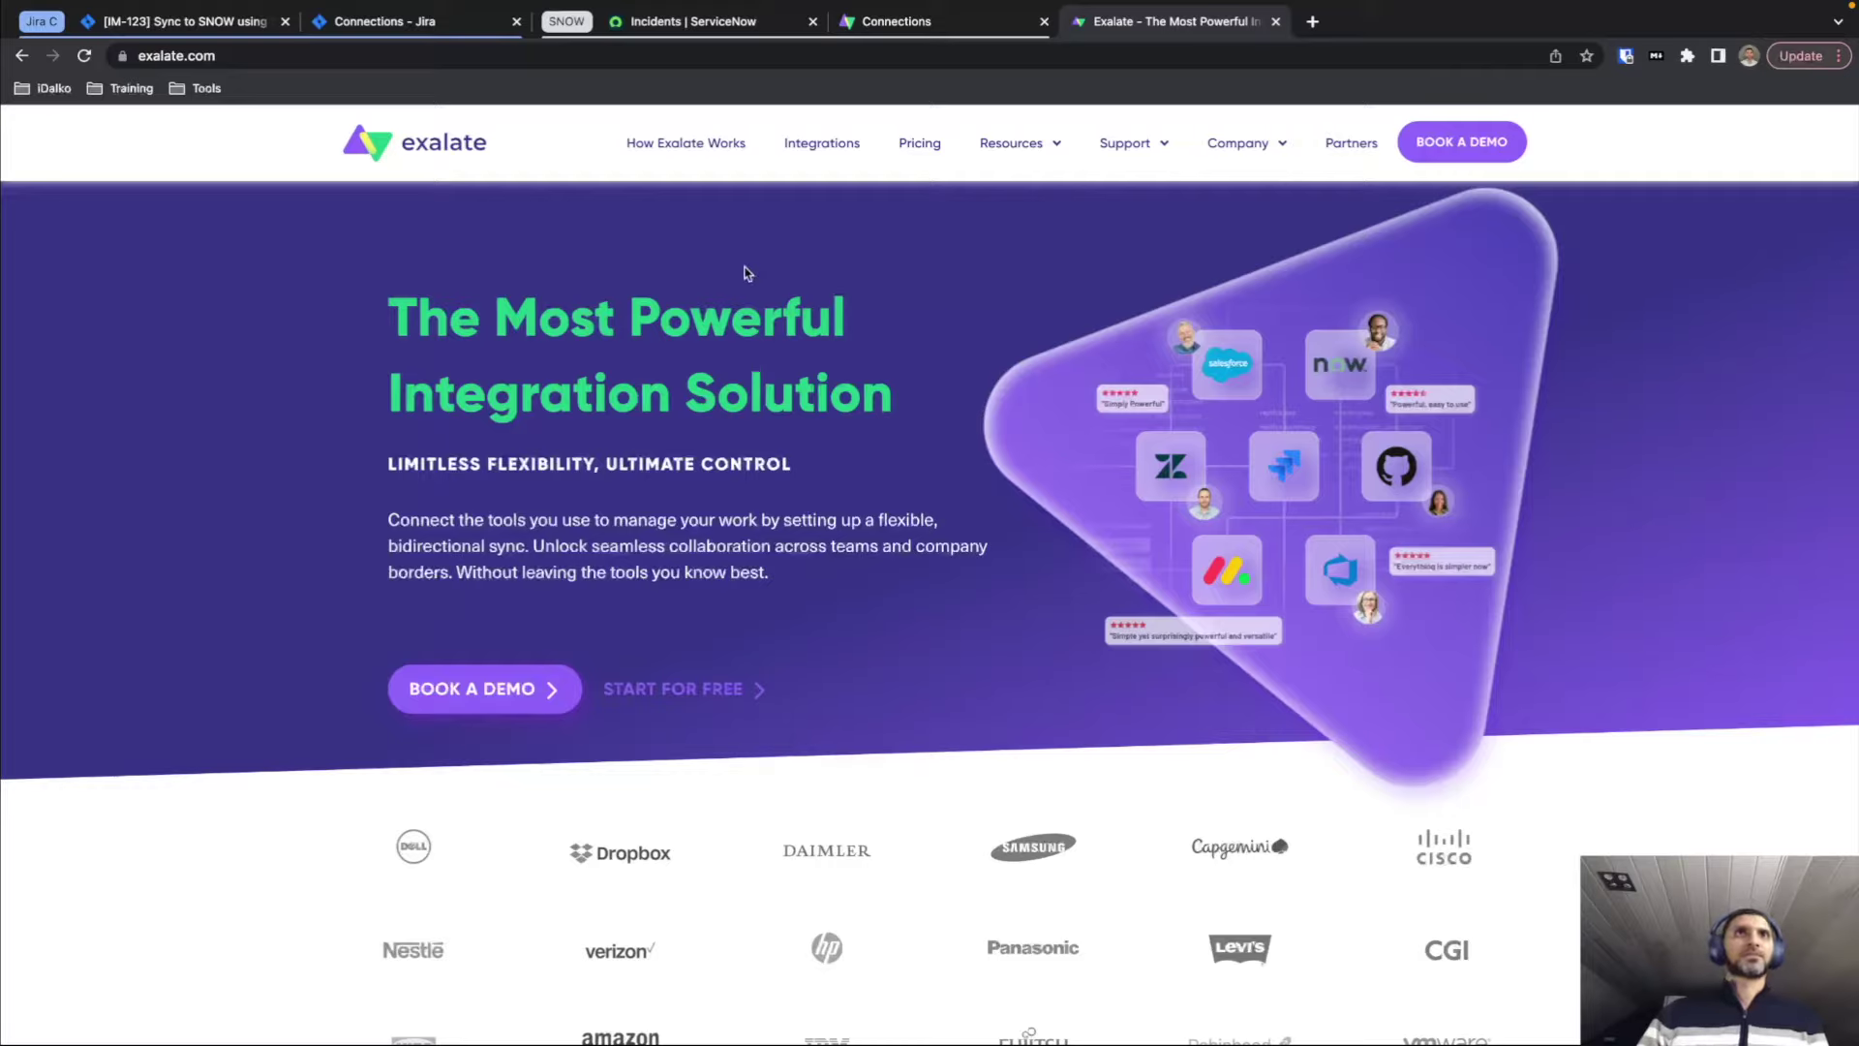
pyautogui.click(1275, 21)
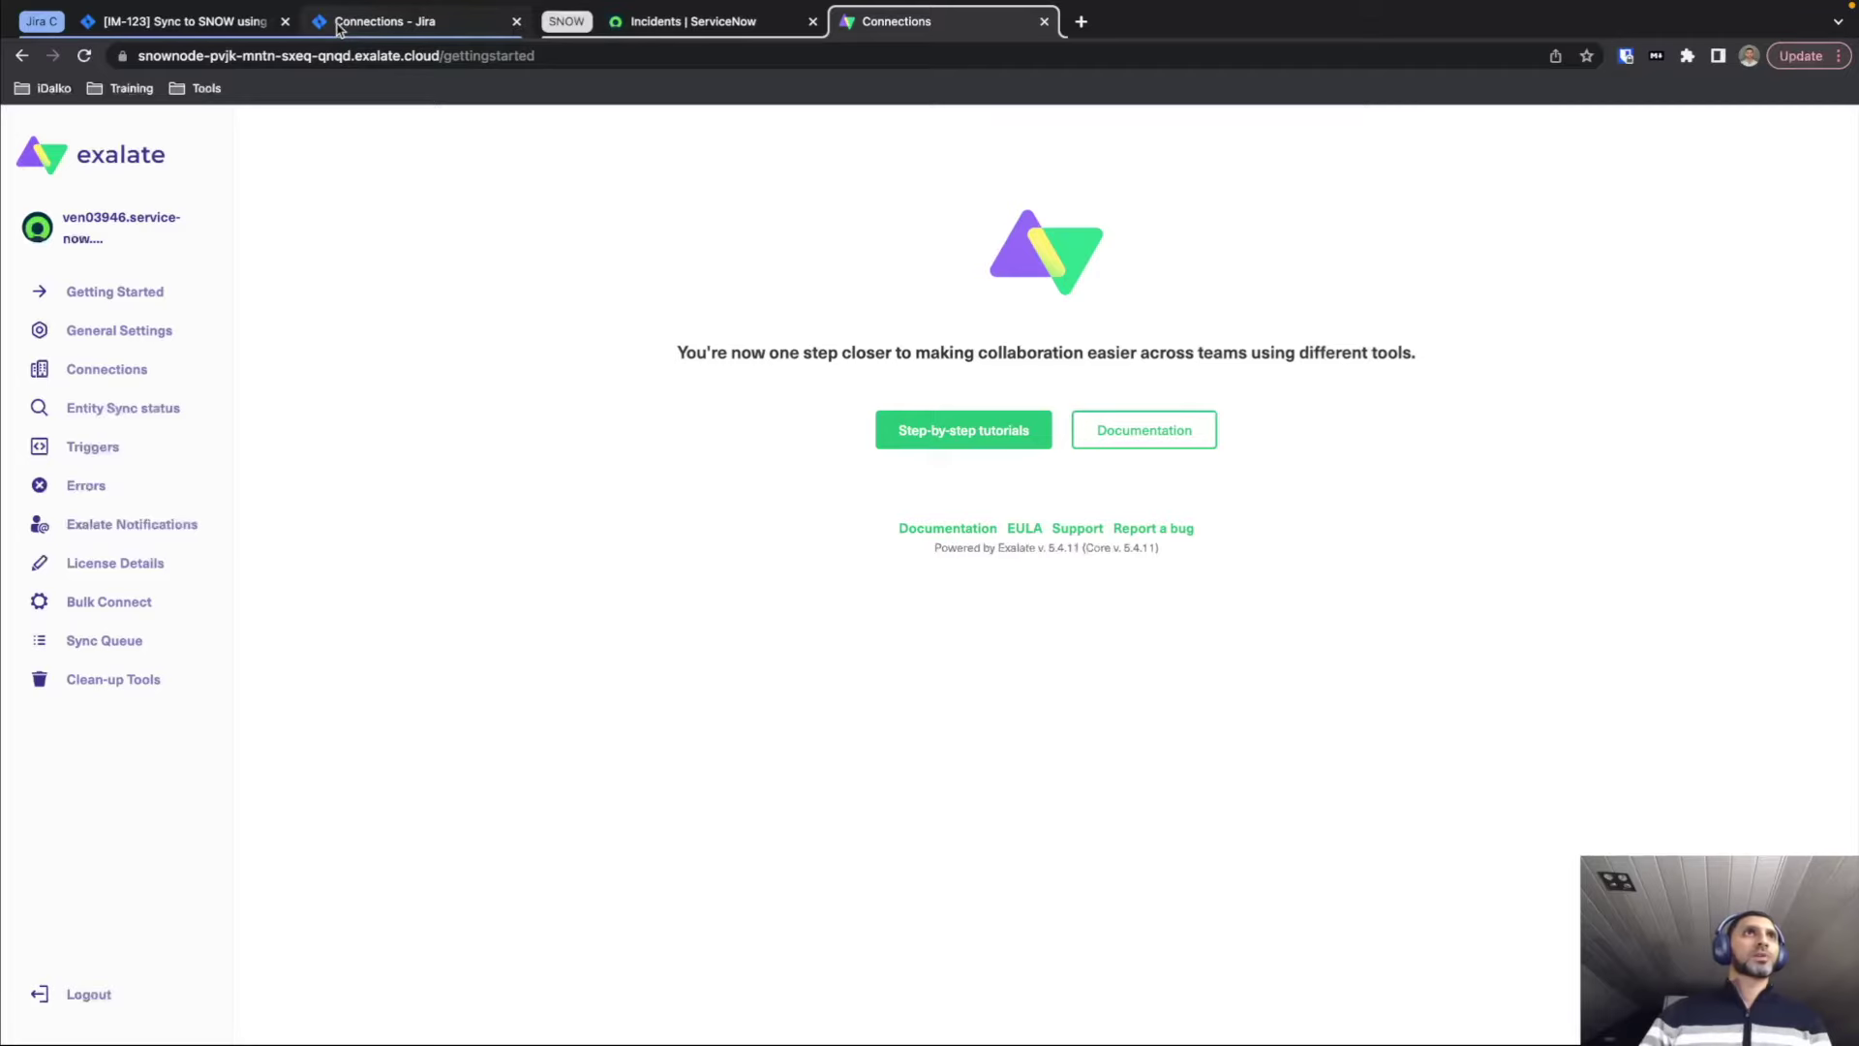
pyautogui.click(247, 23)
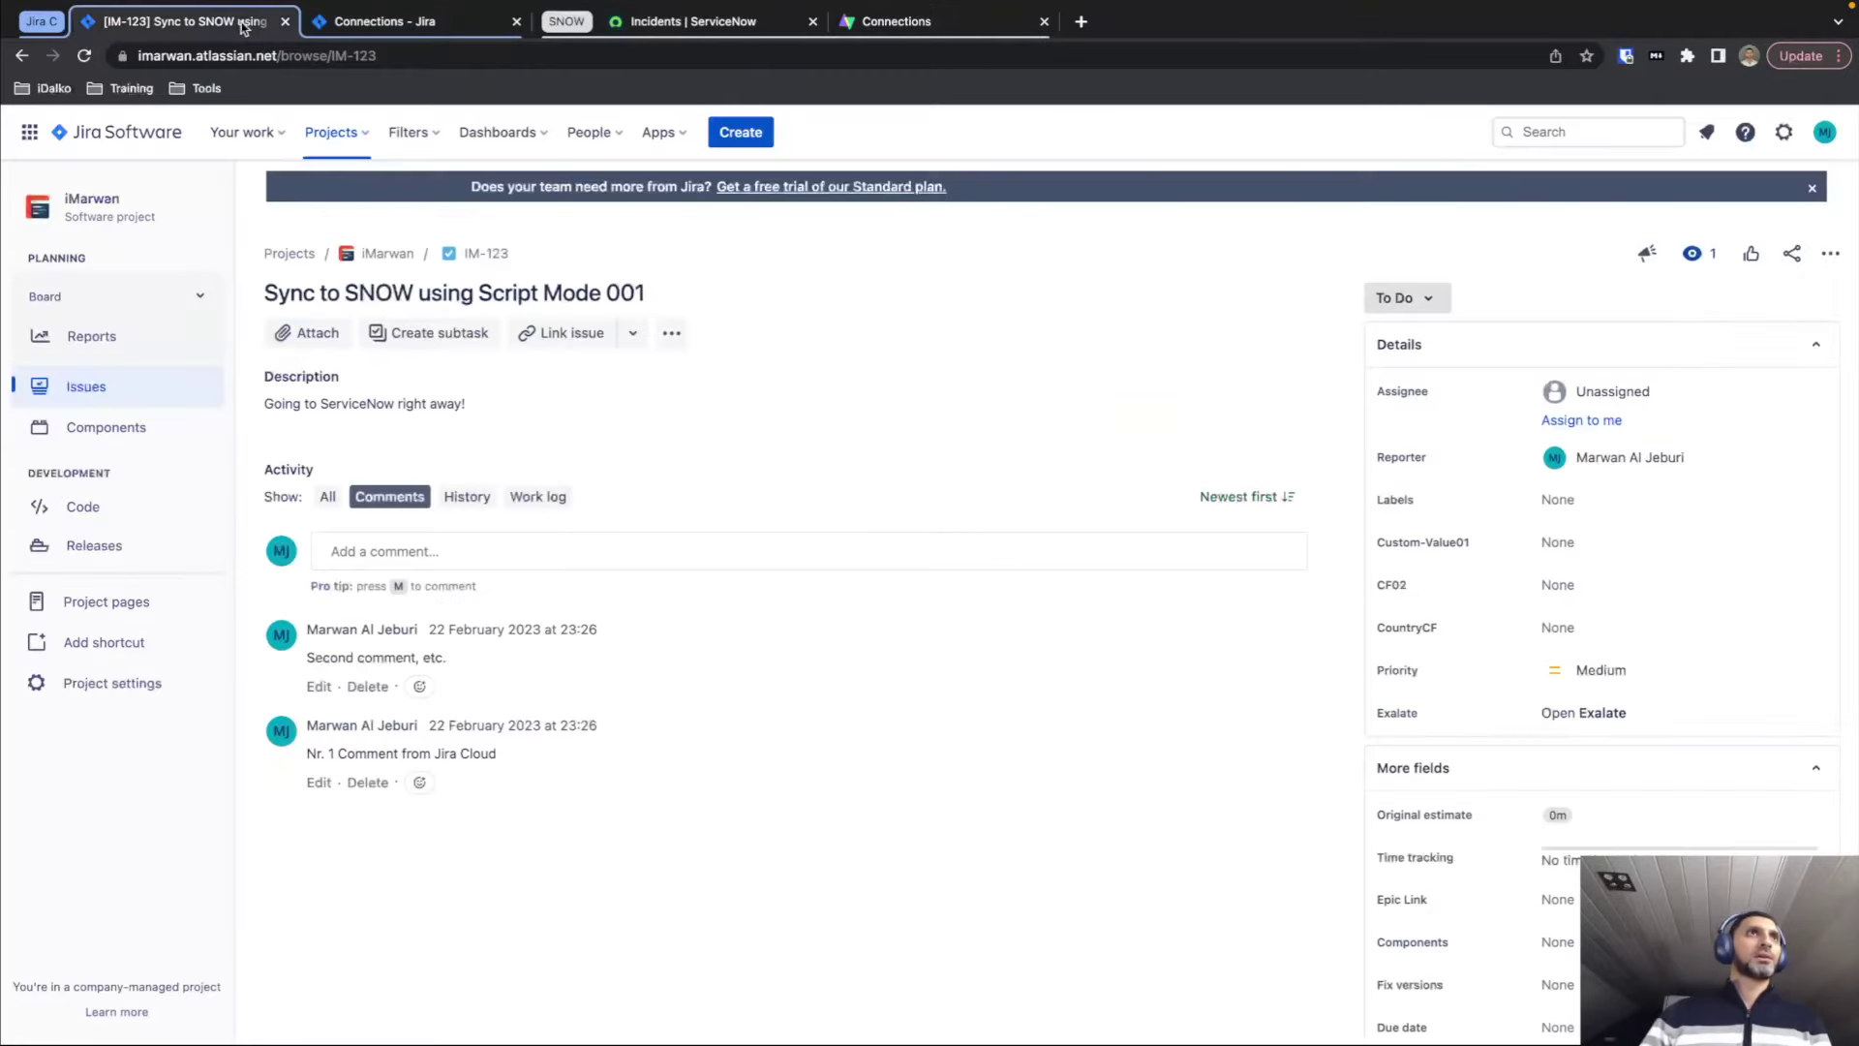
pyautogui.click(432, 30)
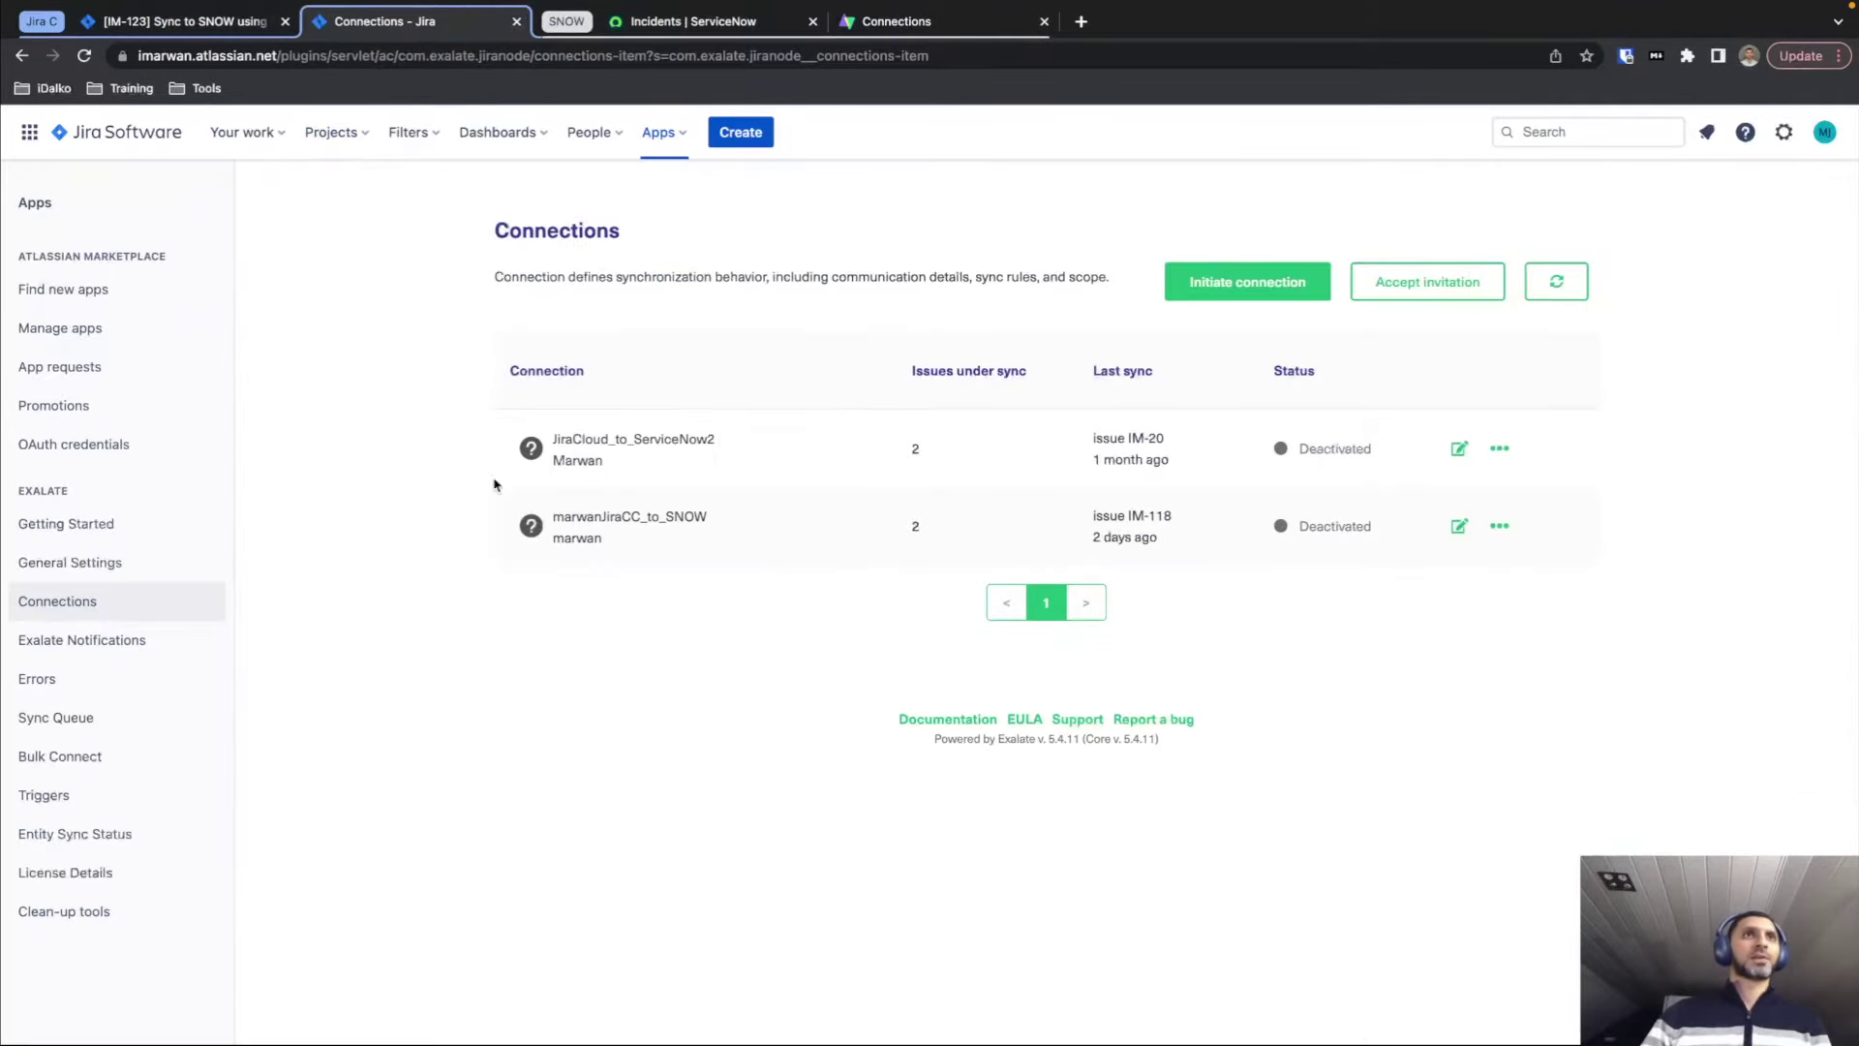
# Look up the Jira Cloud - ServiceNow integration tutorial in the Exalate documentation by selecting both platforms, and close the documentation.
pyautogui.click(1082, 23)
pyautogui.write('docs')
pyautogui.press('Return')
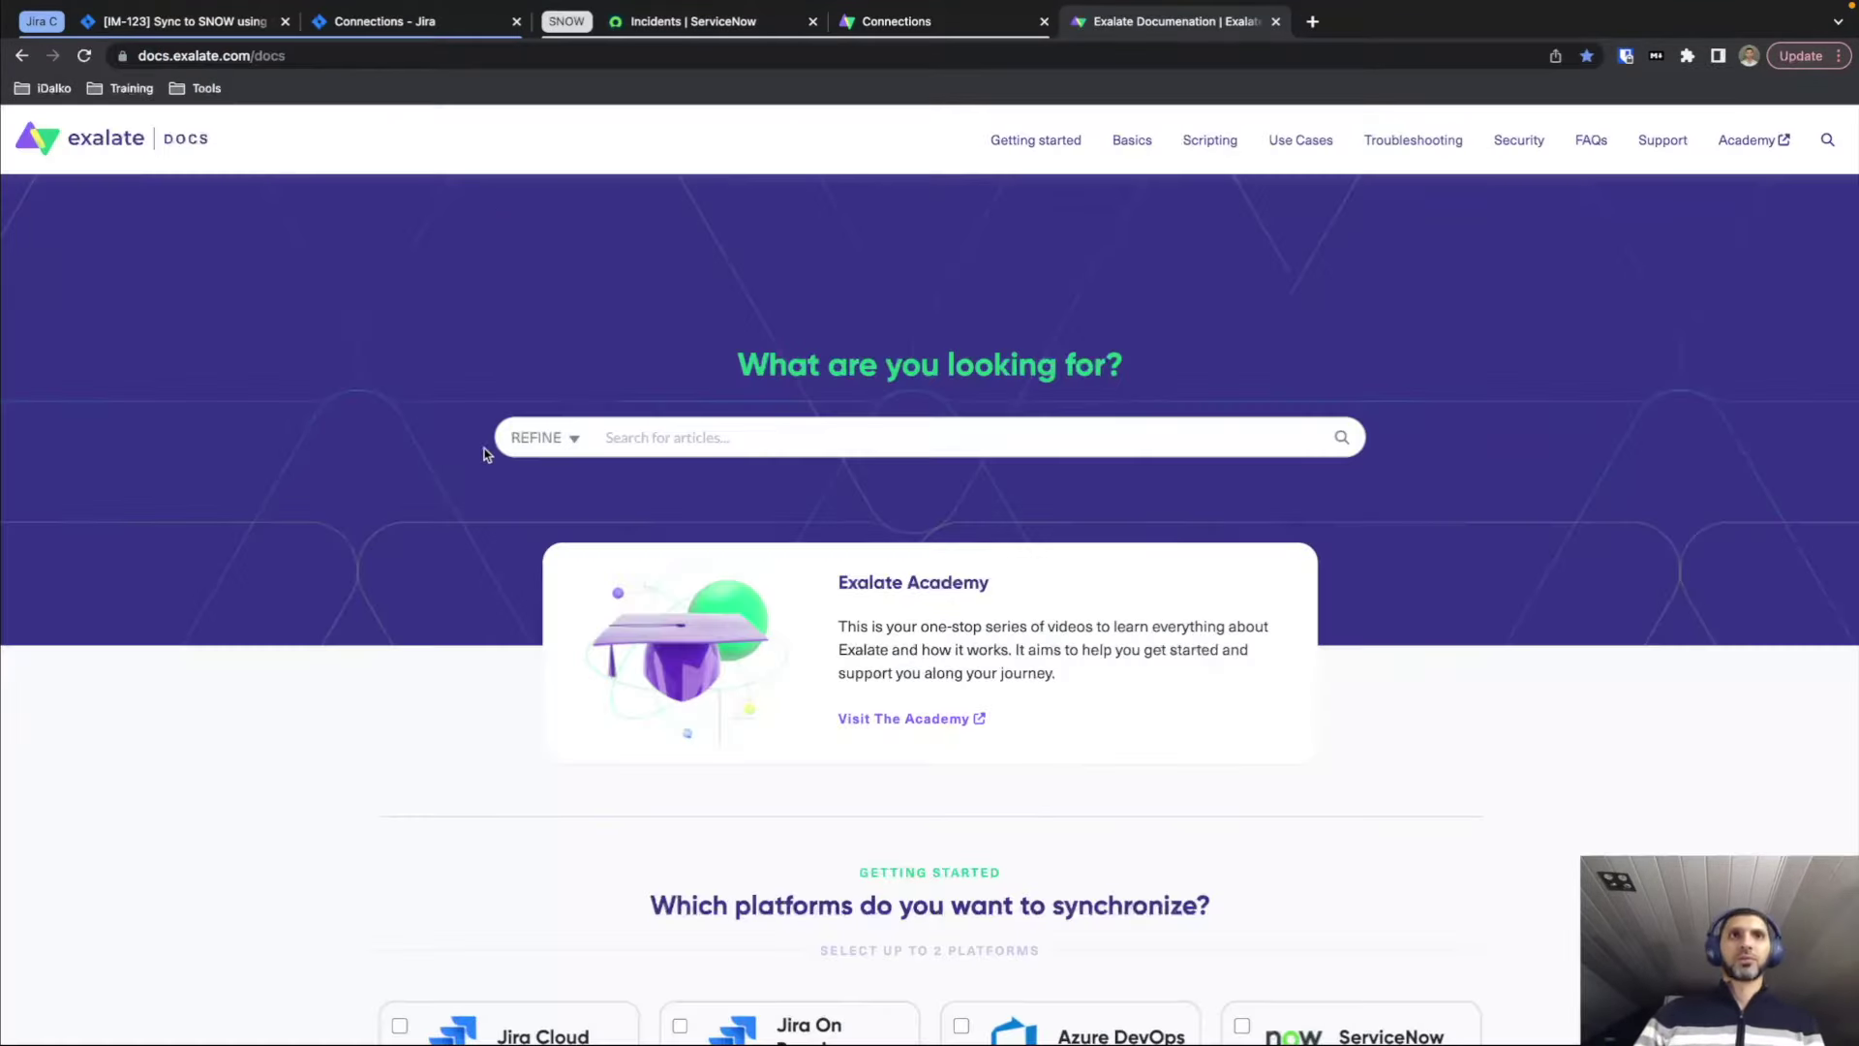
pyautogui.scroll(-5, 404, 755)
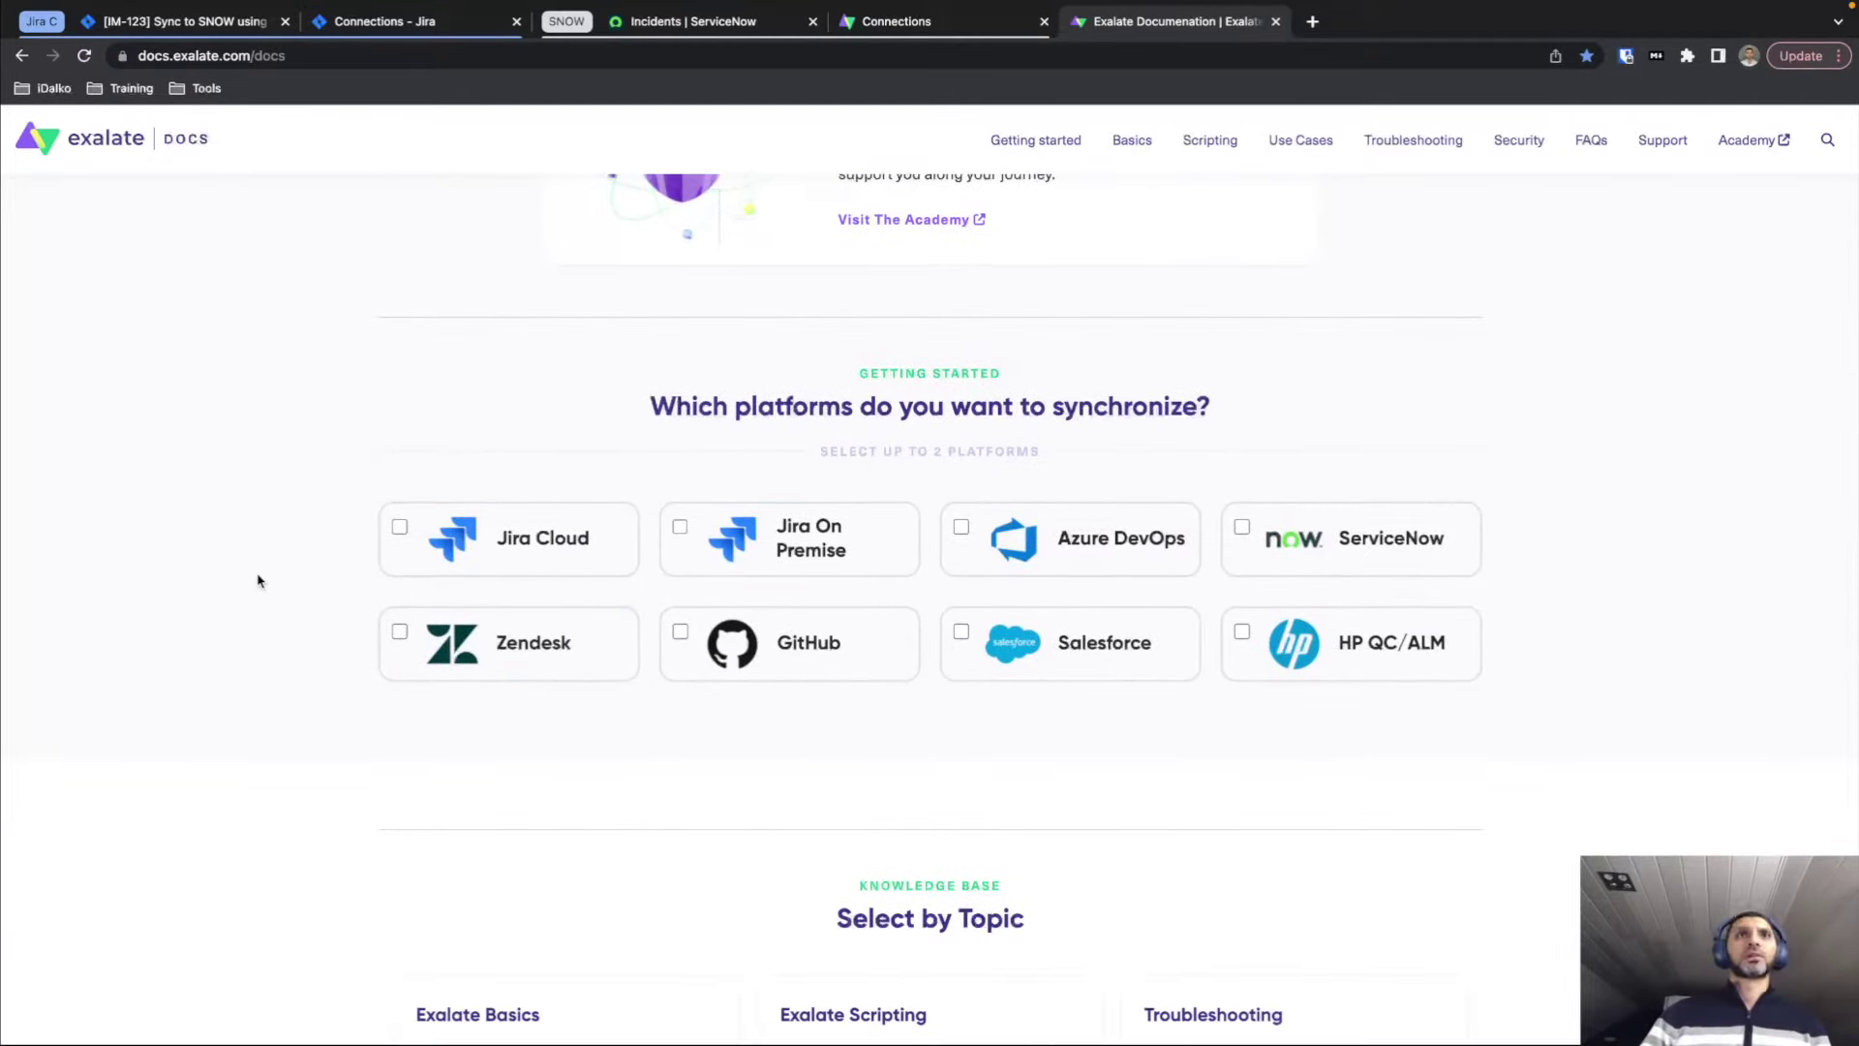
pyautogui.click(399, 528)
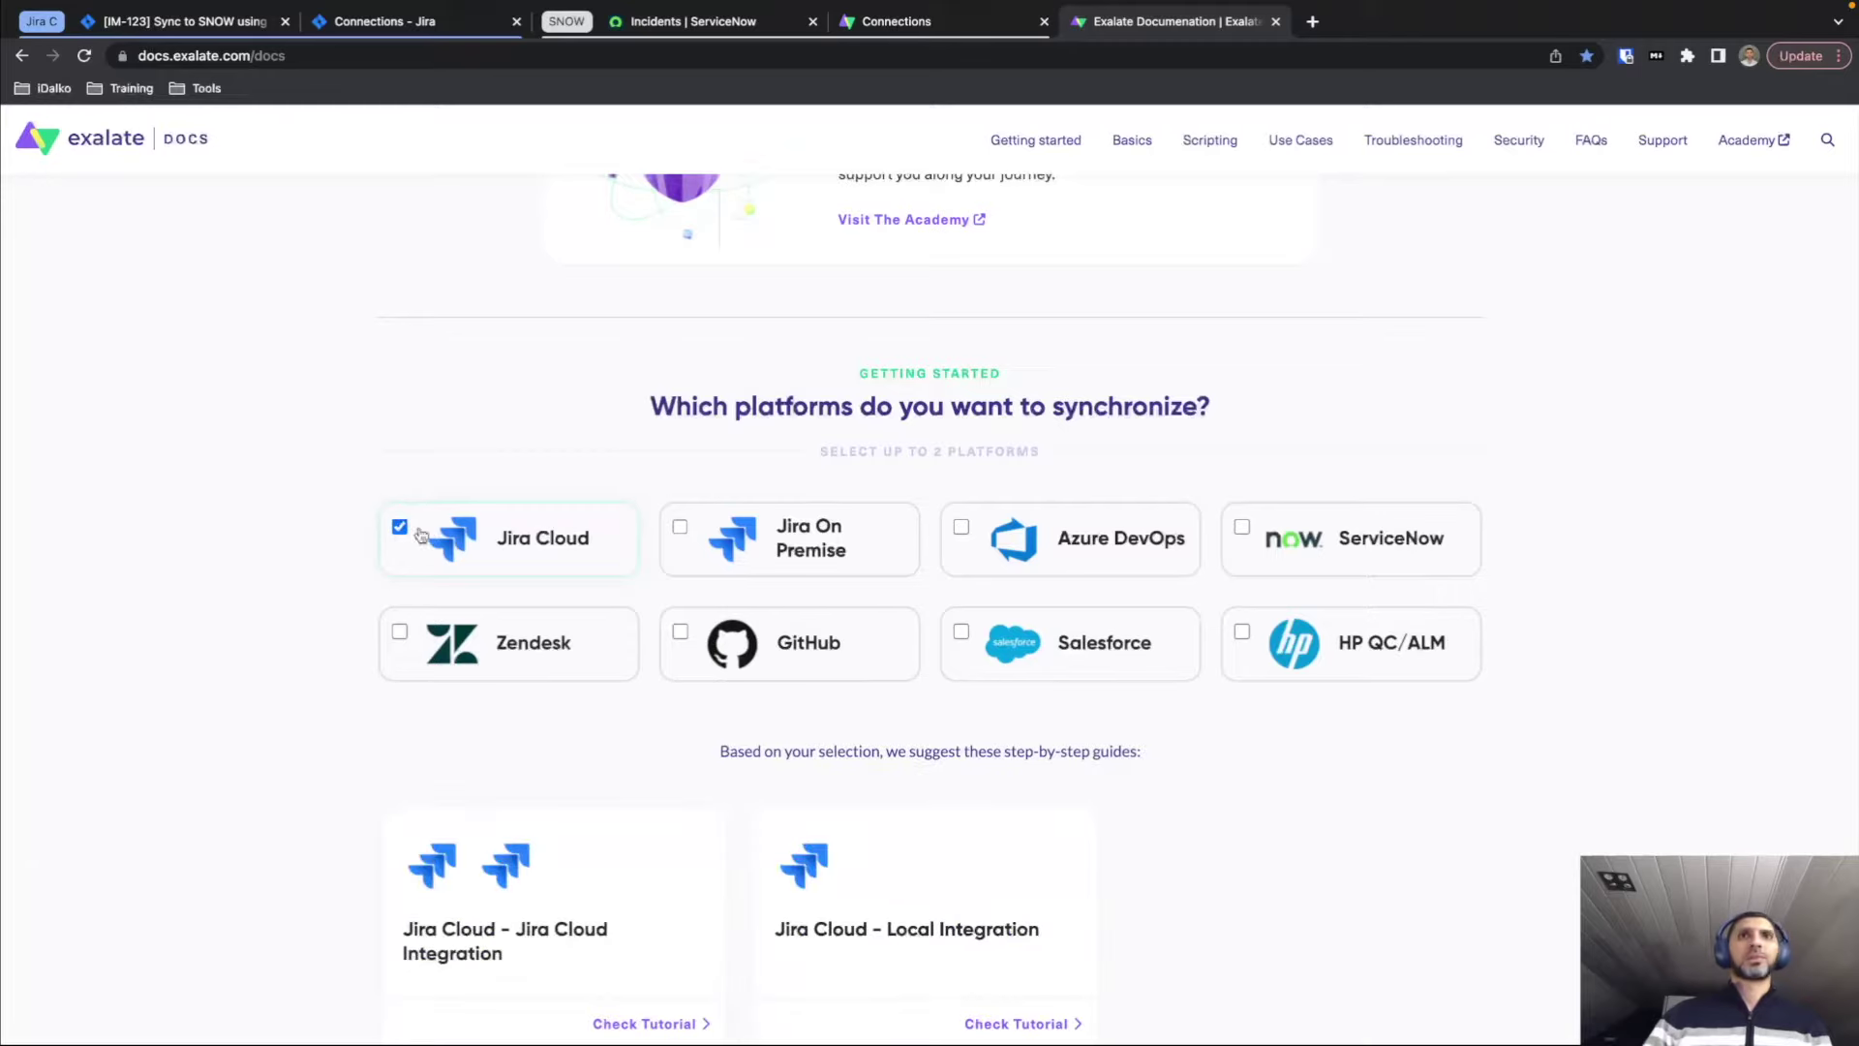
pyautogui.click(1243, 528)
pyautogui.scroll(-7, 1258, 552)
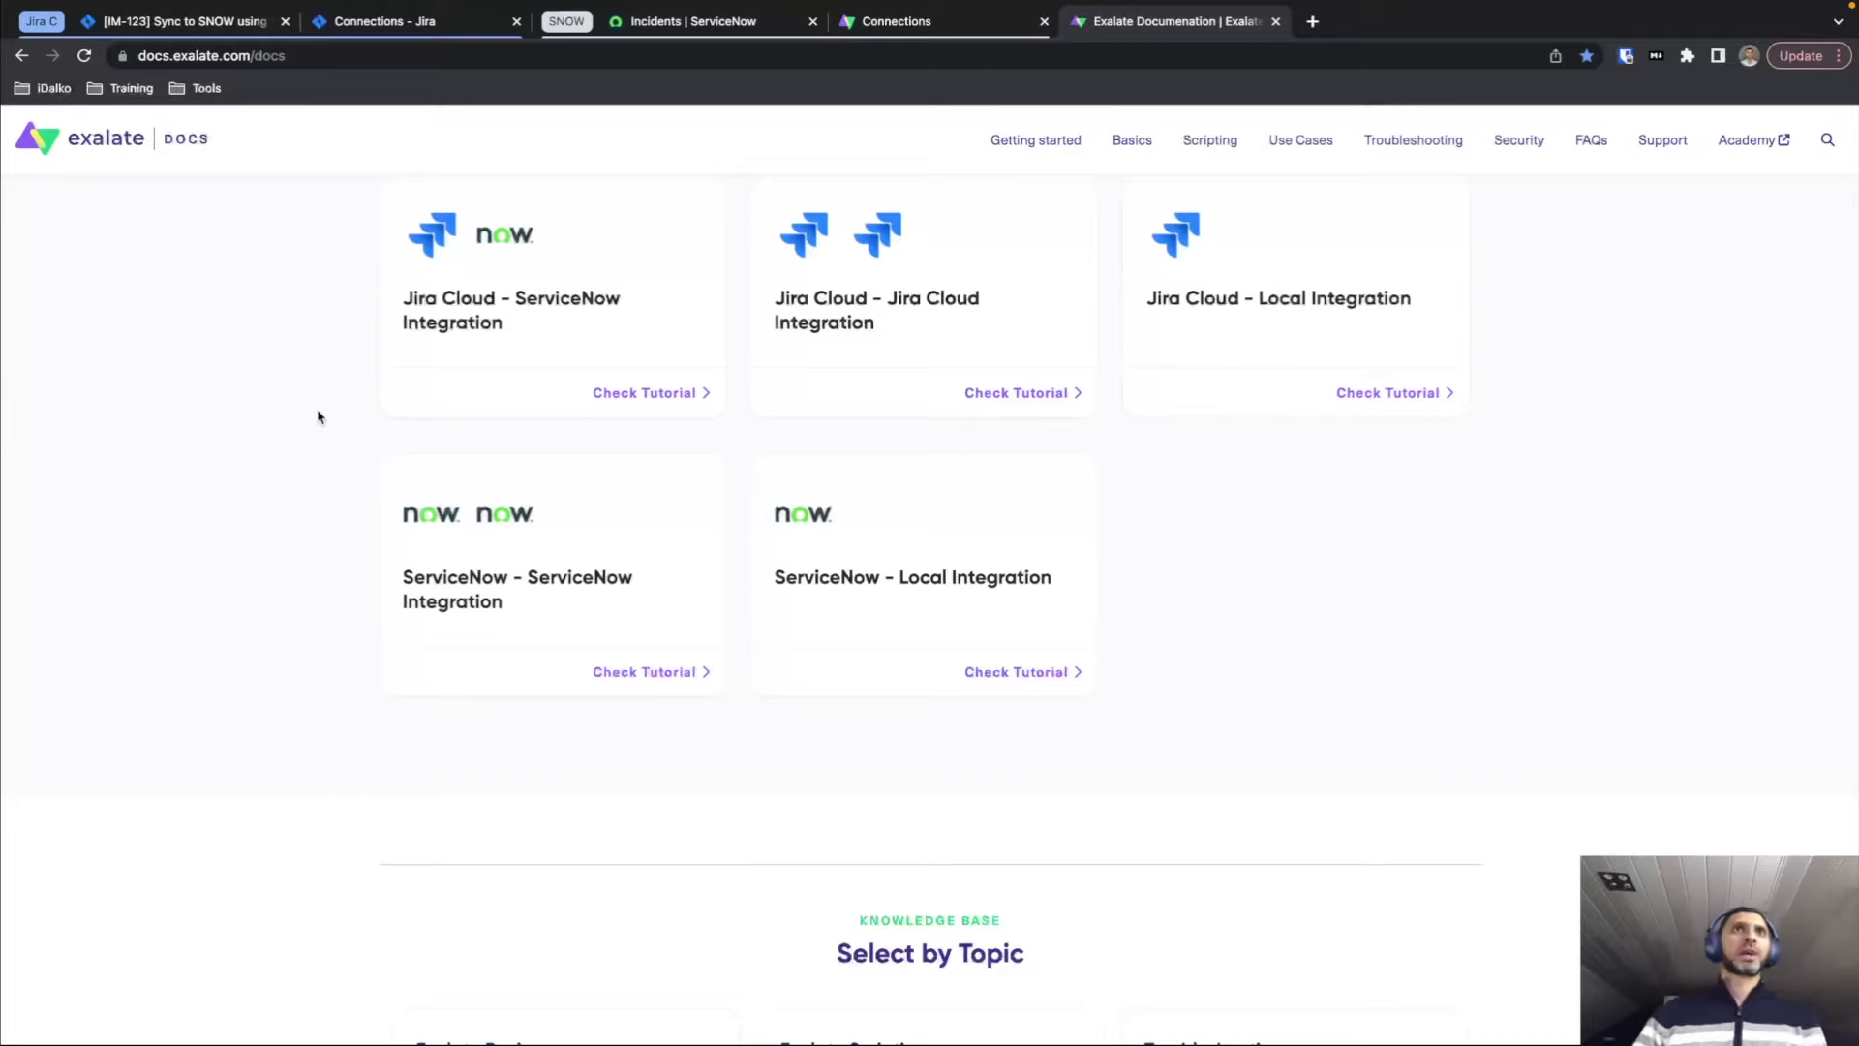
pyautogui.click(665, 389)
pyautogui.hotkey('ctrl', 'w')
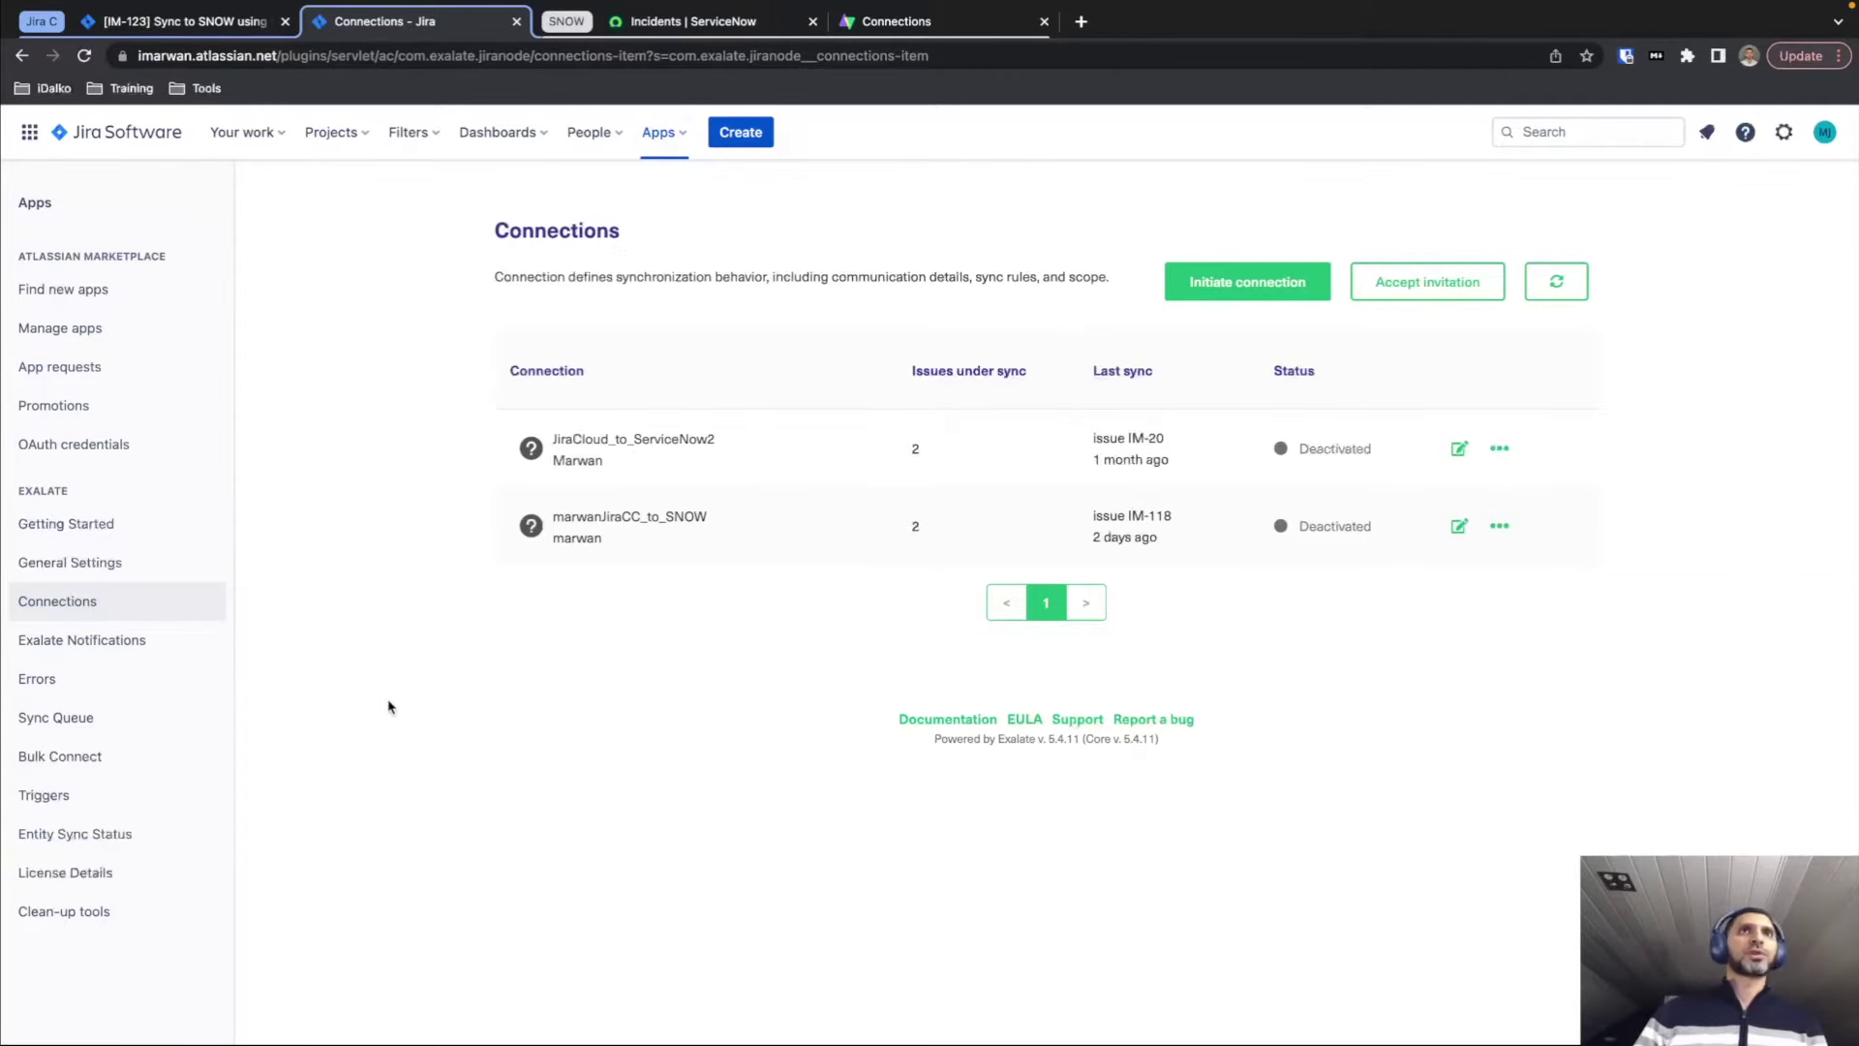
# Look up the Exalate entries in ServiceNow's application navigator with the filter "exal", and return to the ServiceNow Exalate console.
pyautogui.click(927, 30)
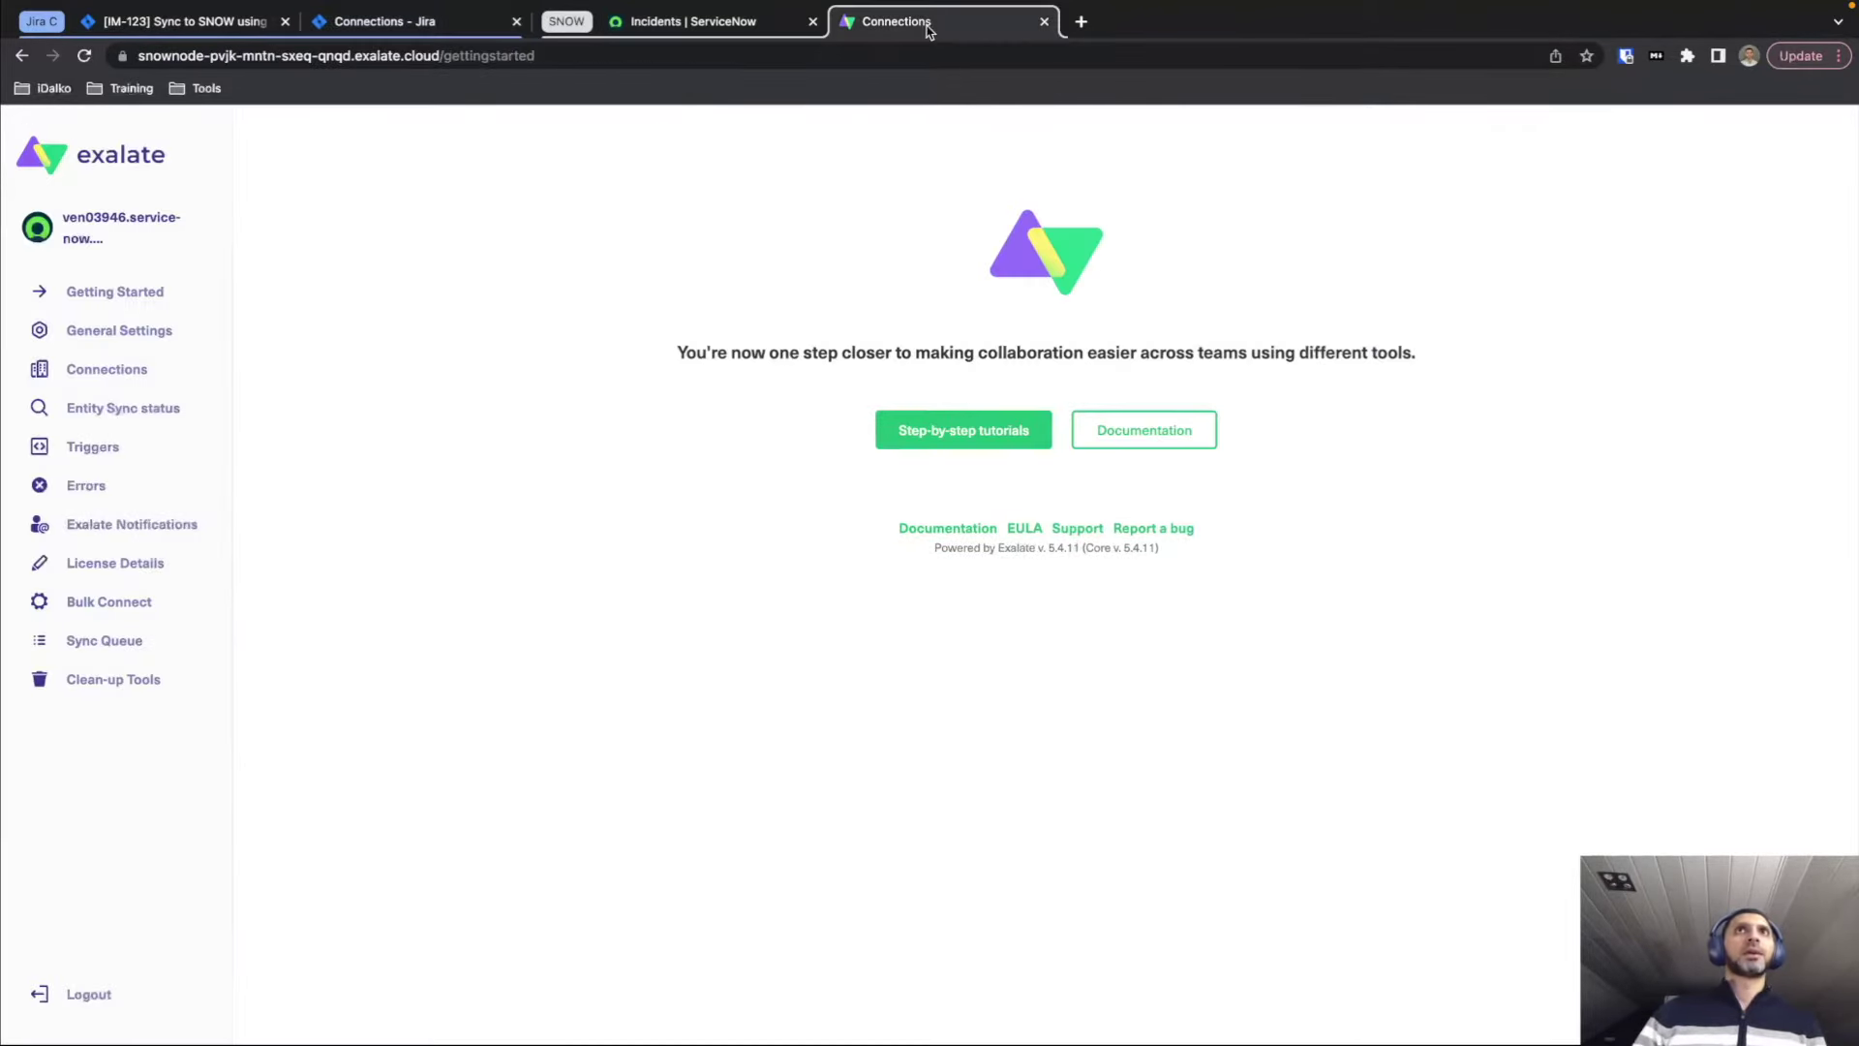
pyautogui.click(733, 29)
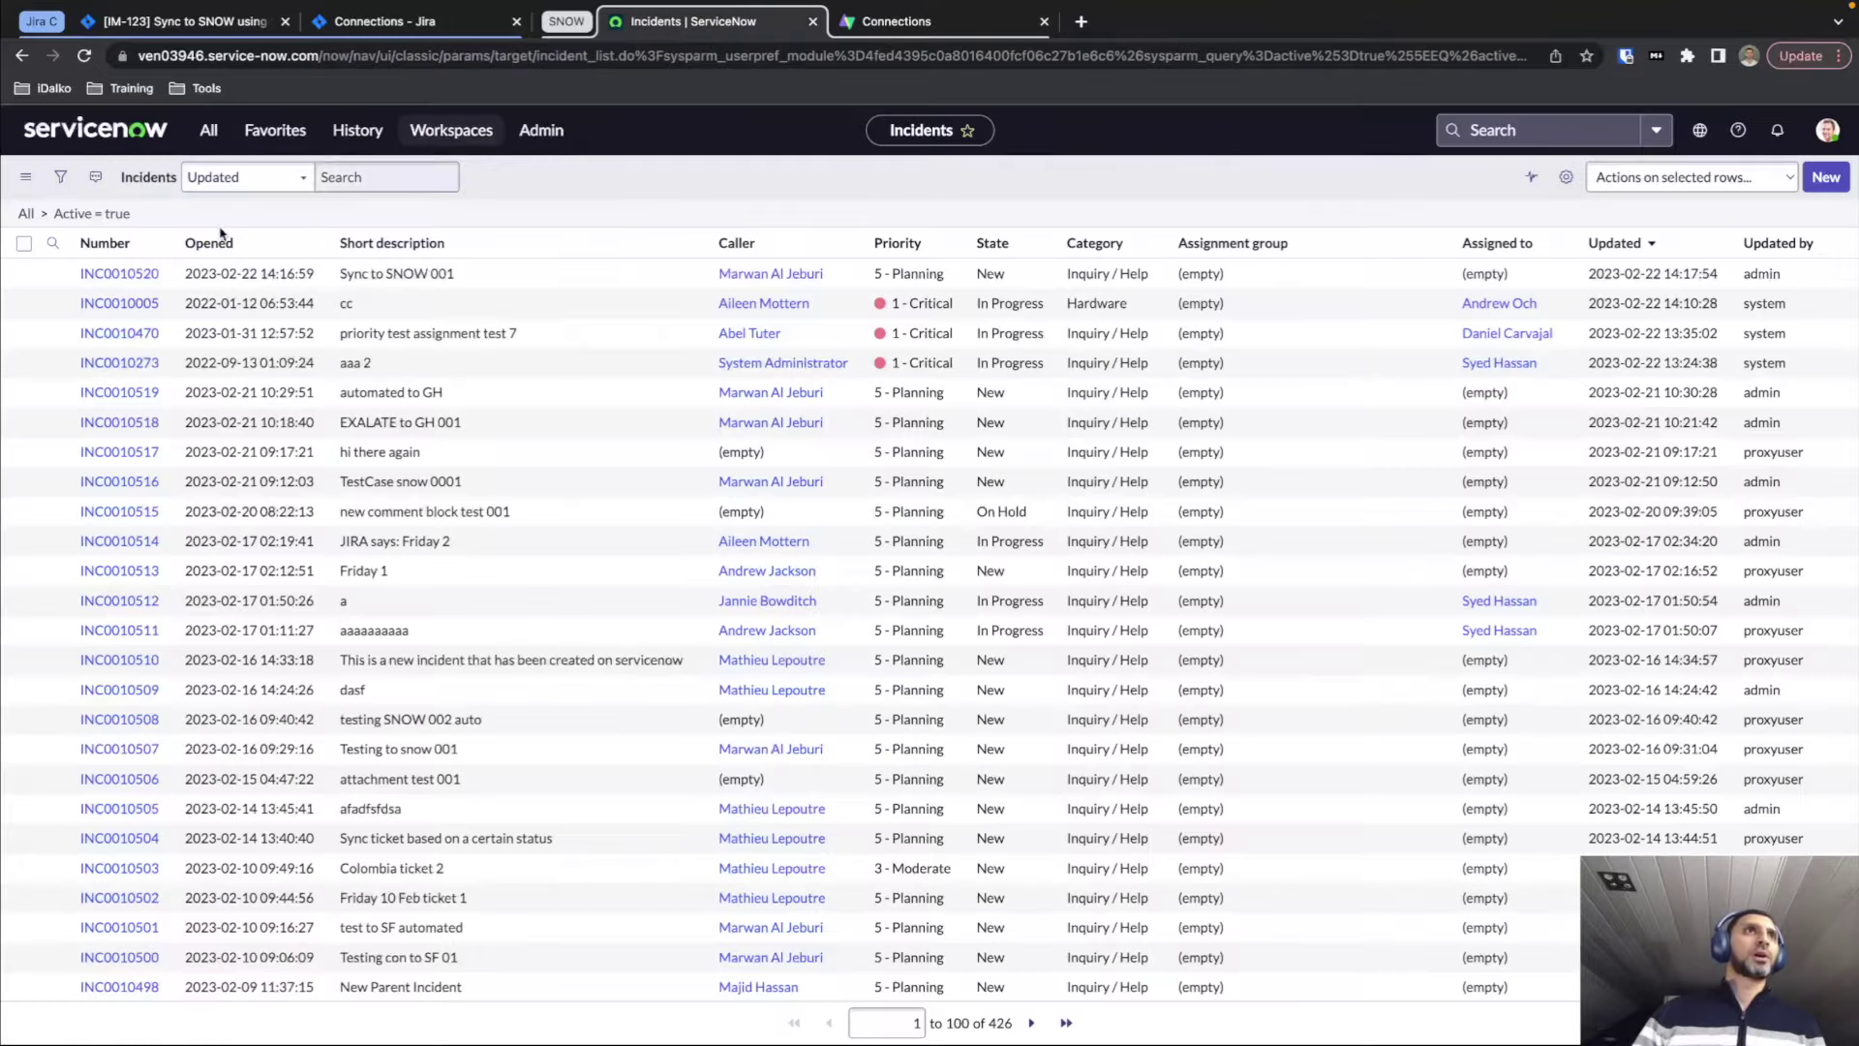
pyautogui.click(208, 132)
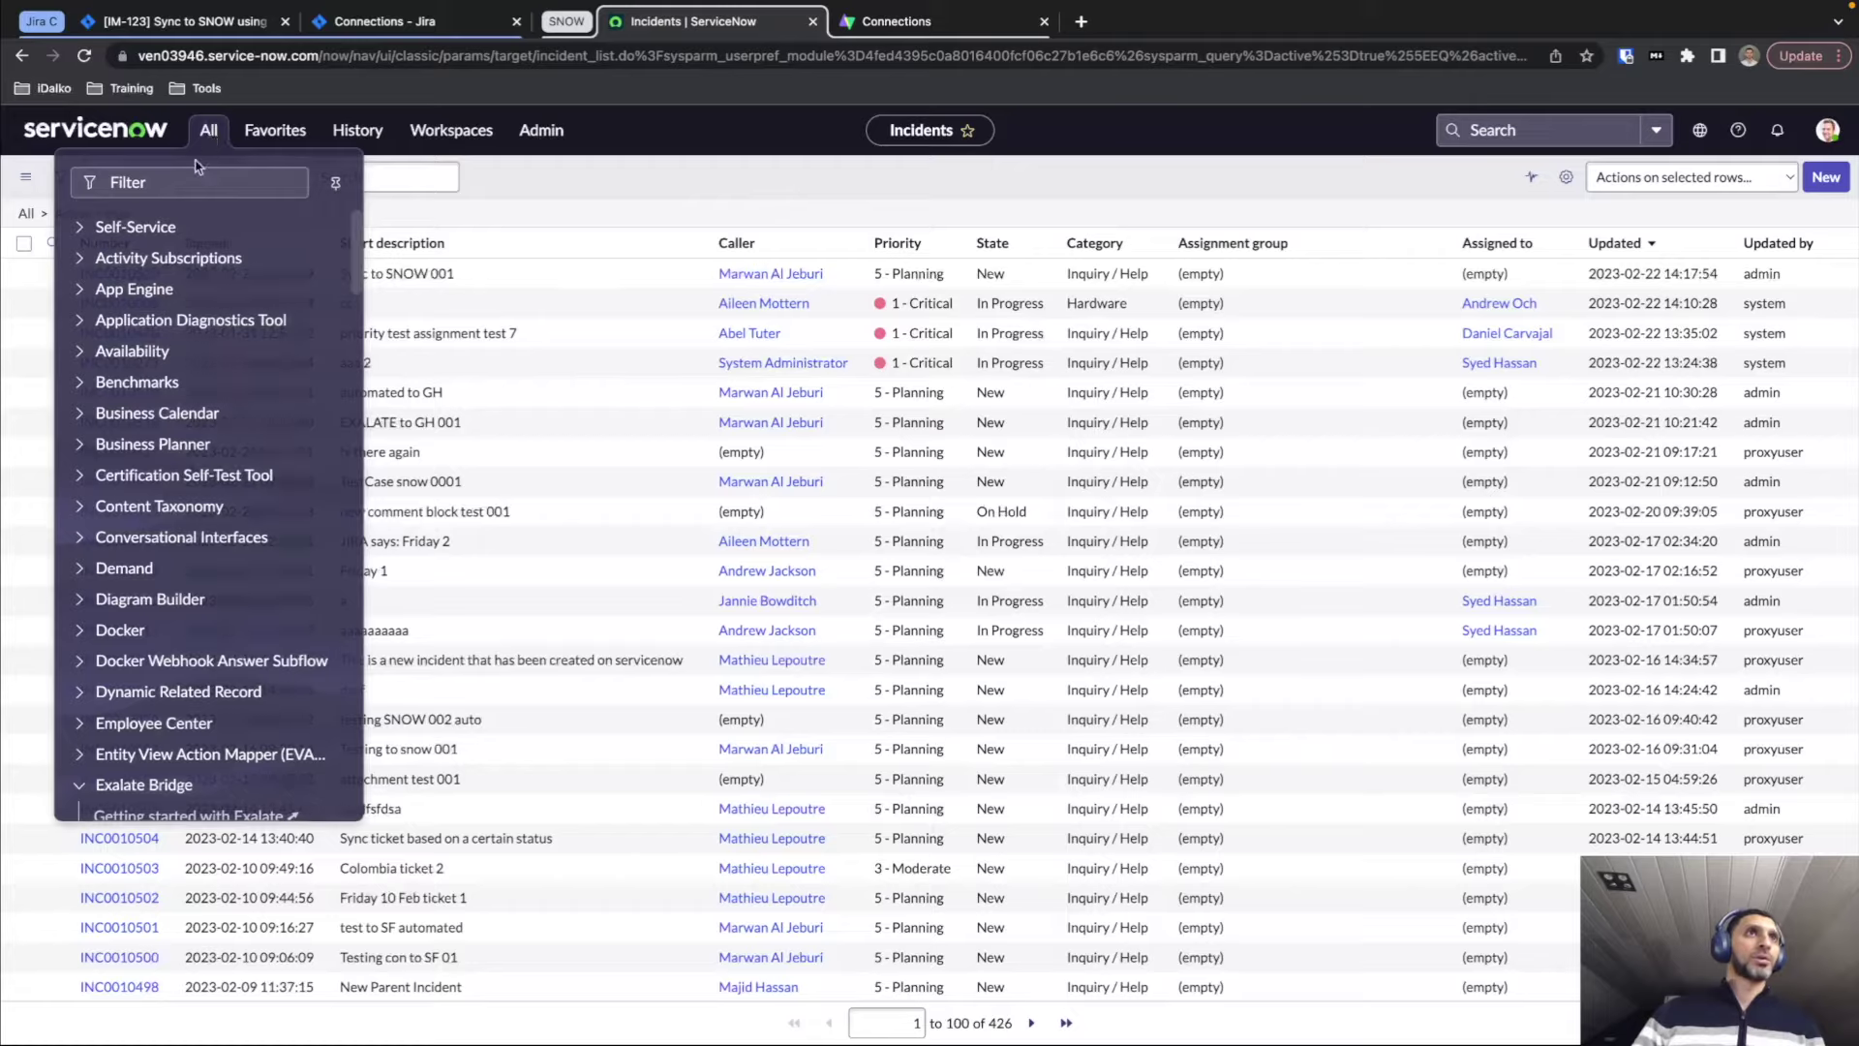
pyautogui.write('ex')
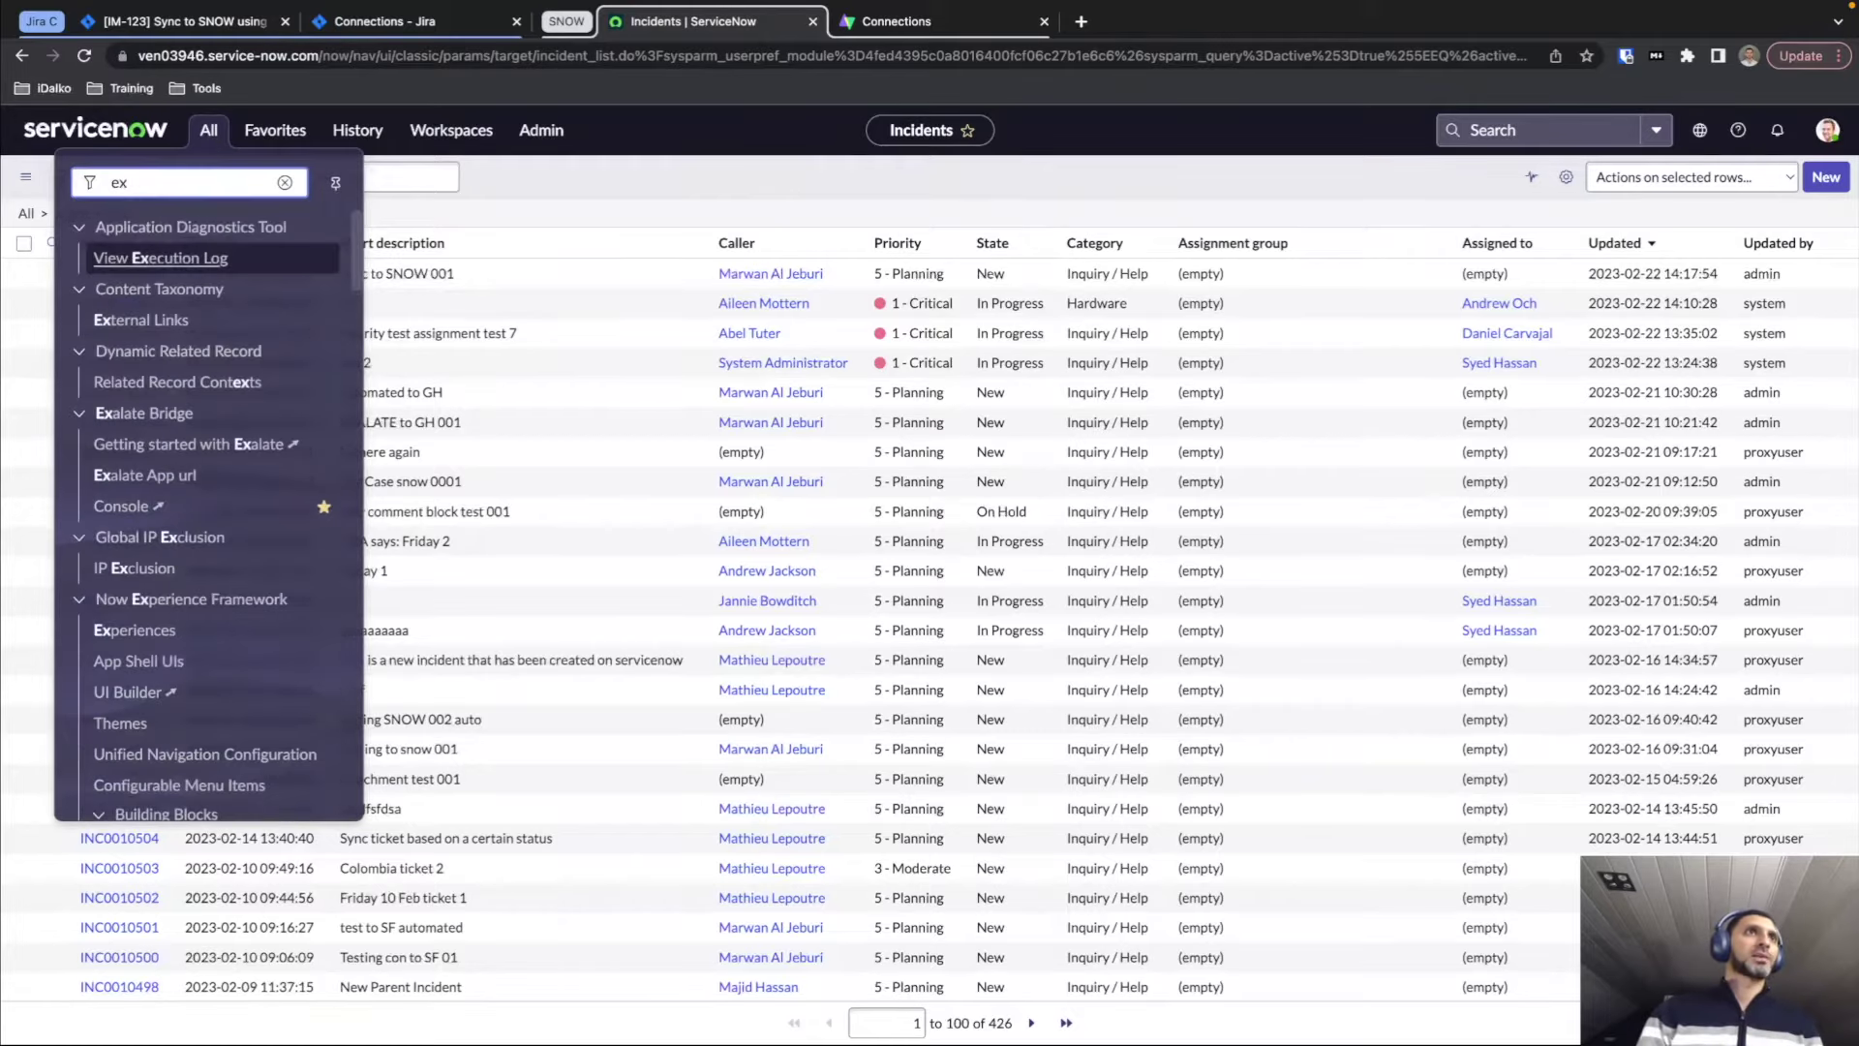
pyautogui.write('al')
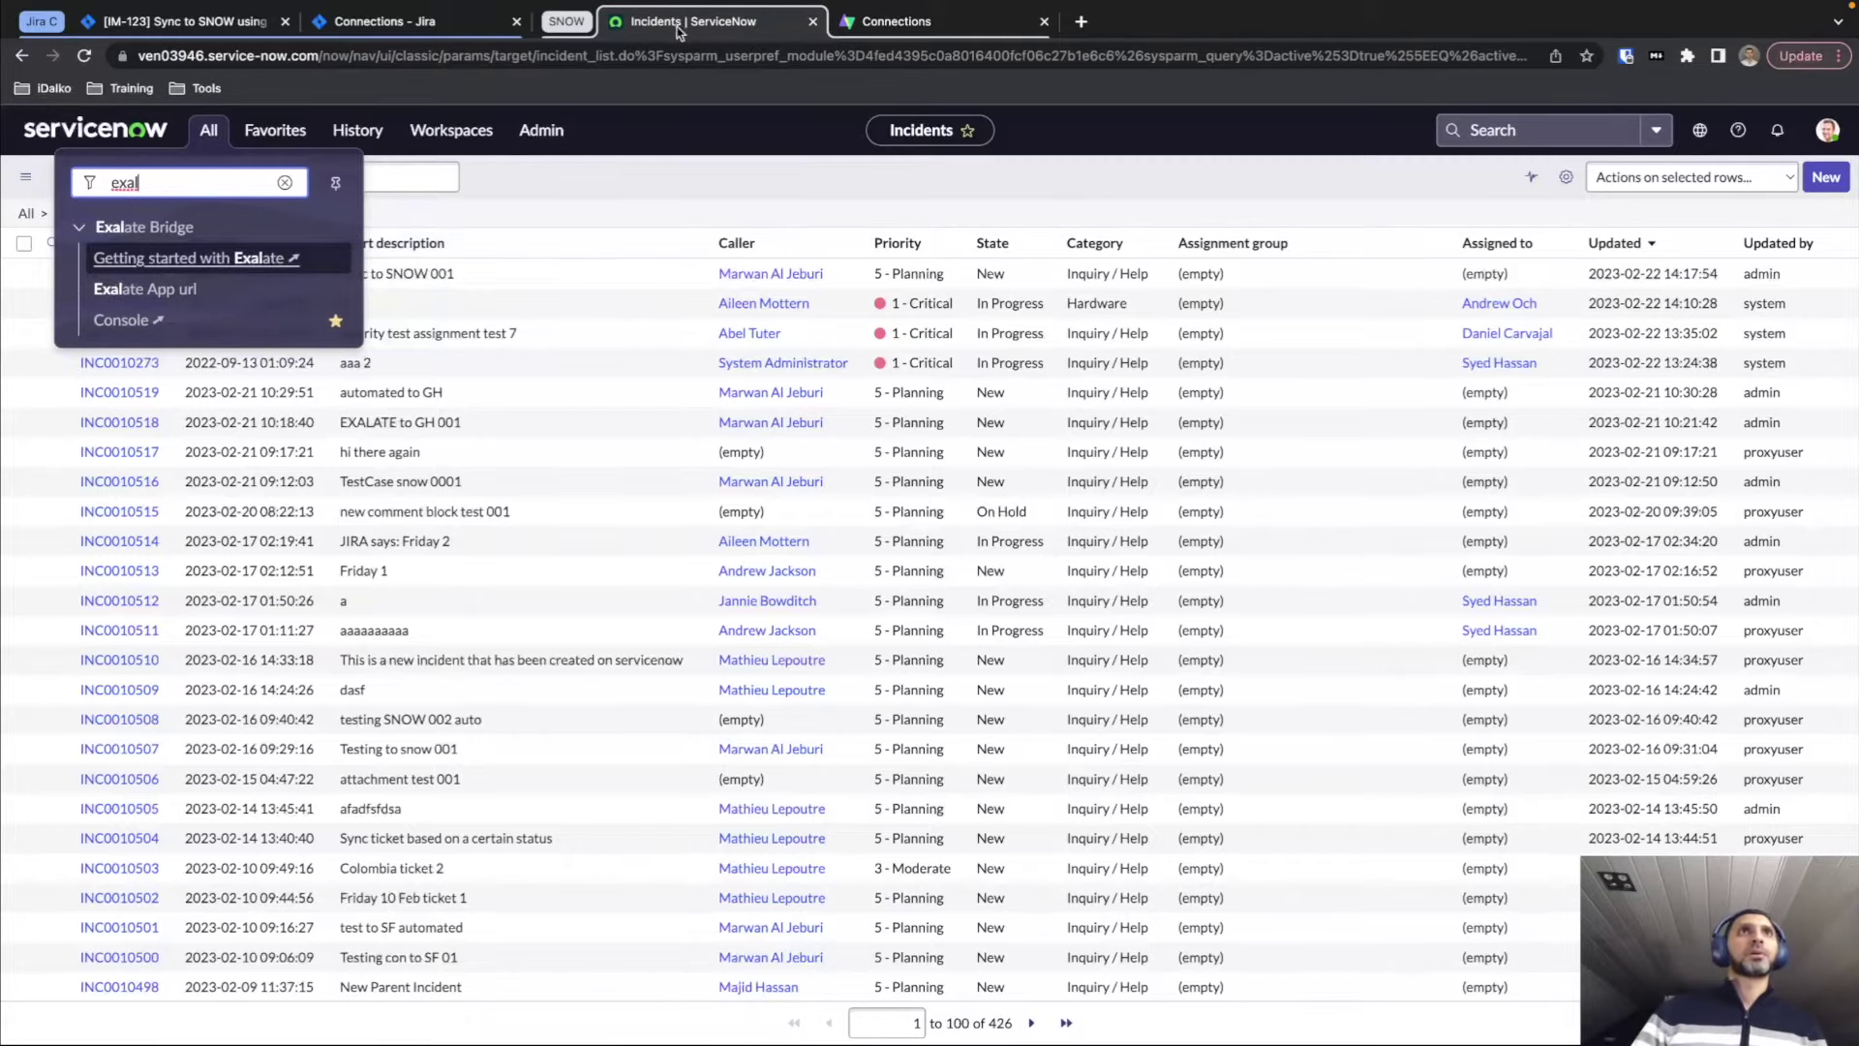
pyautogui.click(924, 23)
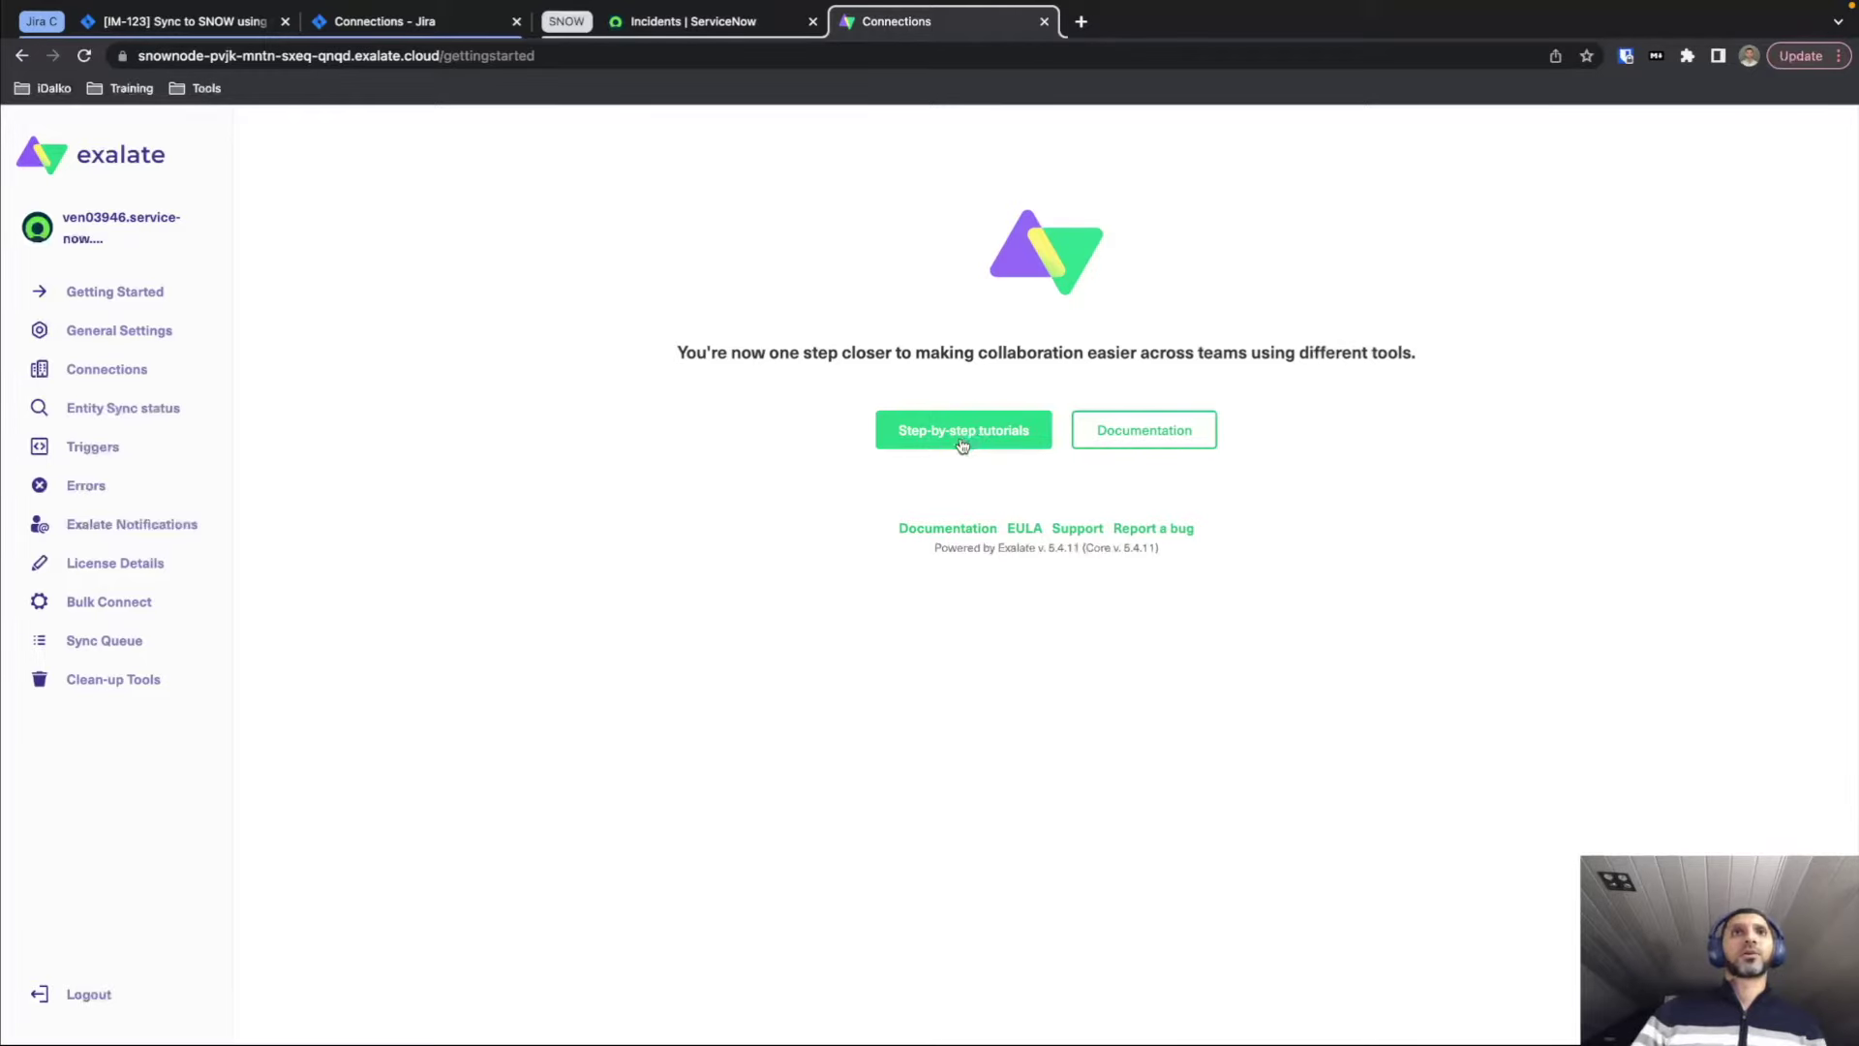
# Start initiating a connection from Jira's Exalate connections and copy the base URL of the ServiceNow Exalate console.
pyautogui.click(254, 24)
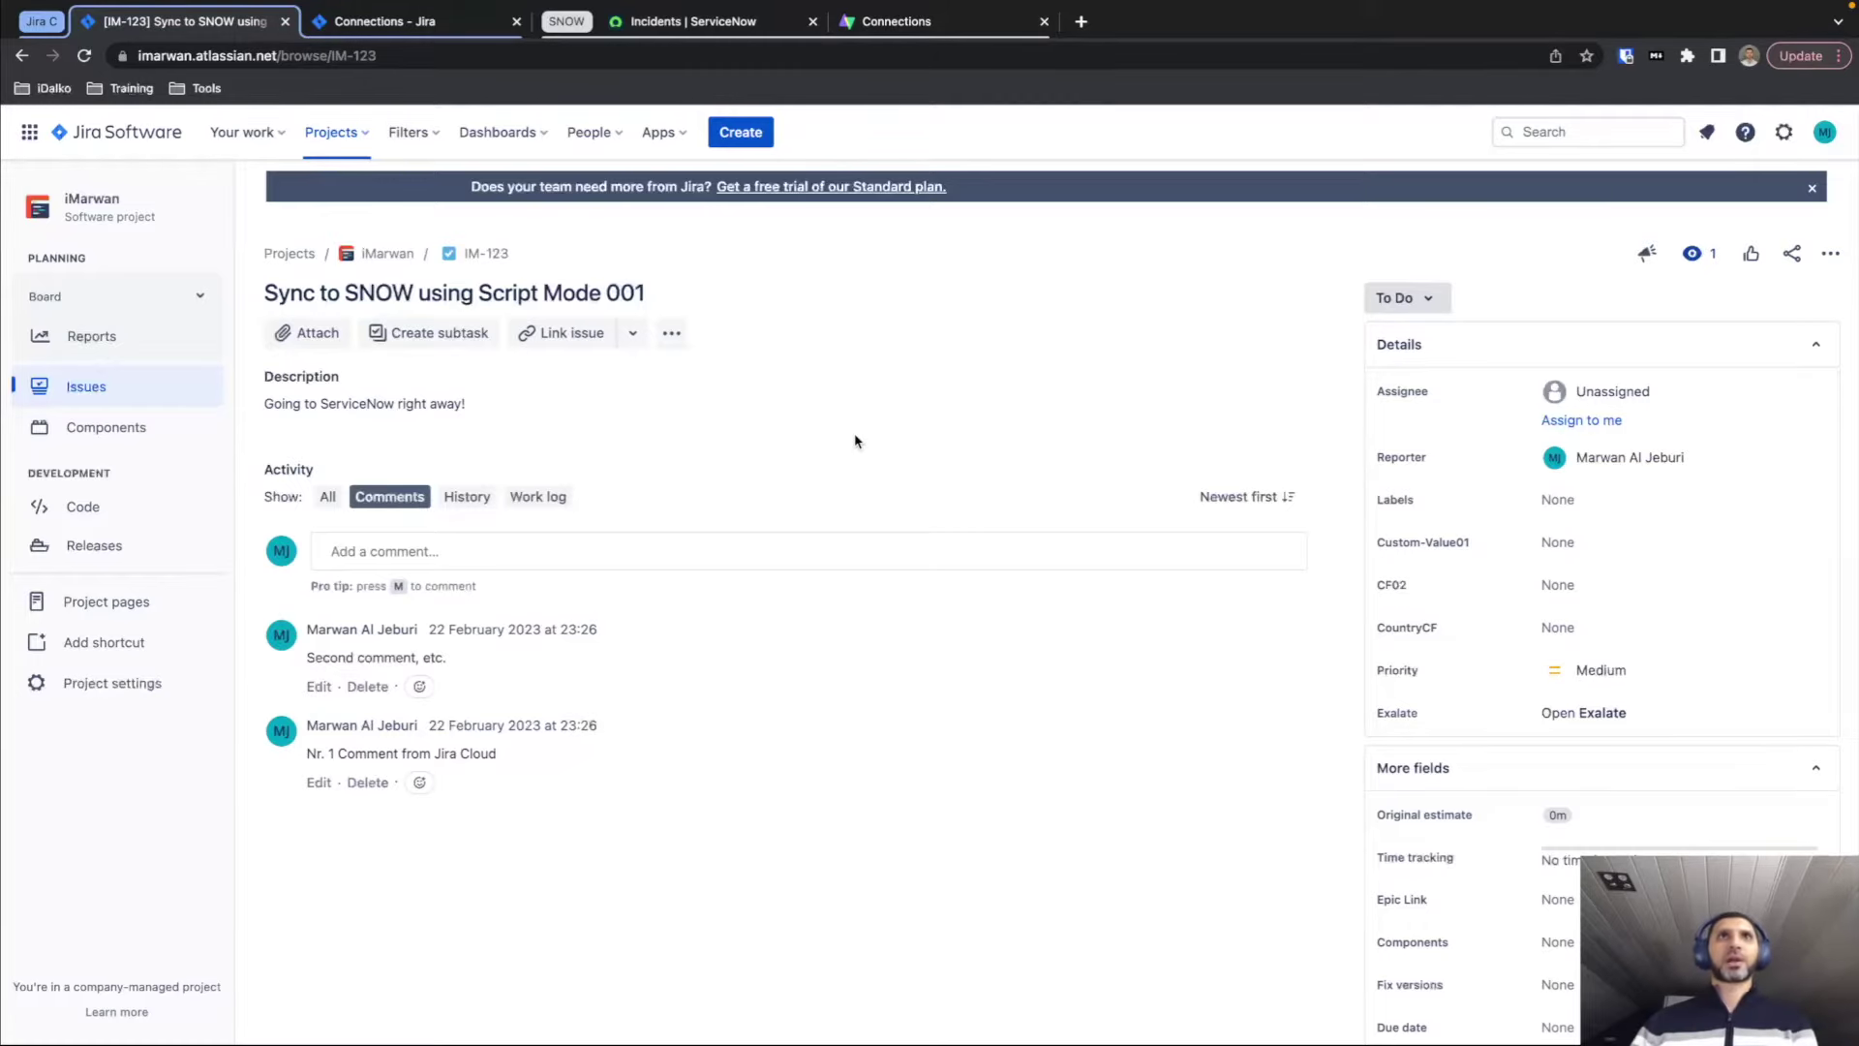
pyautogui.click(440, 35)
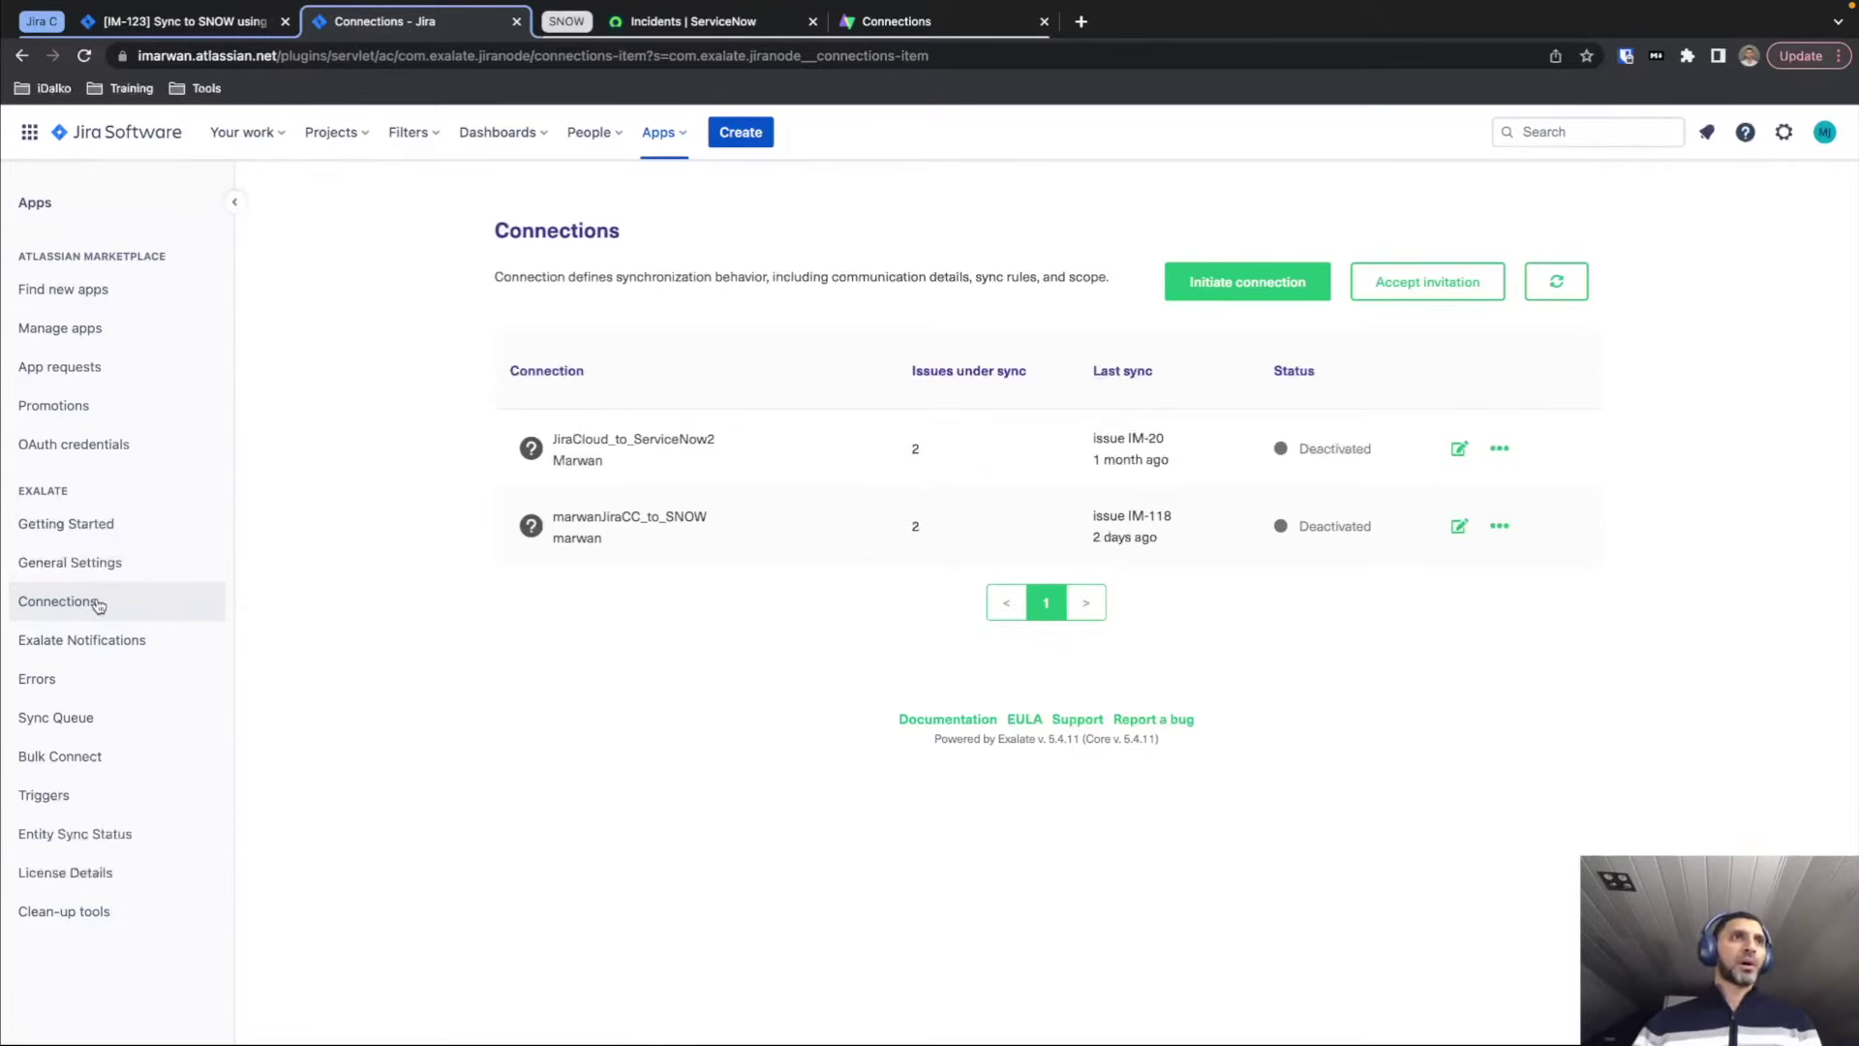
pyautogui.click(1254, 285)
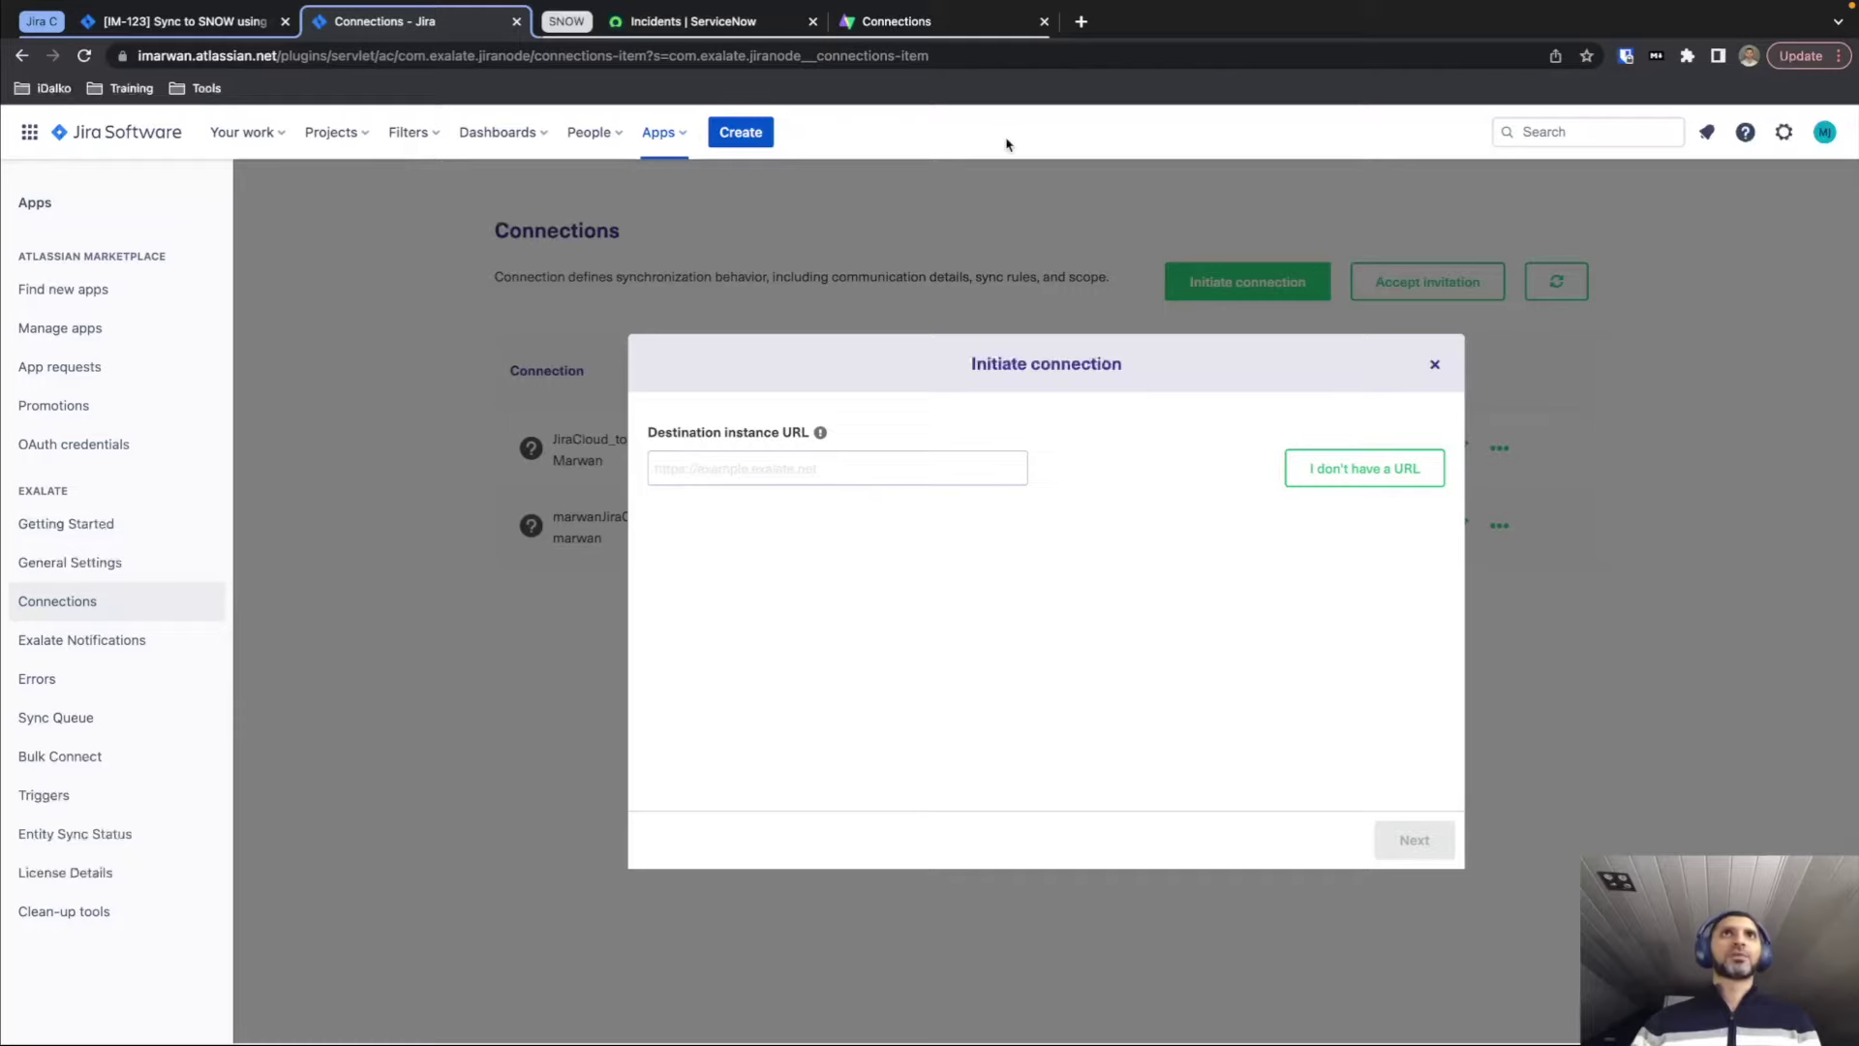
pyautogui.click(896, 26)
pyautogui.click(352, 58)
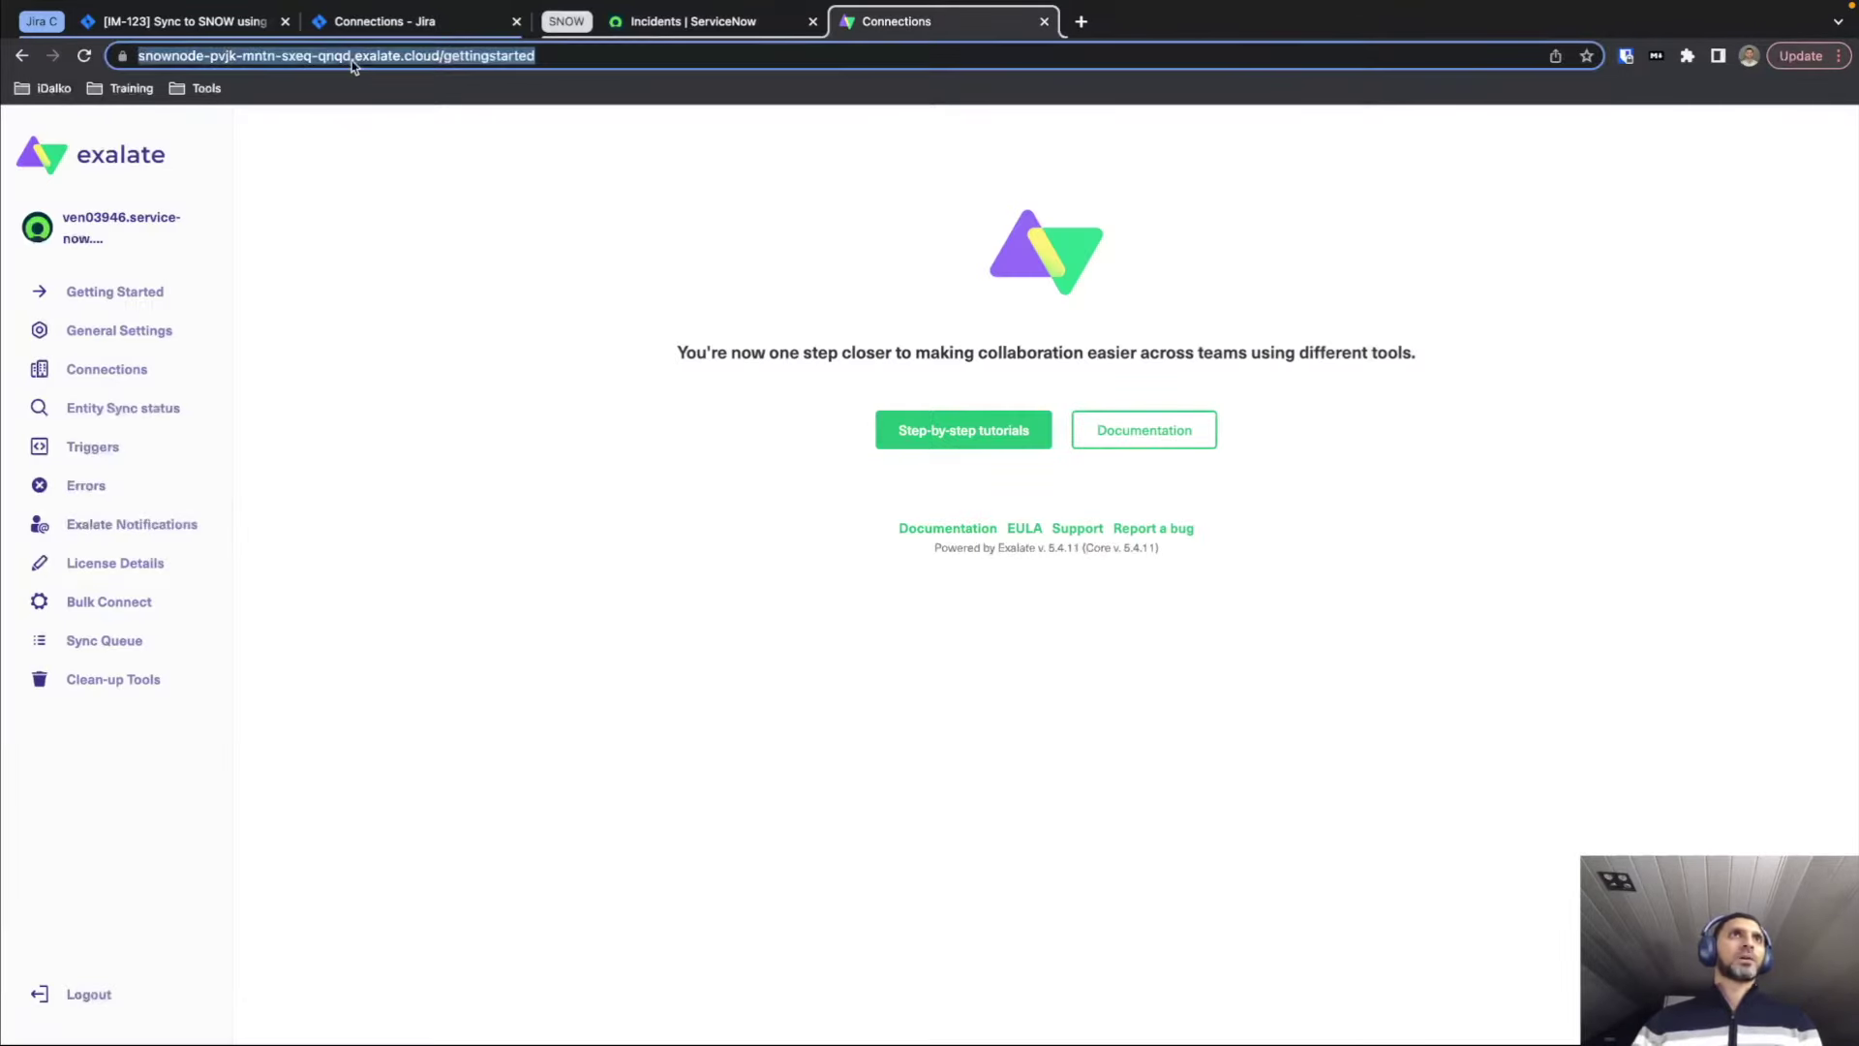
pyautogui.click(465, 55)
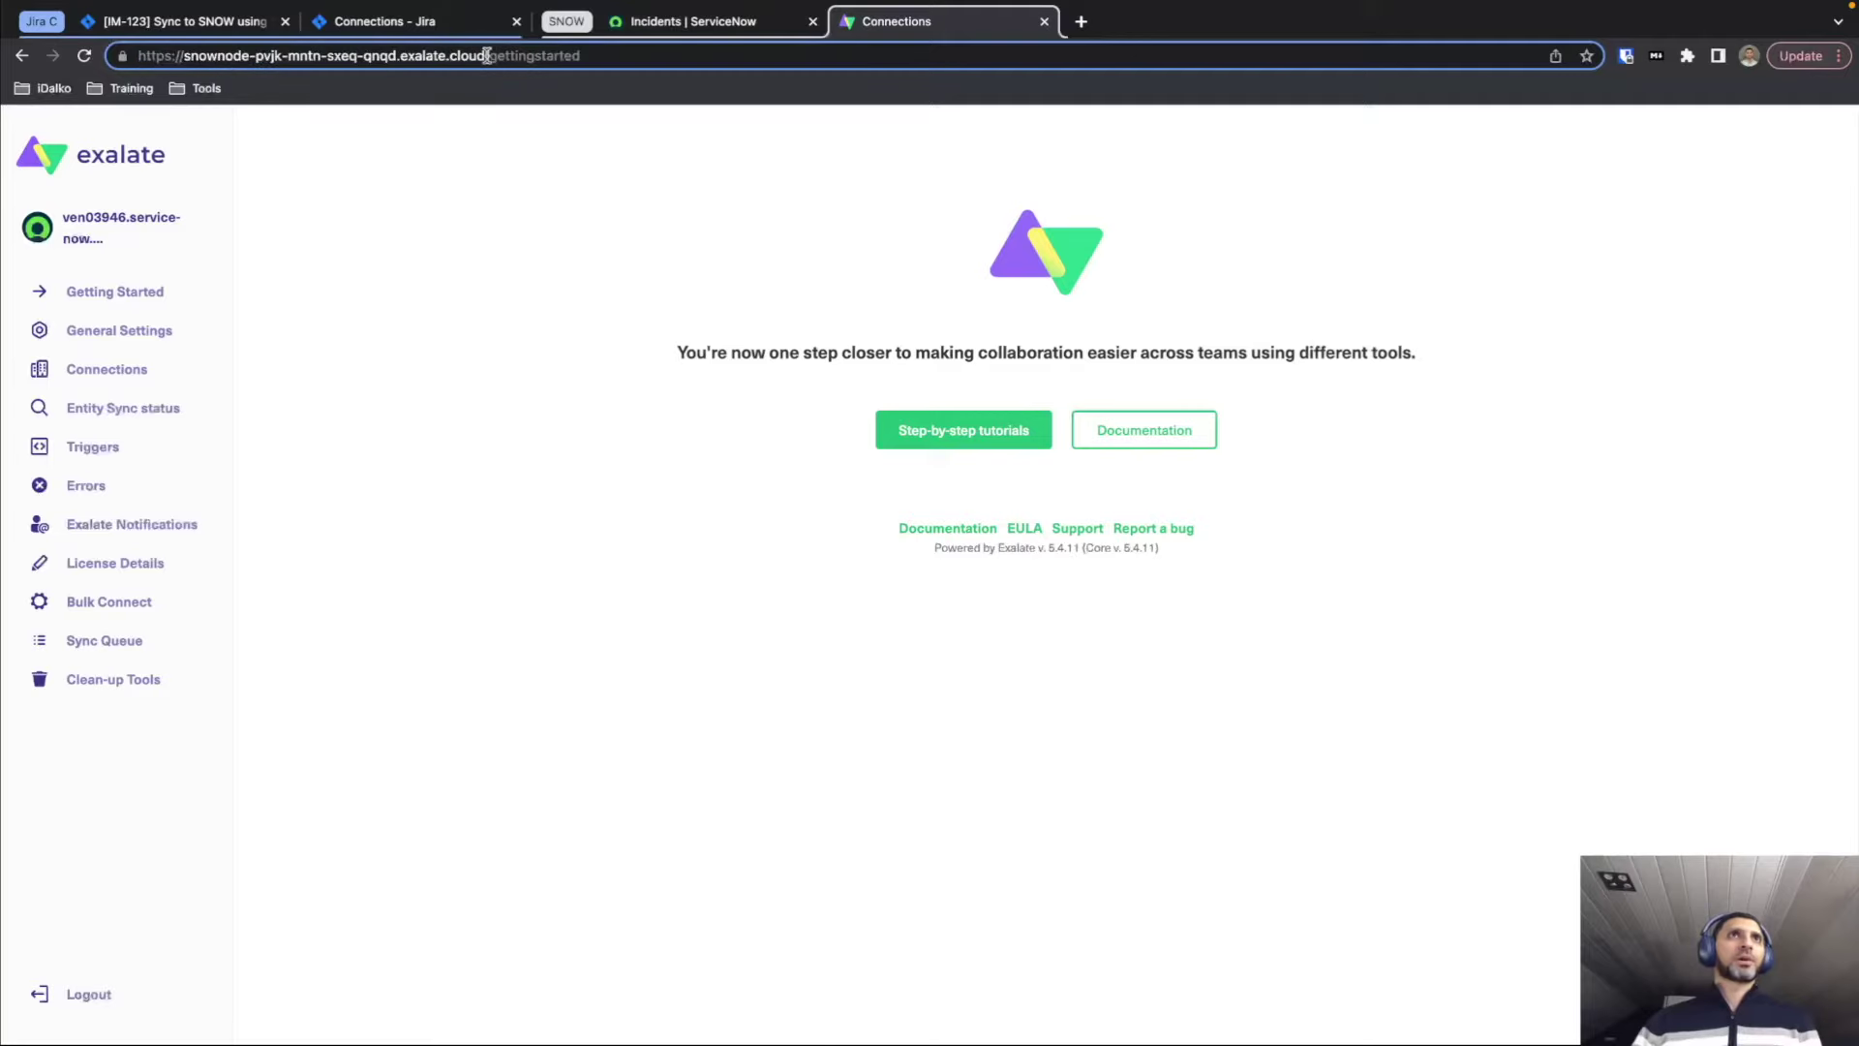
pyautogui.moveTo(489, 56); pyautogui.dragTo(138, 60)
pyautogui.hotkey('ctrl', 'c')
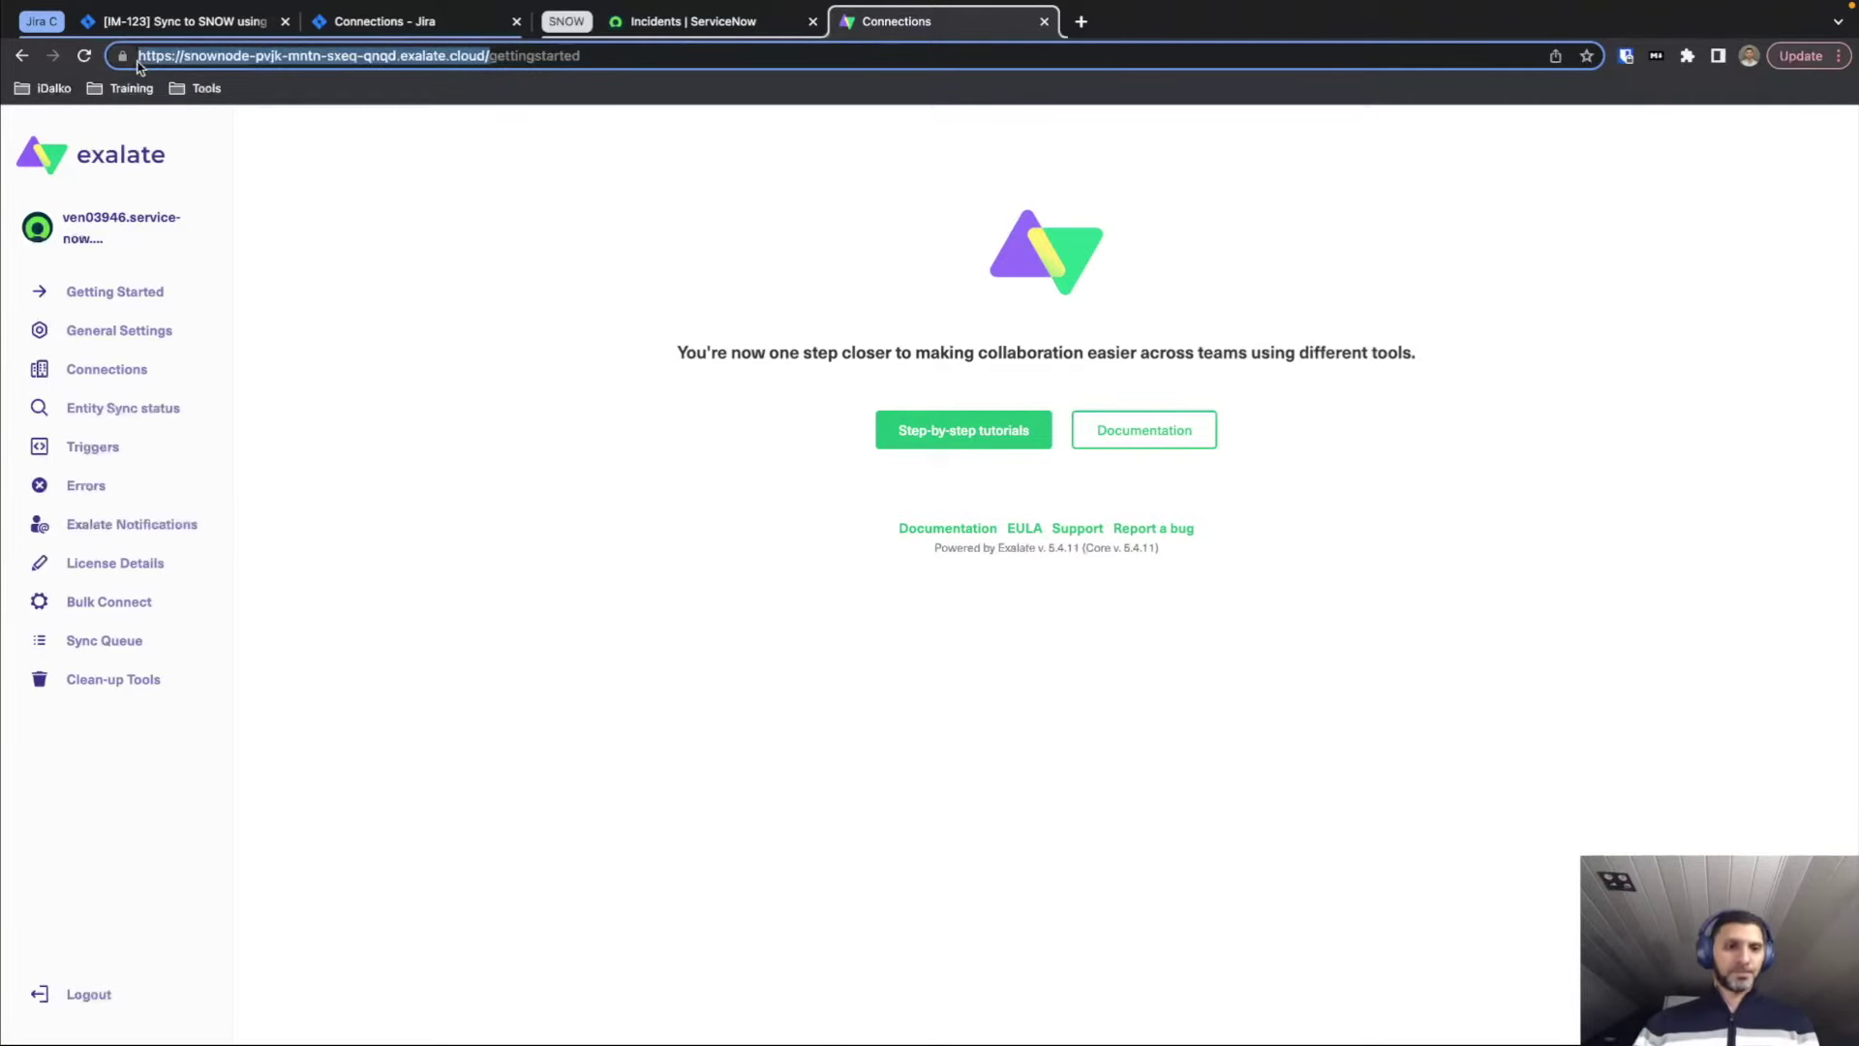
pyautogui.click(446, 21)
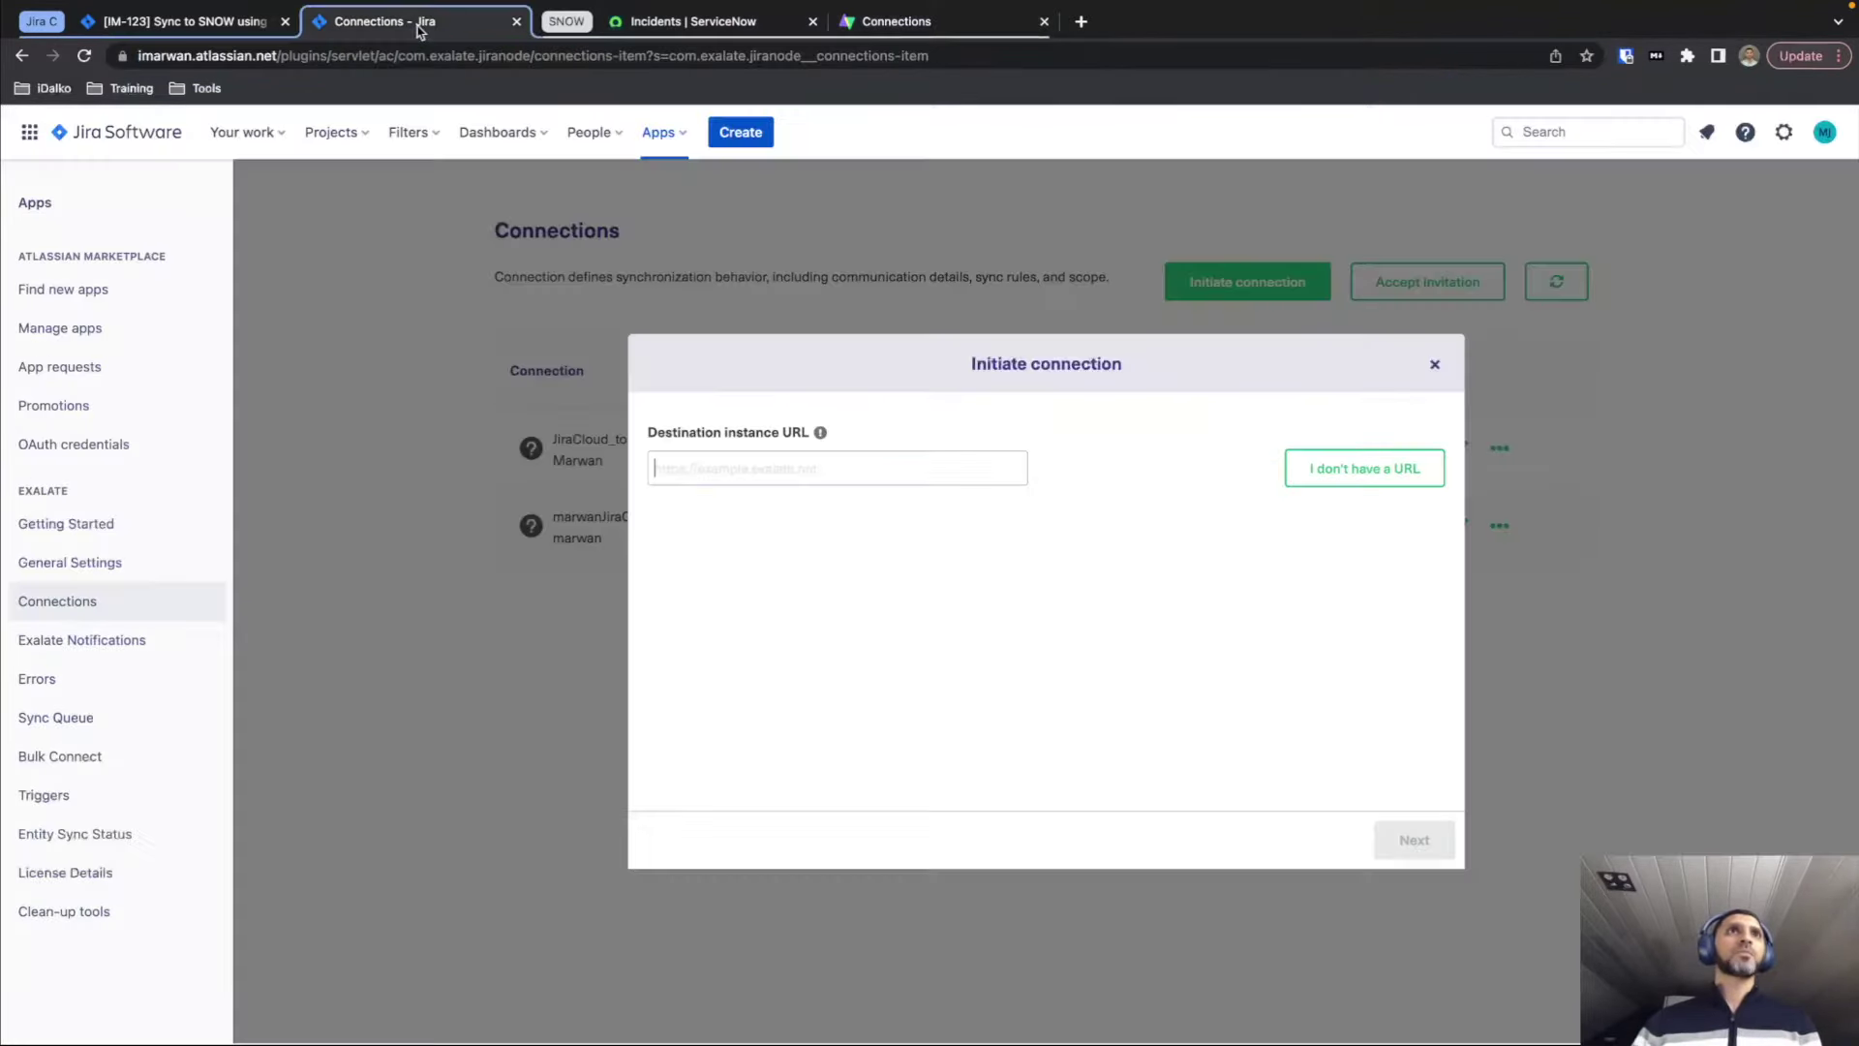
pyautogui.hotkey('ctrl', 'v')
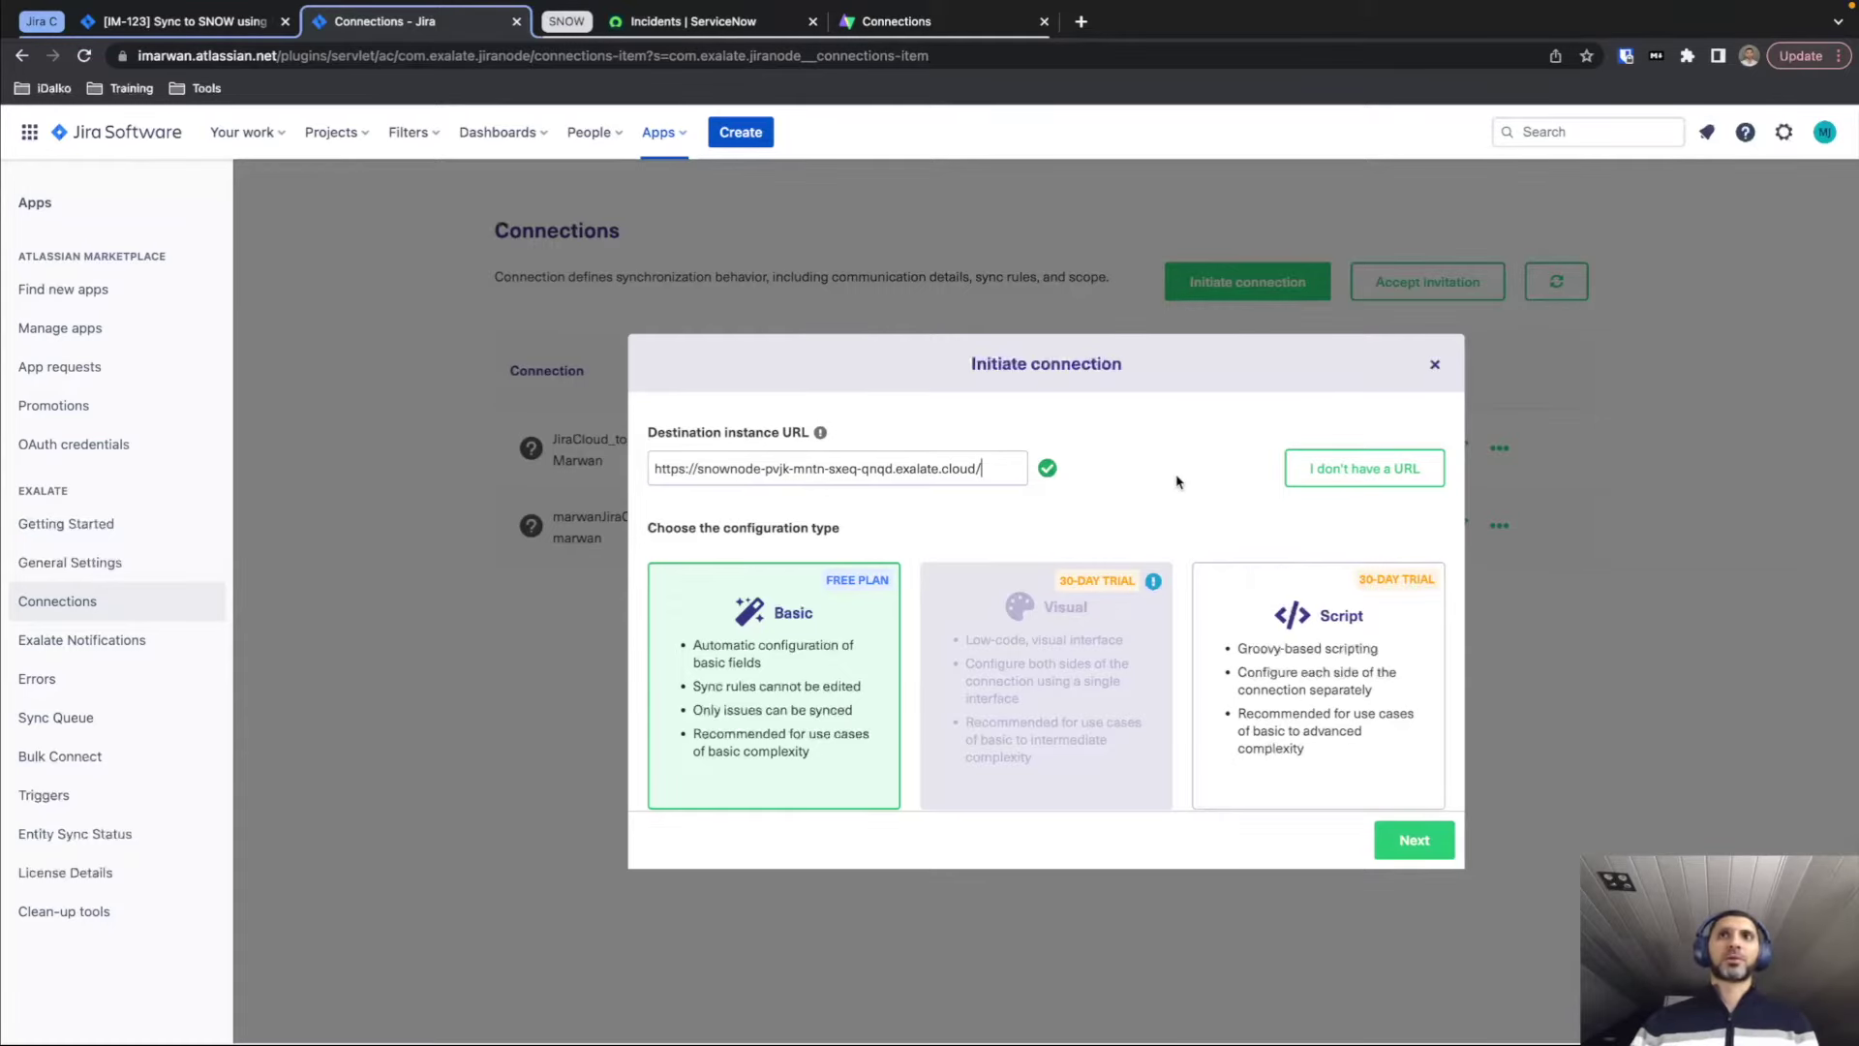
pyautogui.click(1313, 620)
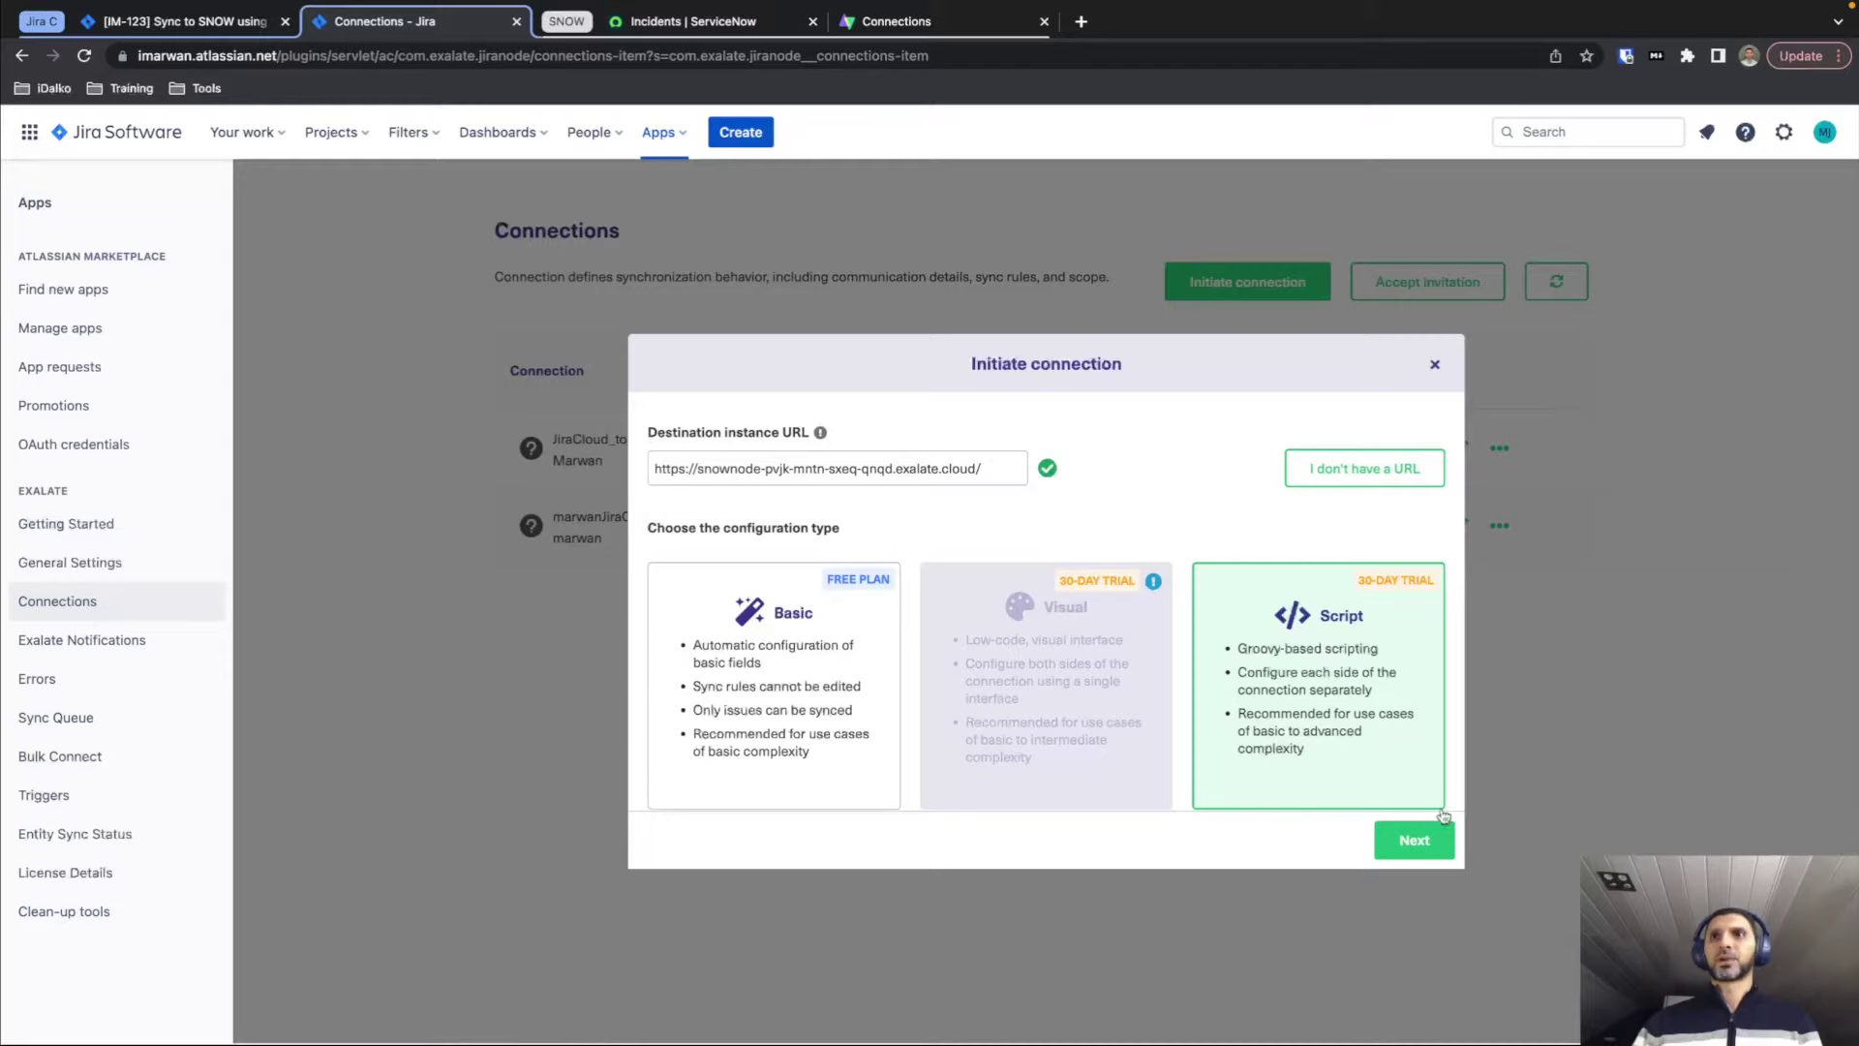
pyautogui.click(1429, 844)
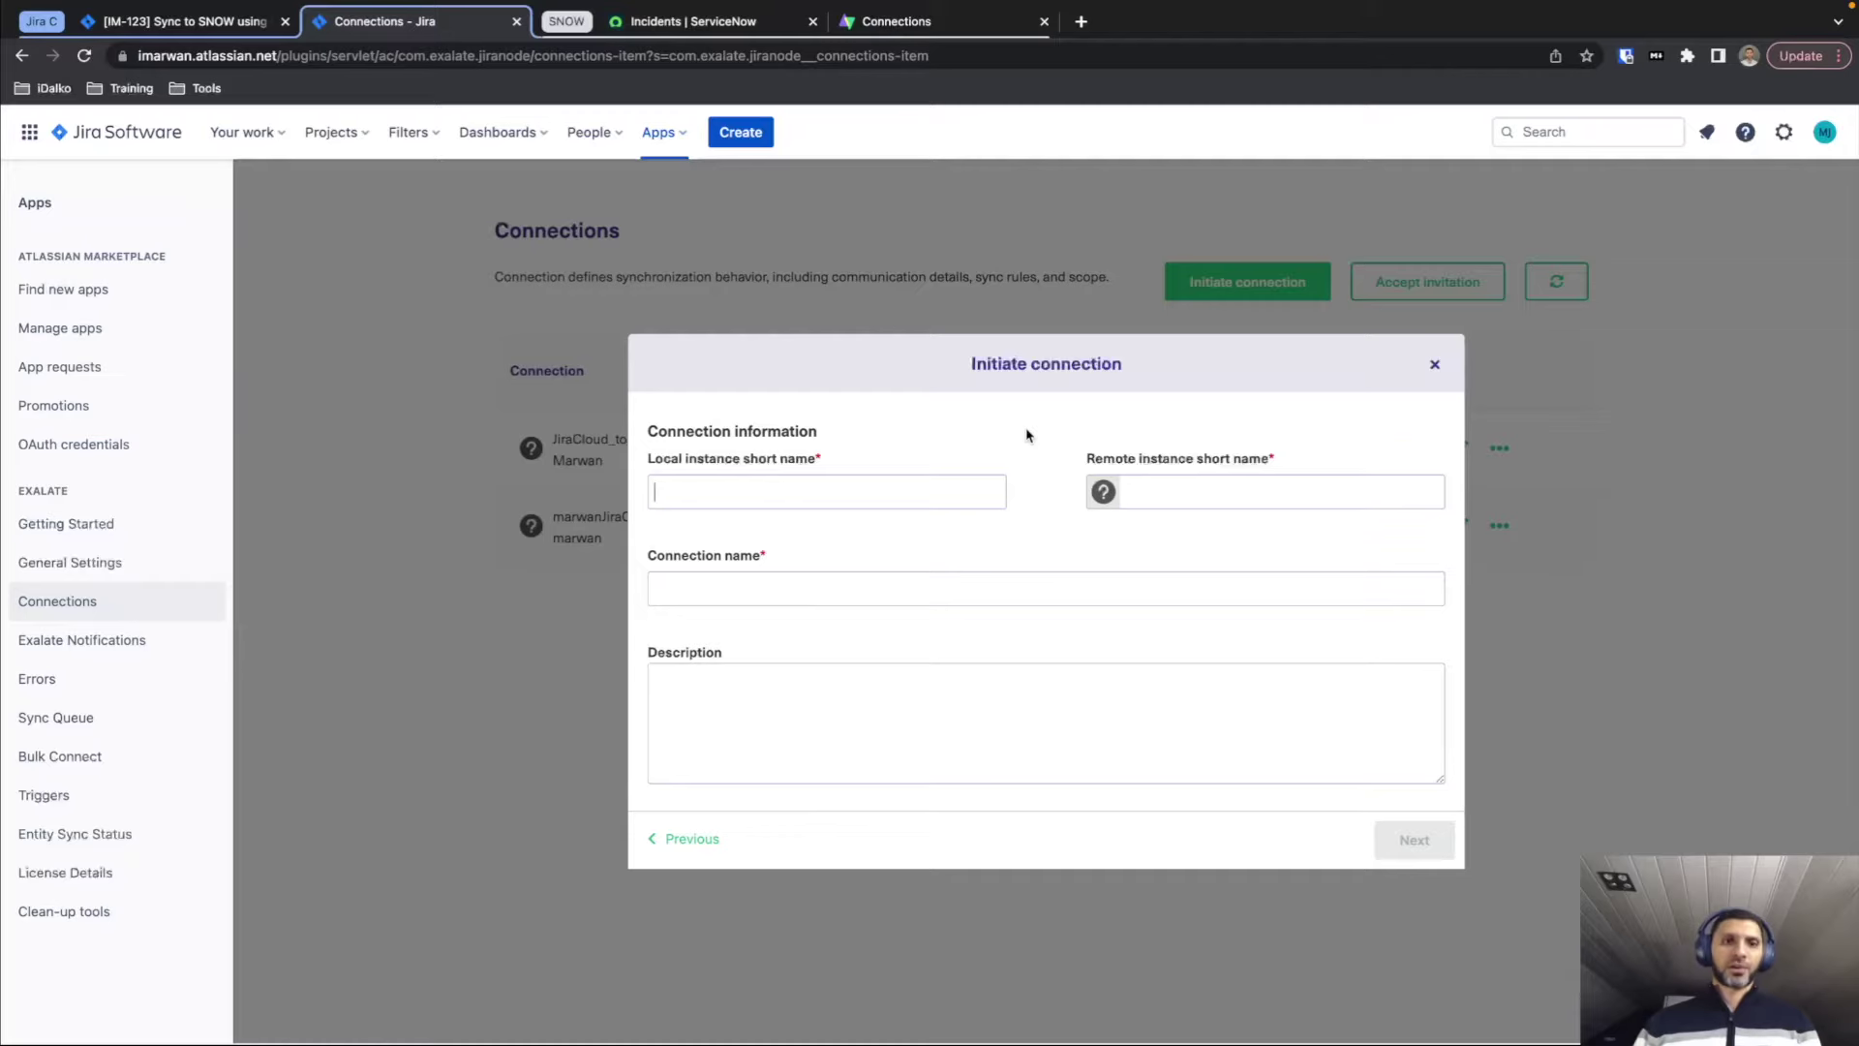
# Set the local short name to JiraCloud and the remote short name to ServiceNow, and enter the owner's first name as description.
pyautogui.write('JiraCloud_to_')
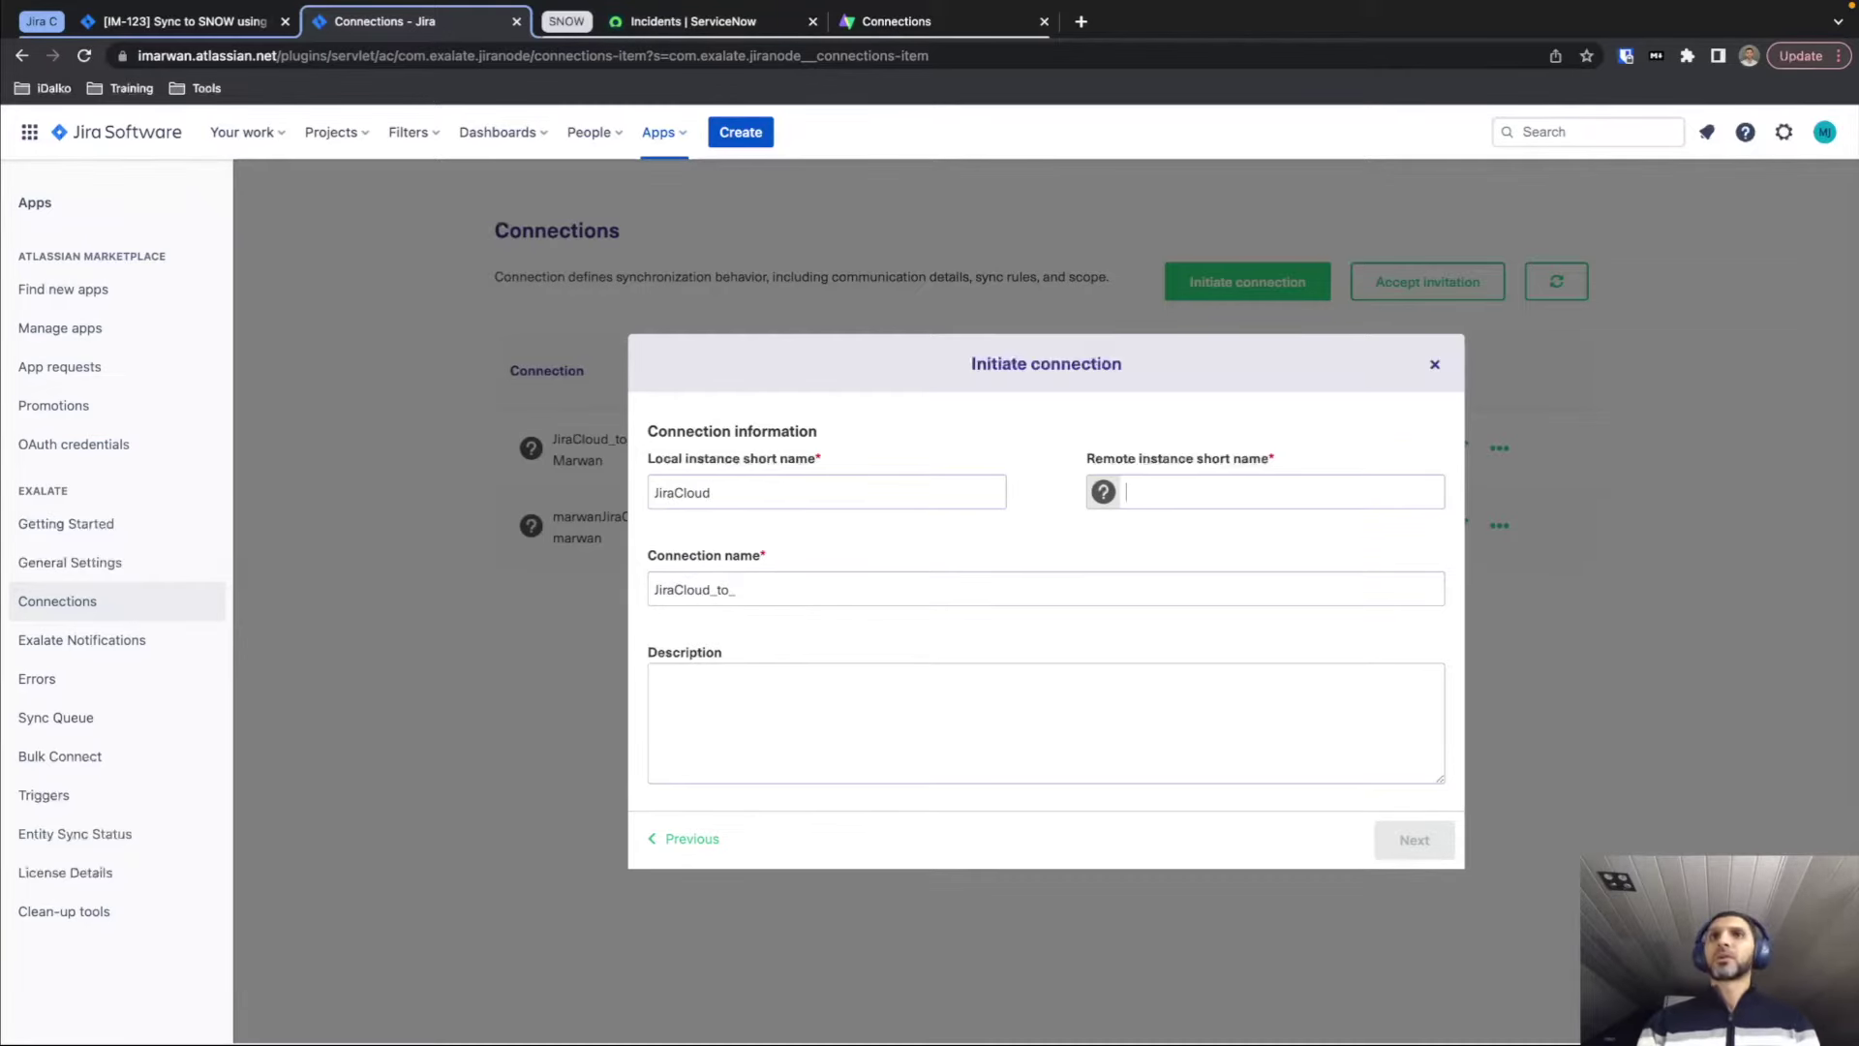
pyautogui.write('ServiceNow')
pyautogui.click(976, 730)
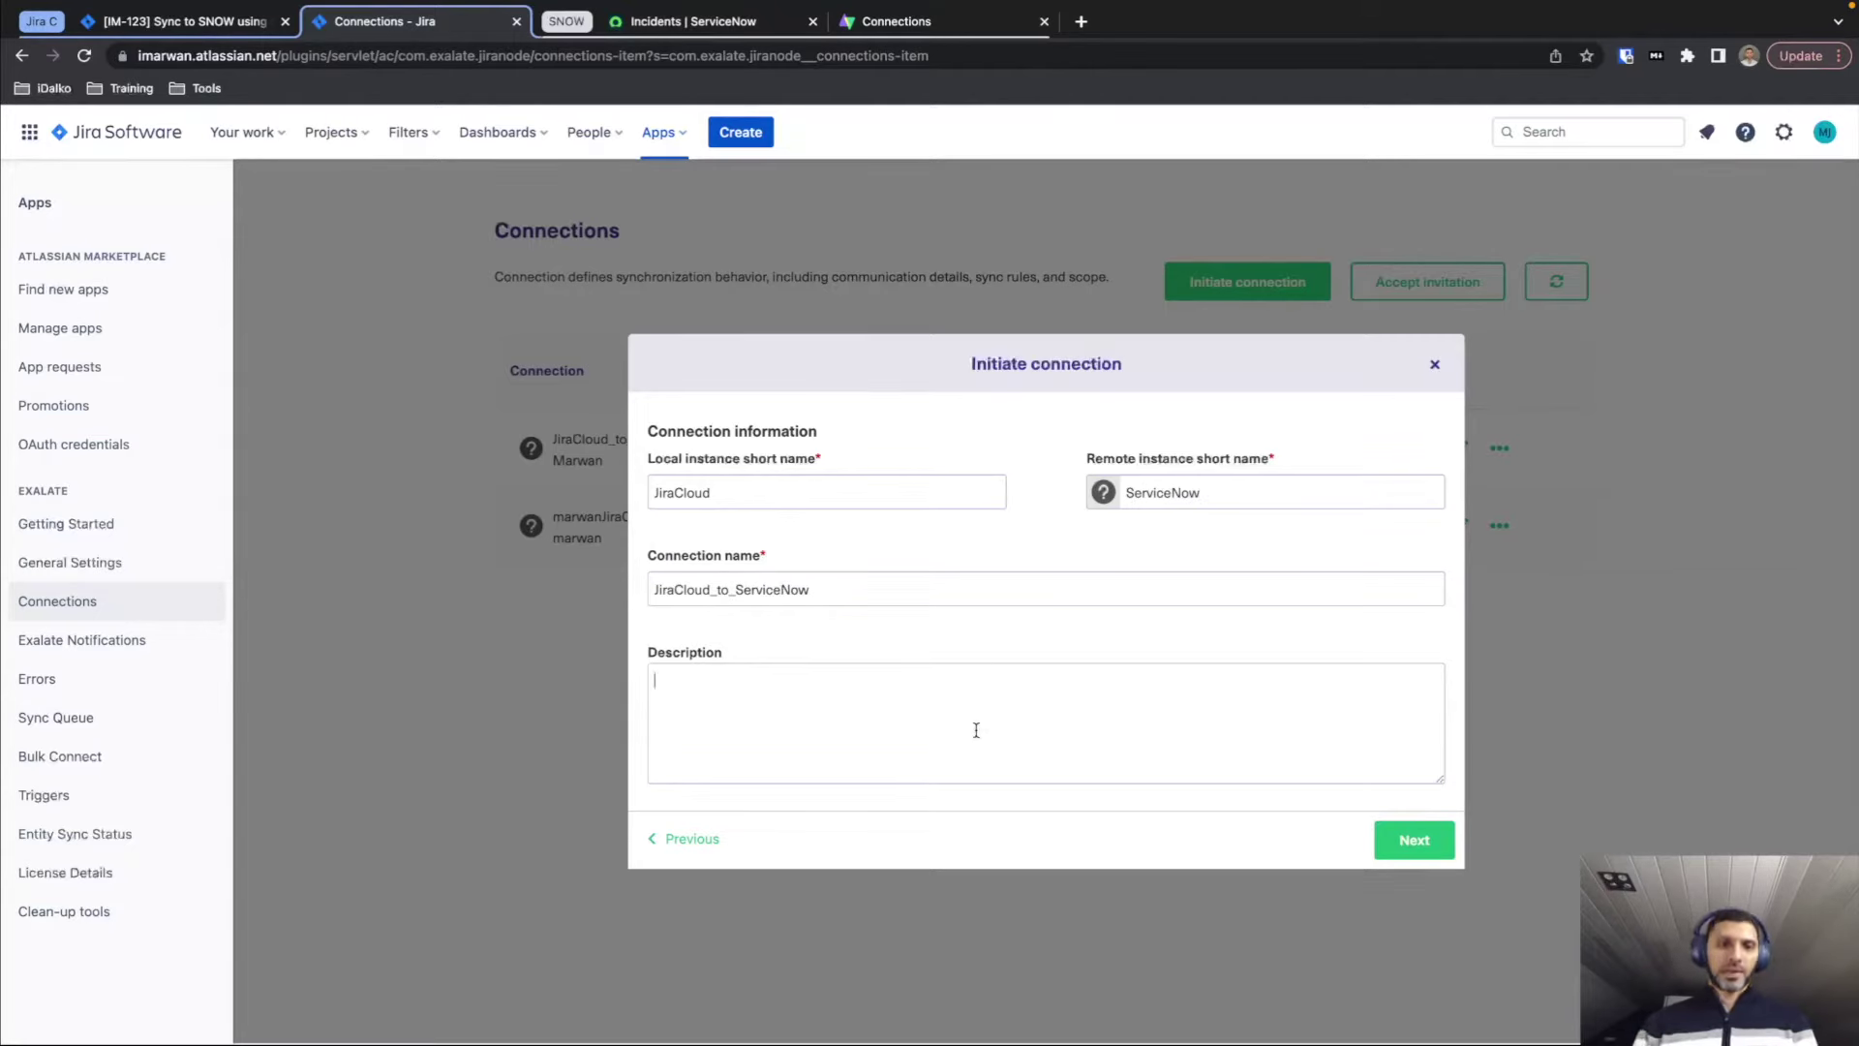
pyautogui.write('Marwan')
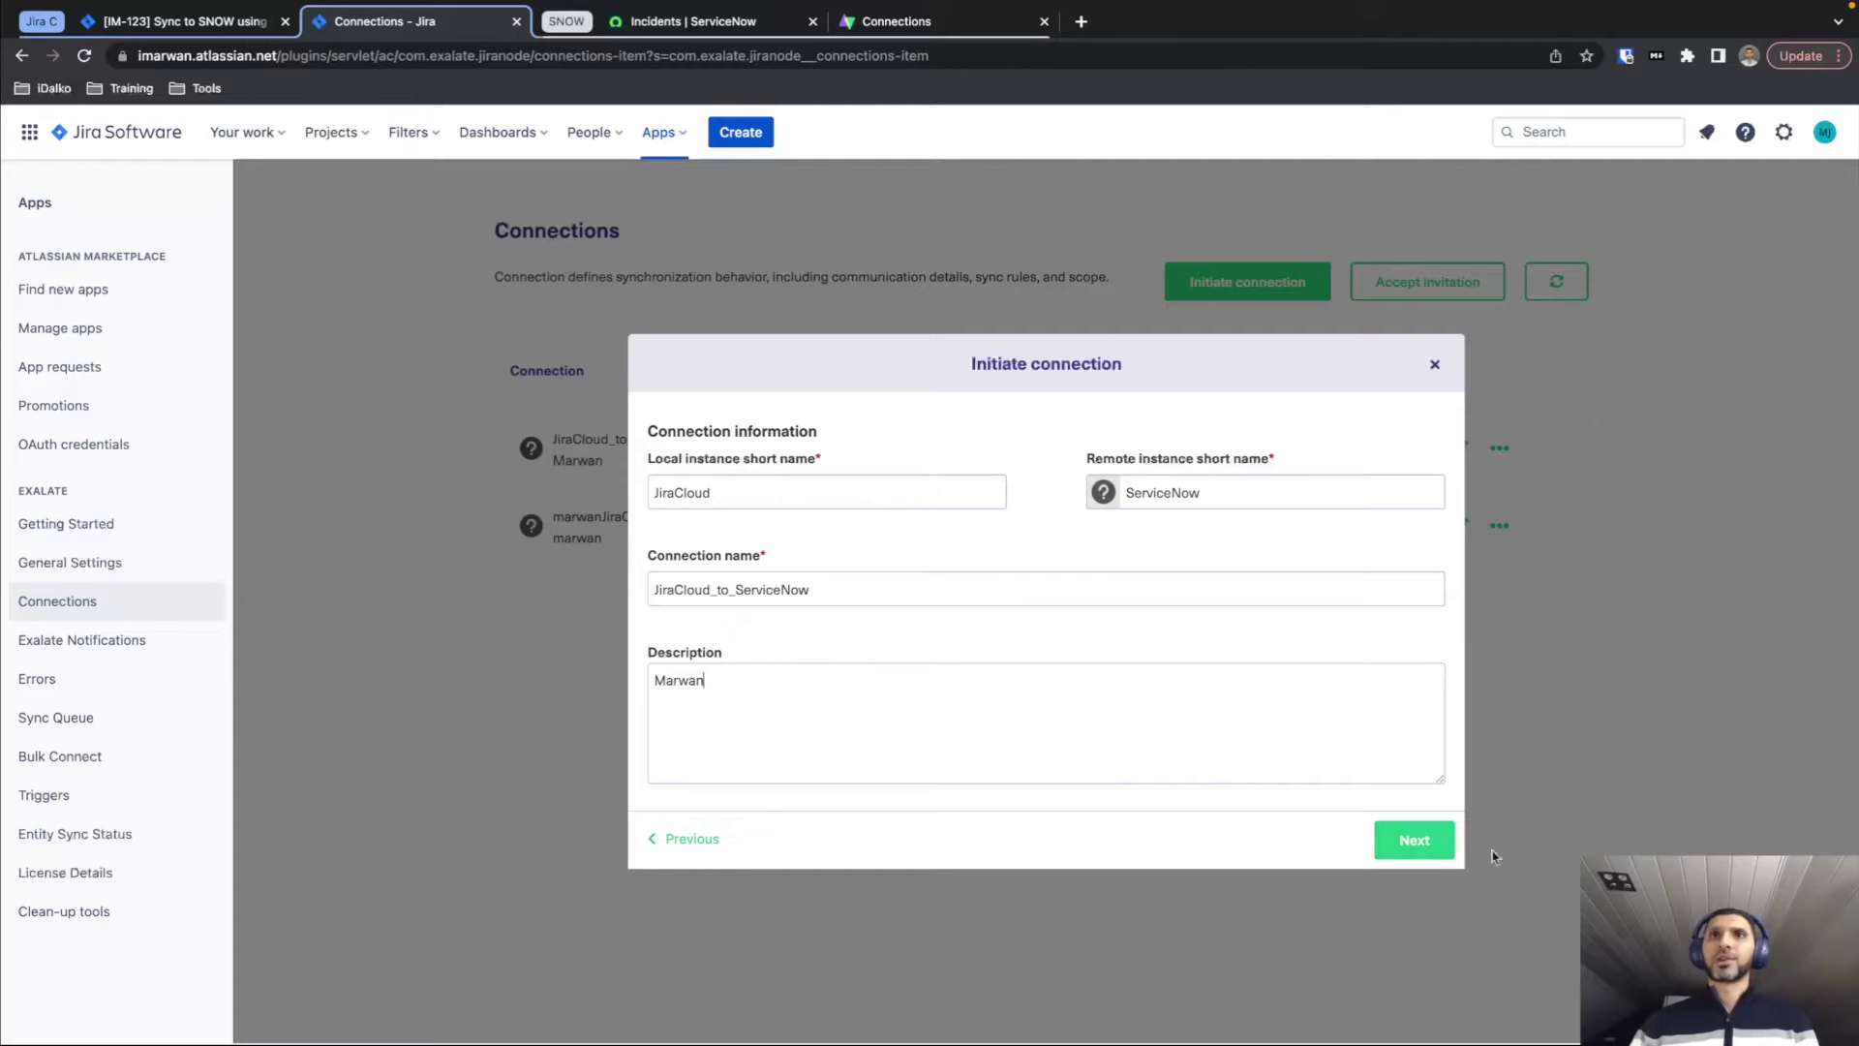
pyautogui.click(1413, 840)
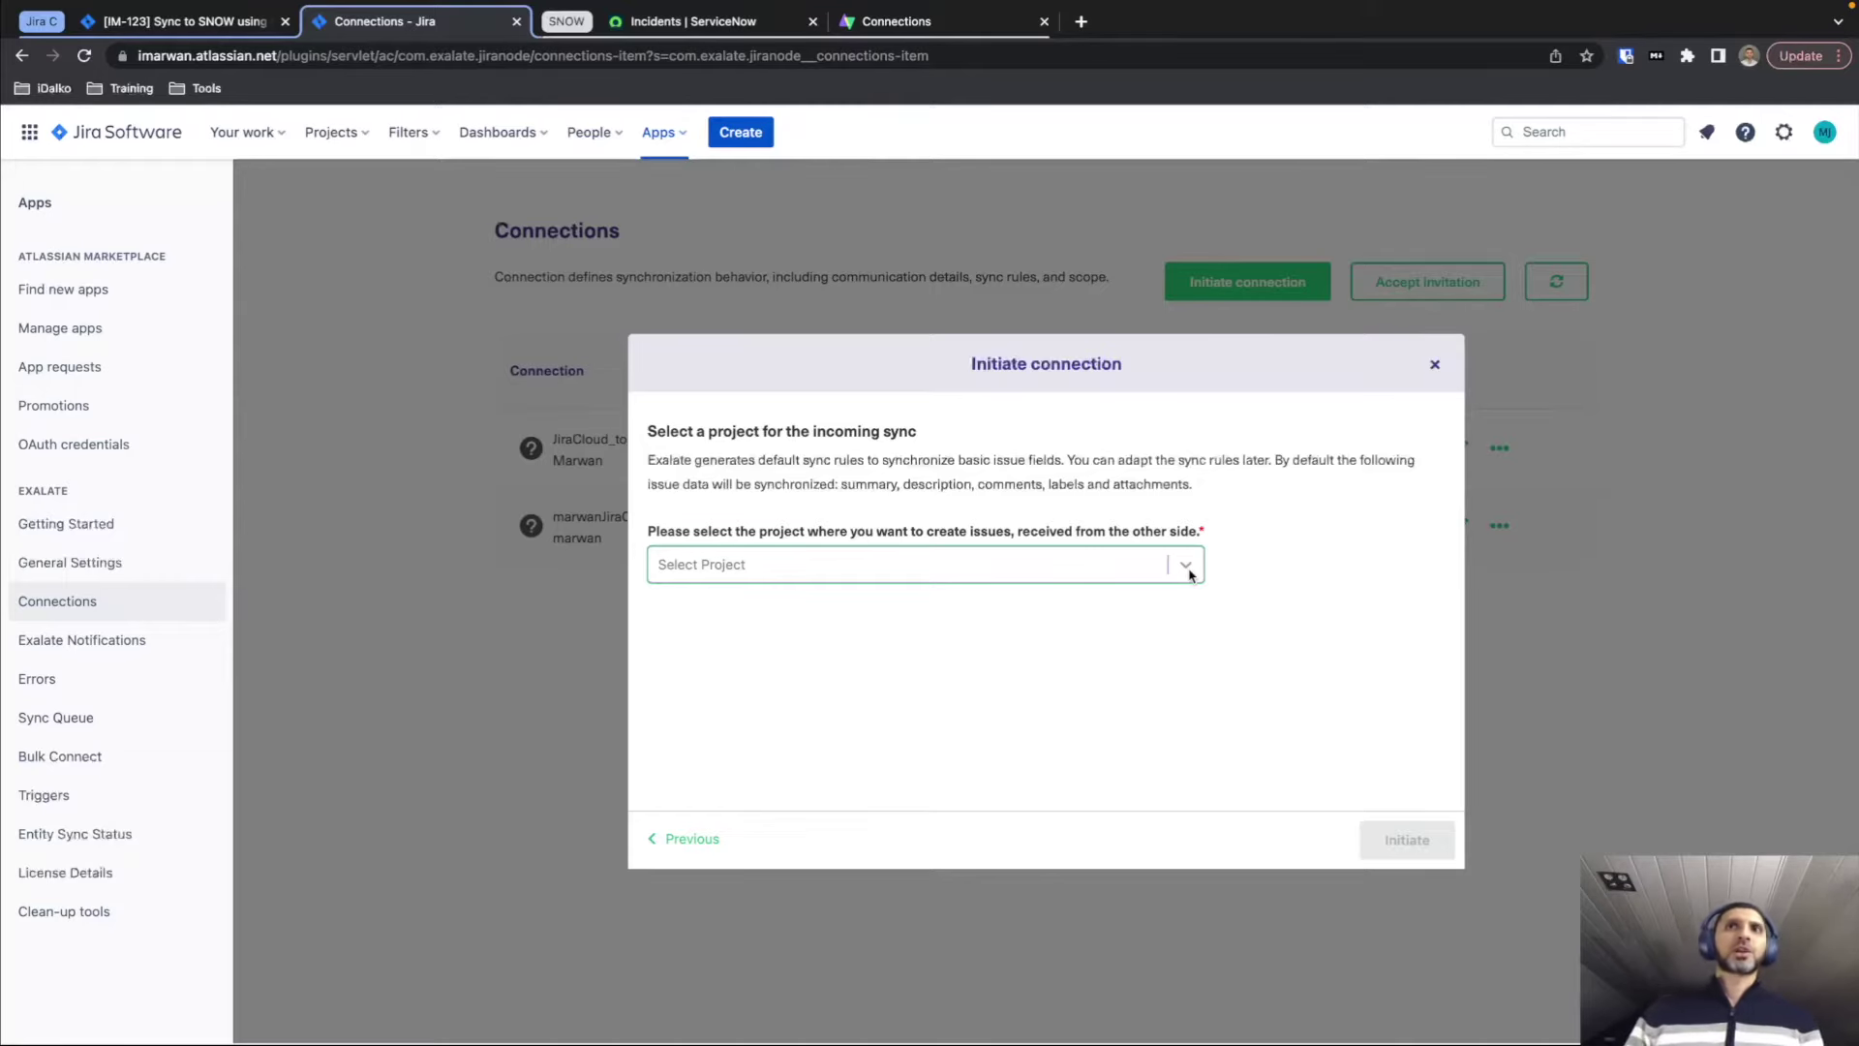
# Select the IM project for incoming synced issues and initiate the connection.
pyautogui.click(1186, 567)
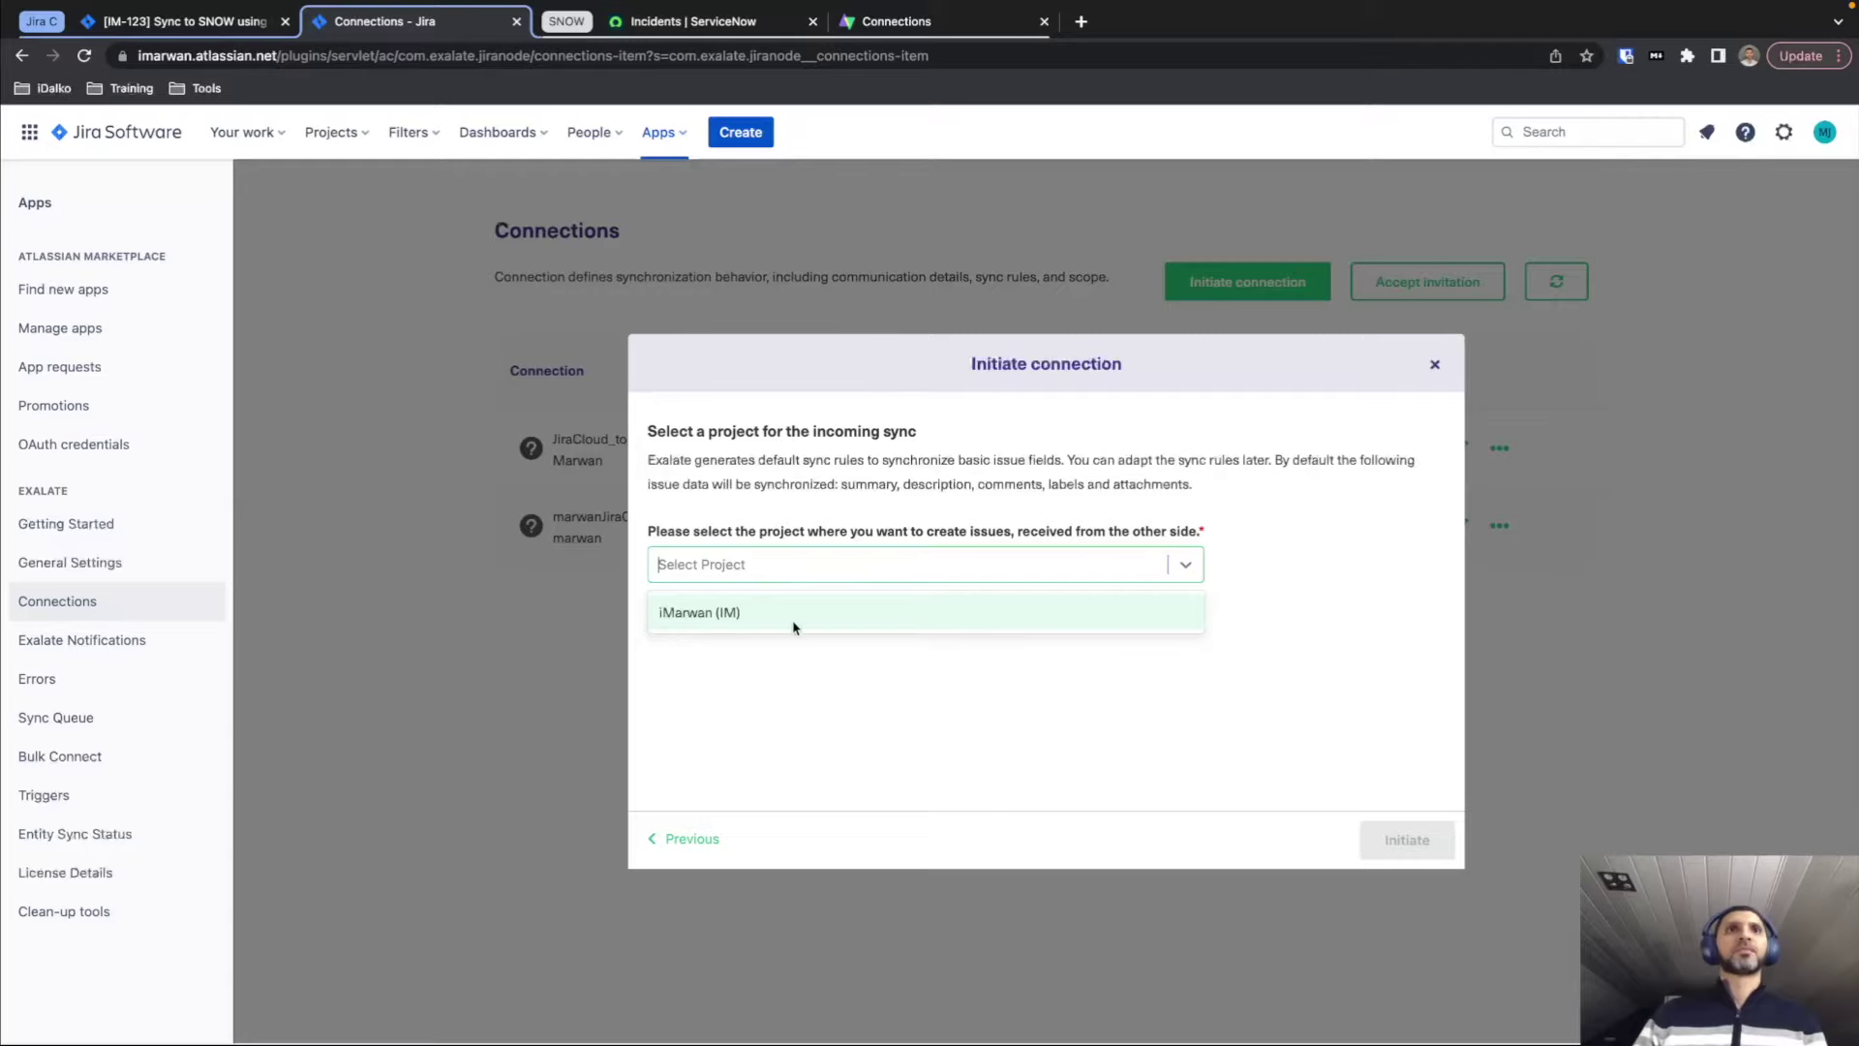
pyautogui.click(780, 617)
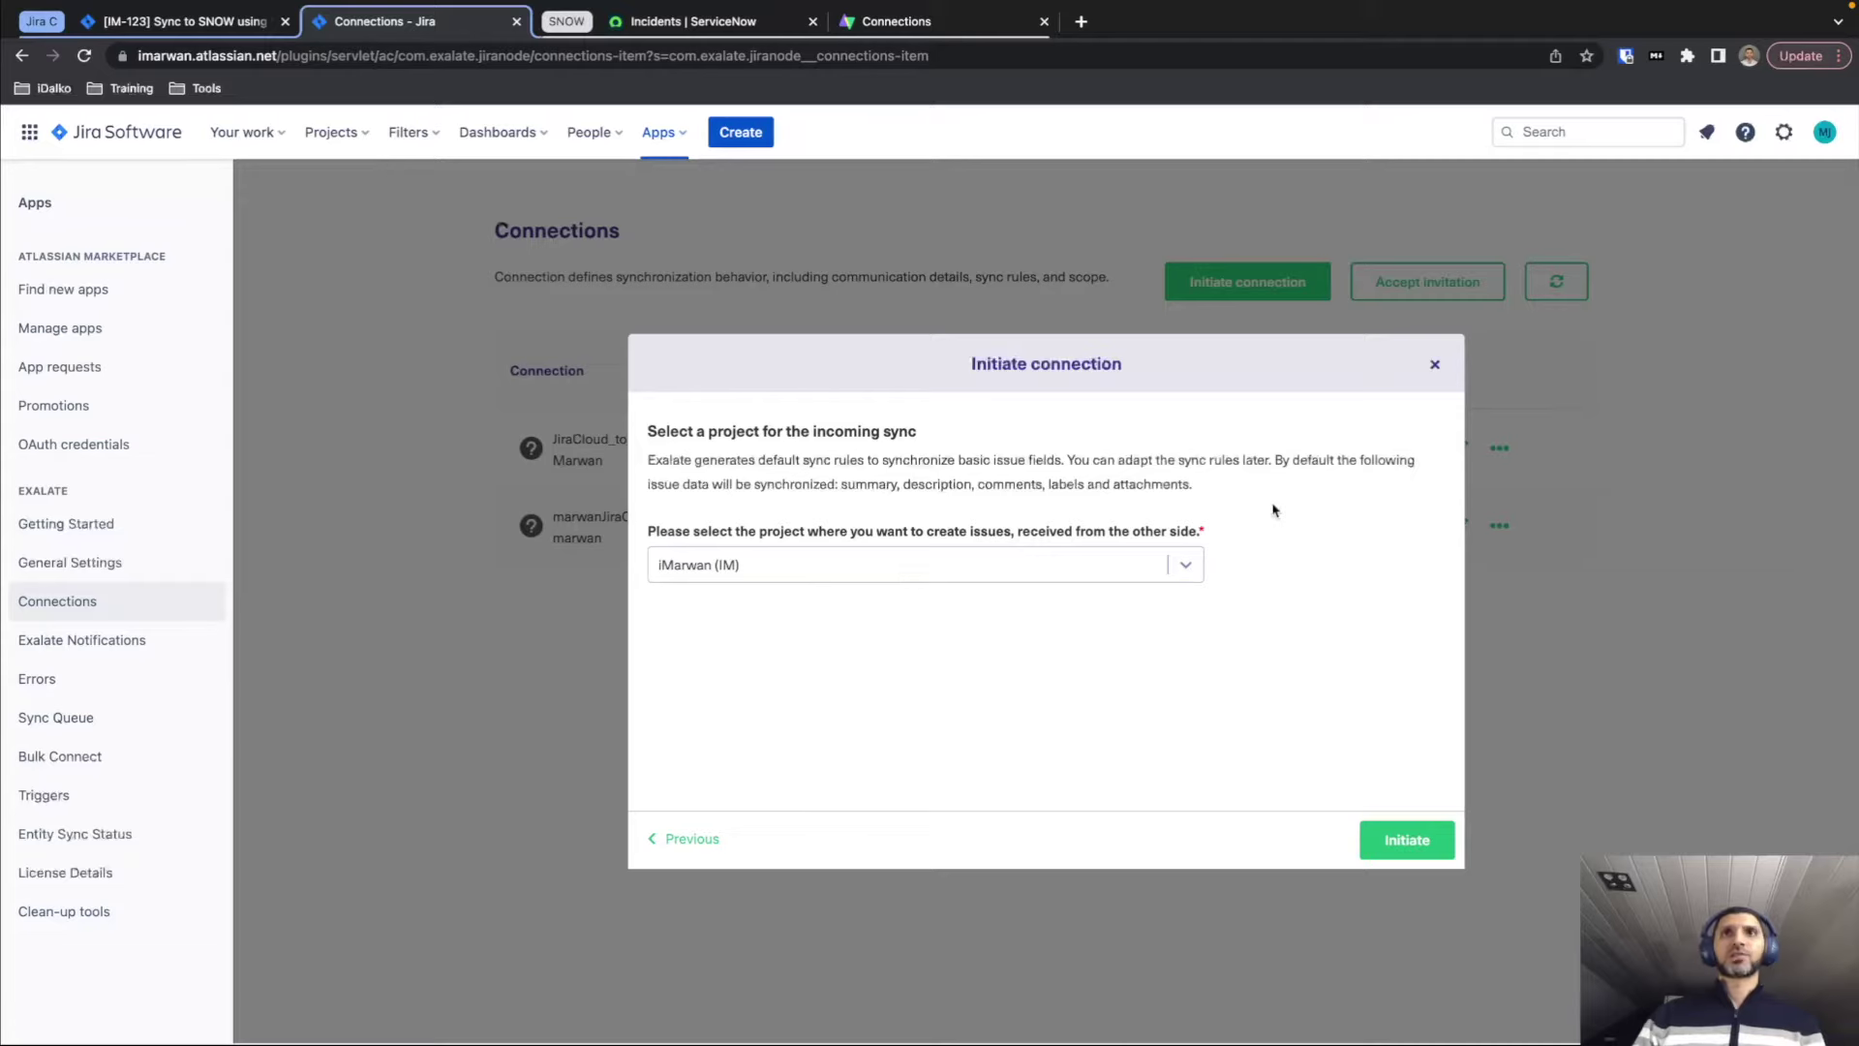
pyautogui.click(1409, 843)
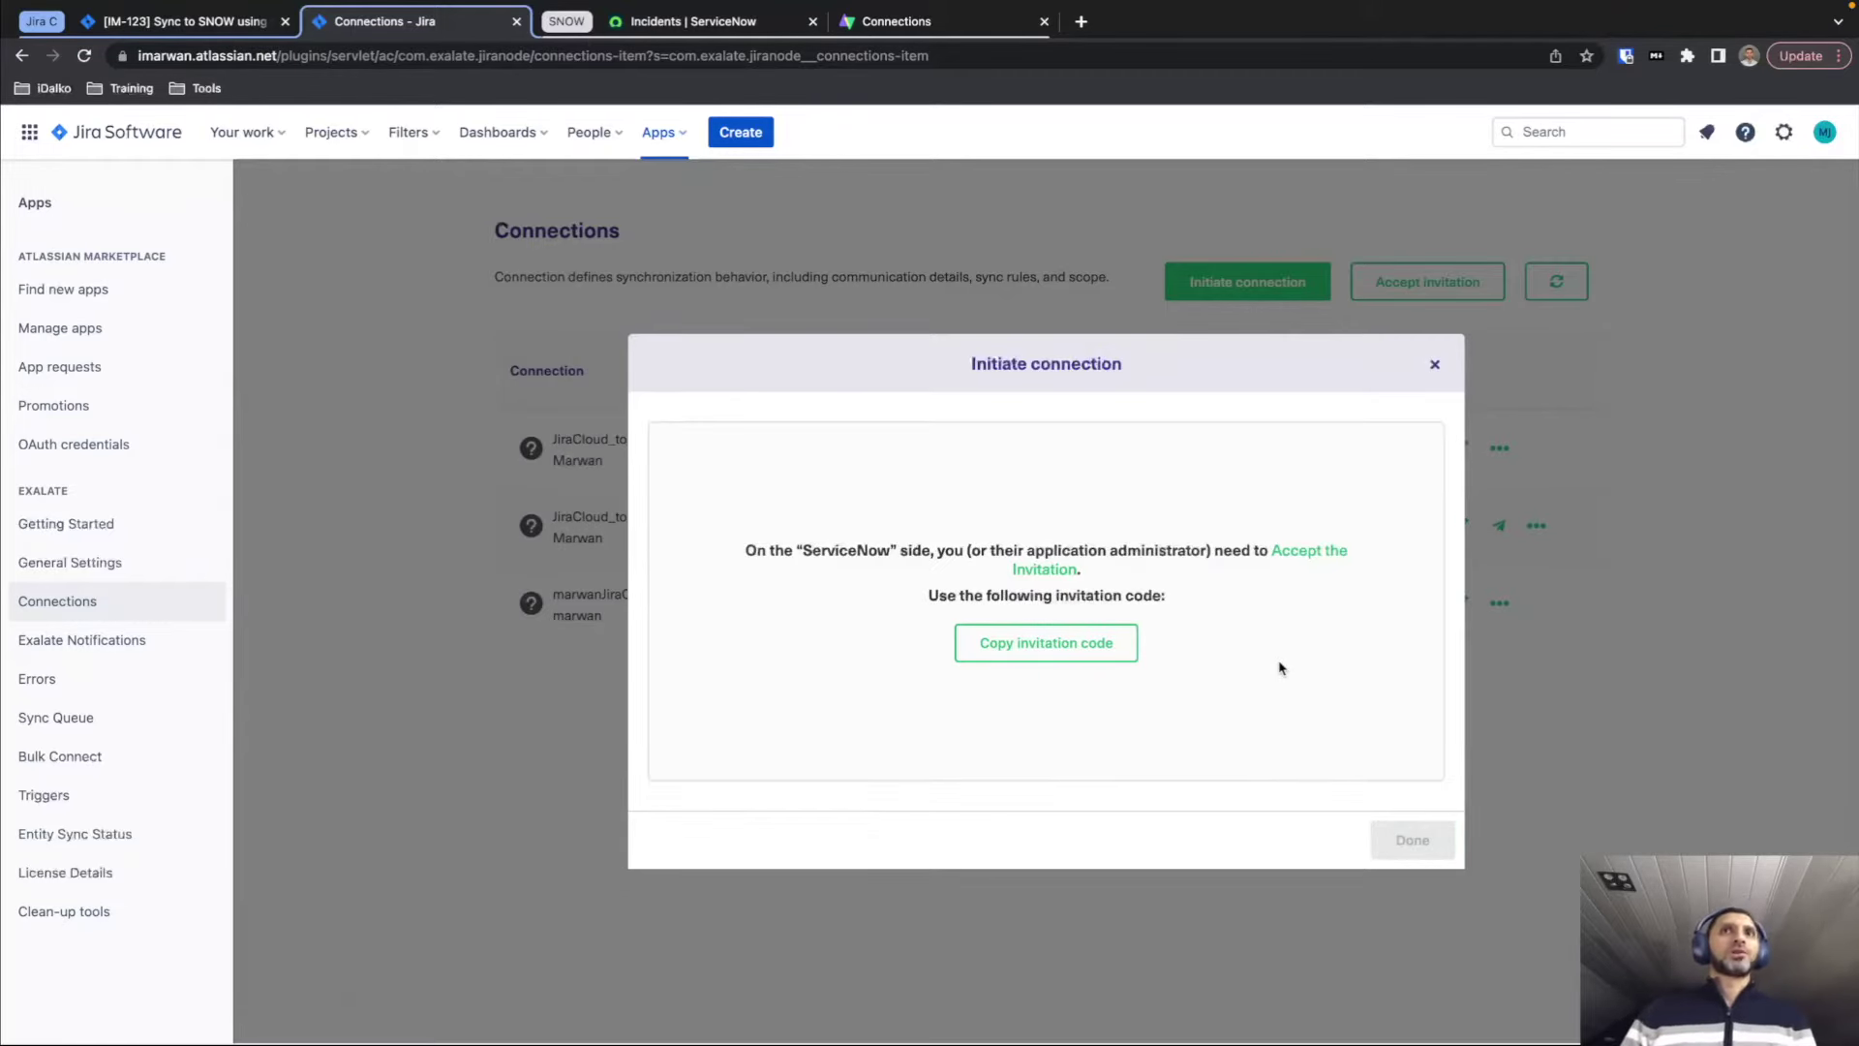
# Copy the connection's invitation code and open the connections list in the ServiceNow Exalate console.
pyautogui.click(1046, 655)
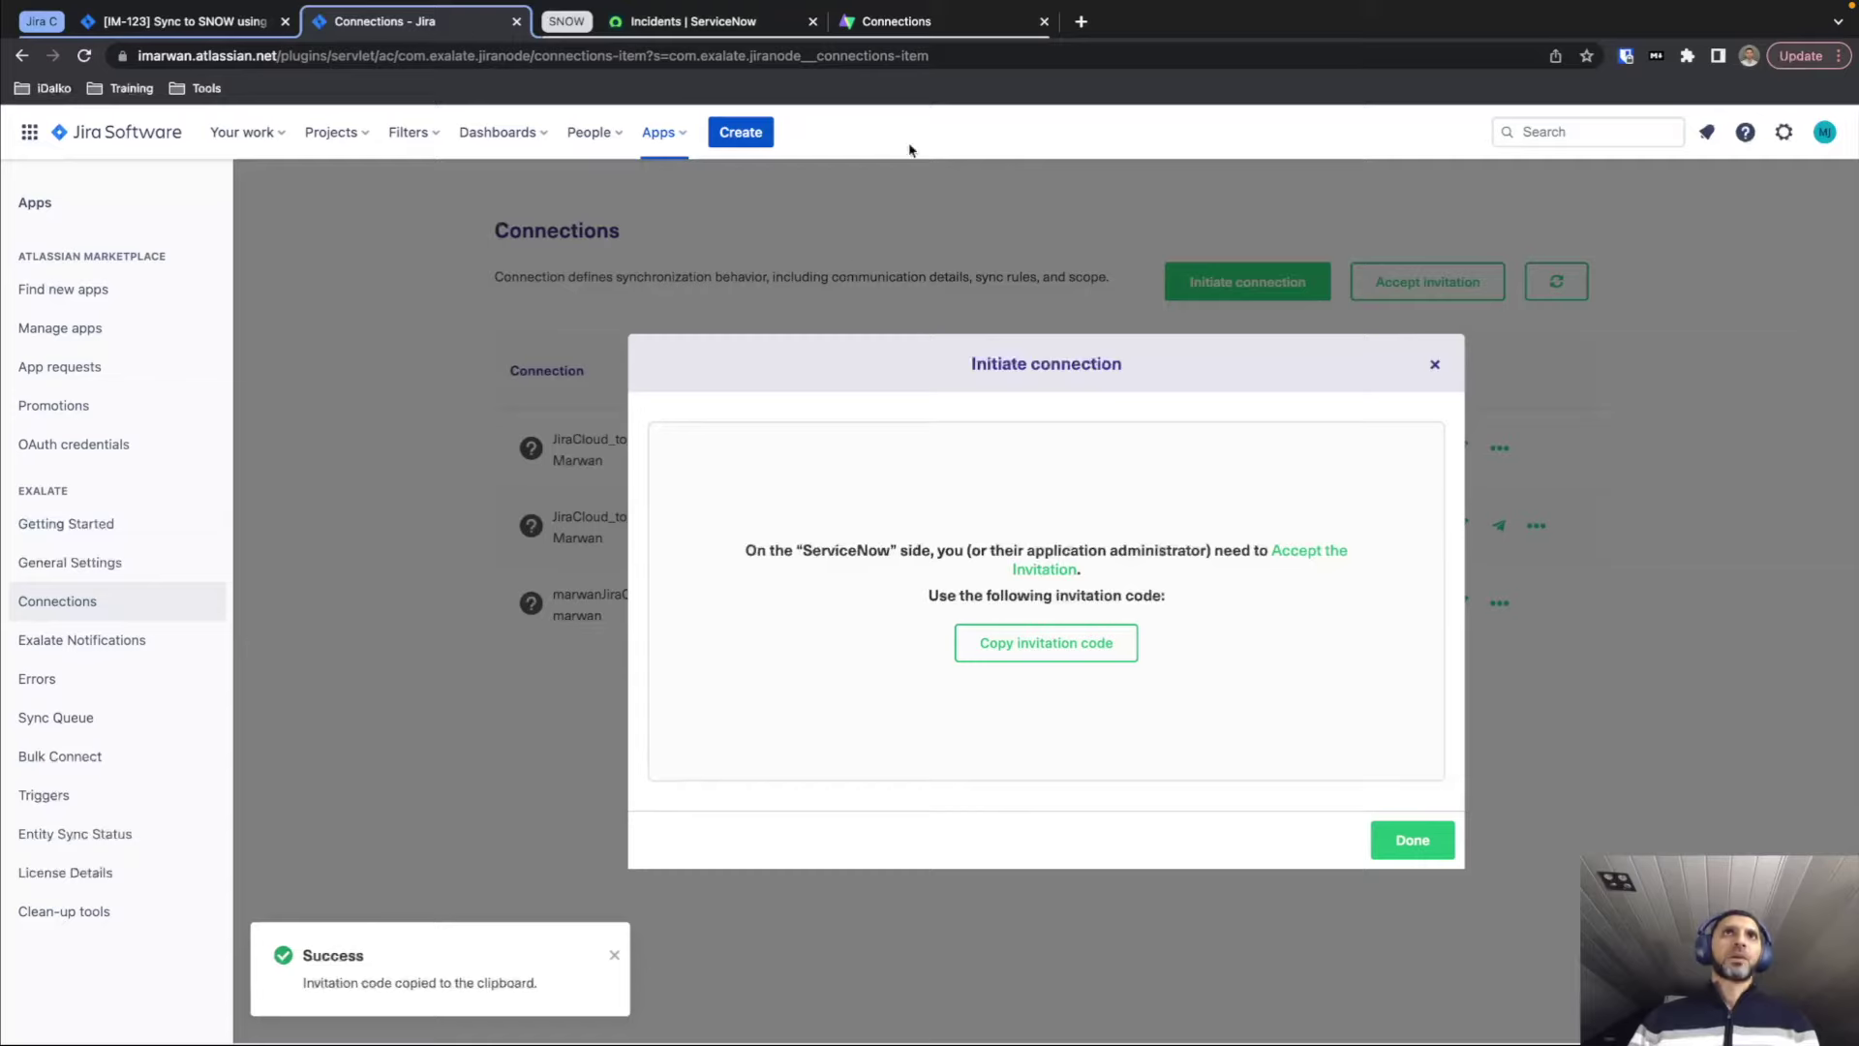
pyautogui.click(918, 29)
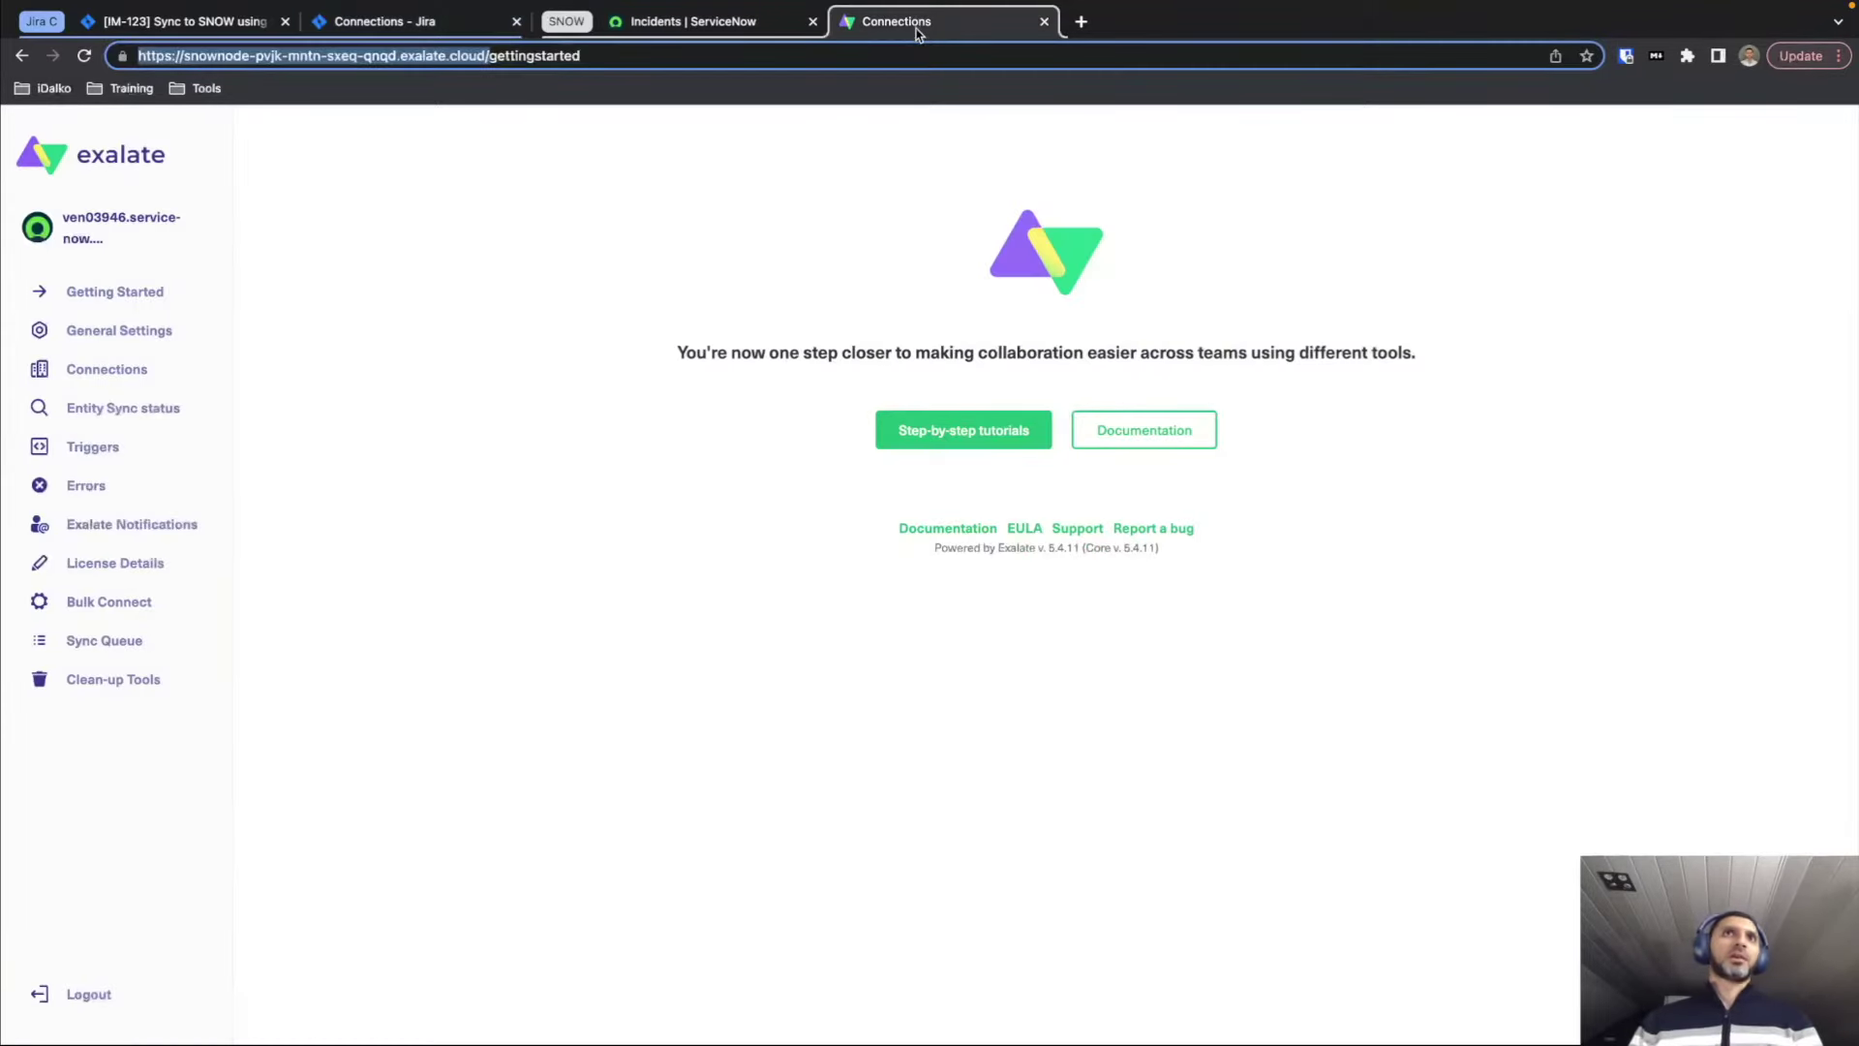
pyautogui.click(136, 371)
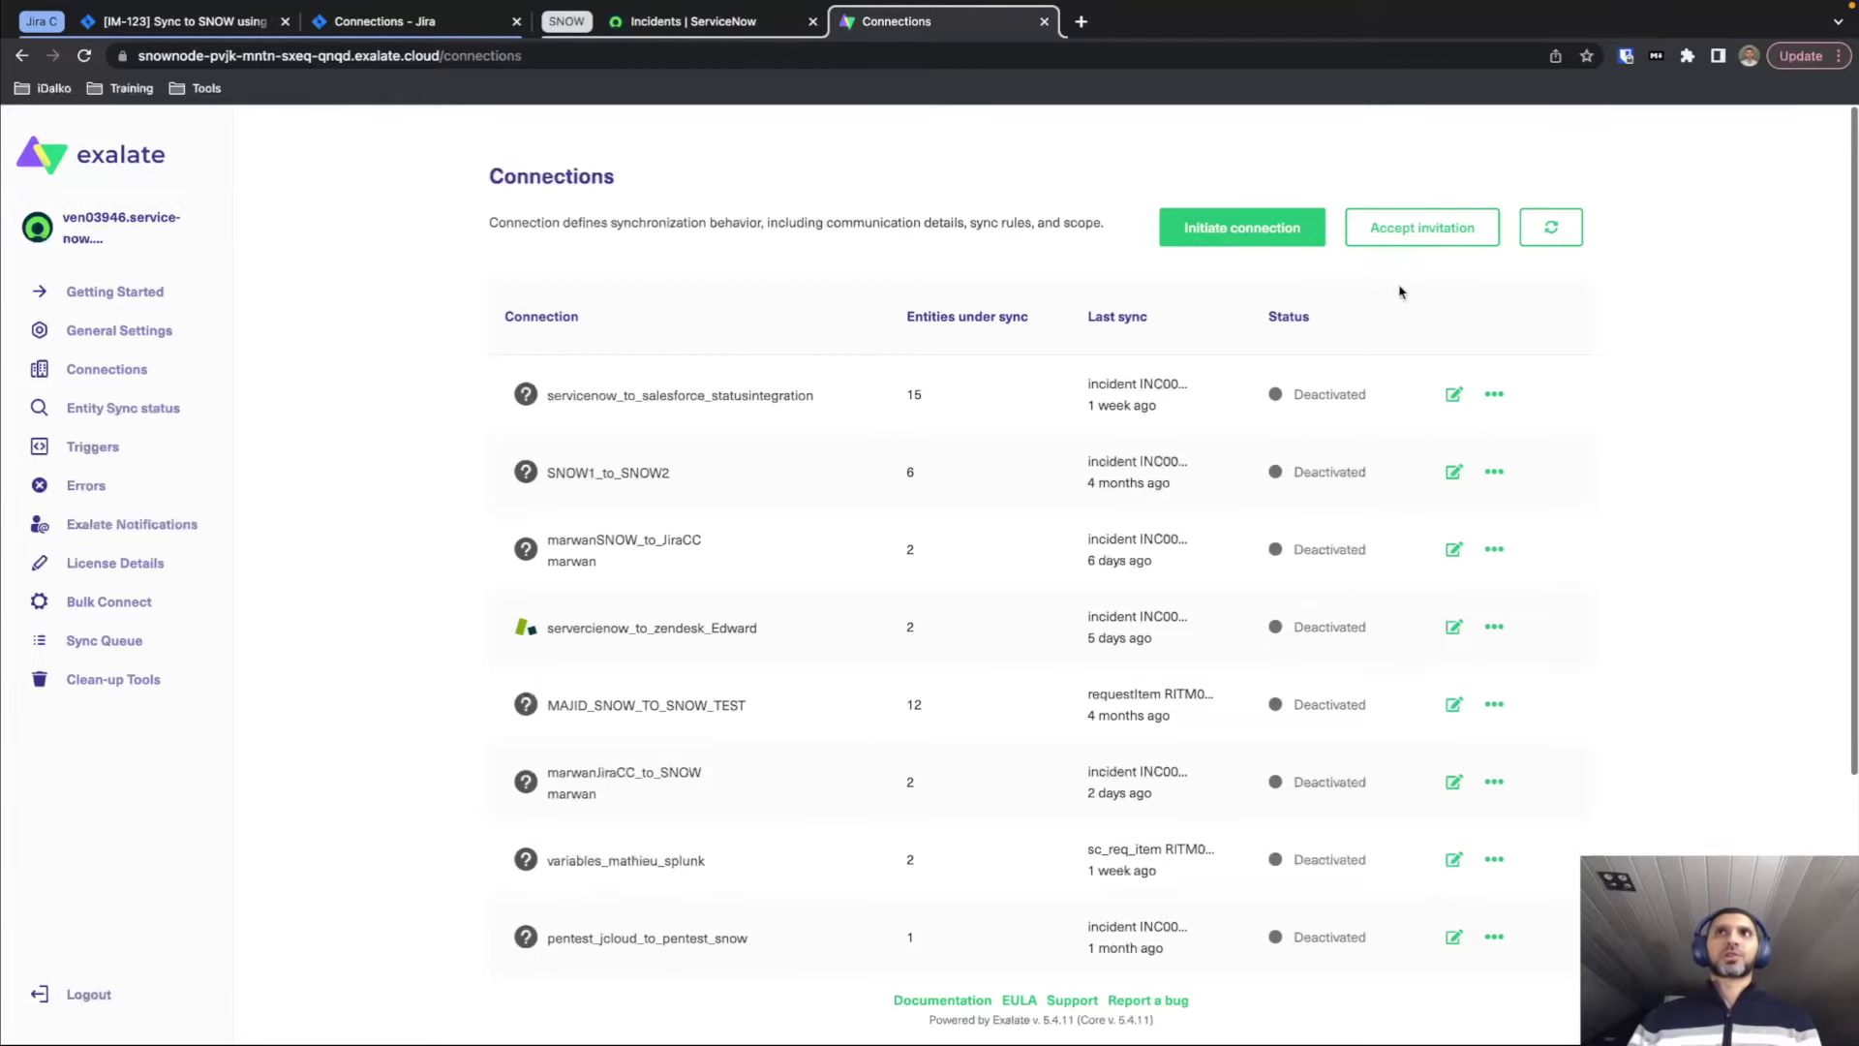
# Accept the invitation in the ServiceNow Exalate console with the copied invitation code, and locate JiraCloud_to_ServiceNow in the connections list.
pyautogui.click(1426, 228)
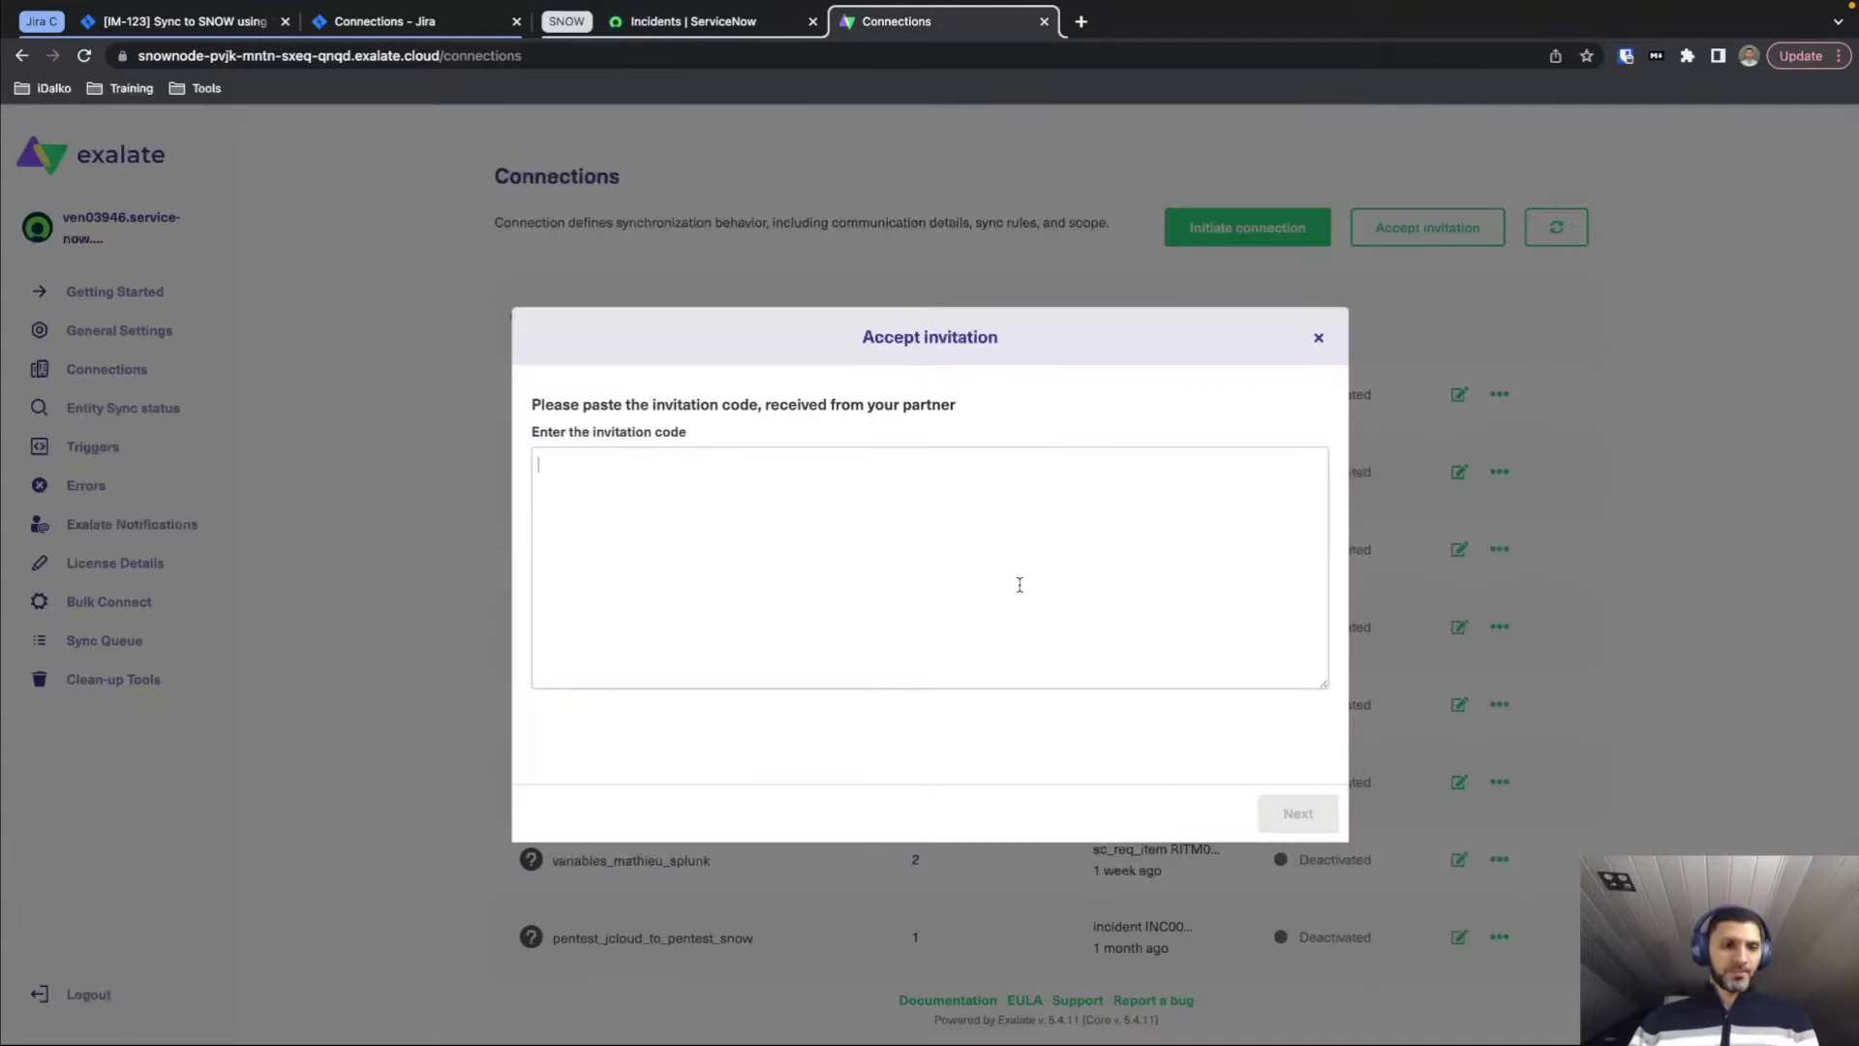
pyautogui.press('super+v')
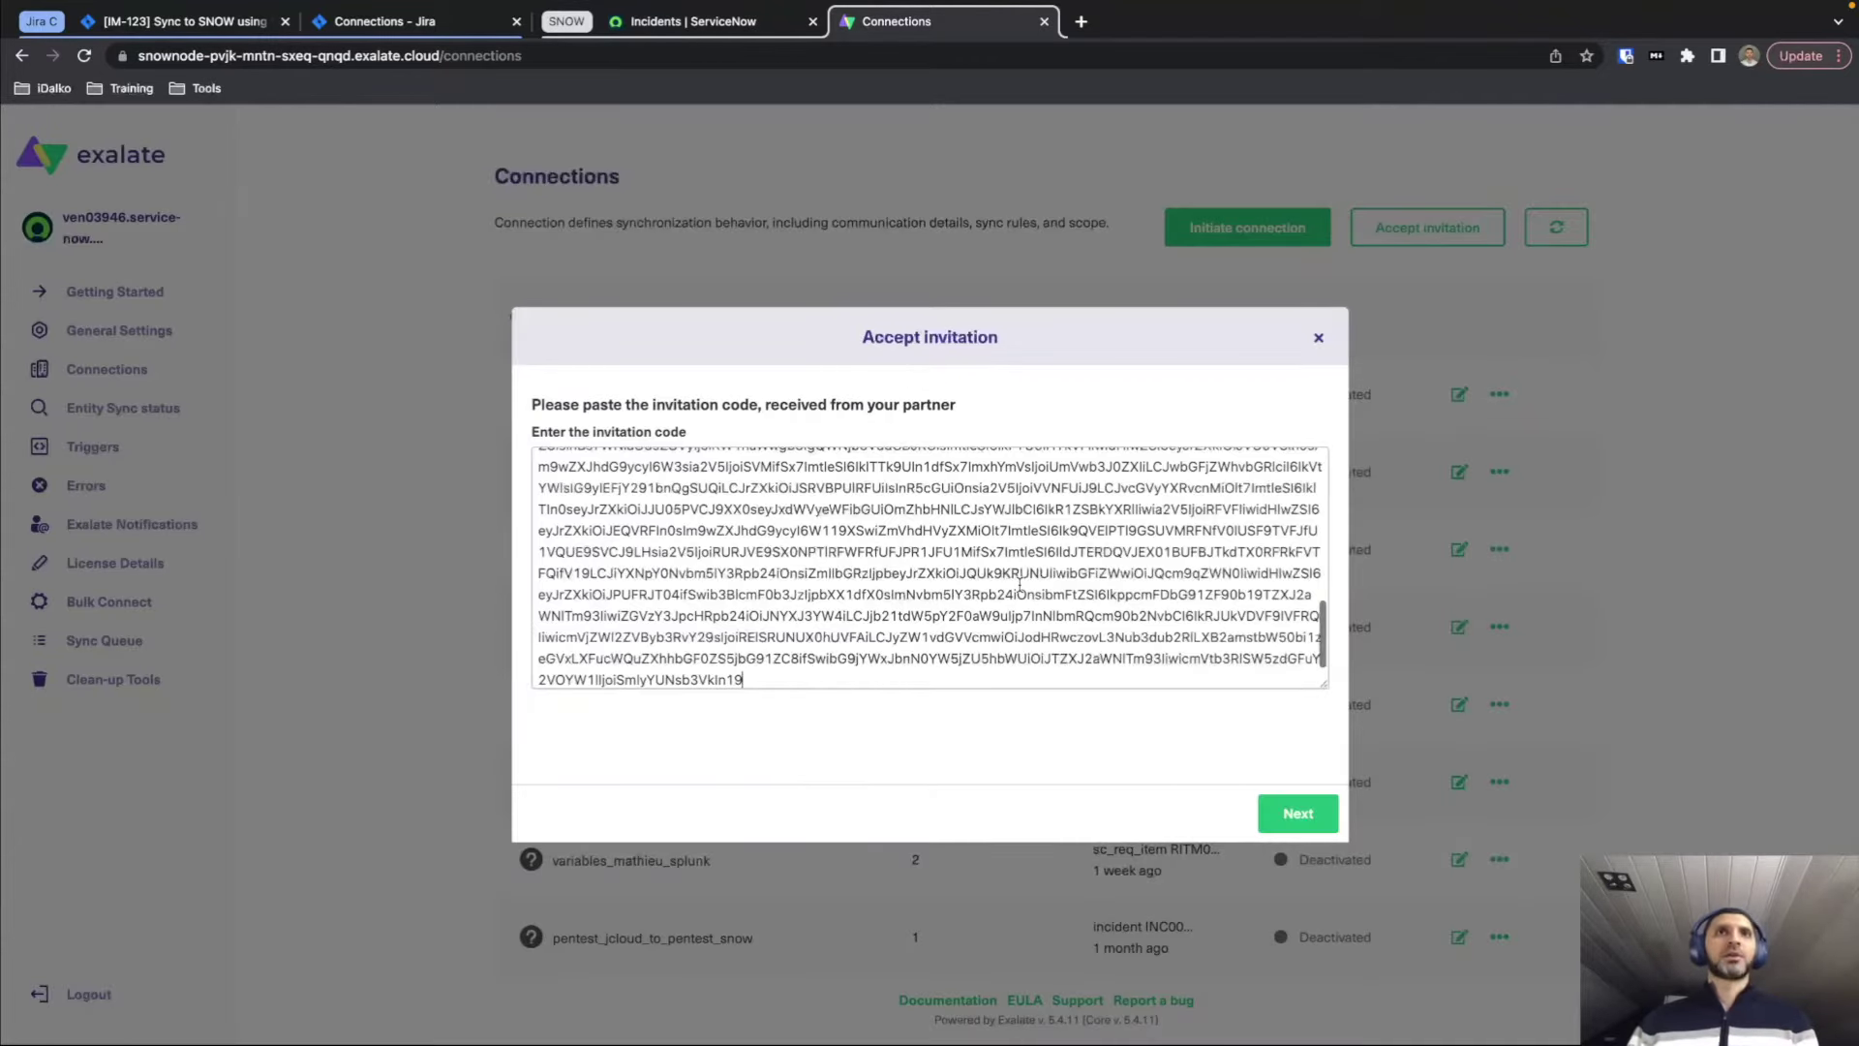
pyautogui.click(1287, 812)
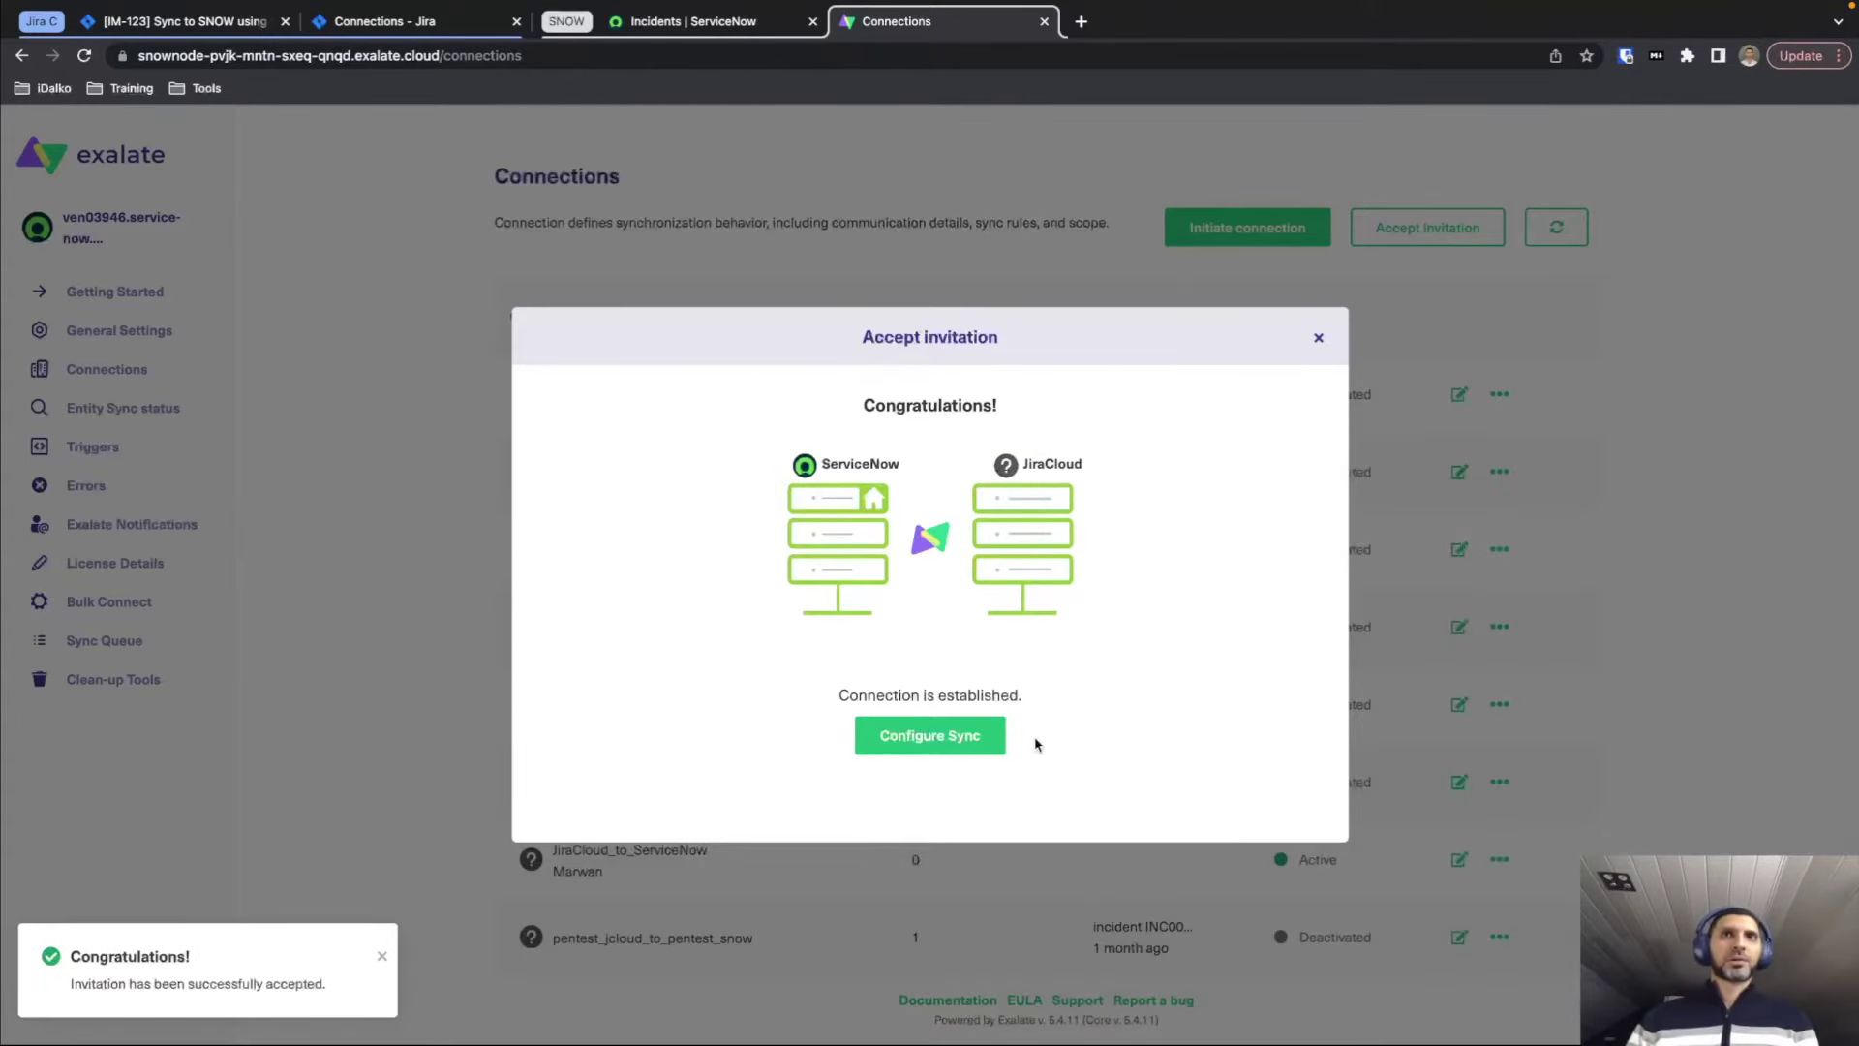
pyautogui.click(1318, 337)
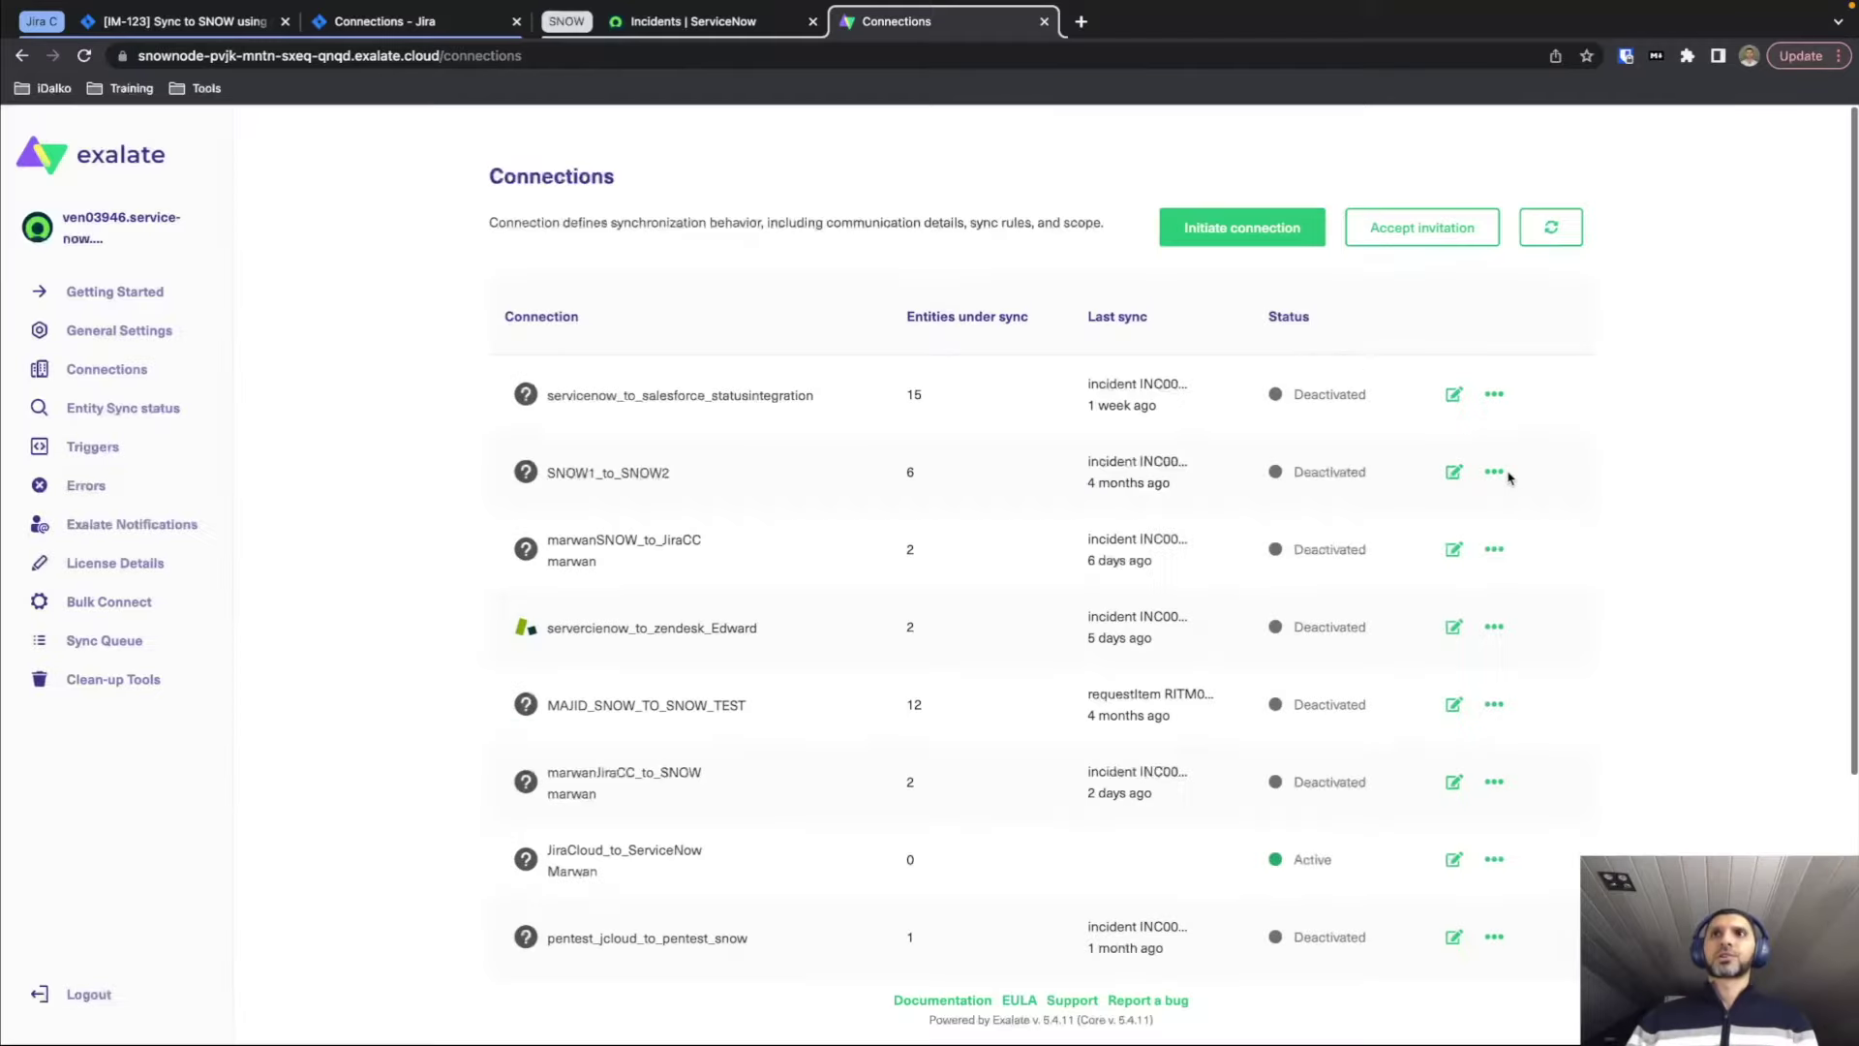
pyautogui.scroll(-2, 1665, 679)
pyautogui.scroll(-2, 1666, 679)
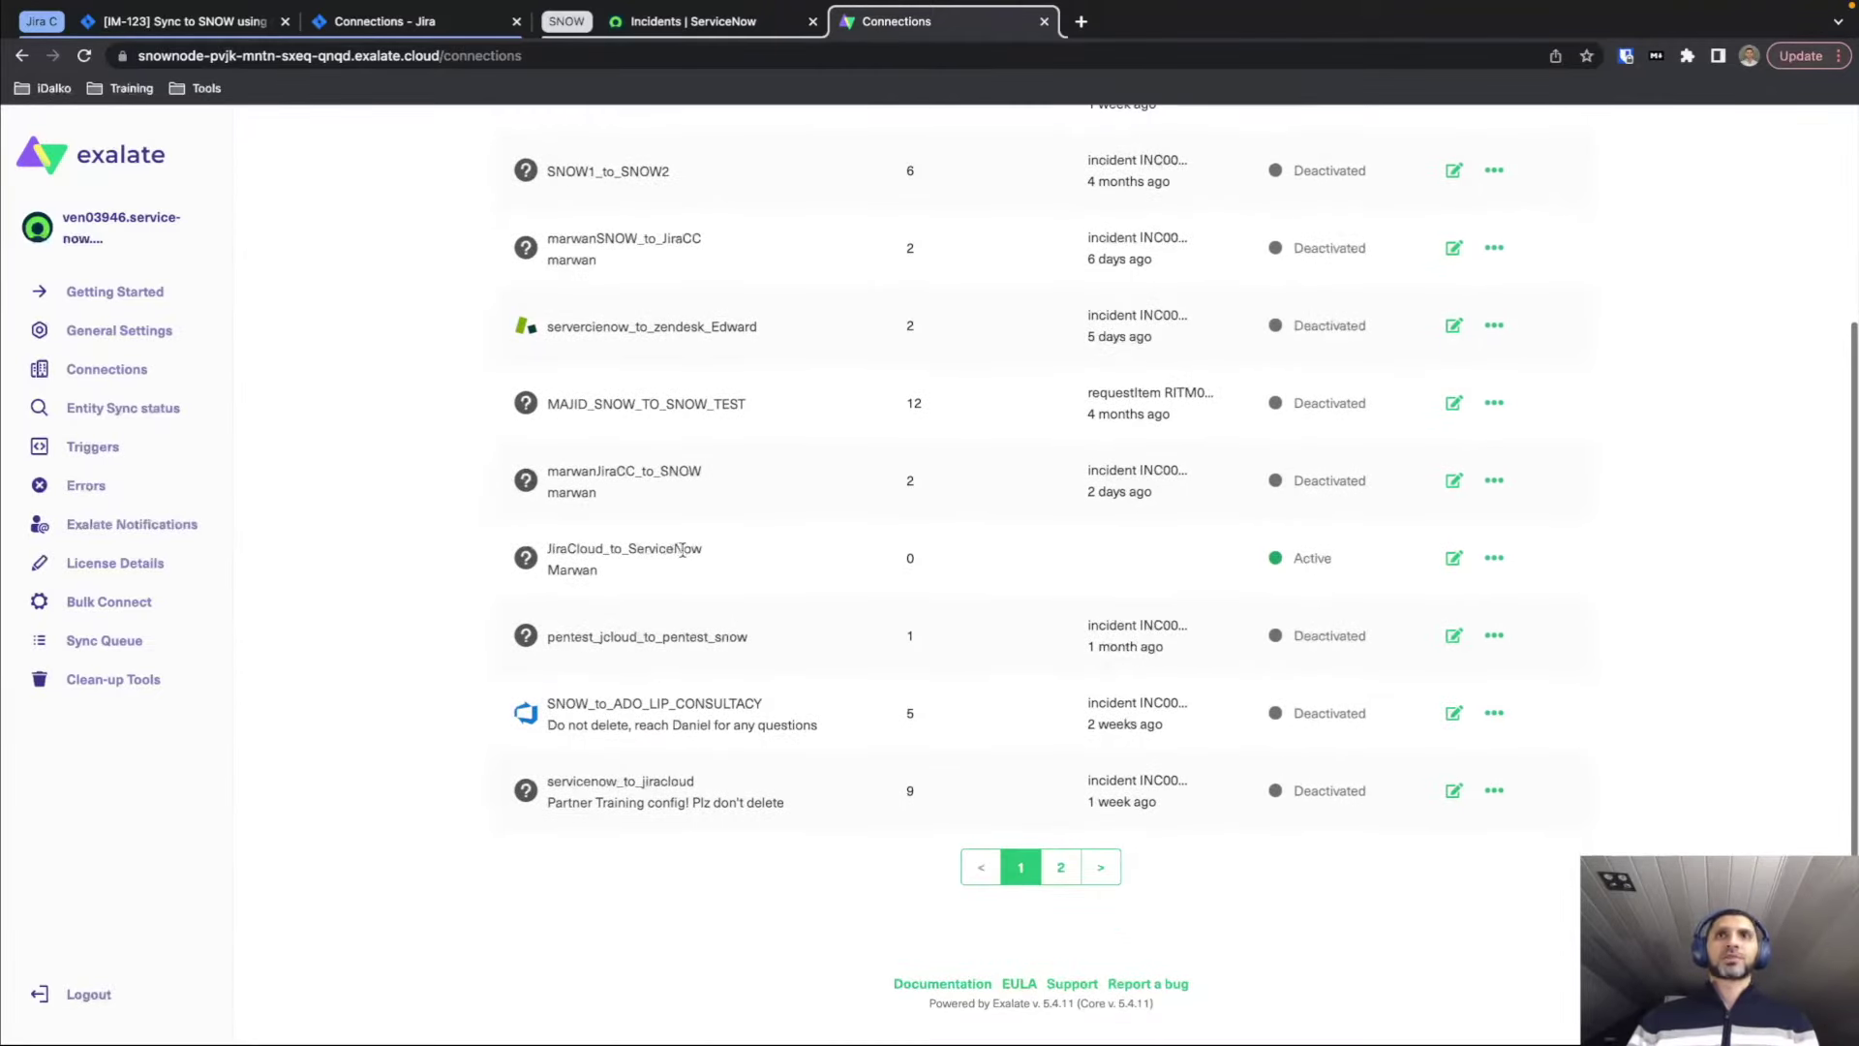
# Finish the connection initiation on the Jira Cloud side and refresh its connections list.
pyautogui.click(431, 25)
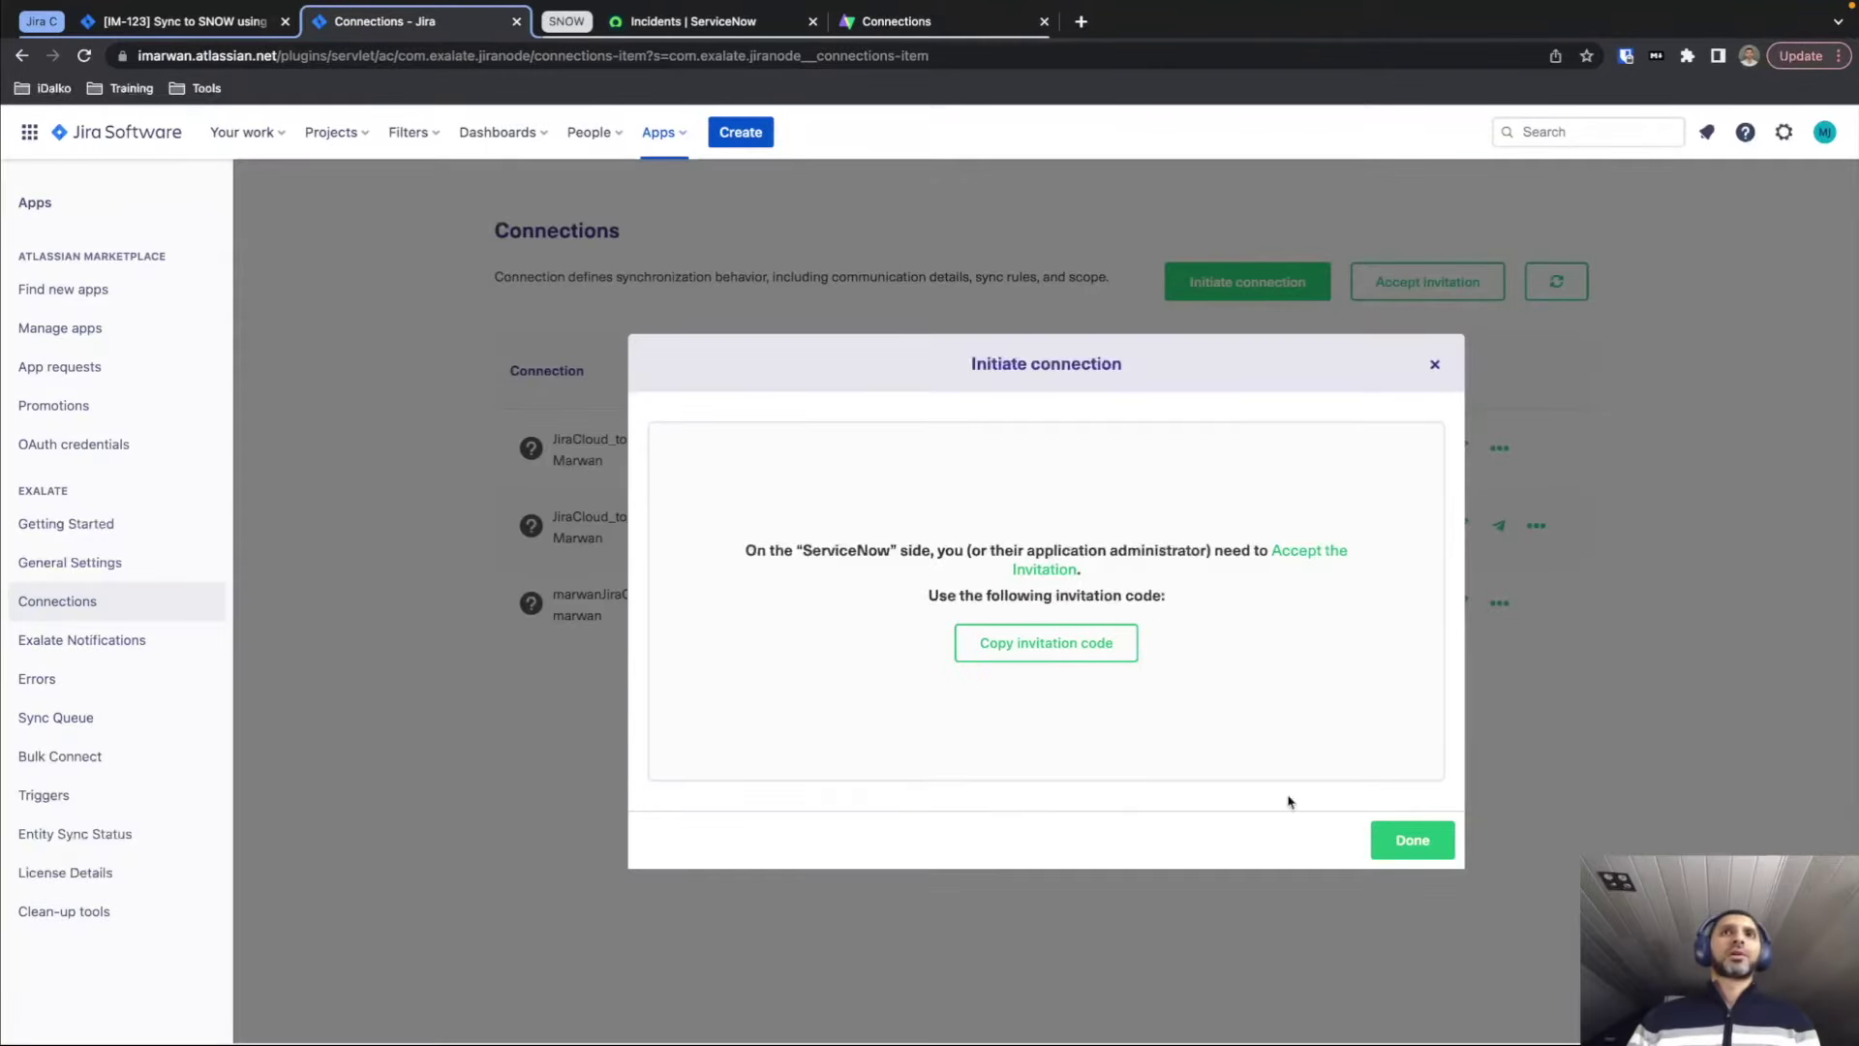
pyautogui.click(1439, 848)
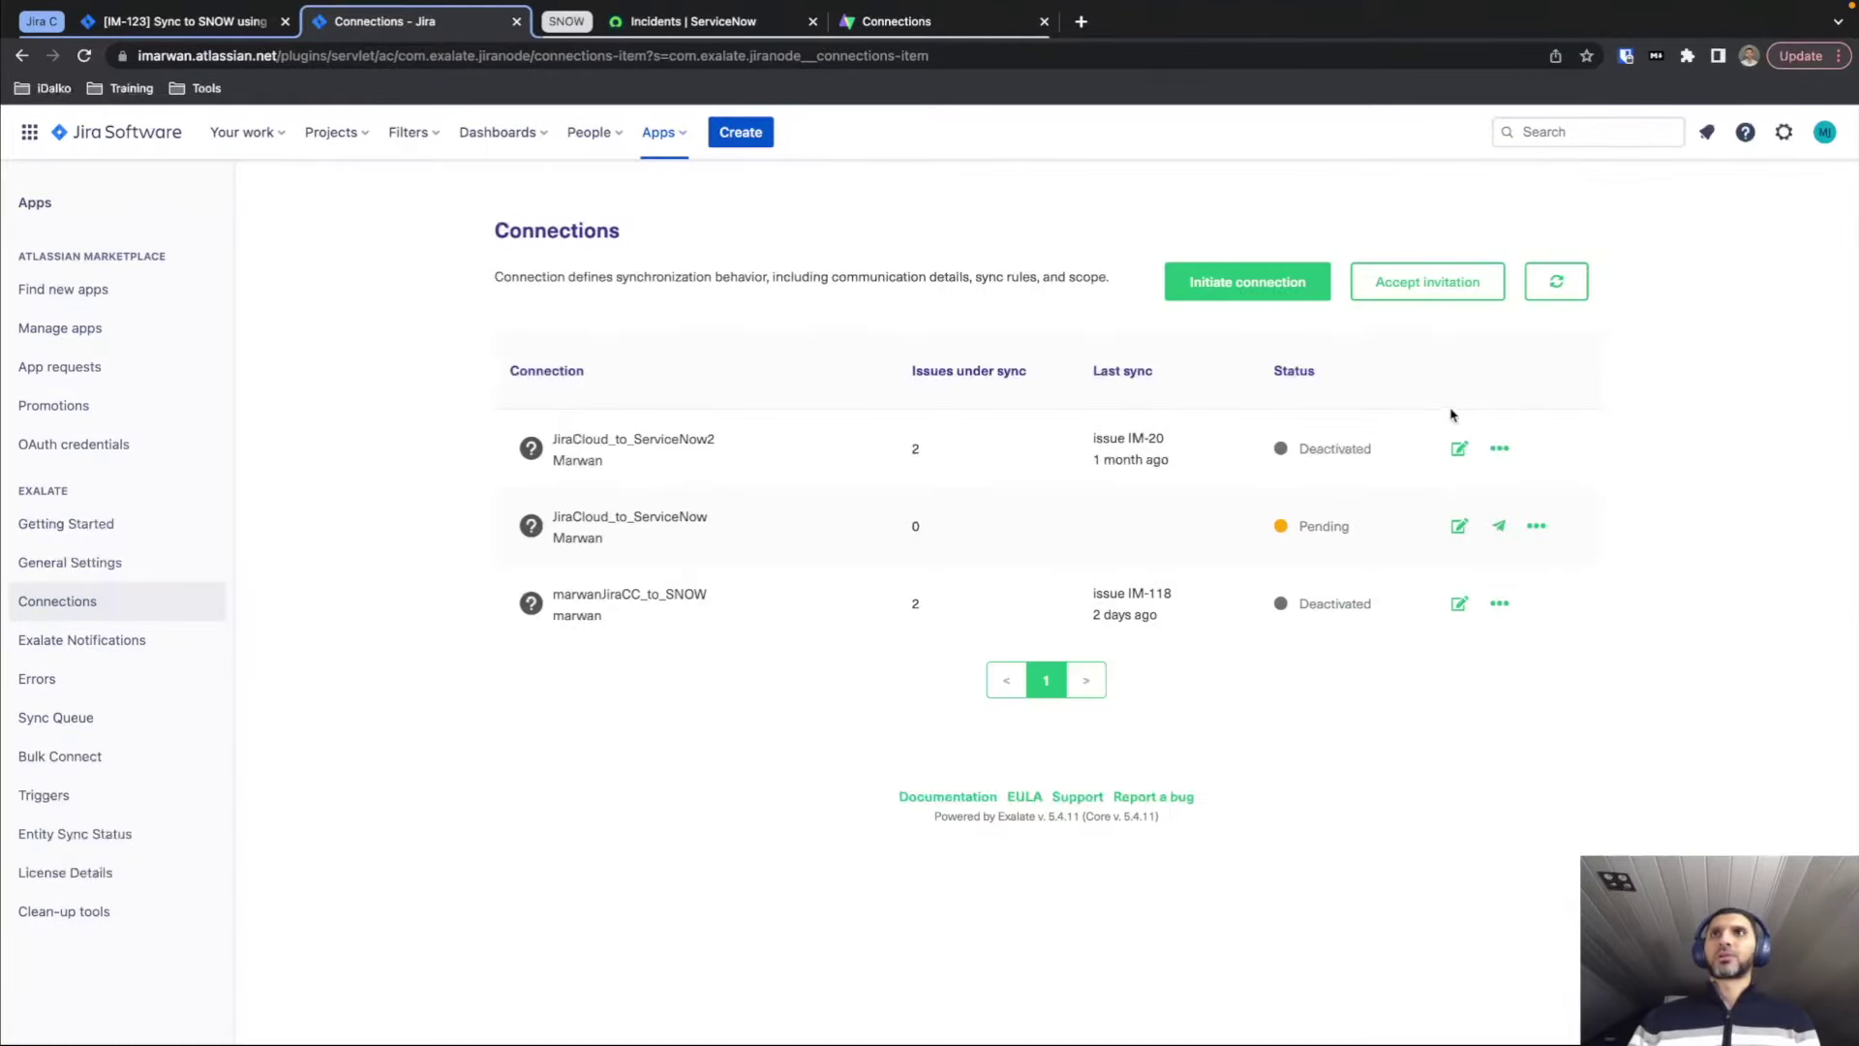
pyautogui.click(1564, 284)
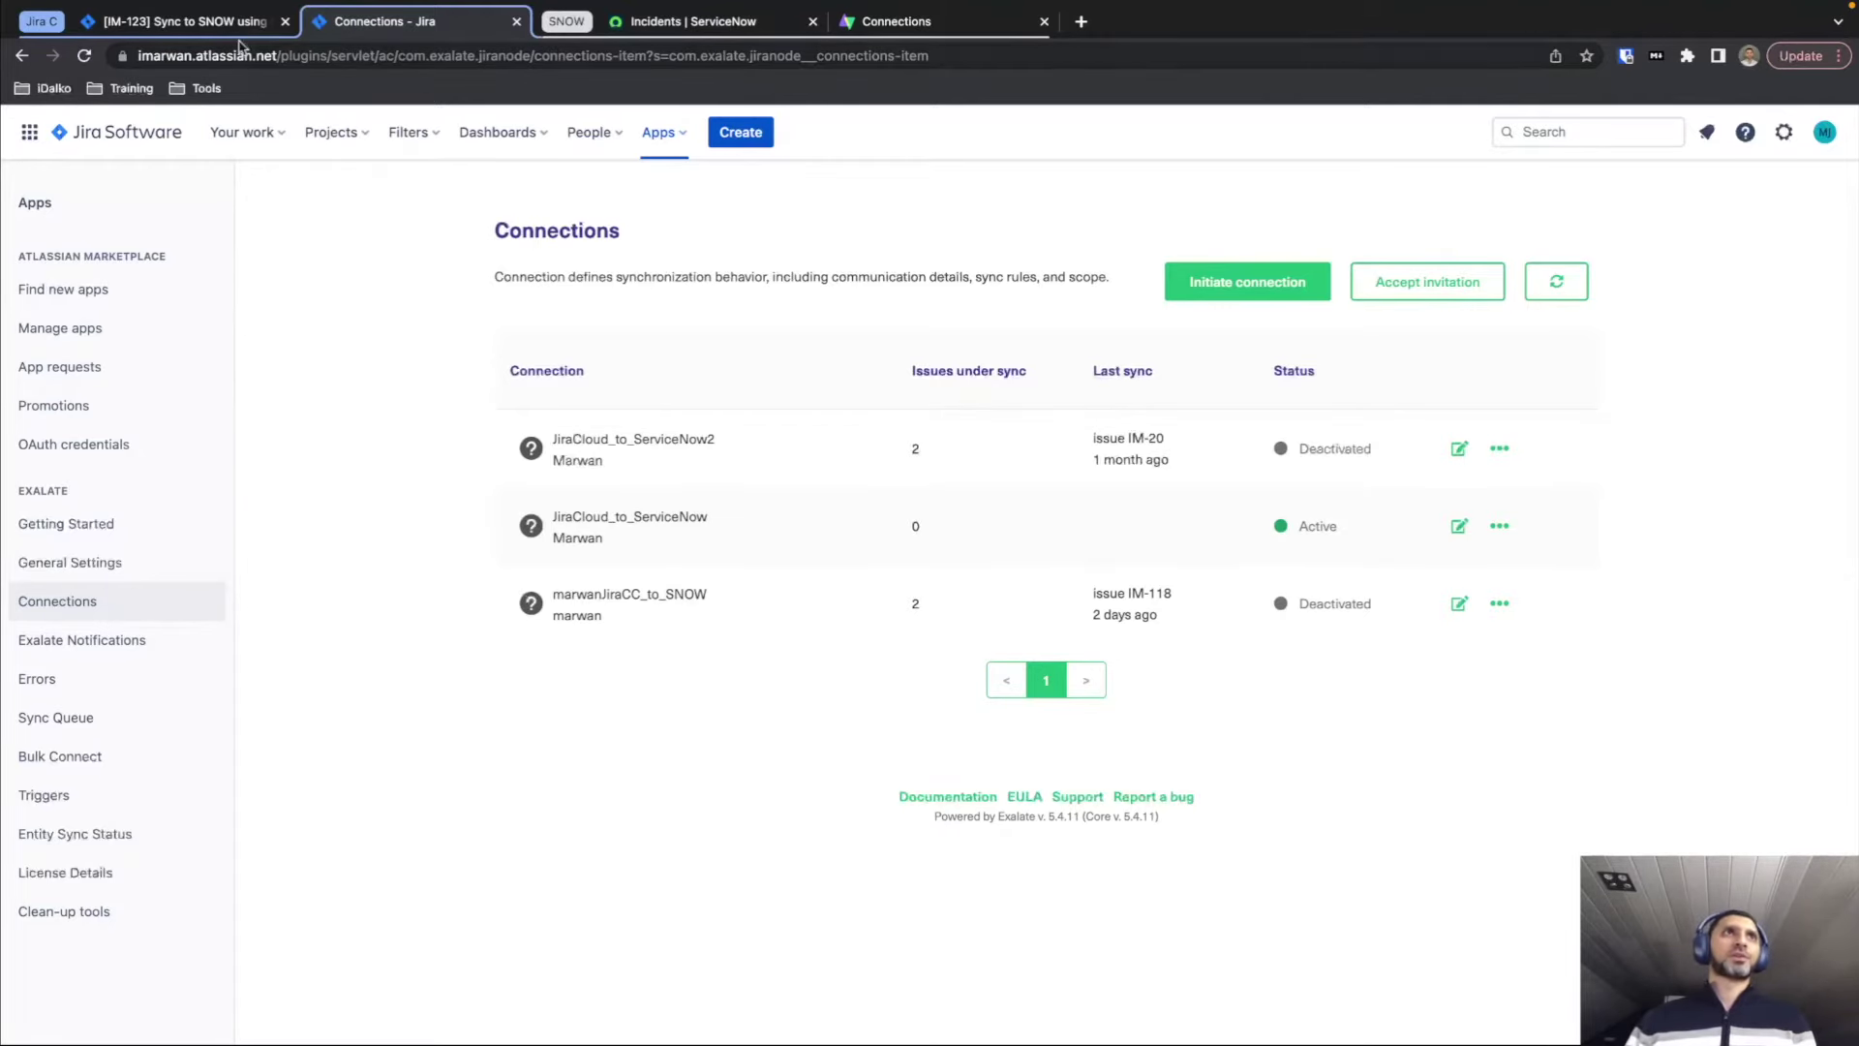
# Open the Exalate sync details of Jira issue IM-123.
pyautogui.click(184, 21)
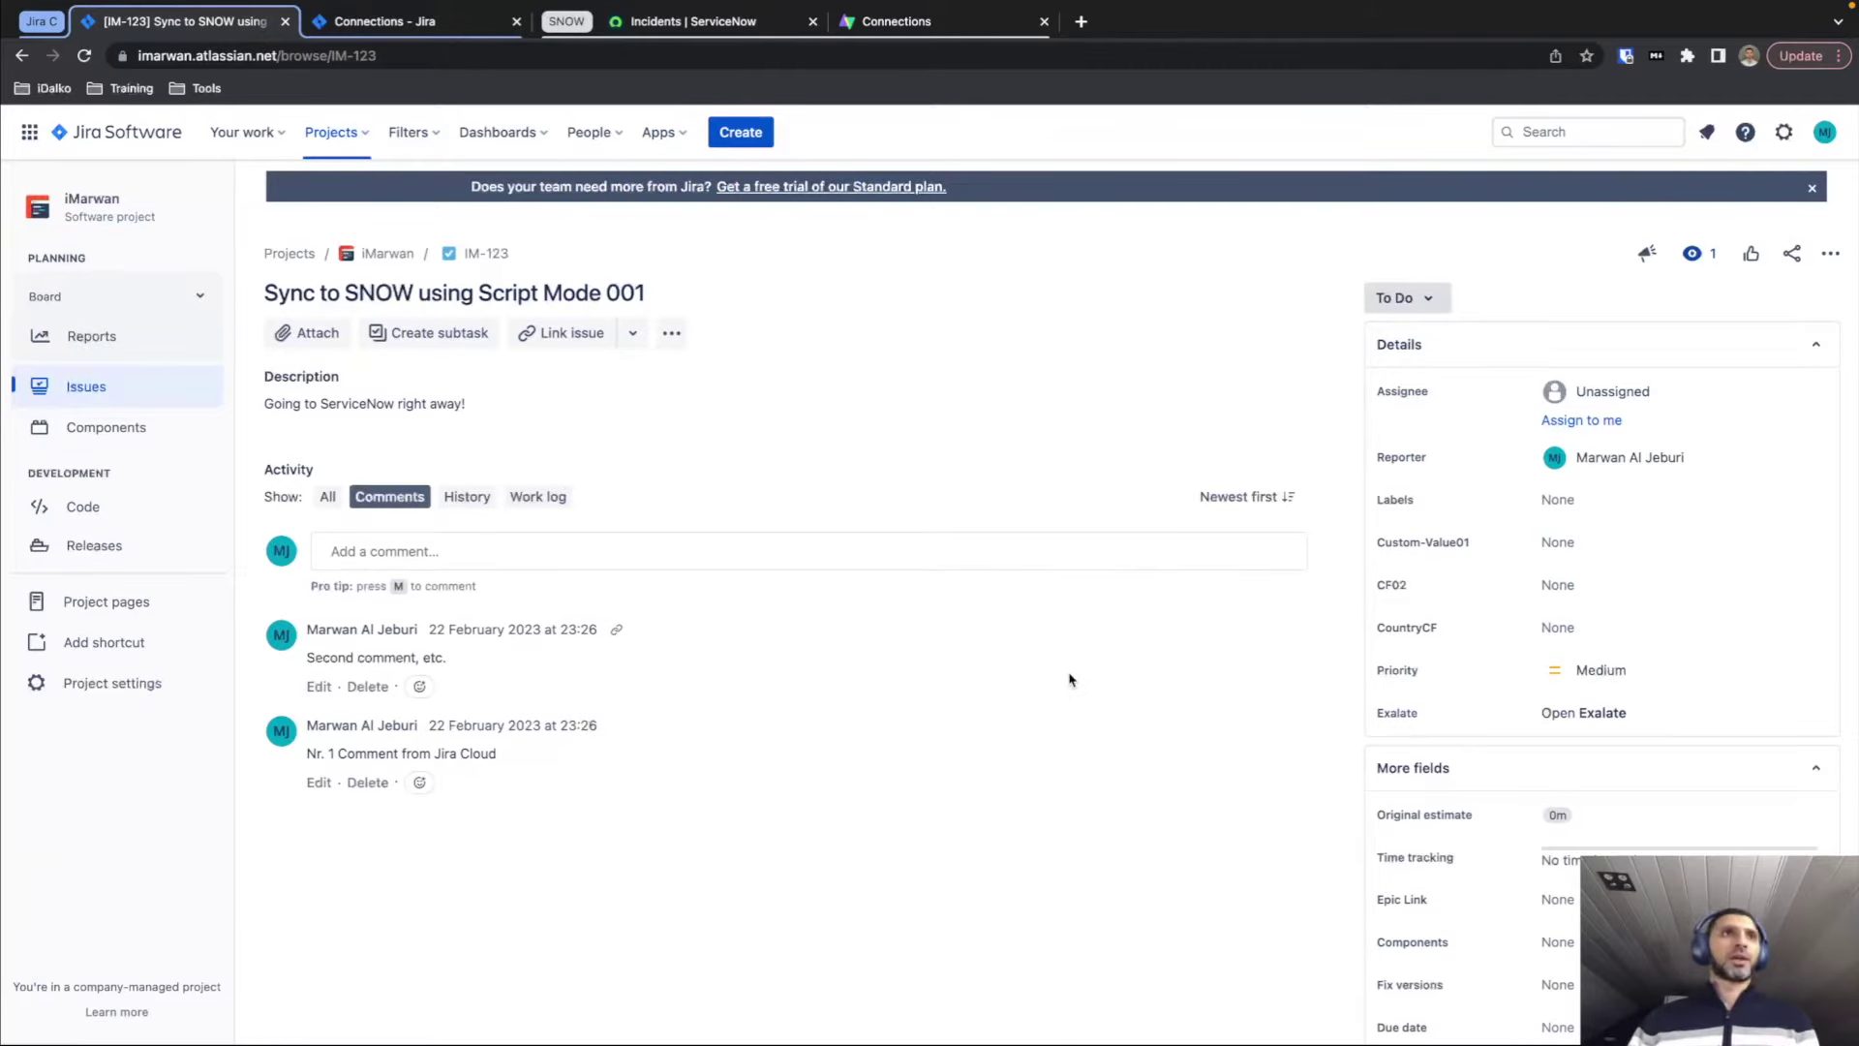
pyautogui.click(1619, 719)
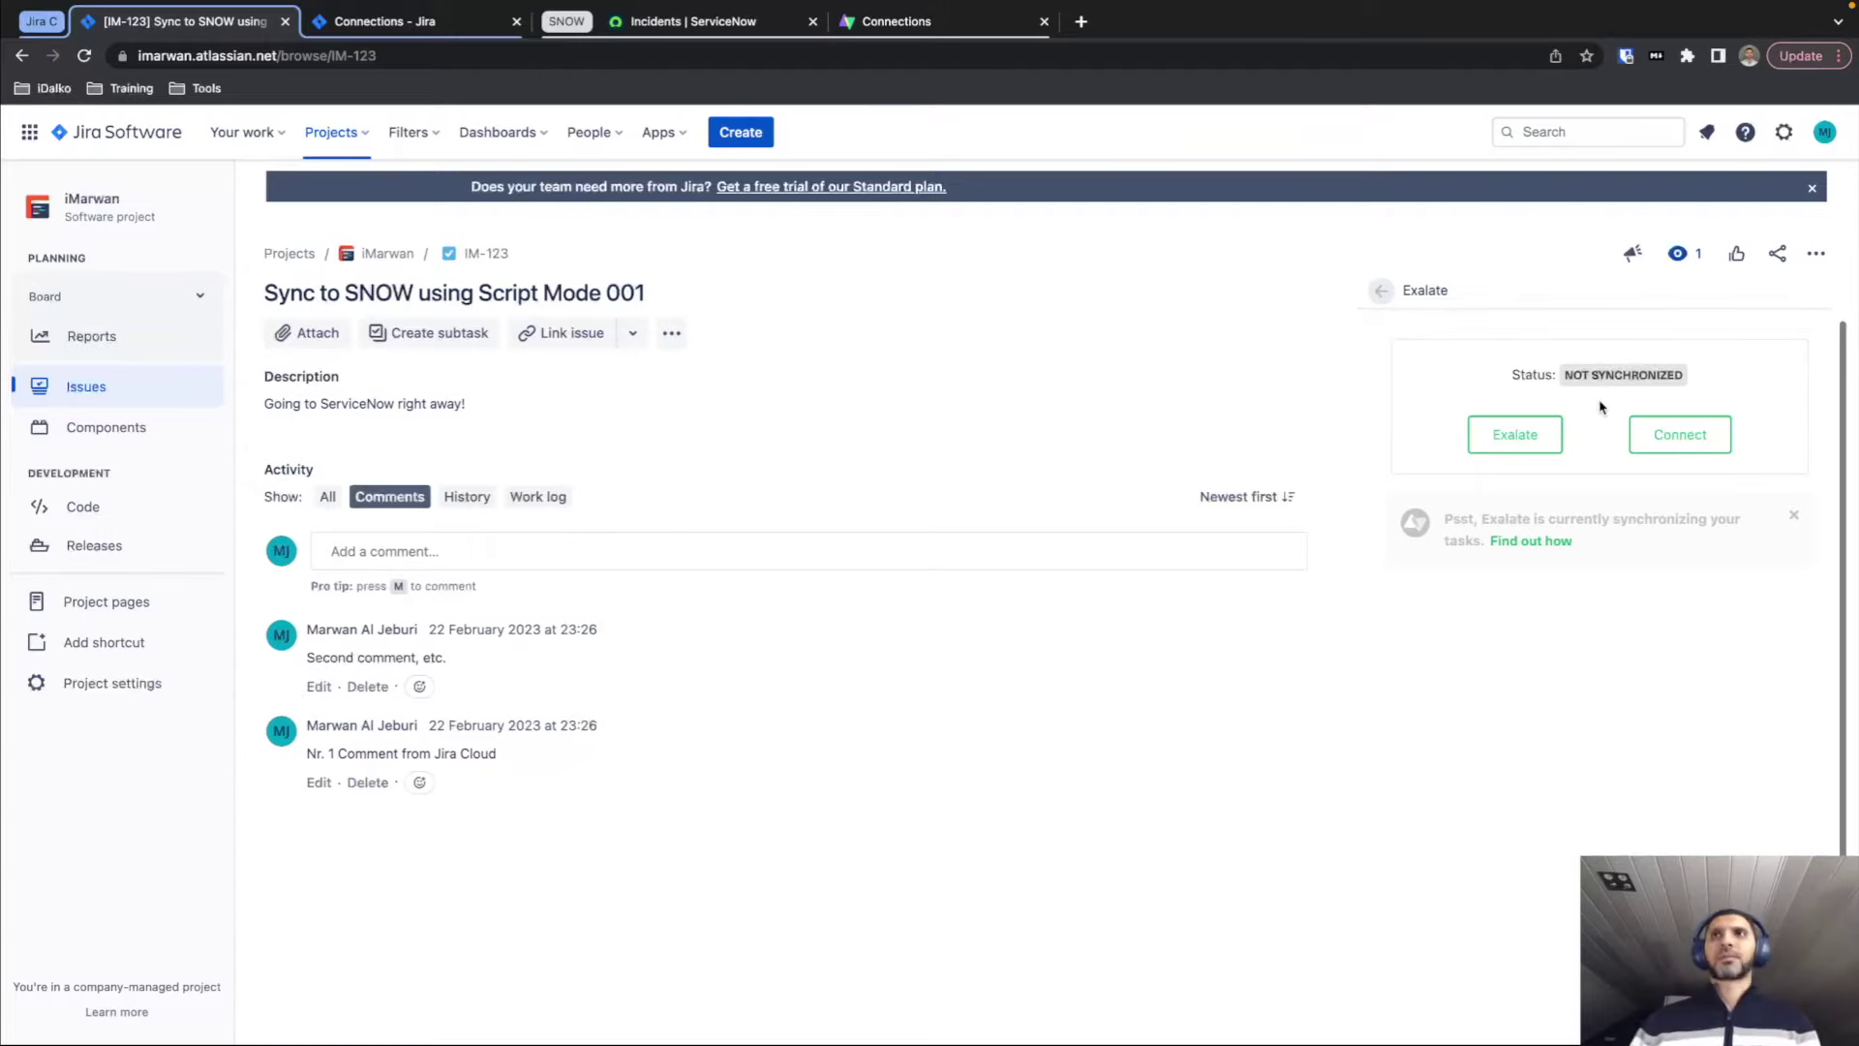
pyautogui.click(1538, 444)
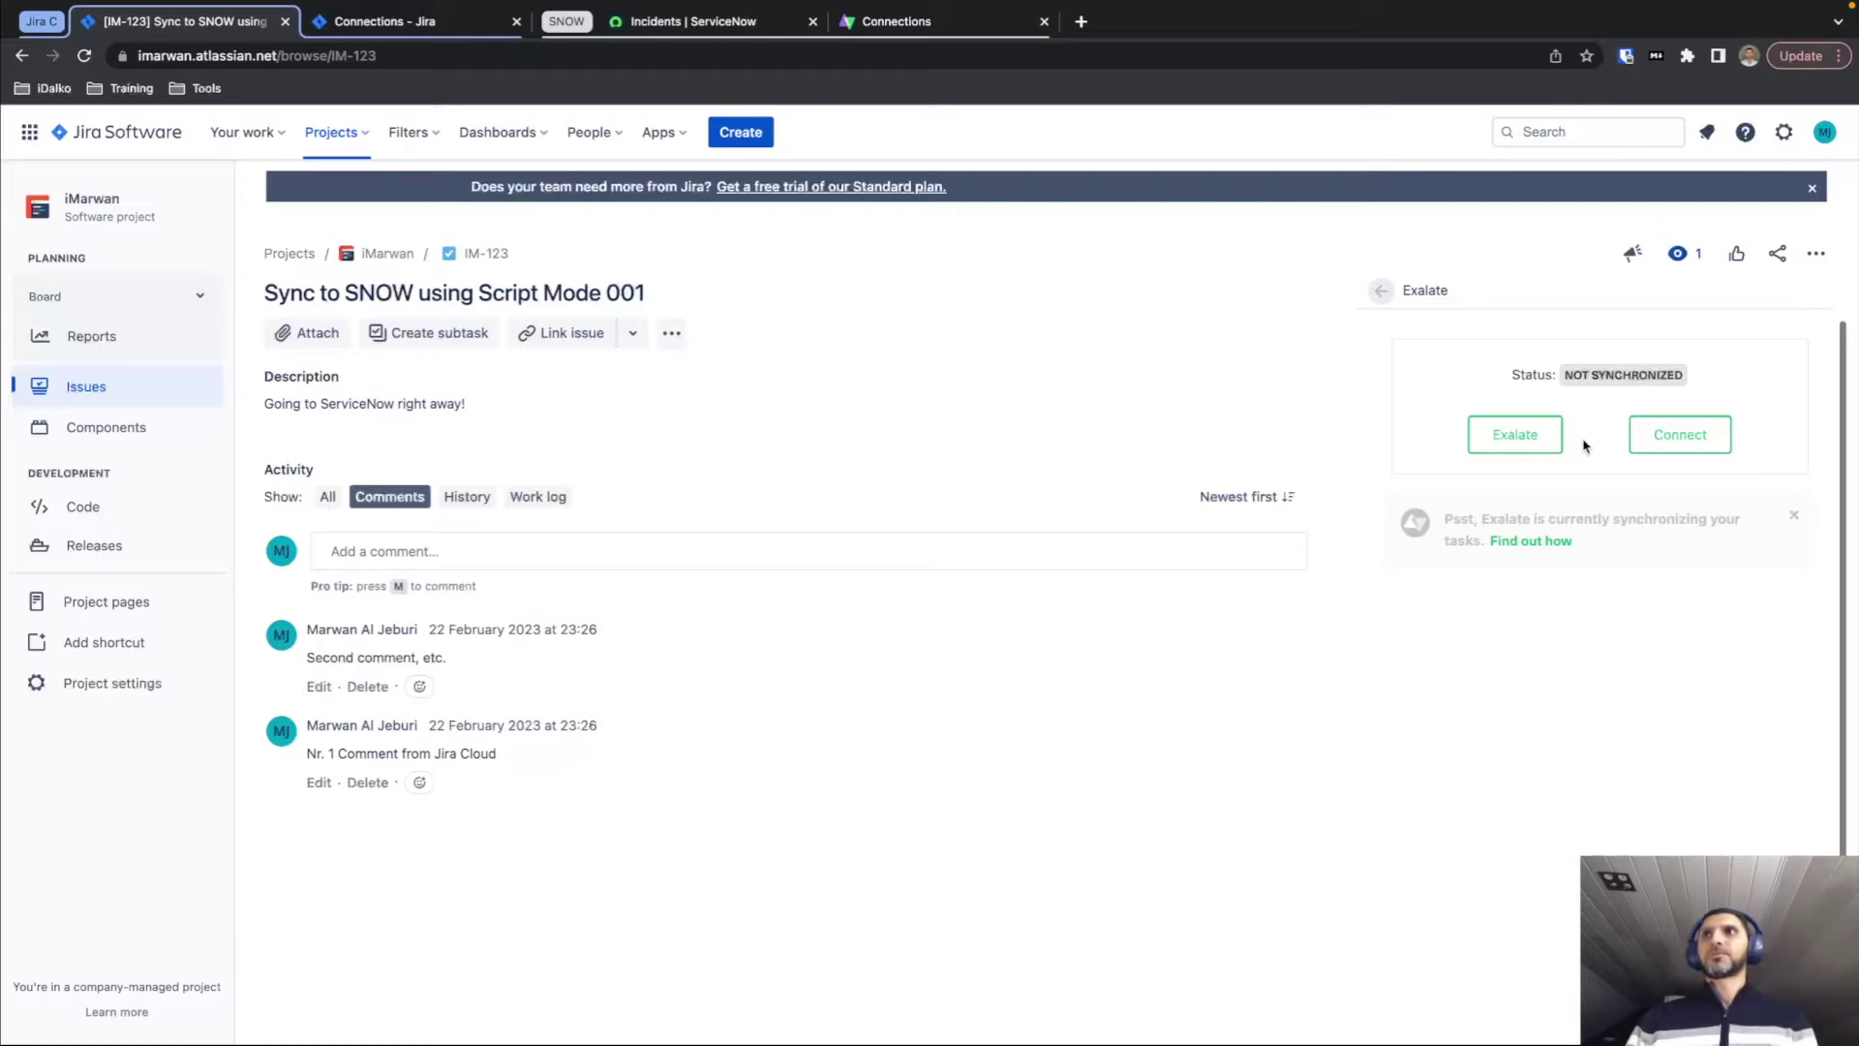
pyautogui.click(1675, 444)
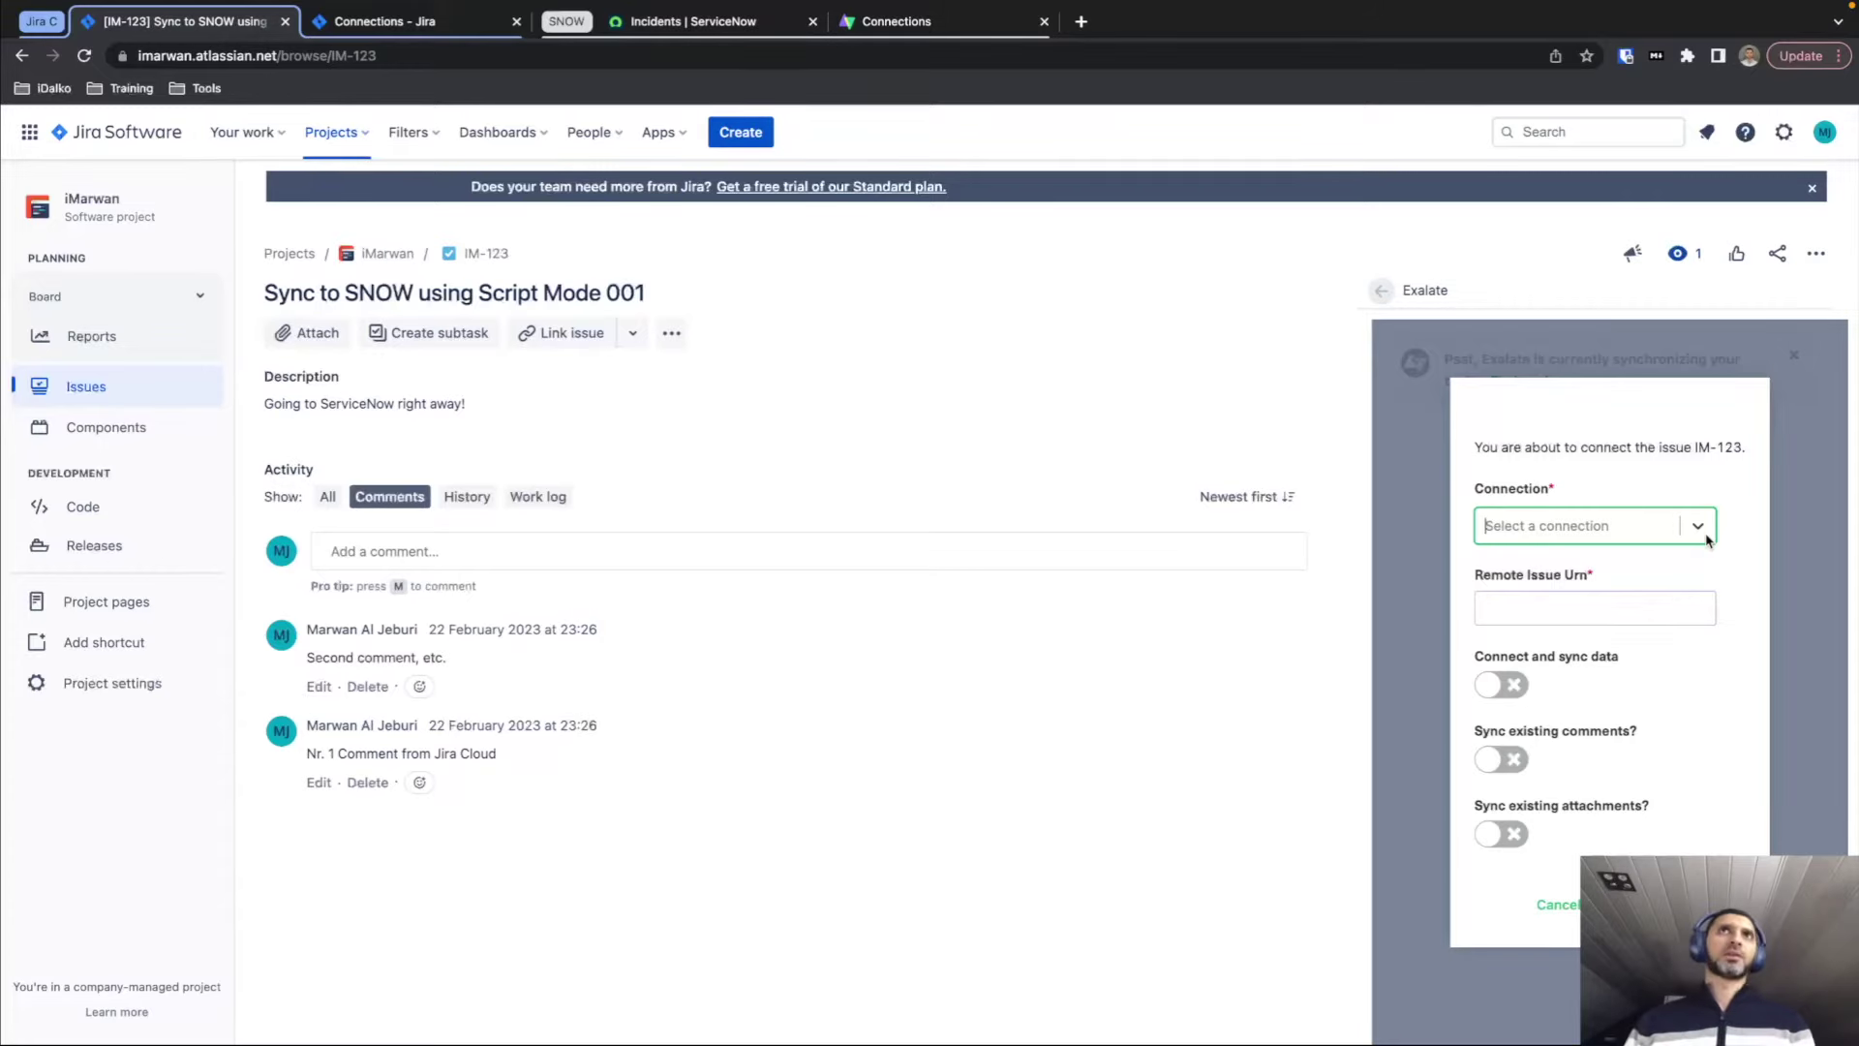
pyautogui.click(1699, 528)
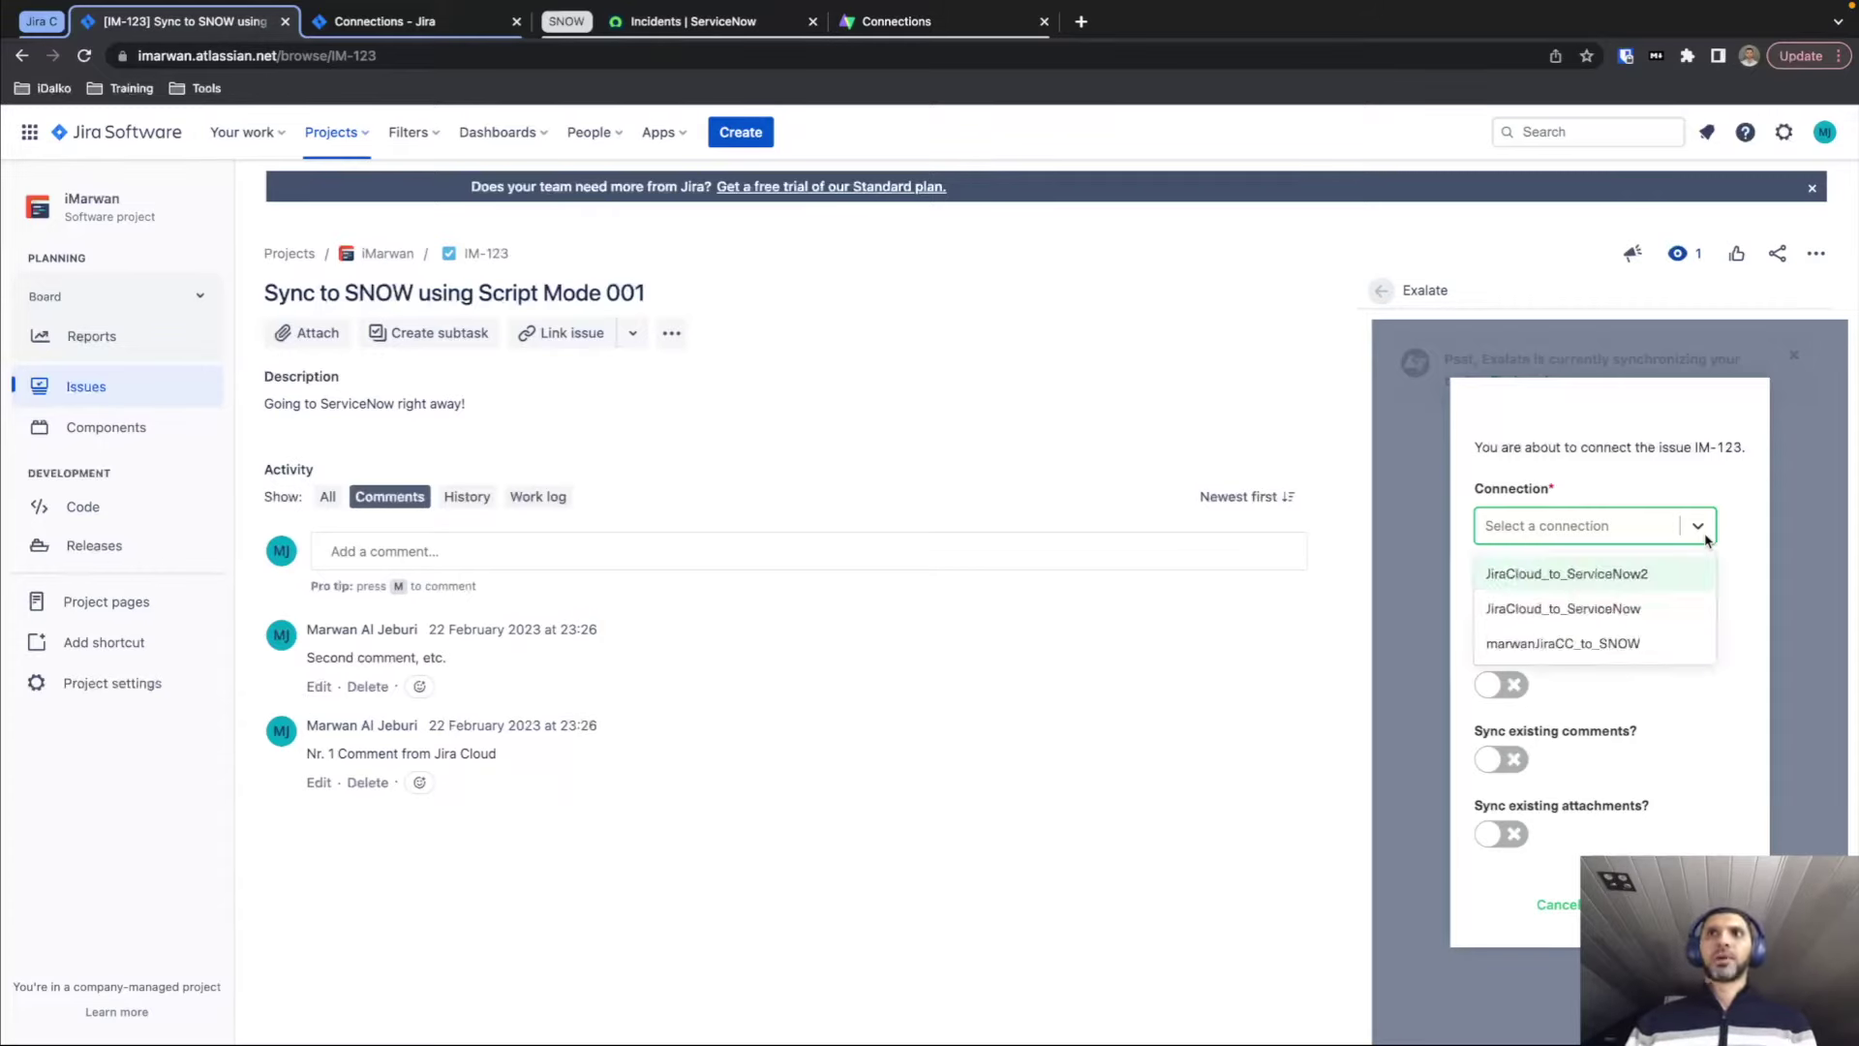
pyautogui.click(1672, 600)
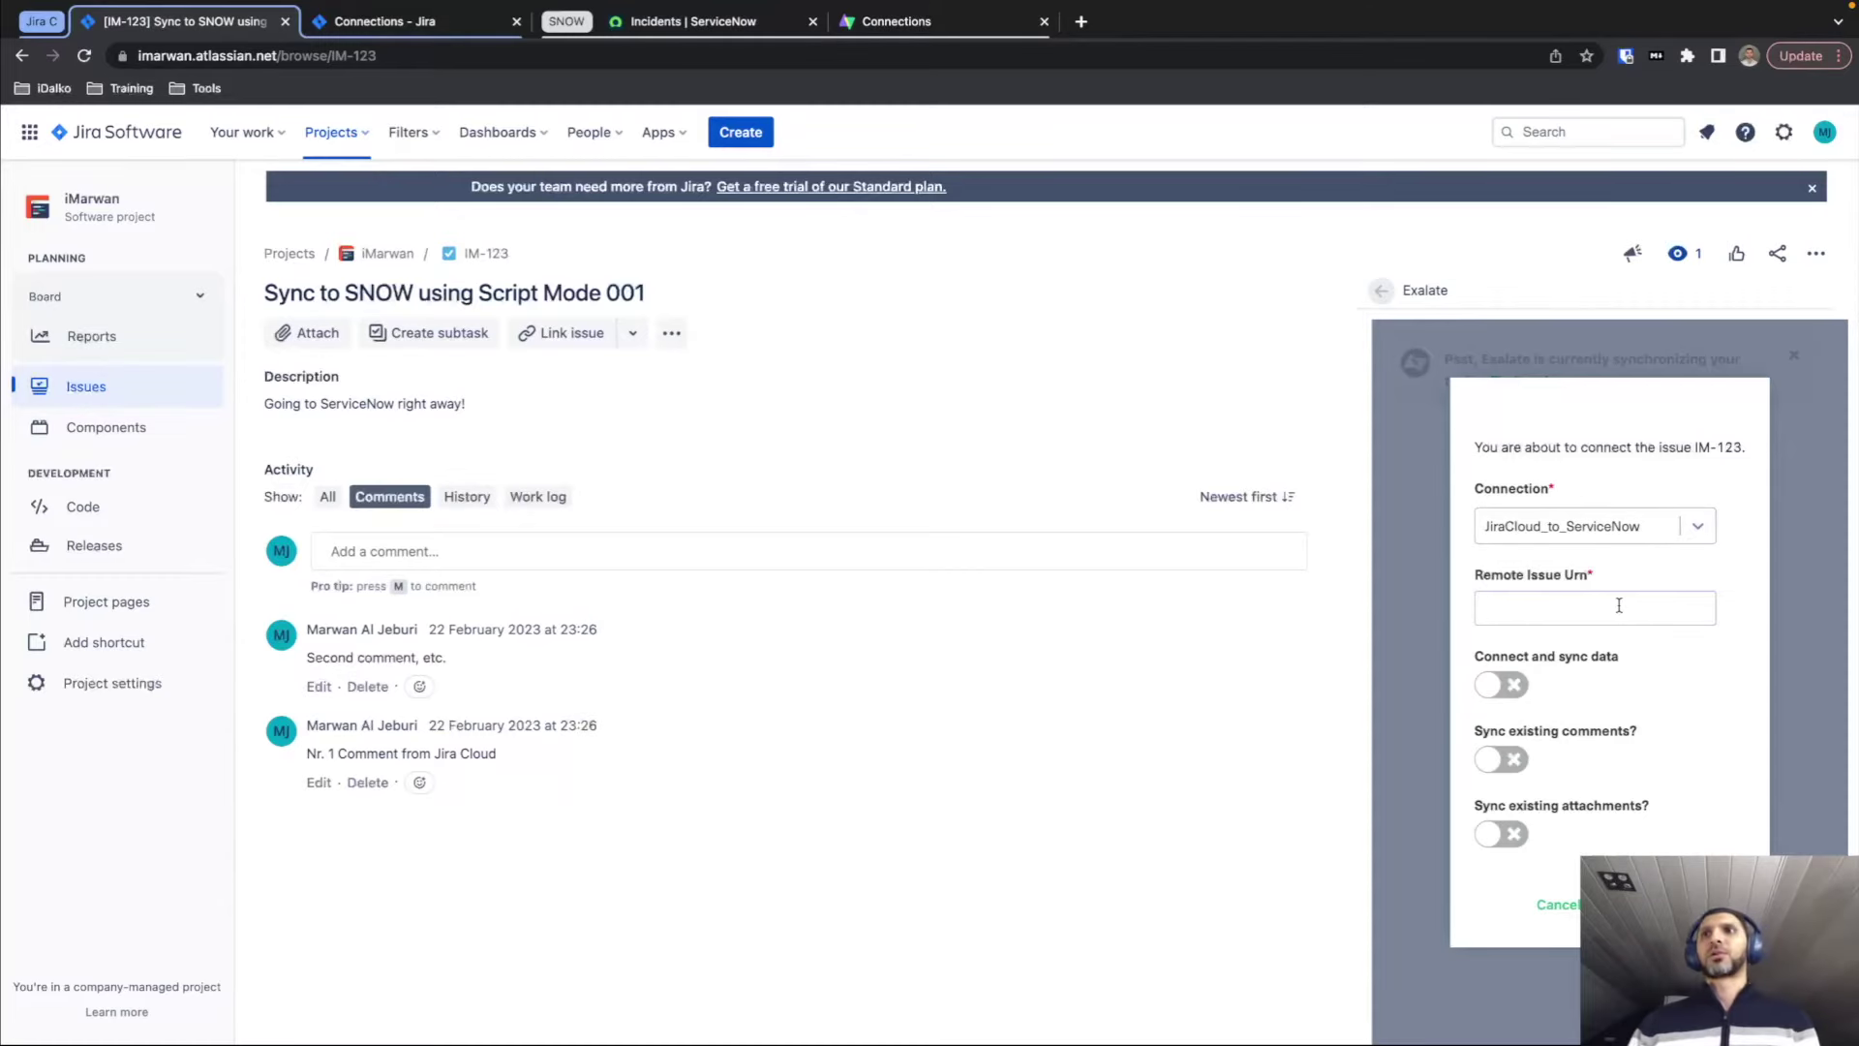
pyautogui.click(1577, 915)
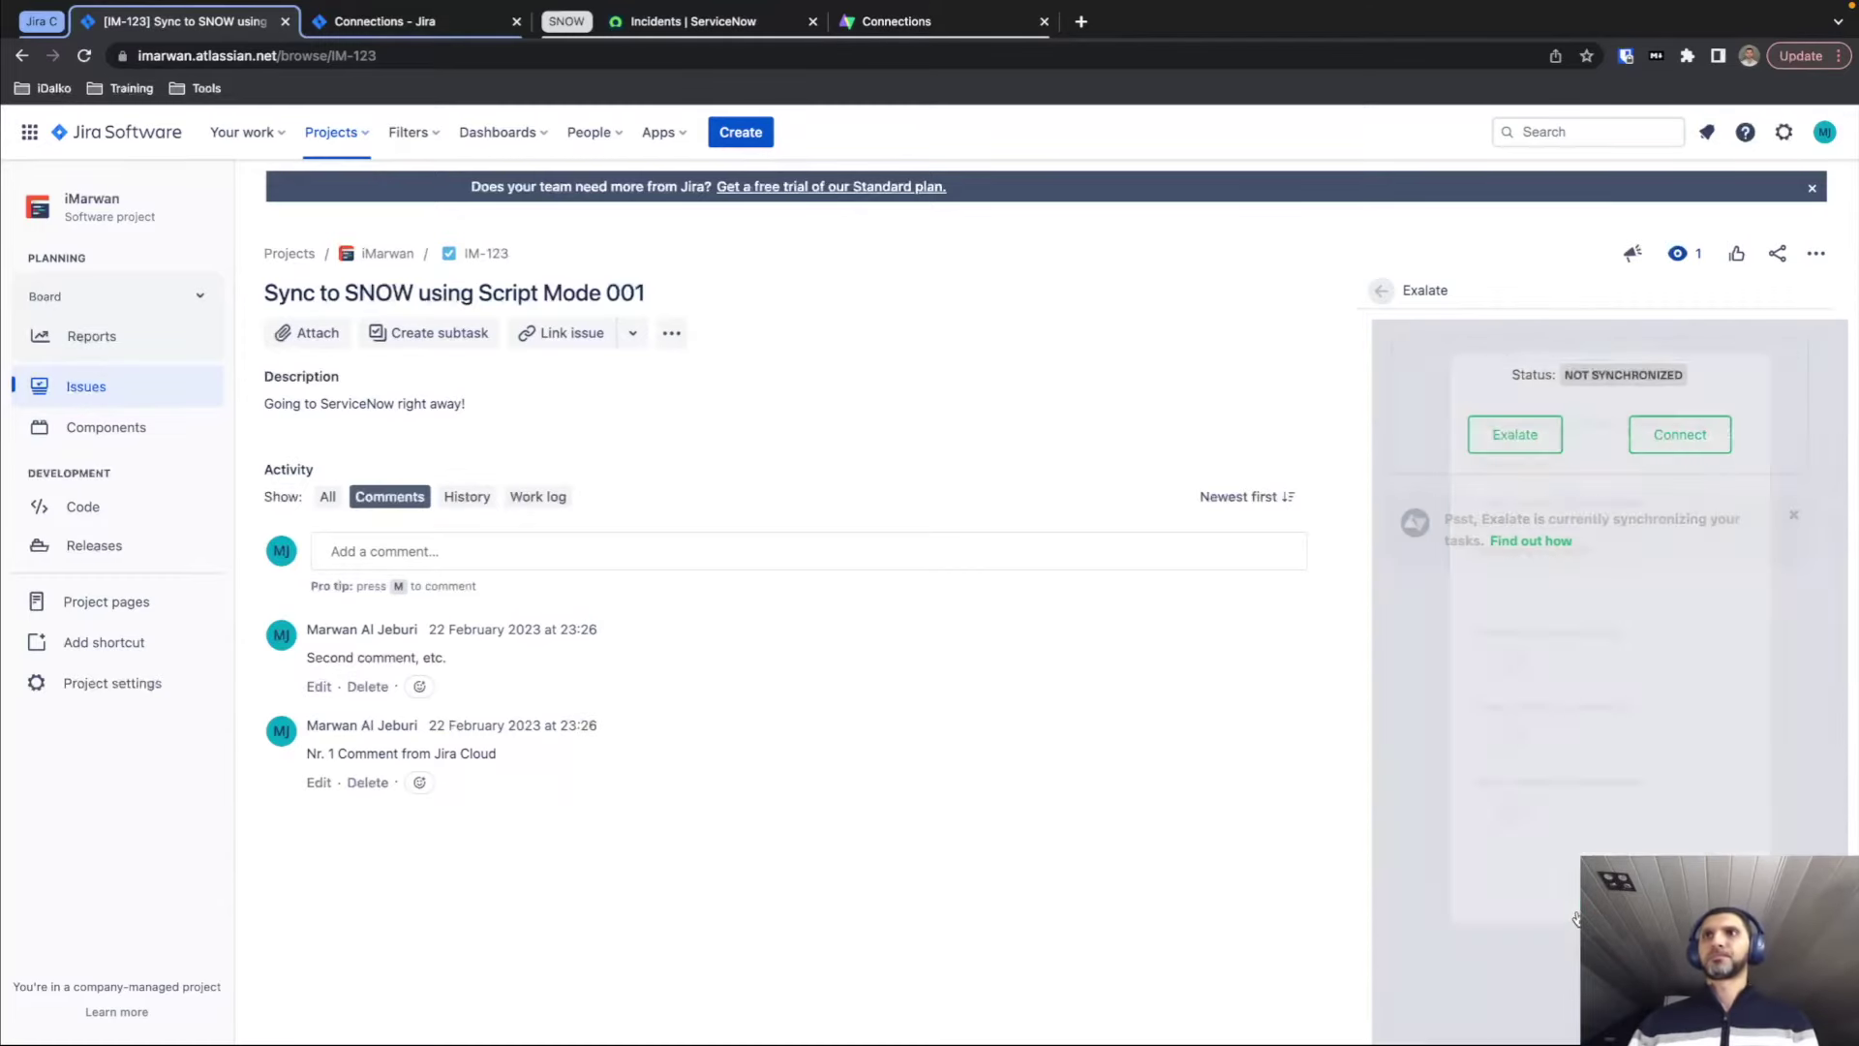
# Exalate issue IM-123 over the JiraCloud_to_ServiceNow connection, then reload the issue and recheck its sync status.
pyautogui.click(1517, 438)
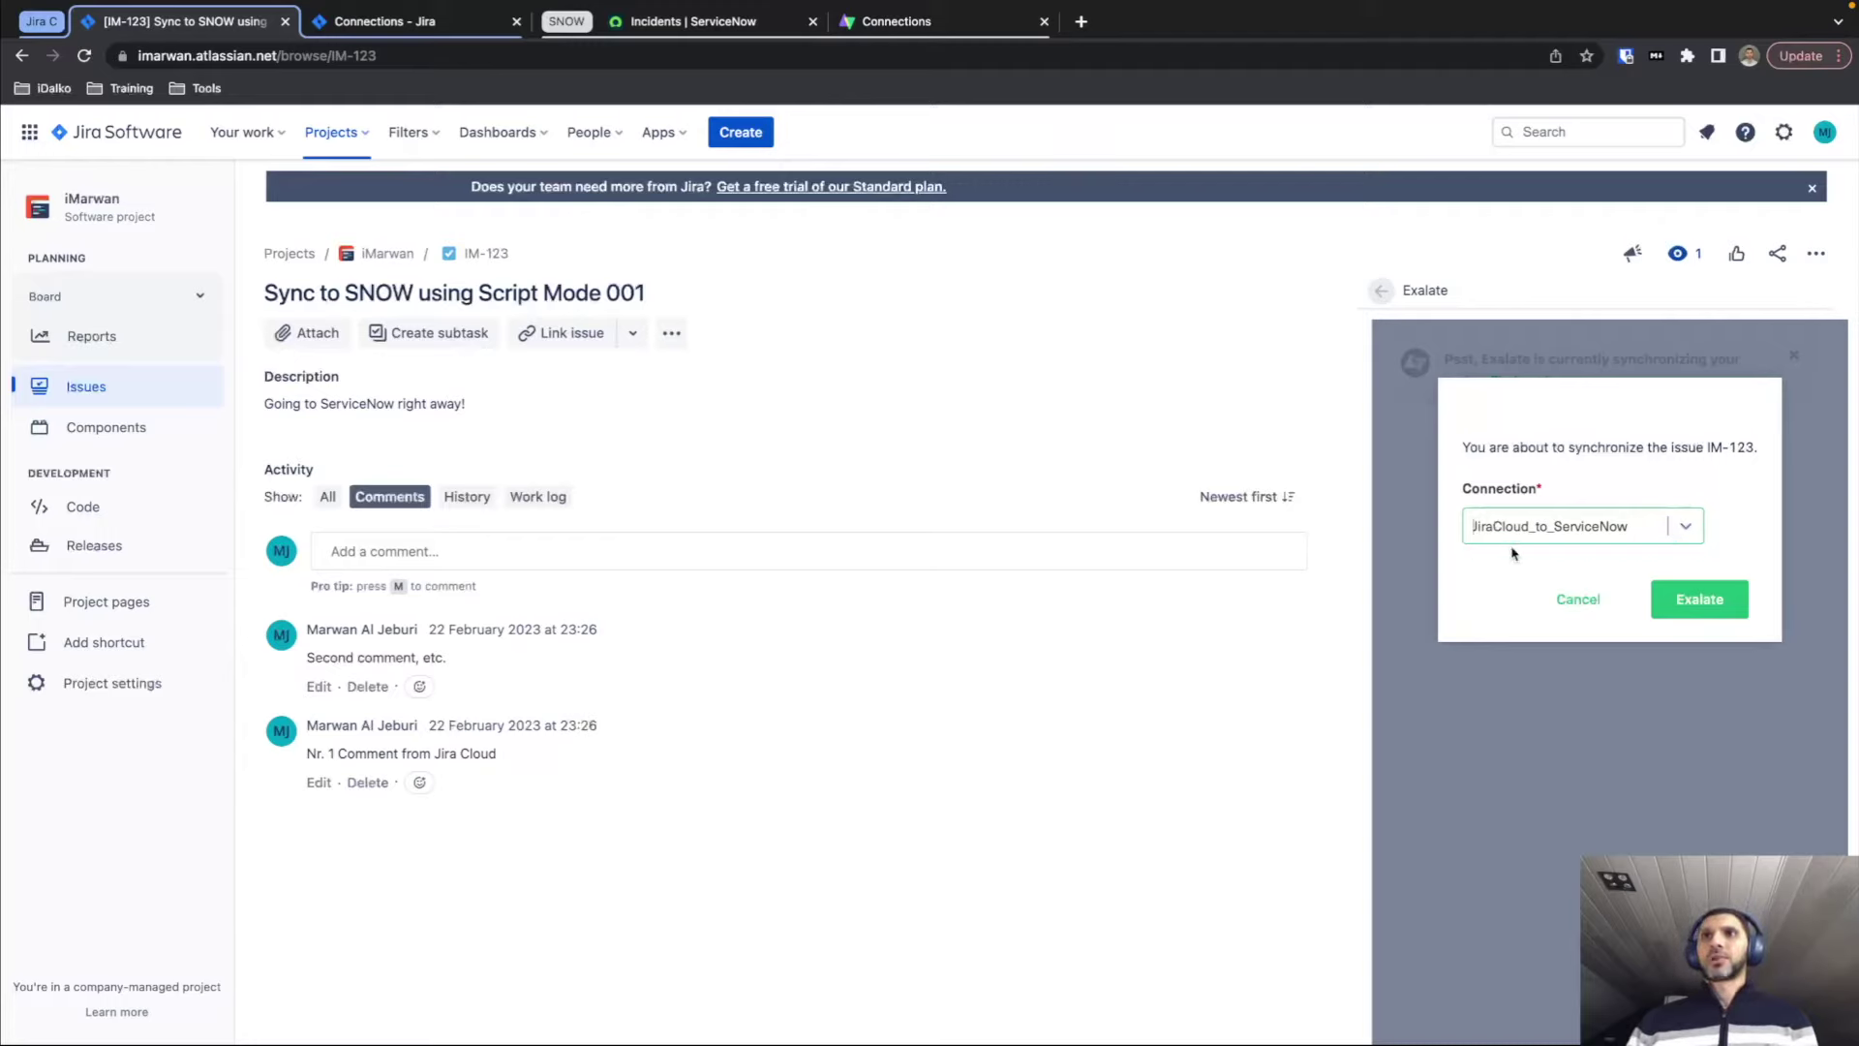
pyautogui.click(1704, 605)
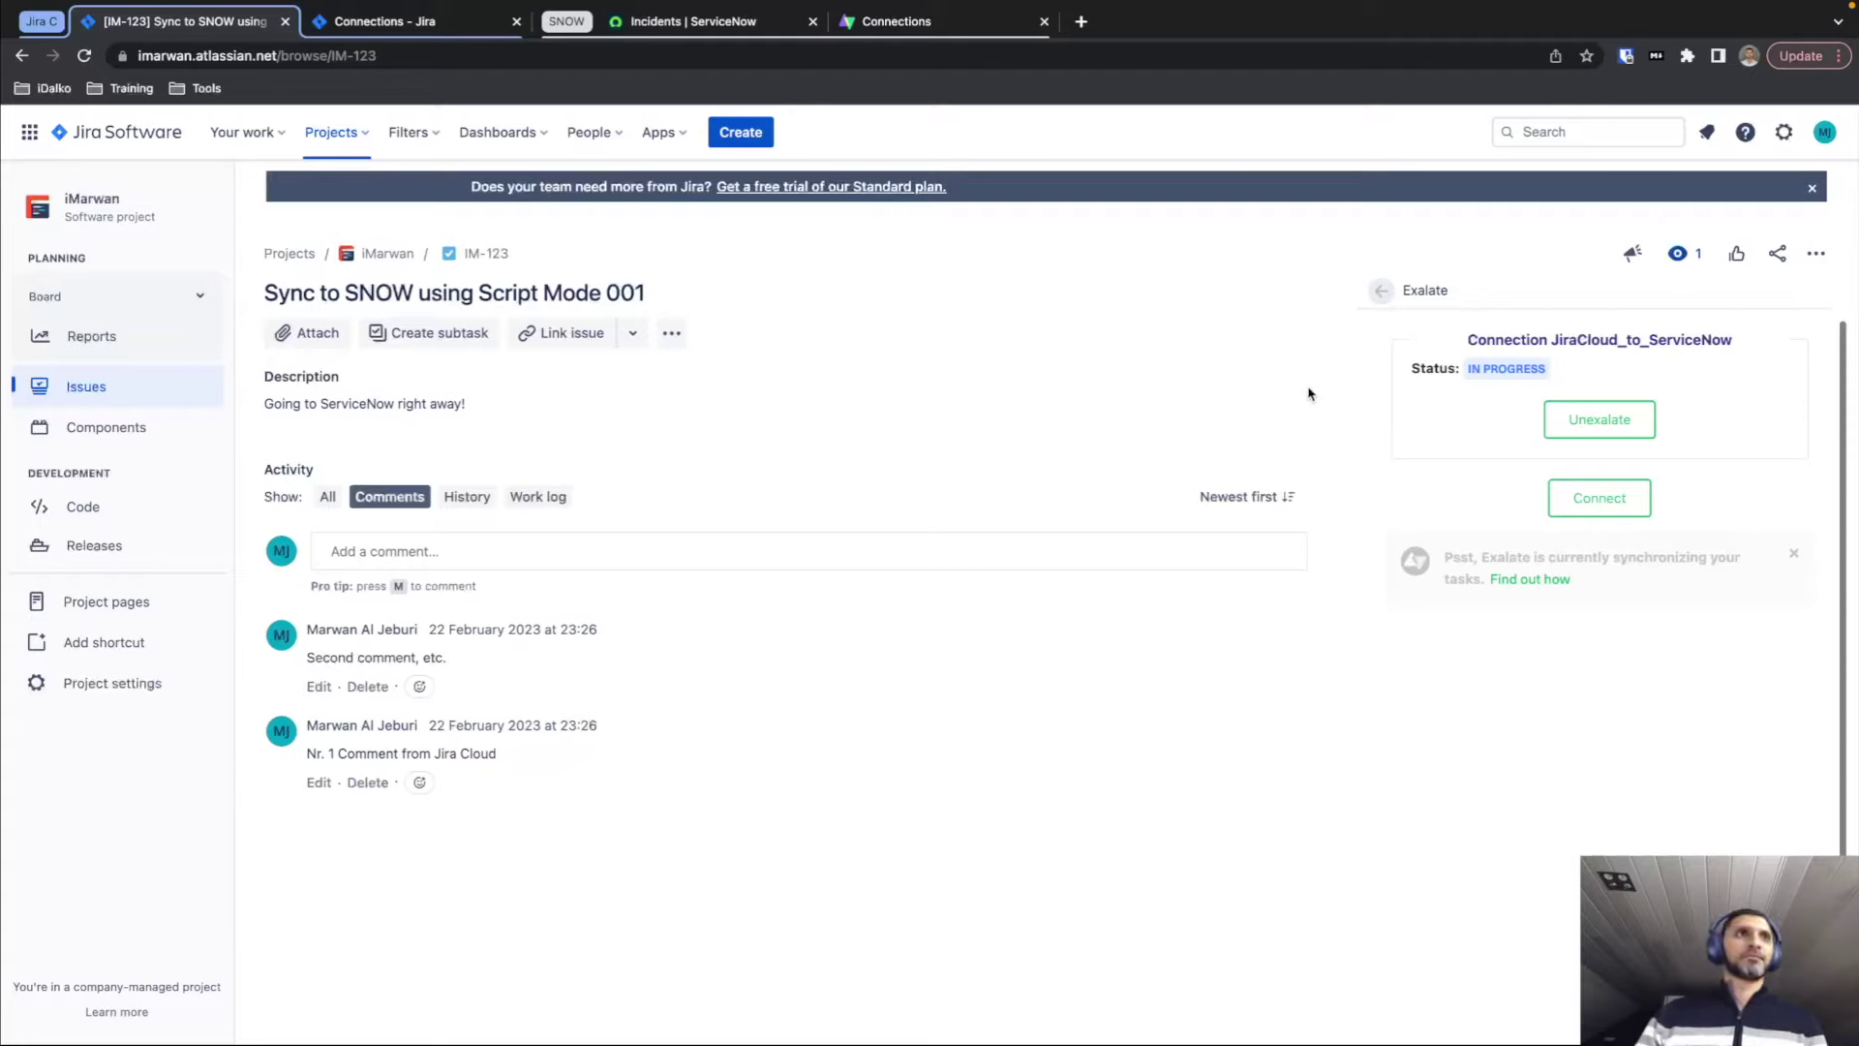
pyautogui.click(87, 56)
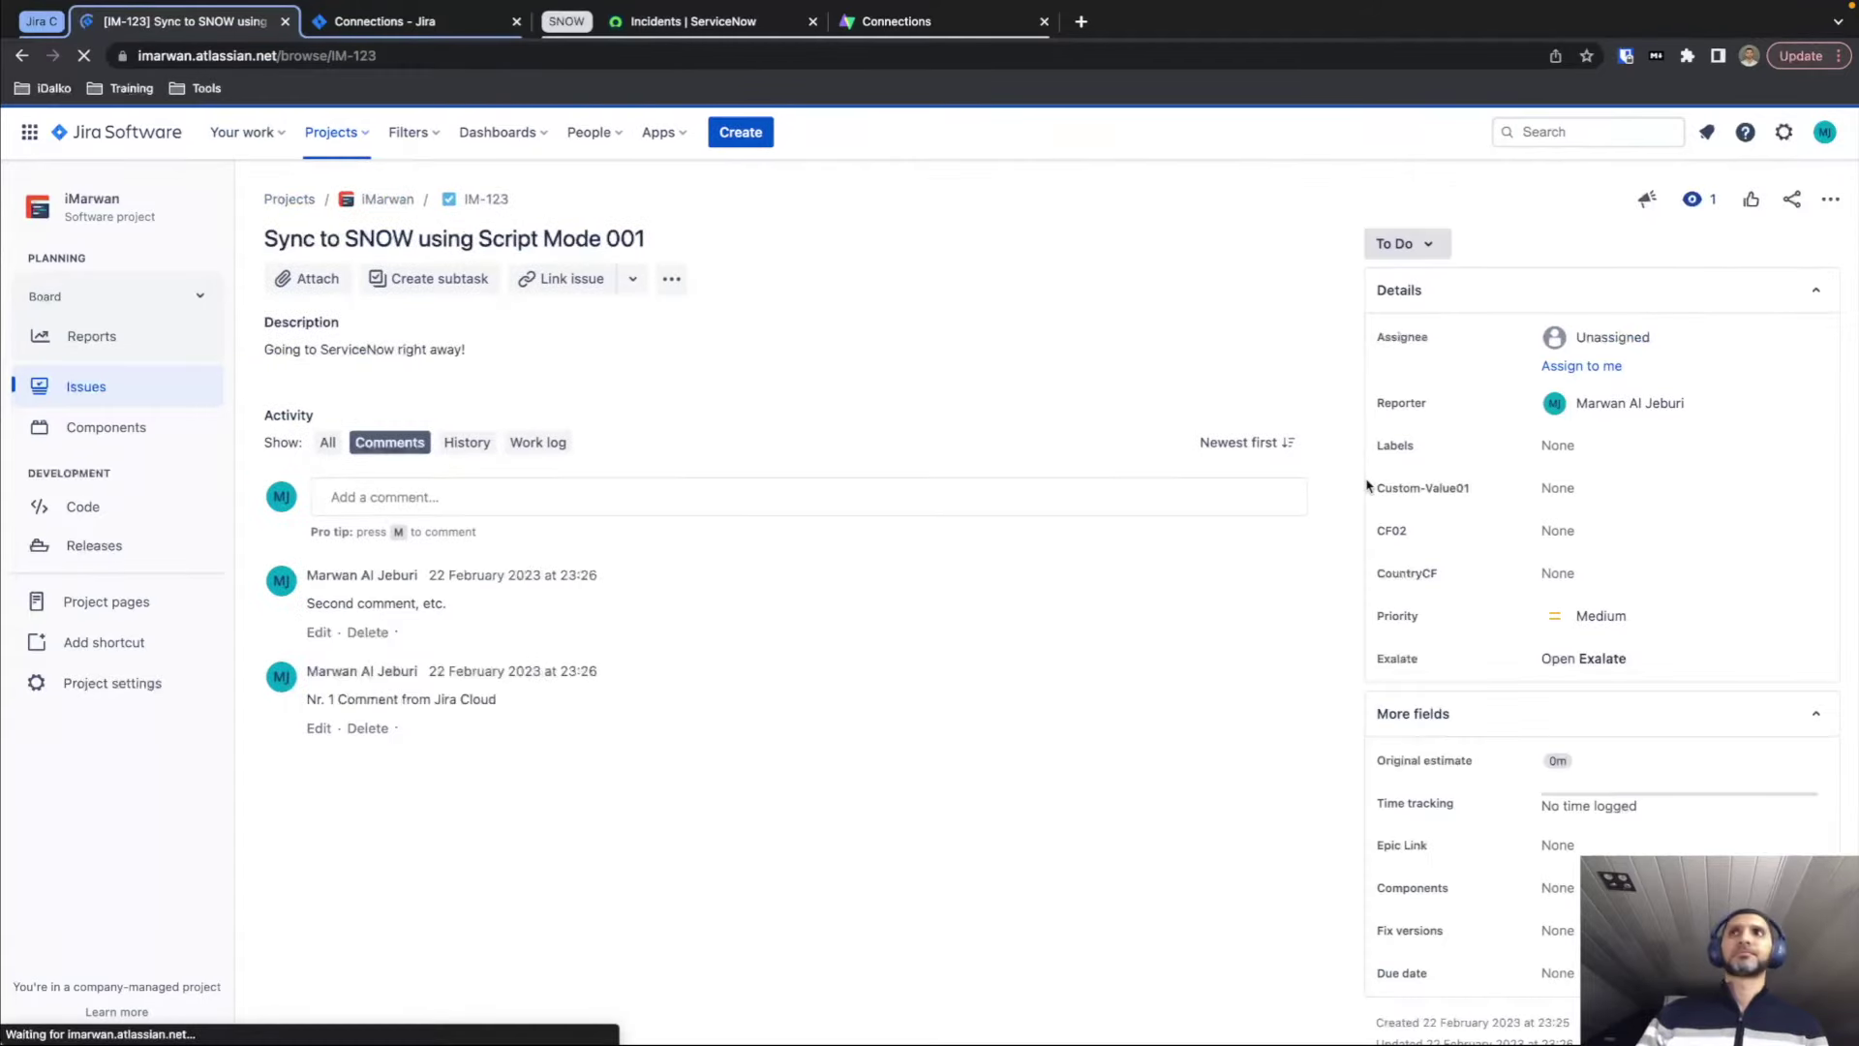
pyautogui.click(1593, 722)
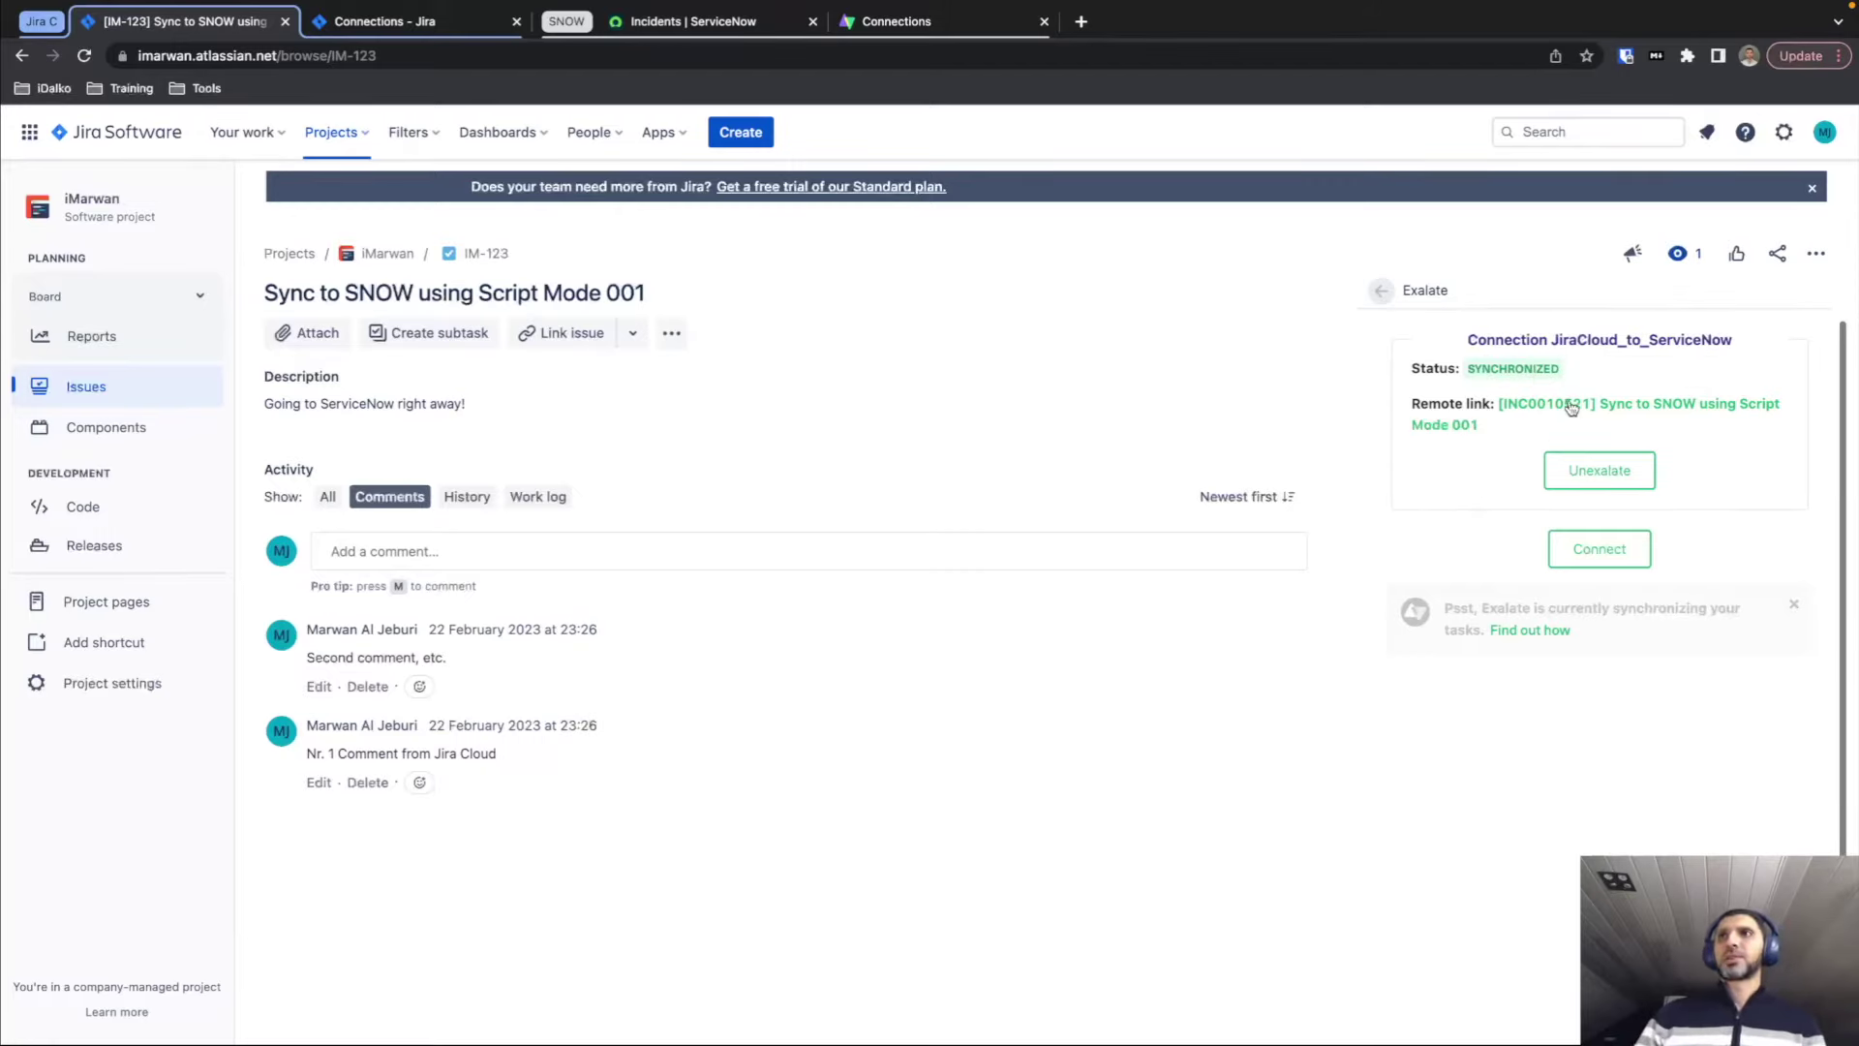
# Open the remote ServiceNow incident in its own tab and examine its short description, description and synced comments.
pyautogui.moveTo(1571, 407); pyautogui.dragTo(828, 21)
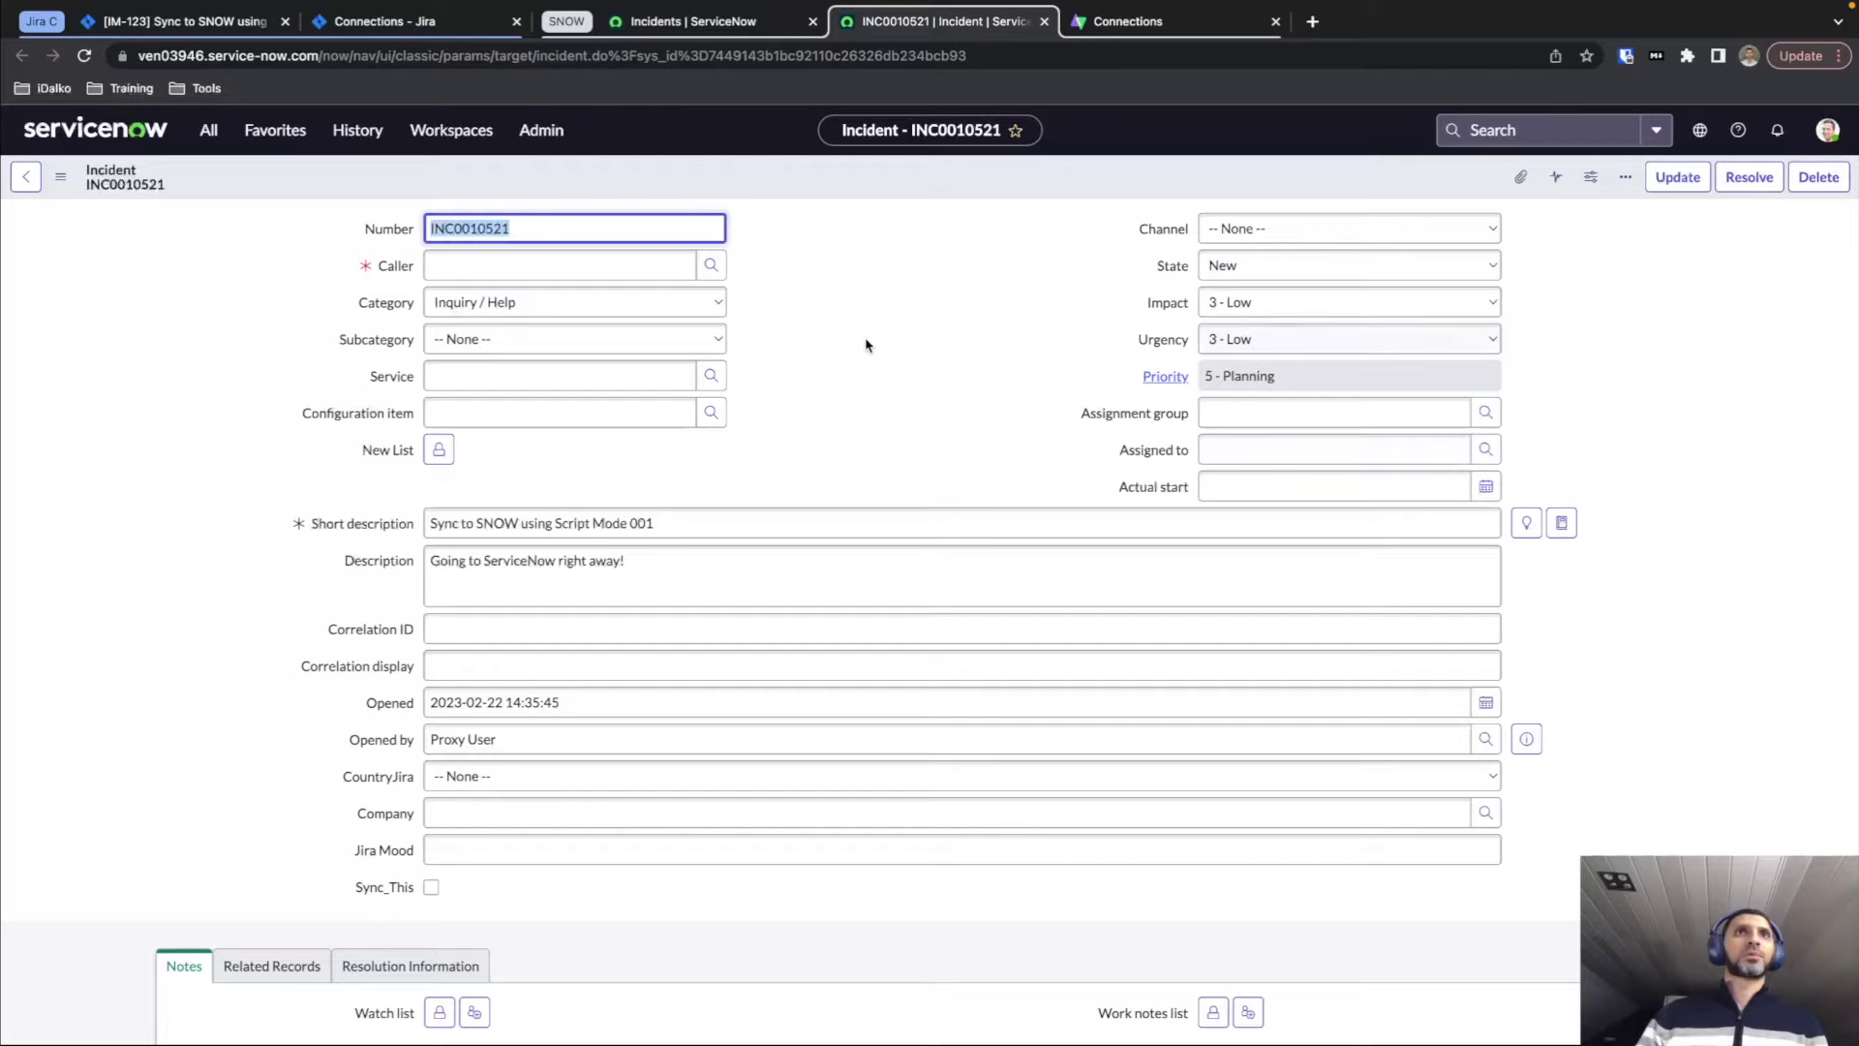
pyautogui.scroll(-2, 965, 353)
pyautogui.scroll(2, 965, 353)
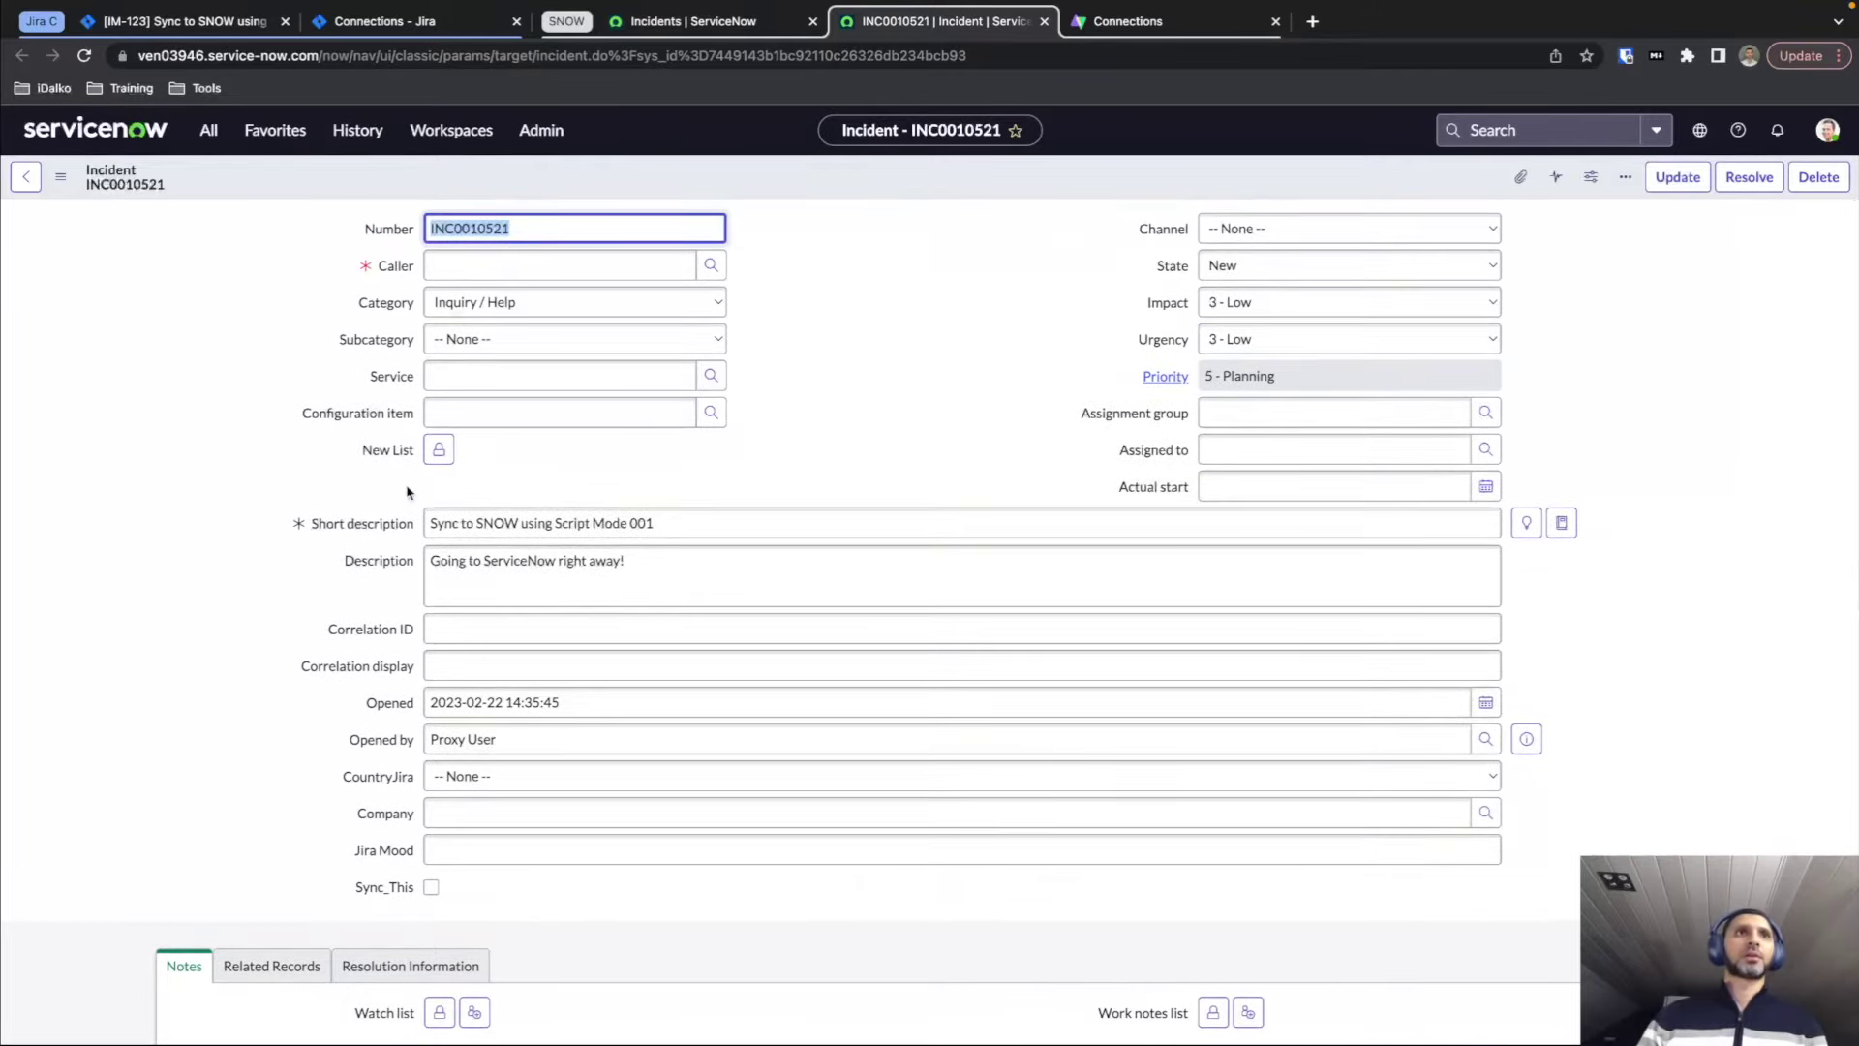
pyautogui.scroll(-2, 369, 509)
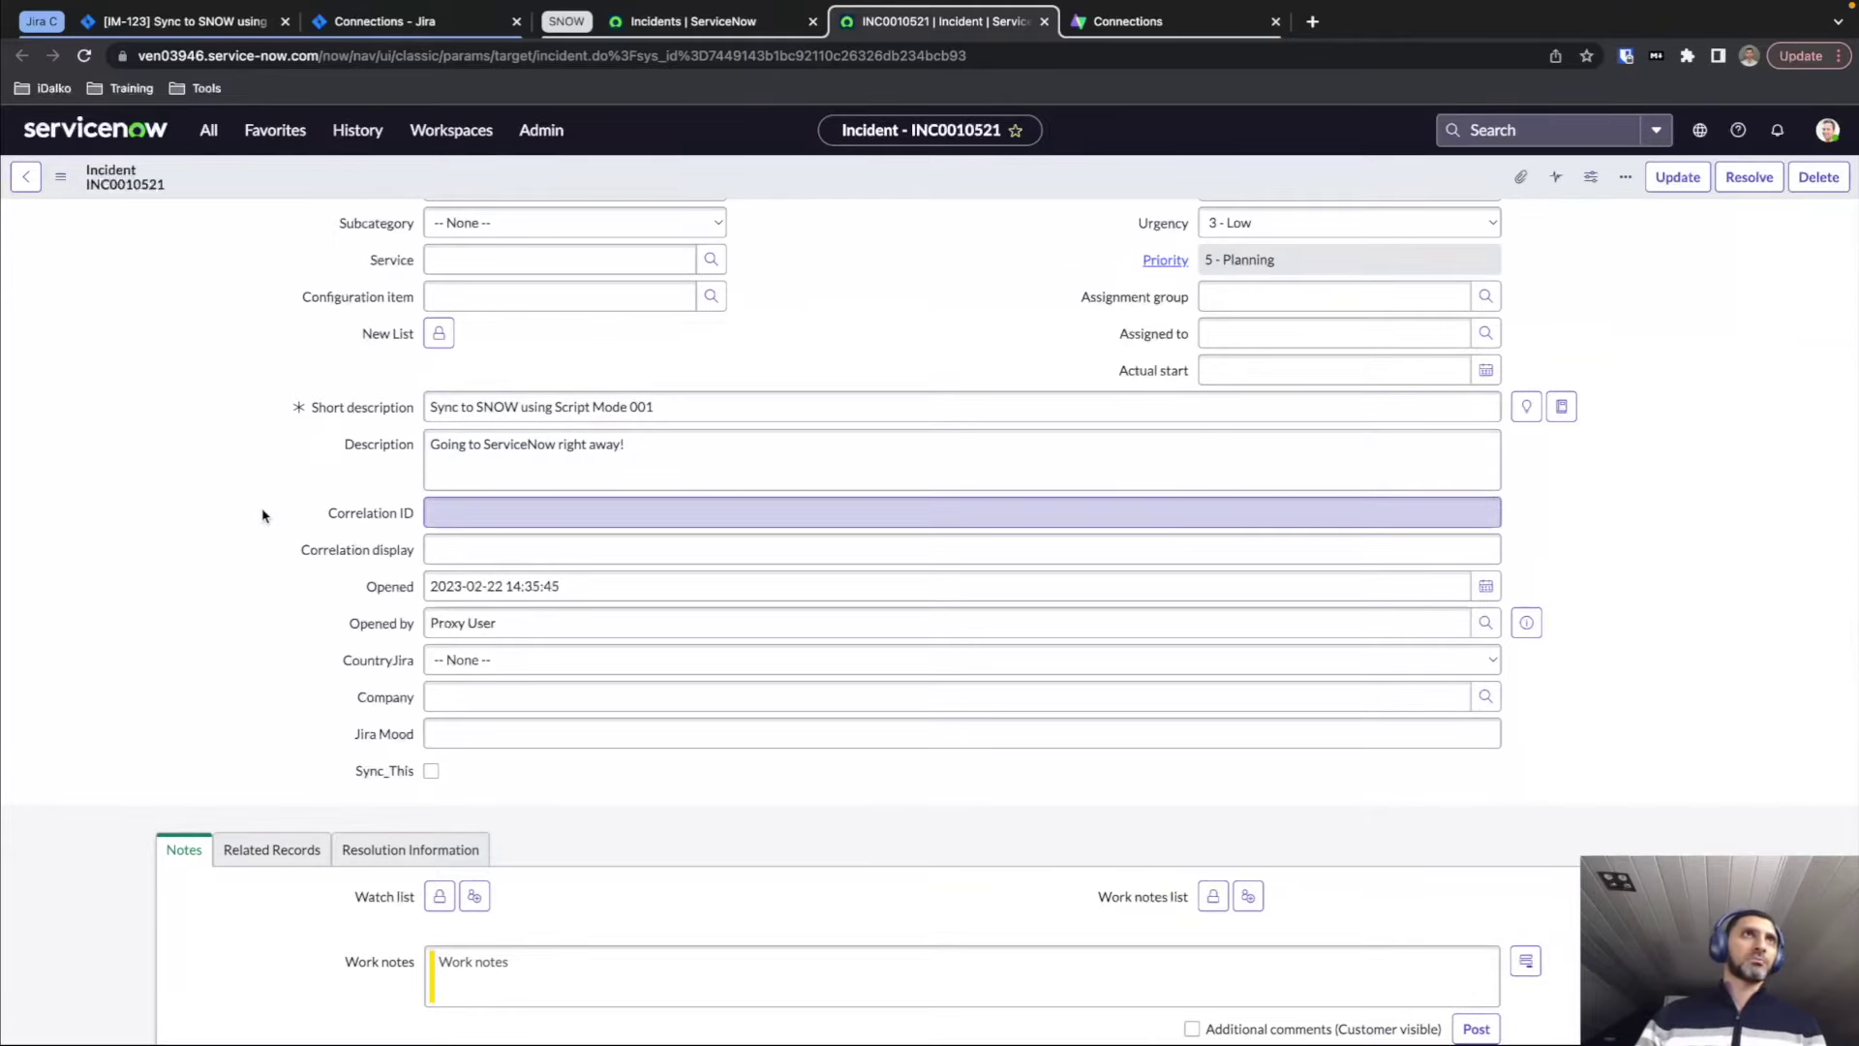
pyautogui.scroll(-2, 261, 595)
pyautogui.scroll(-2, 261, 596)
pyautogui.scroll(-5, 255, 520)
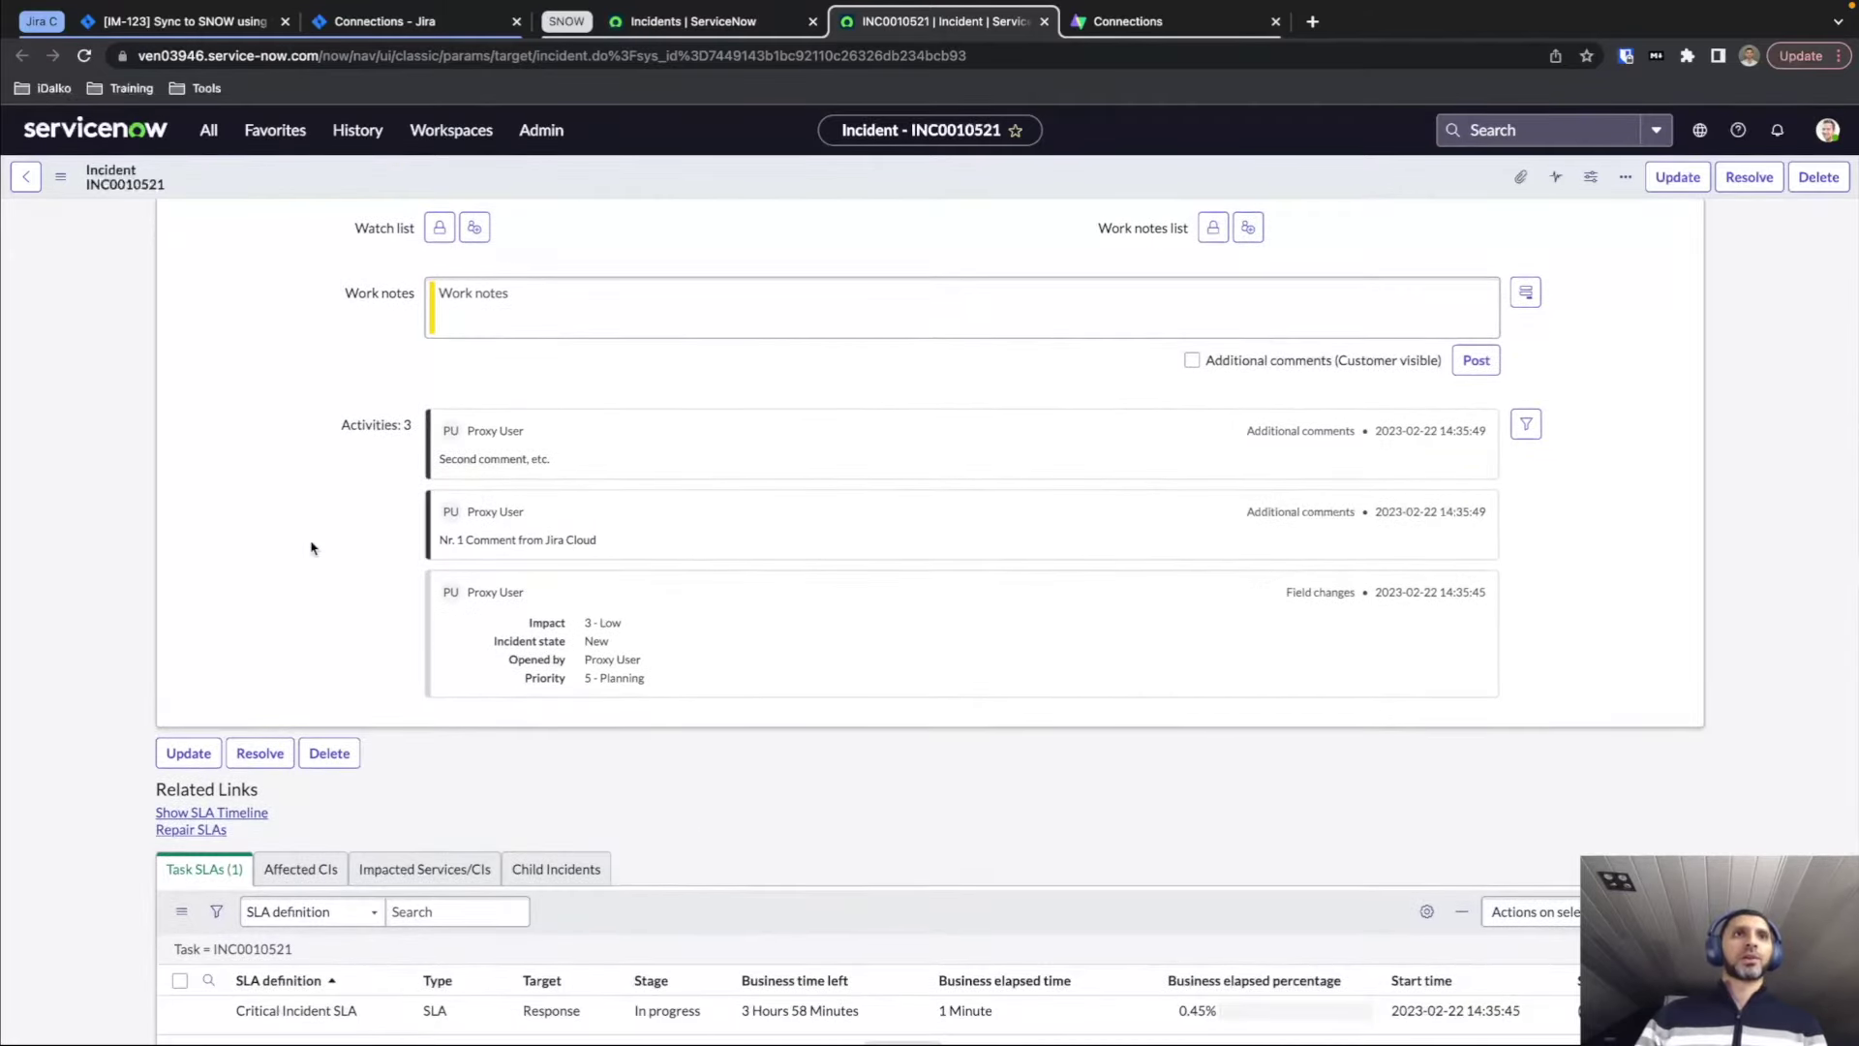
pyautogui.scroll(2, 311, 548)
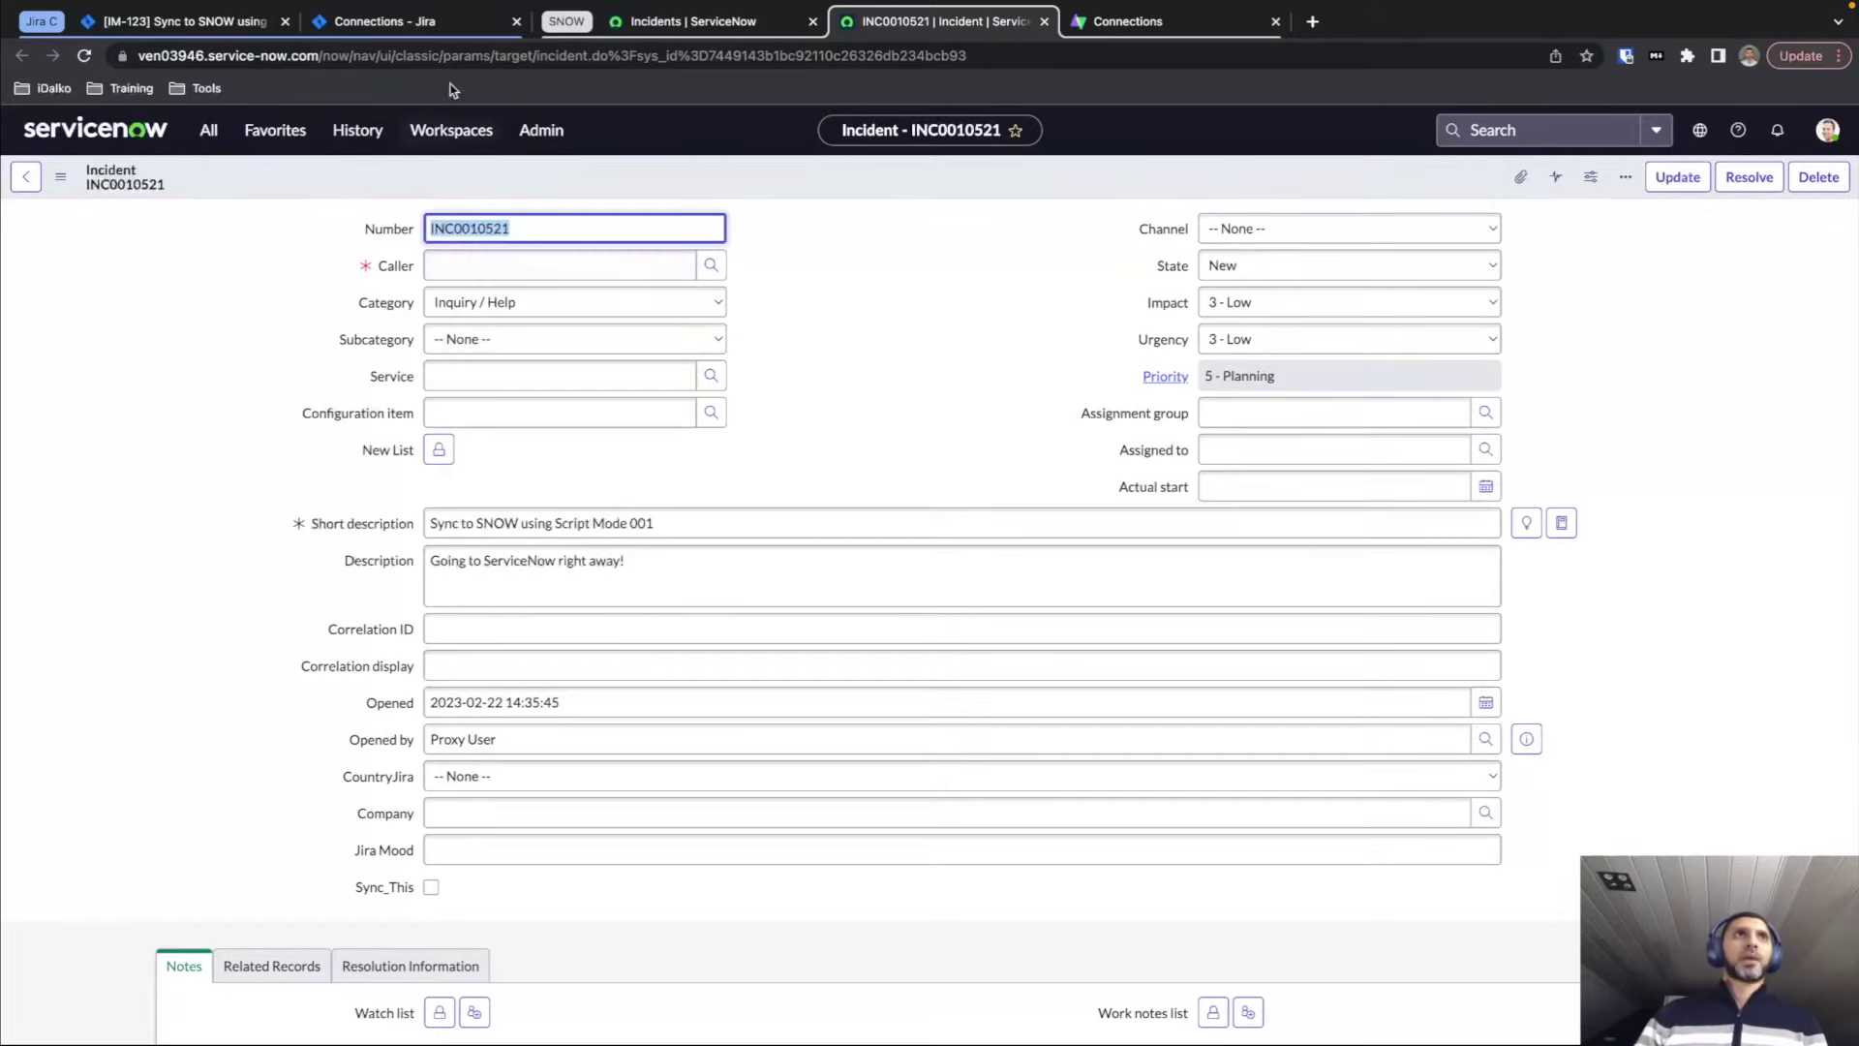
# Open the JiraCloud_to_ServiceNow connection for editing in Jira and look over its outgoing and incoming sync rules.
pyautogui.click(416, 21)
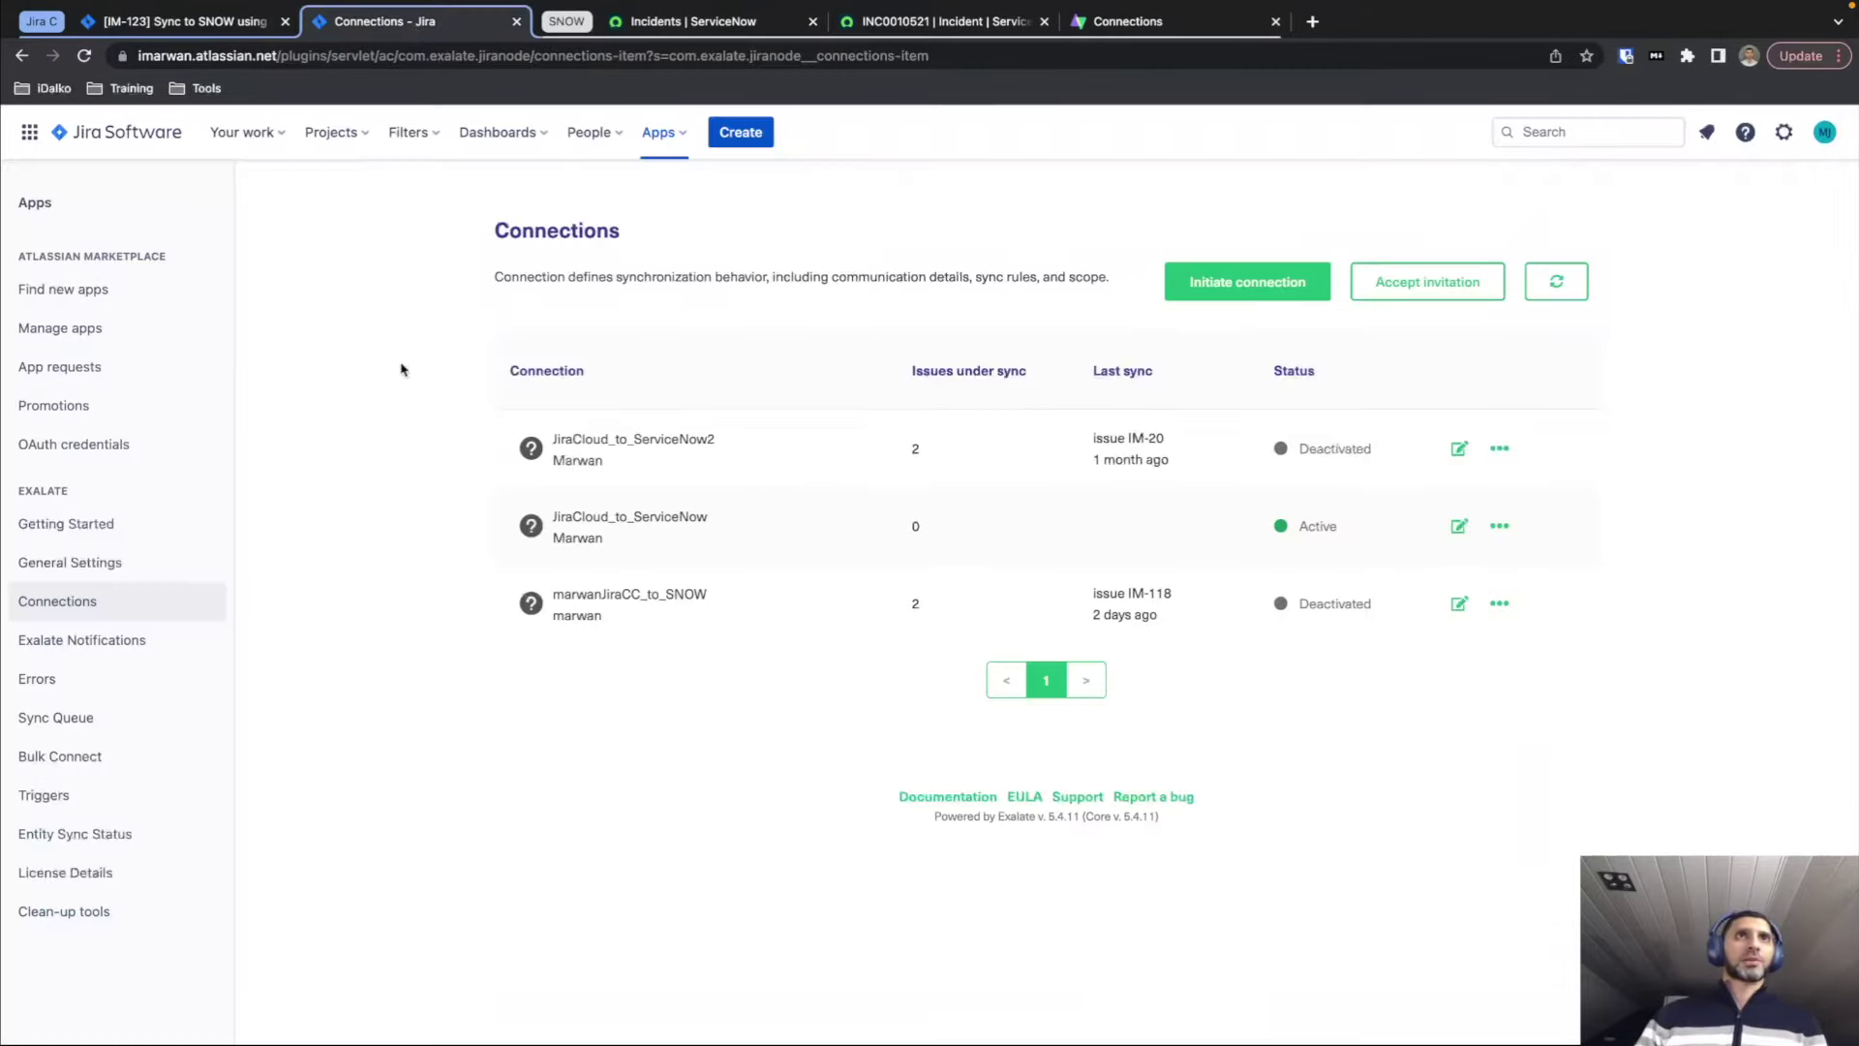
pyautogui.click(1459, 527)
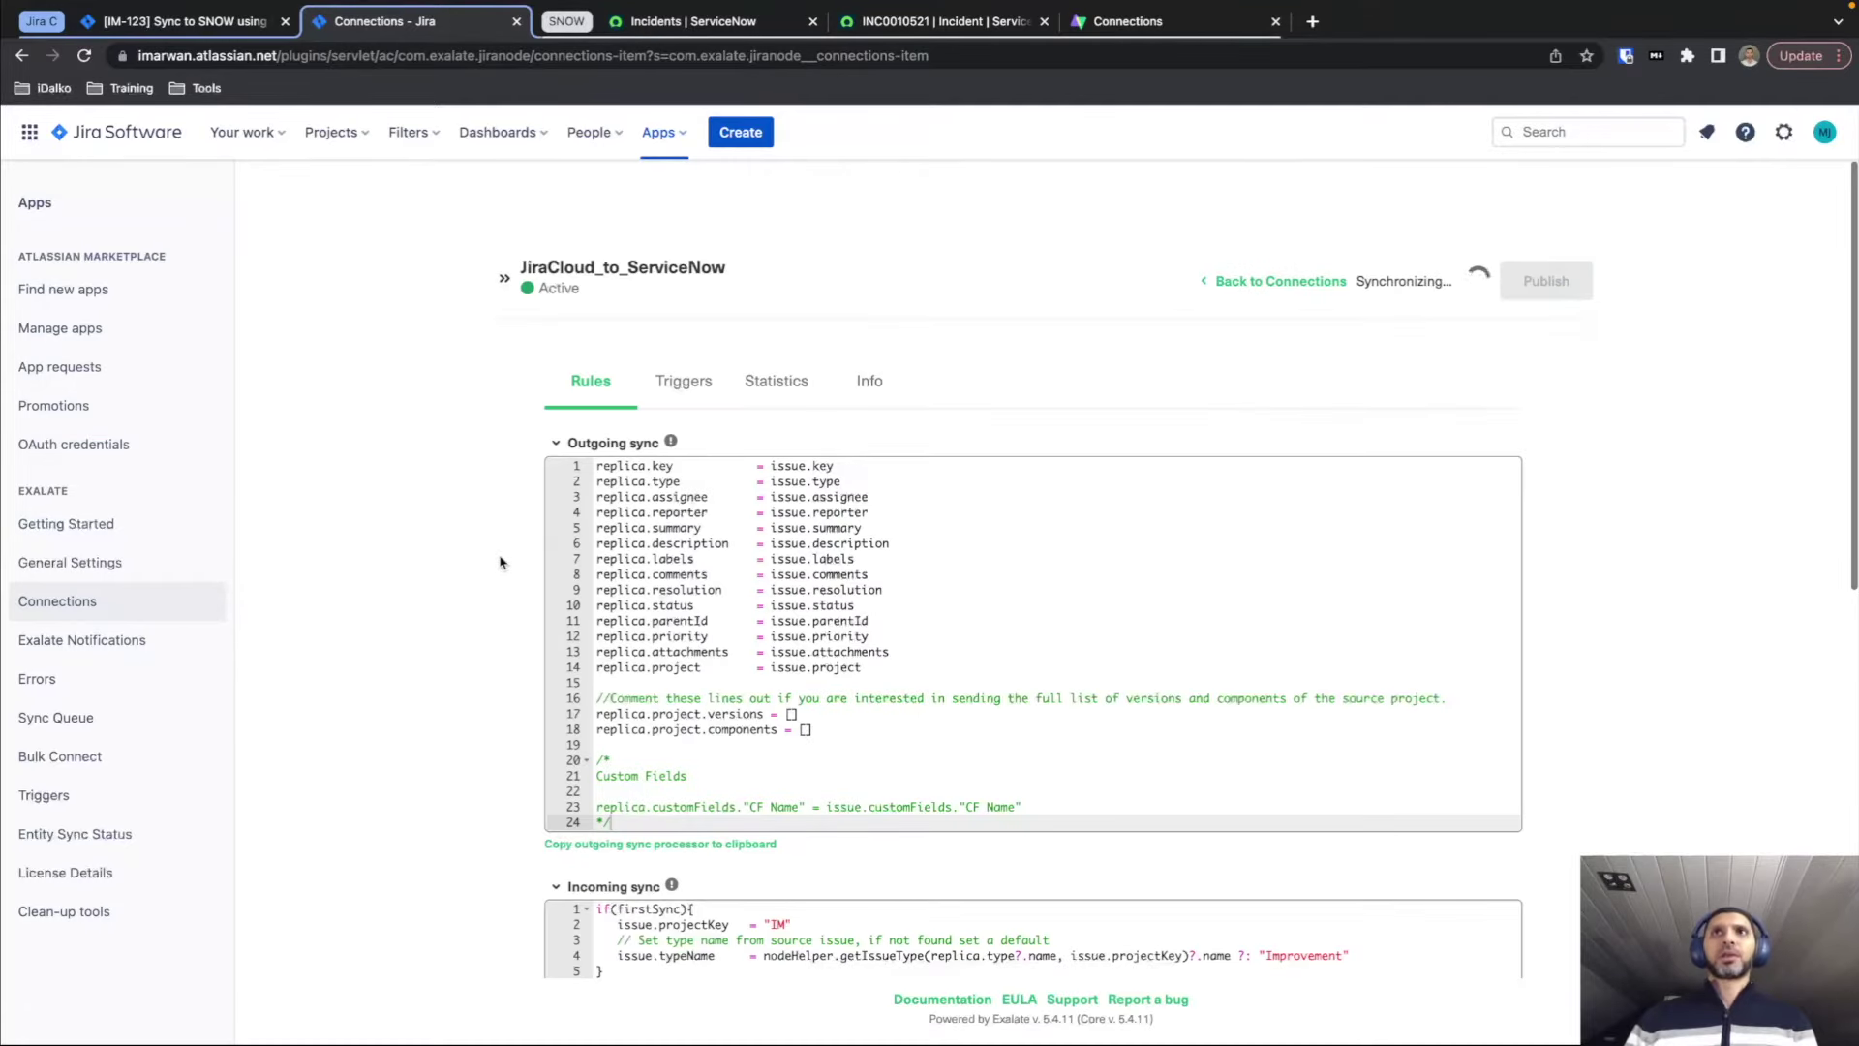
pyautogui.scroll(-2, 500, 572)
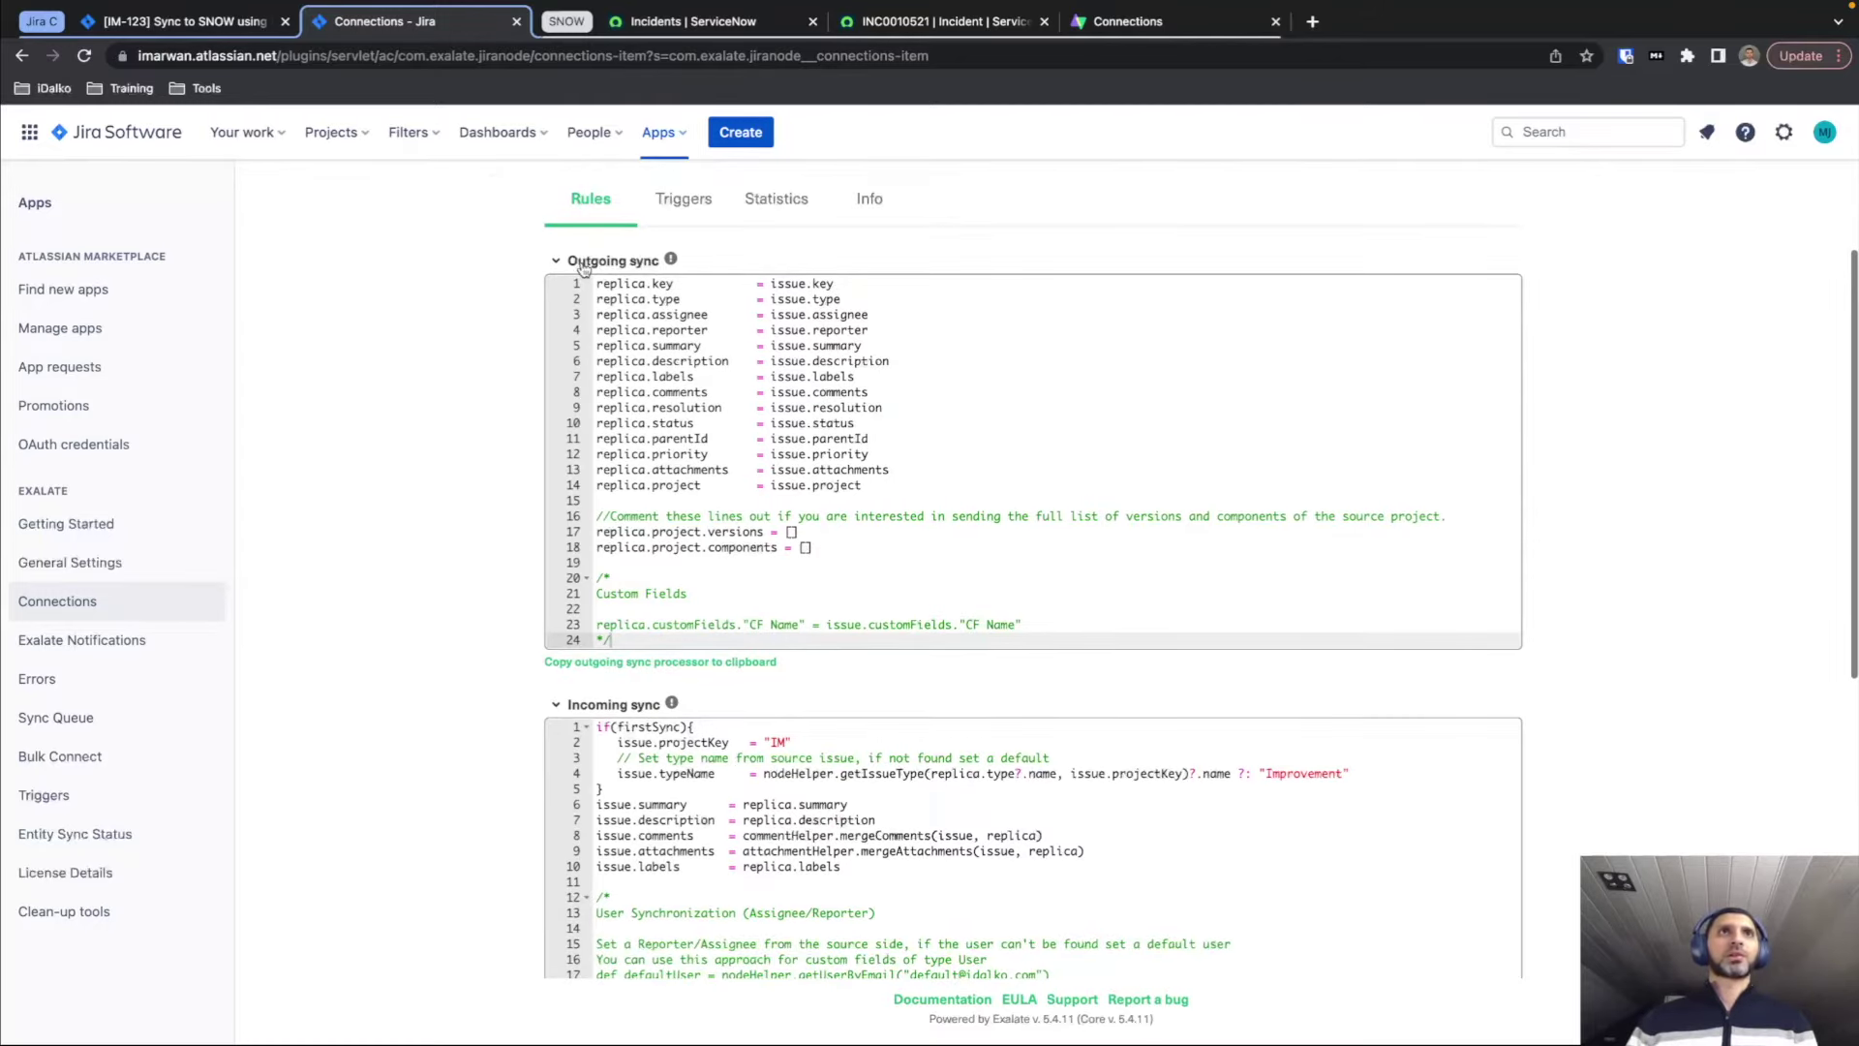
pyautogui.scroll(-1, 459, 523)
pyautogui.scroll(-4, 459, 523)
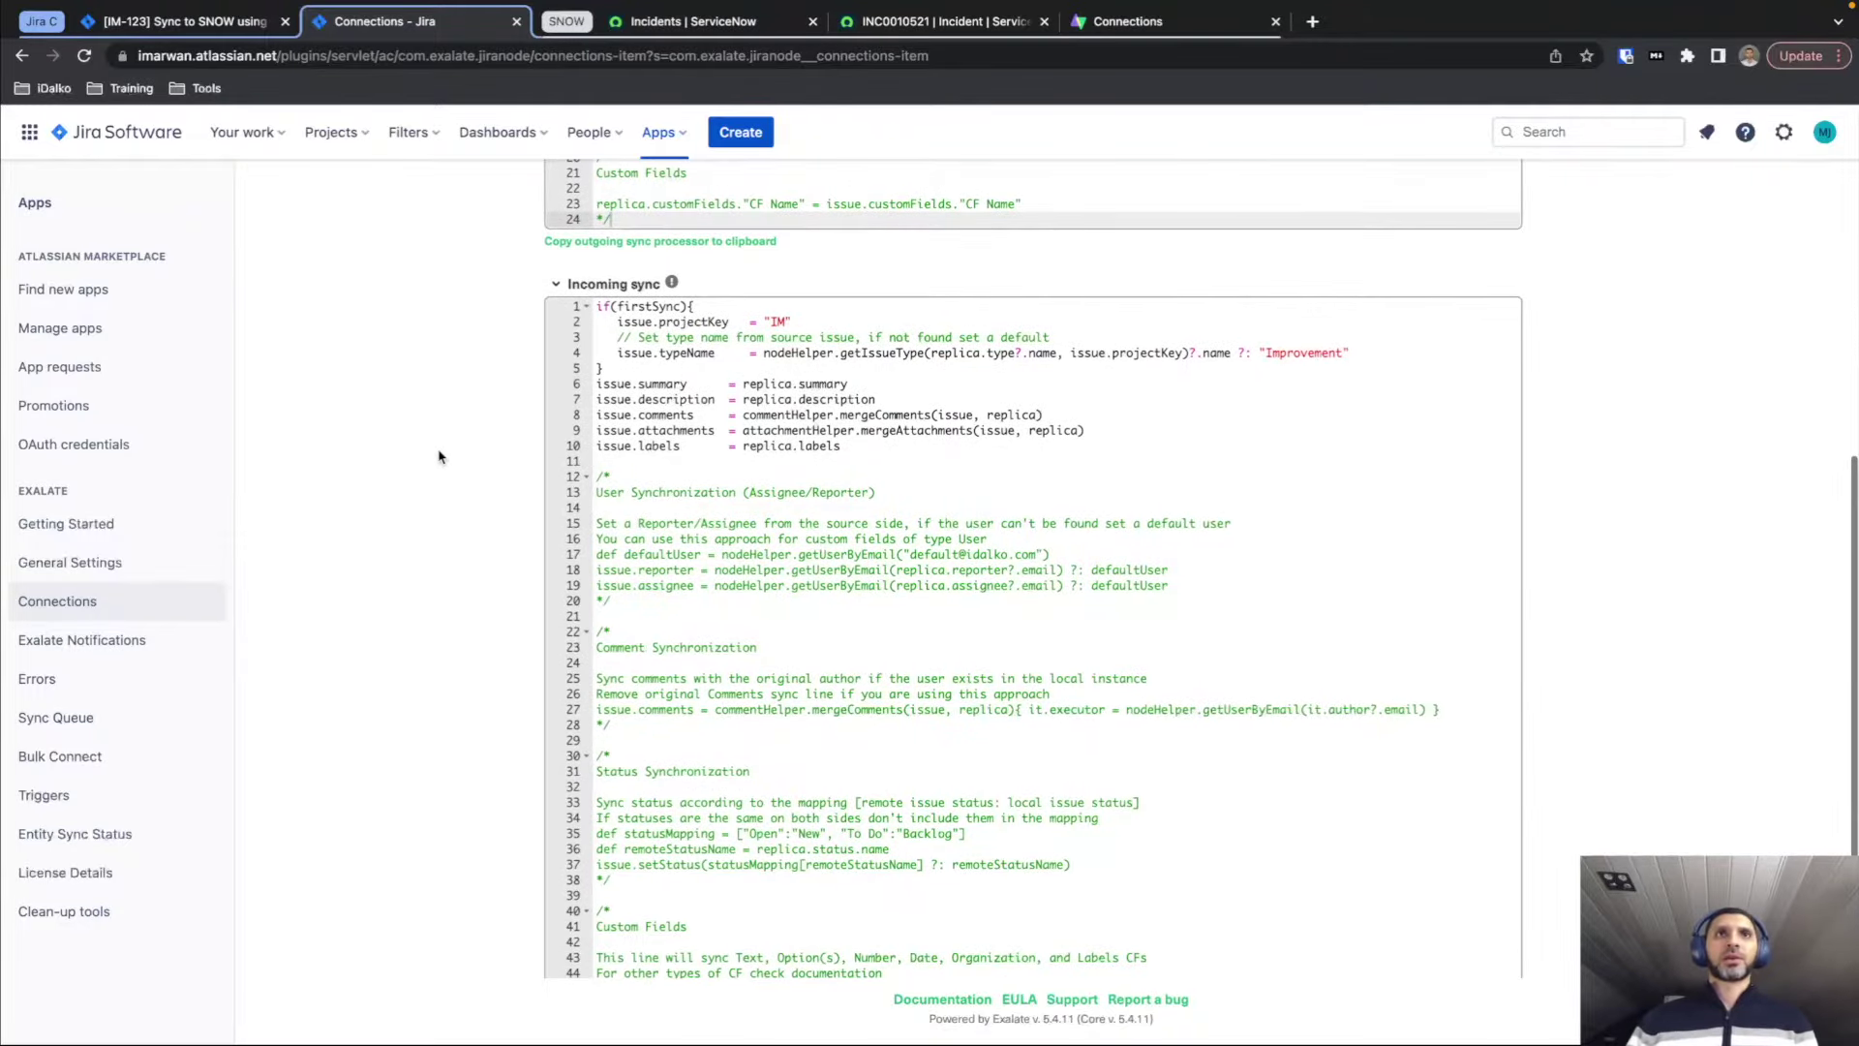
pyautogui.scroll(5, 439, 456)
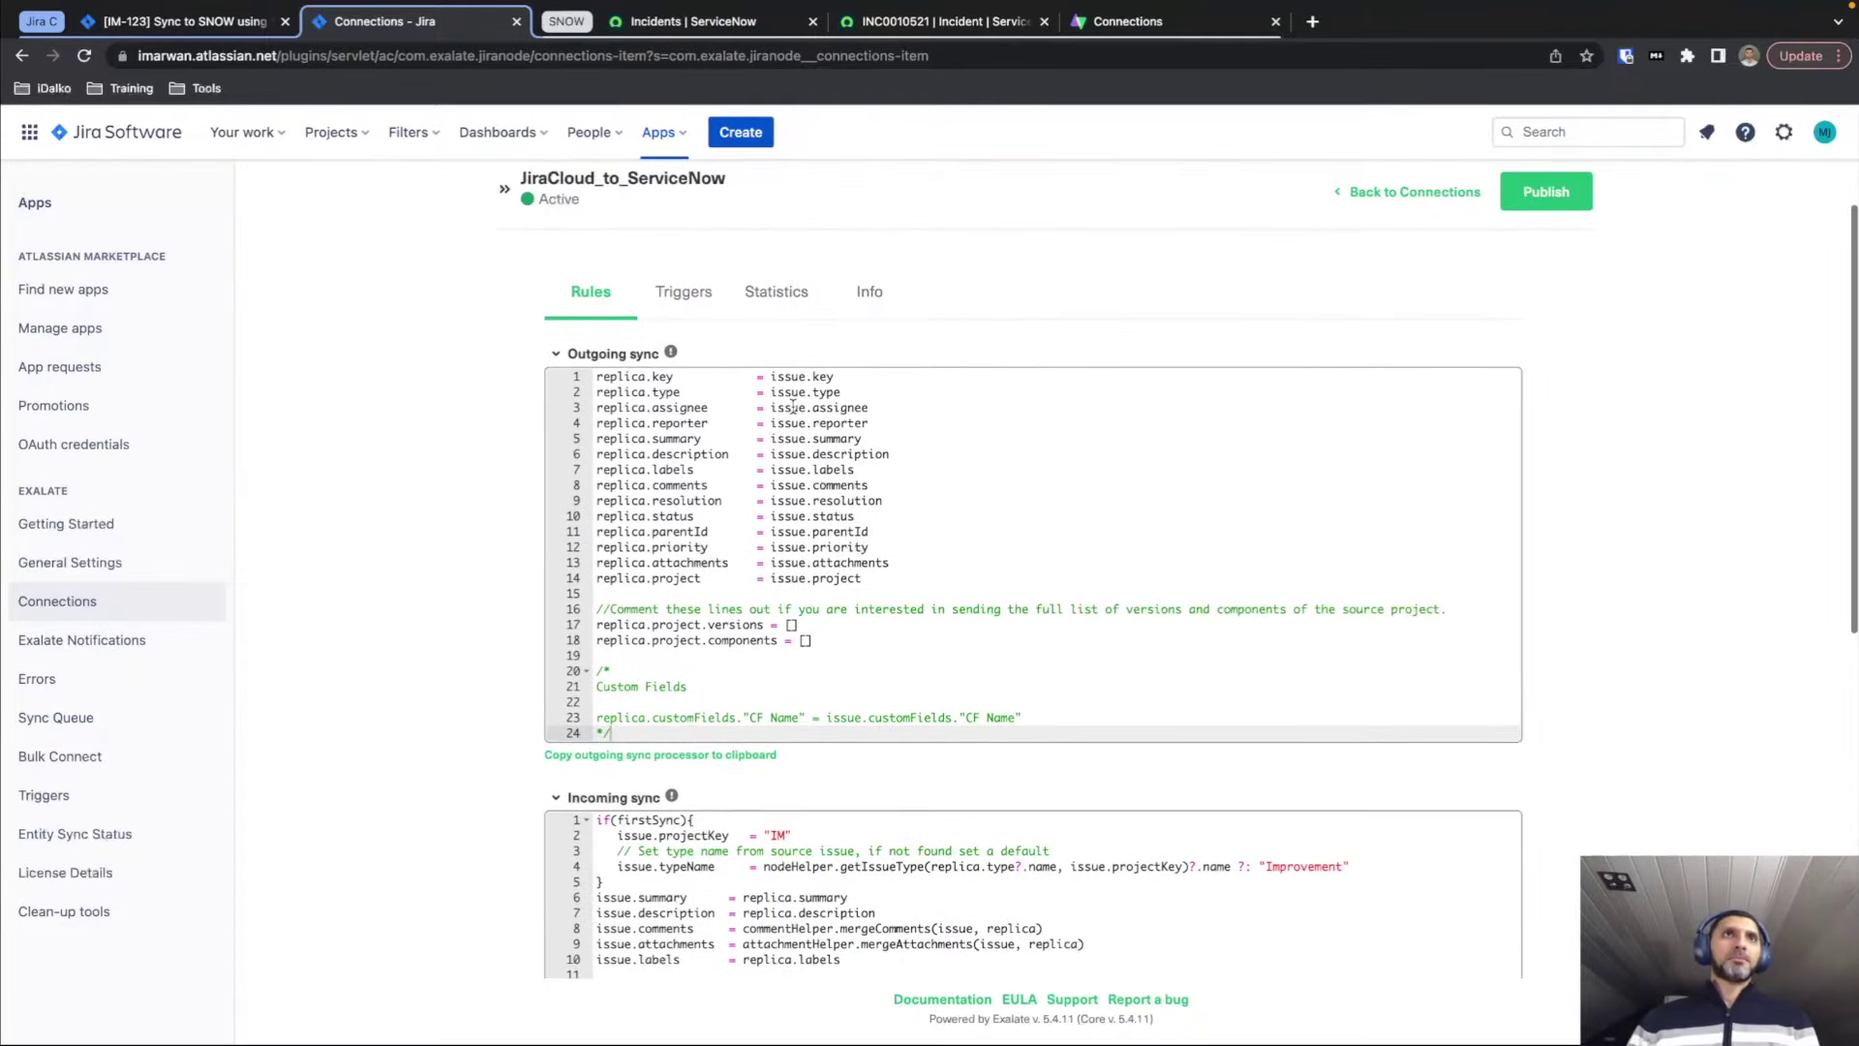
# Examine the replica field assignments in the outgoing sync script, from the issue key down to the project.
pyautogui.click(870, 377)
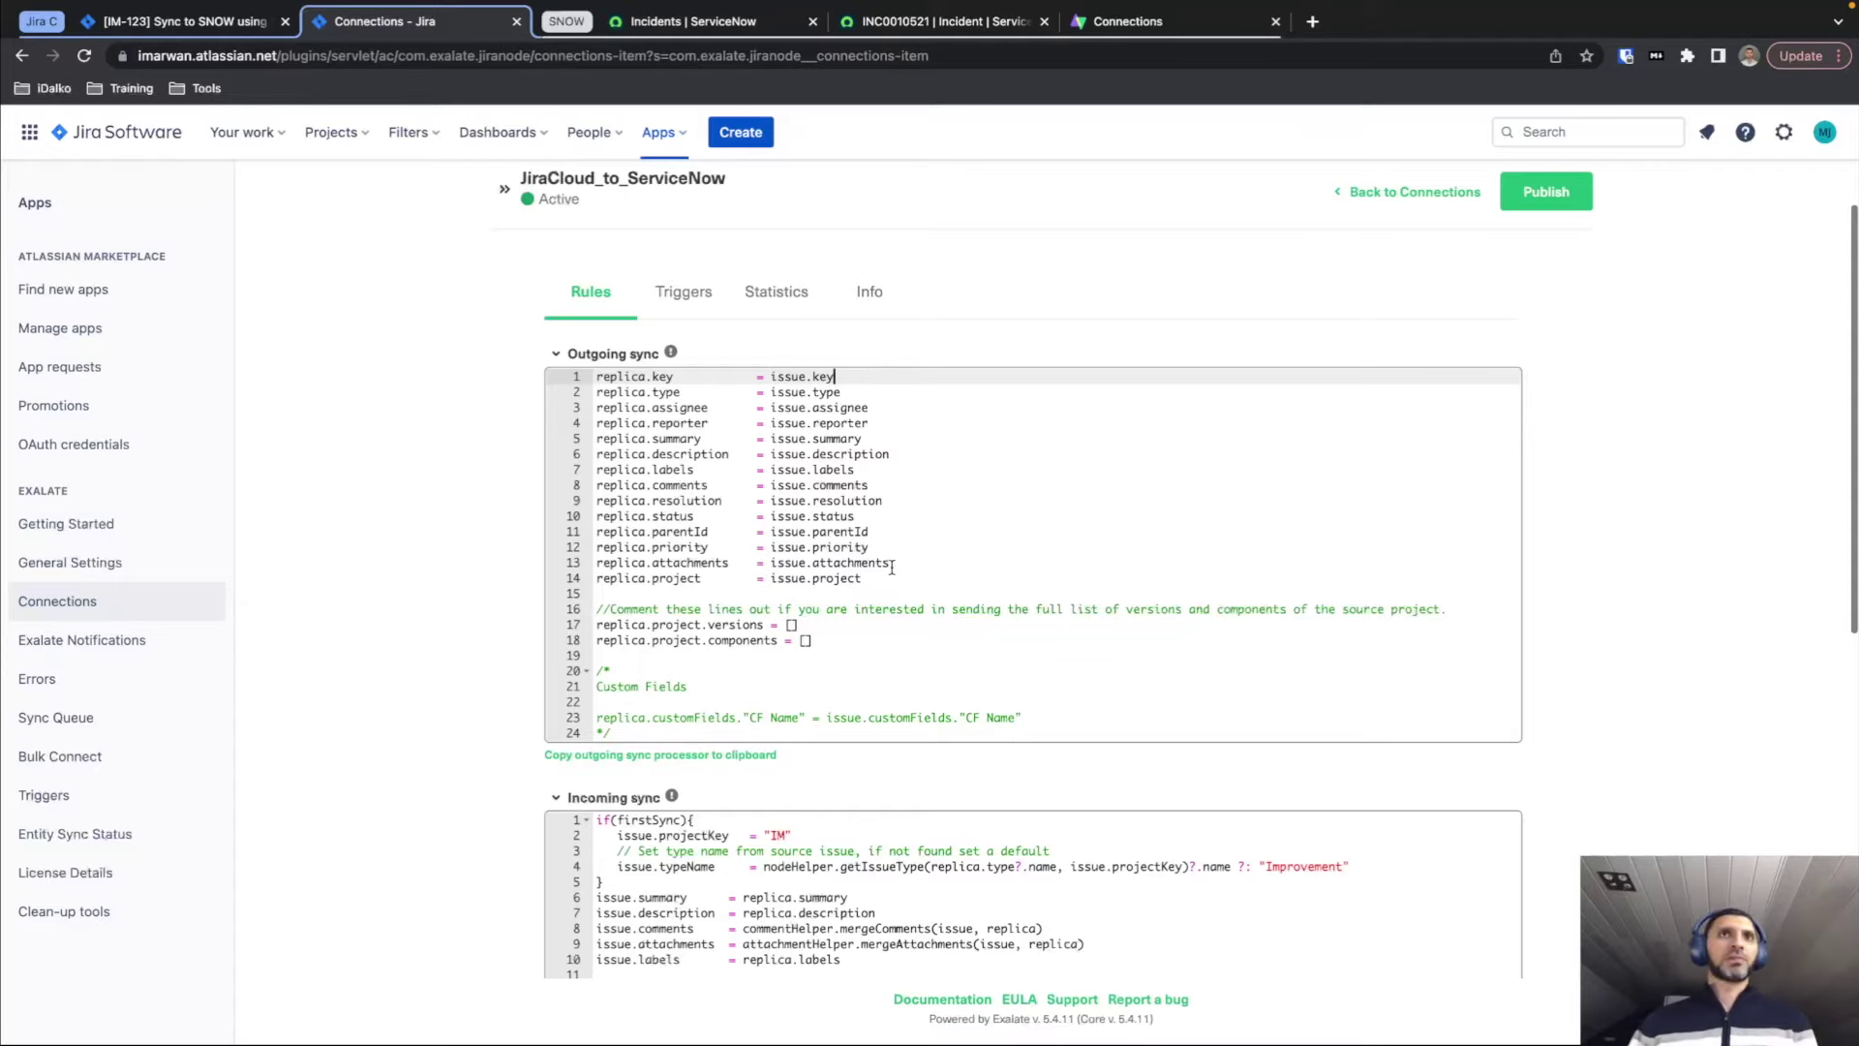
pyautogui.click(889, 576)
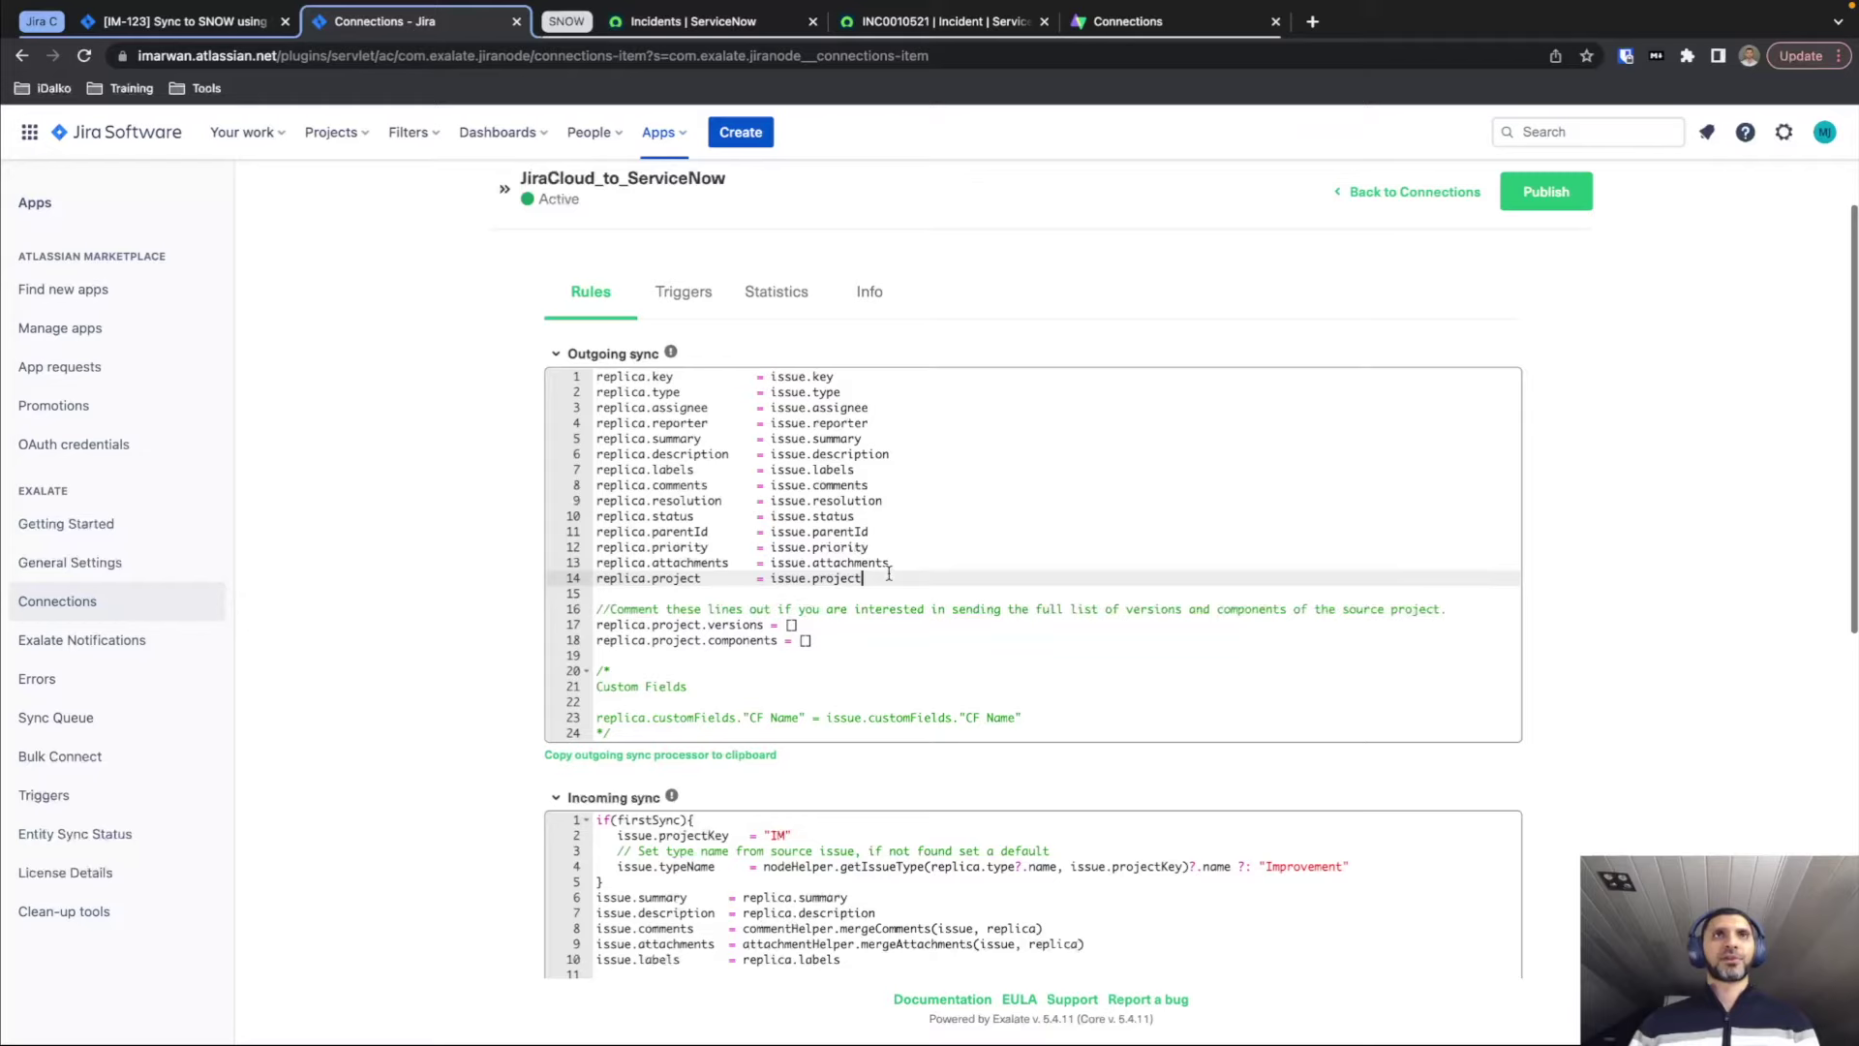
pyautogui.click(886, 382)
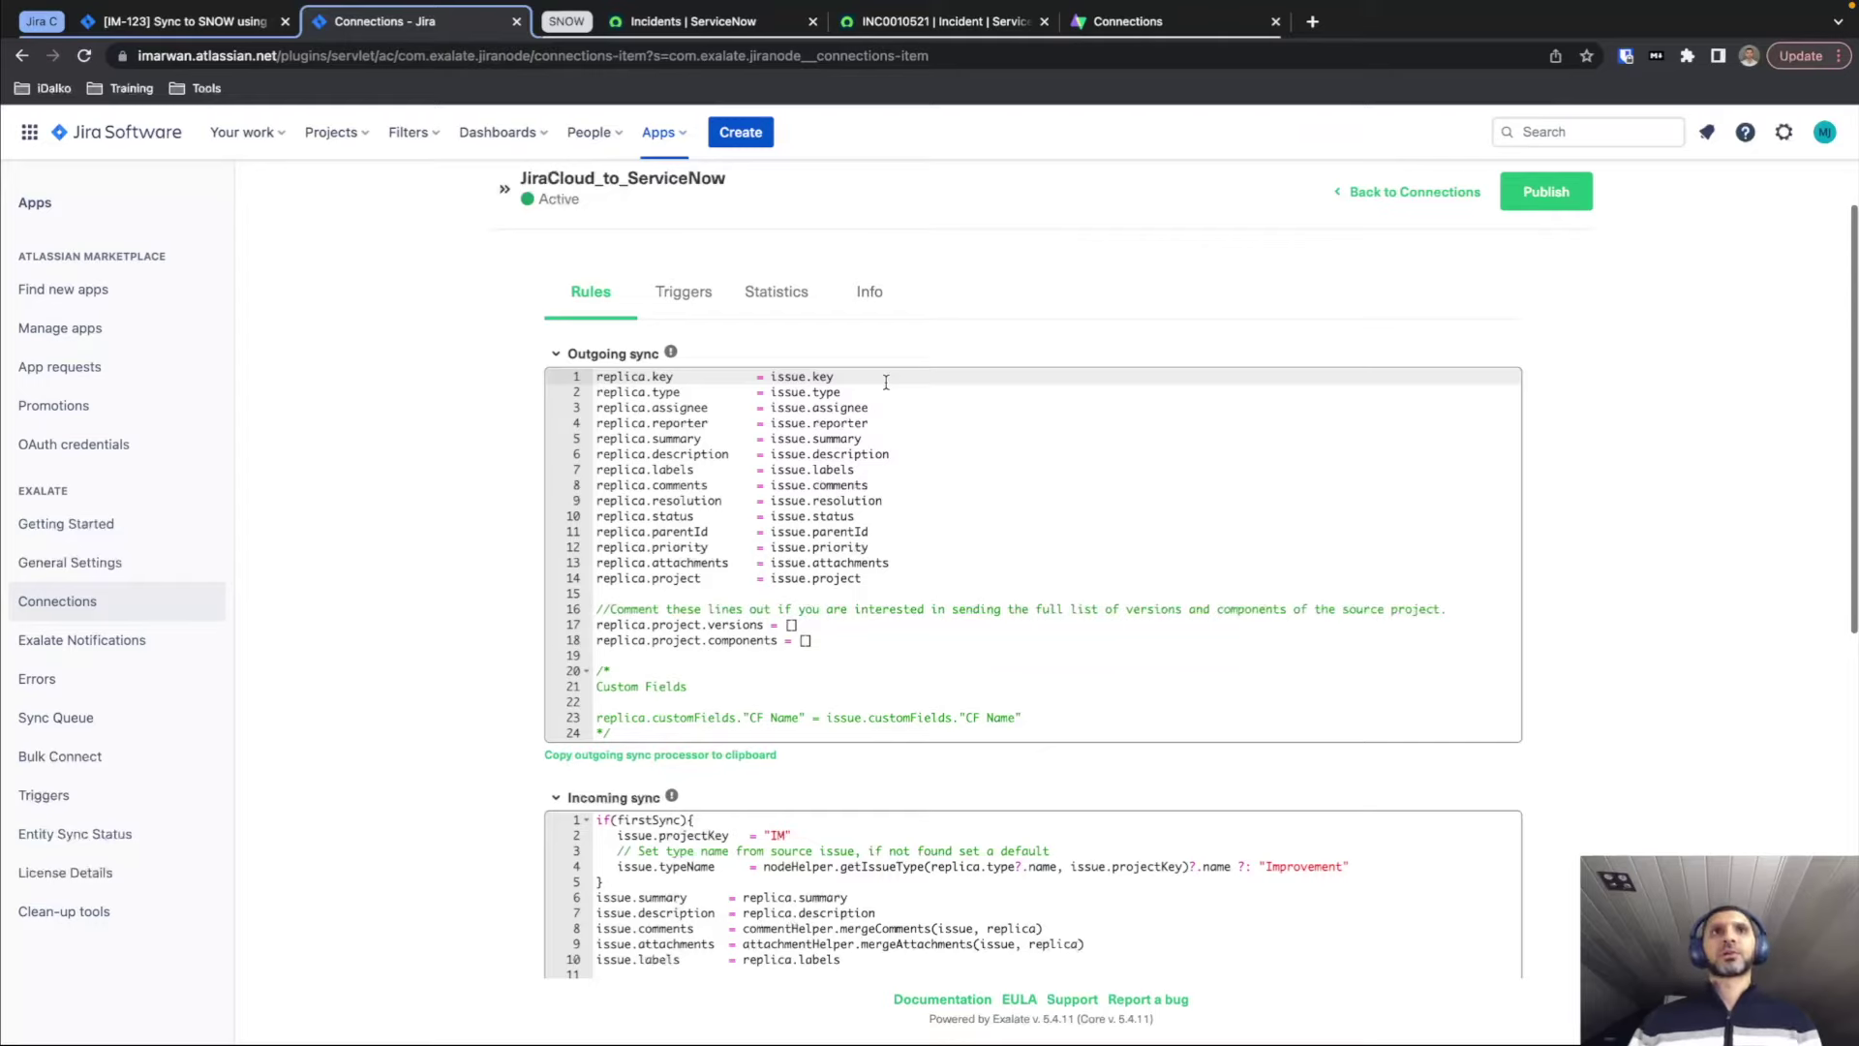
pyautogui.click(890, 404)
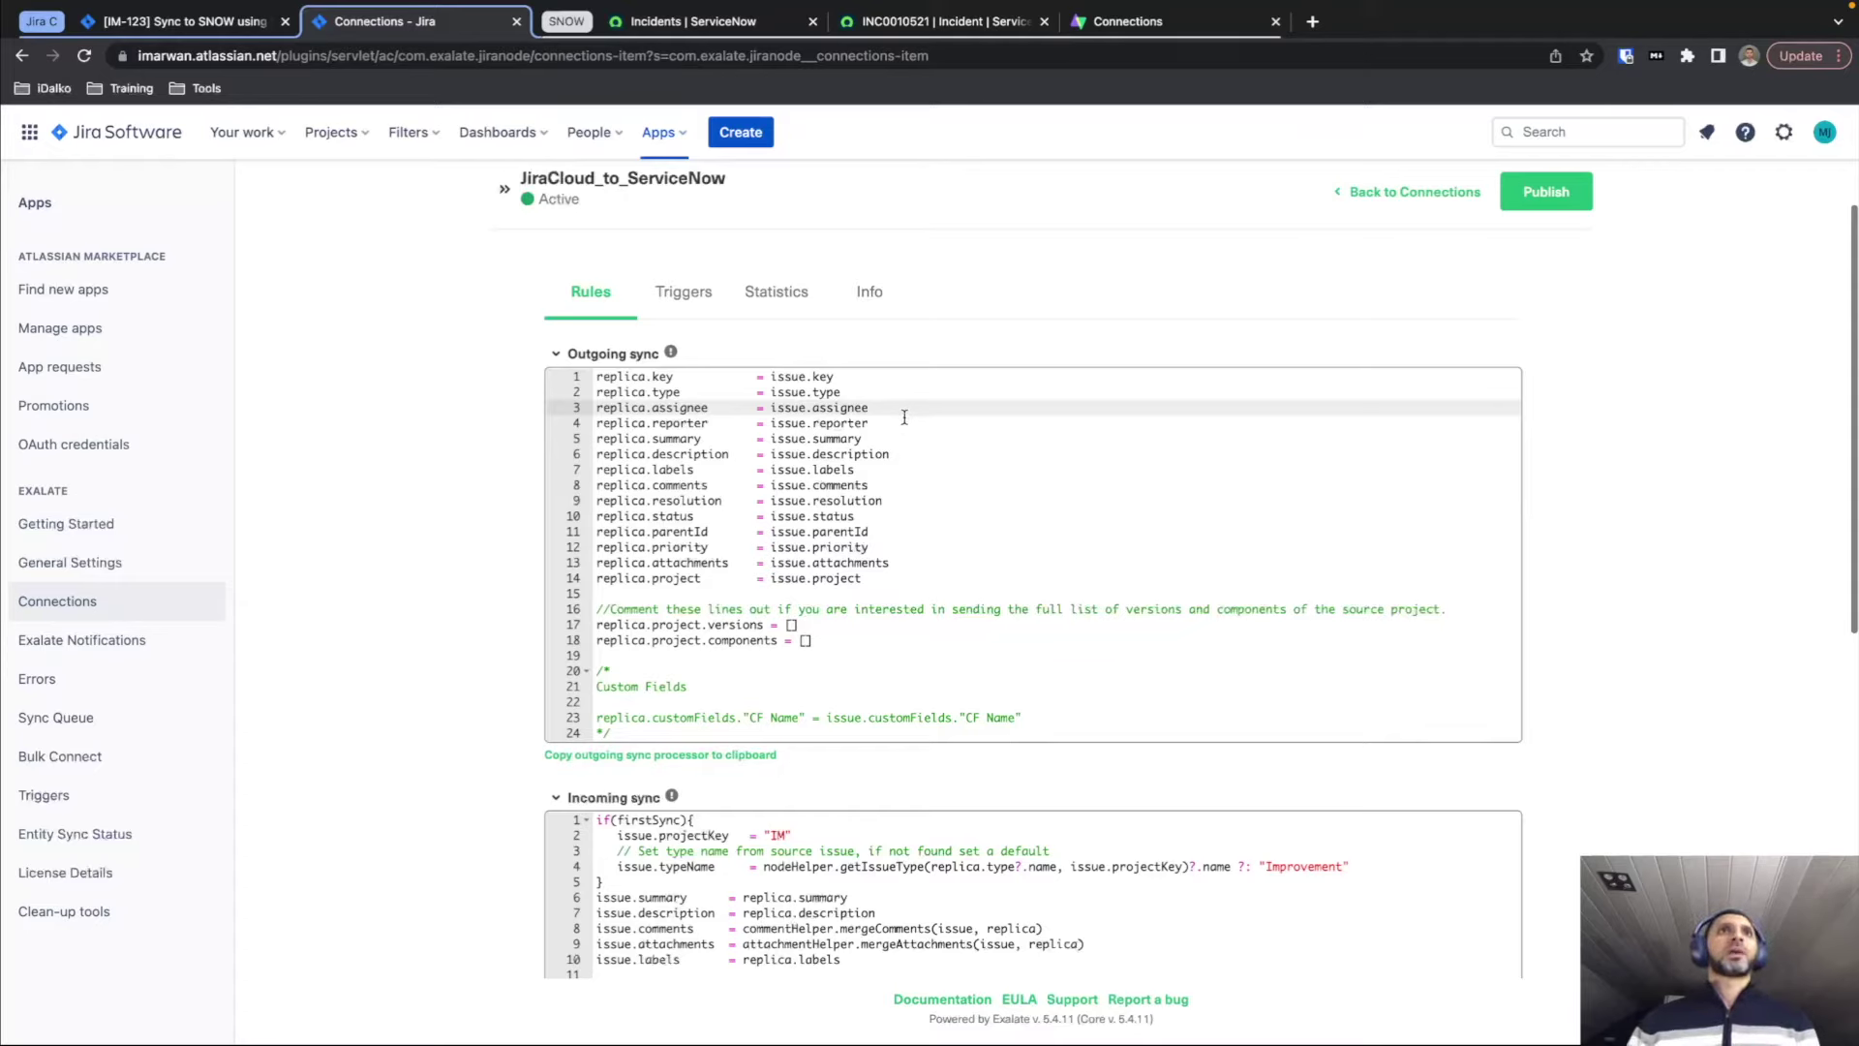
pyautogui.click(909, 575)
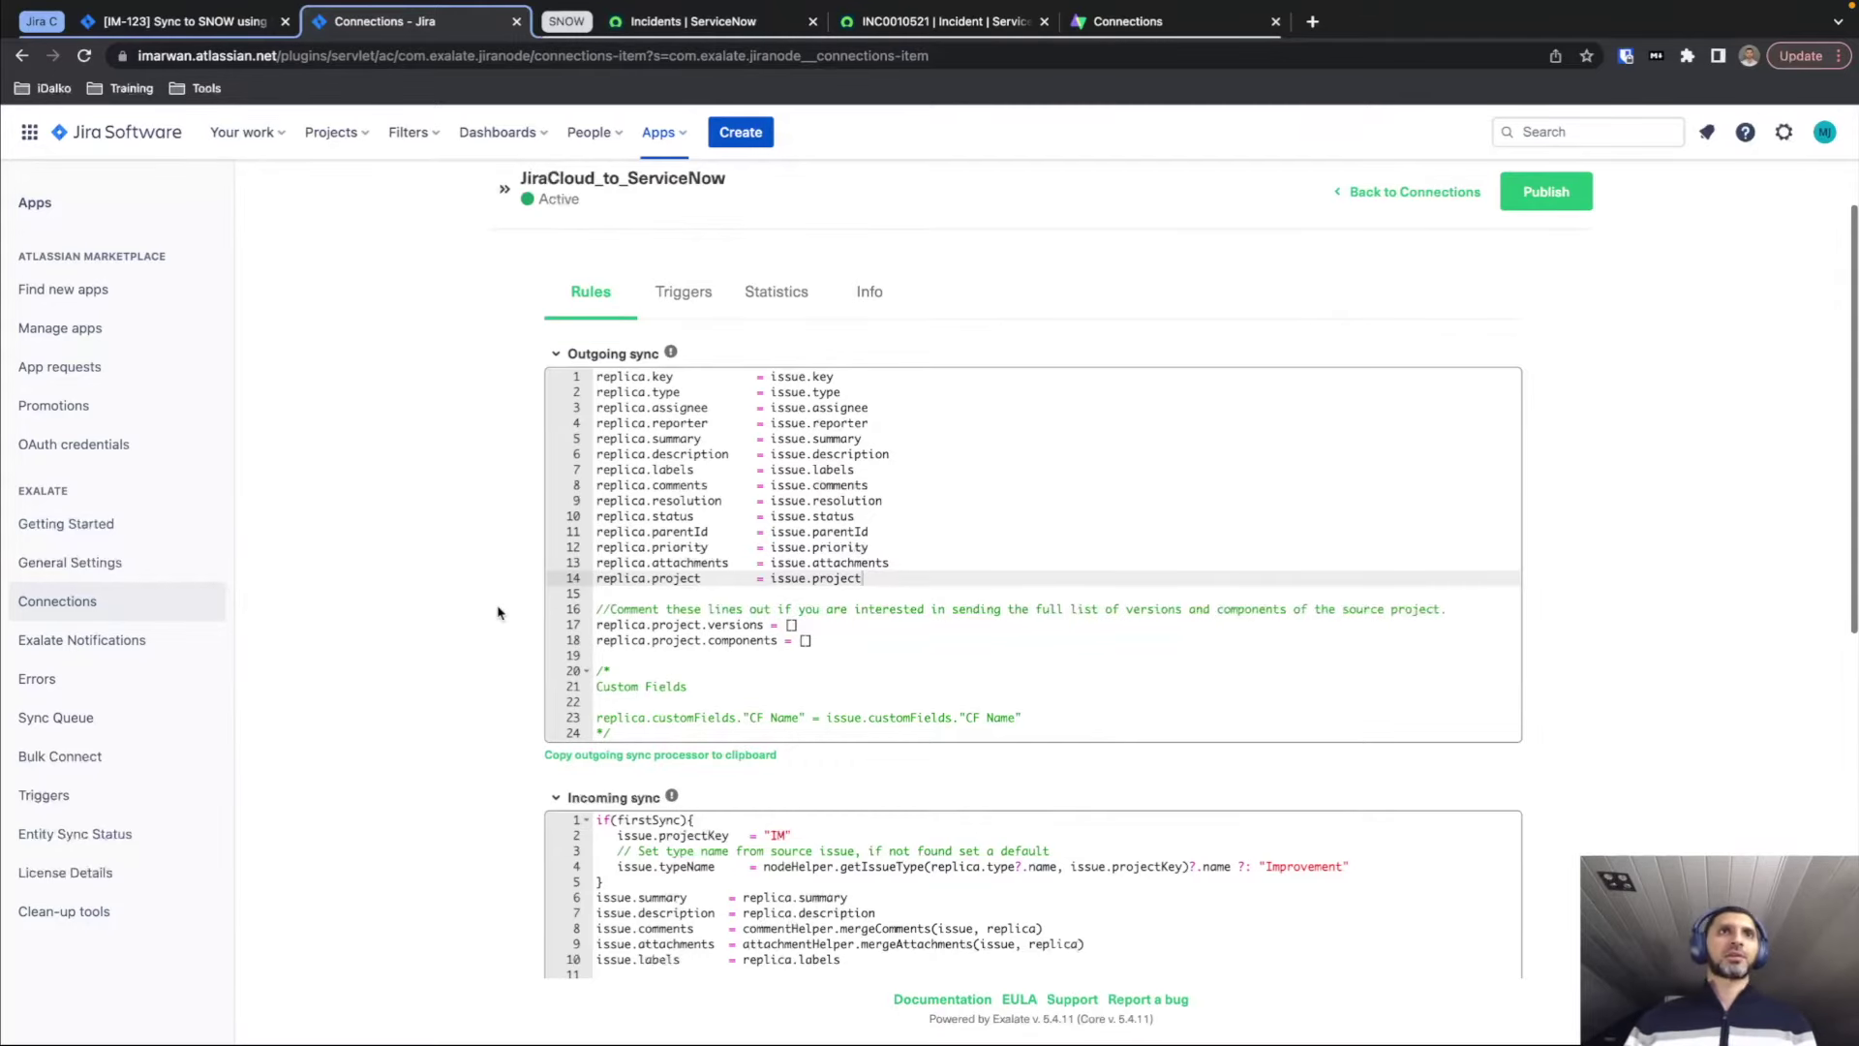
pyautogui.scroll(-2, 498, 614)
pyautogui.scroll(4, 497, 612)
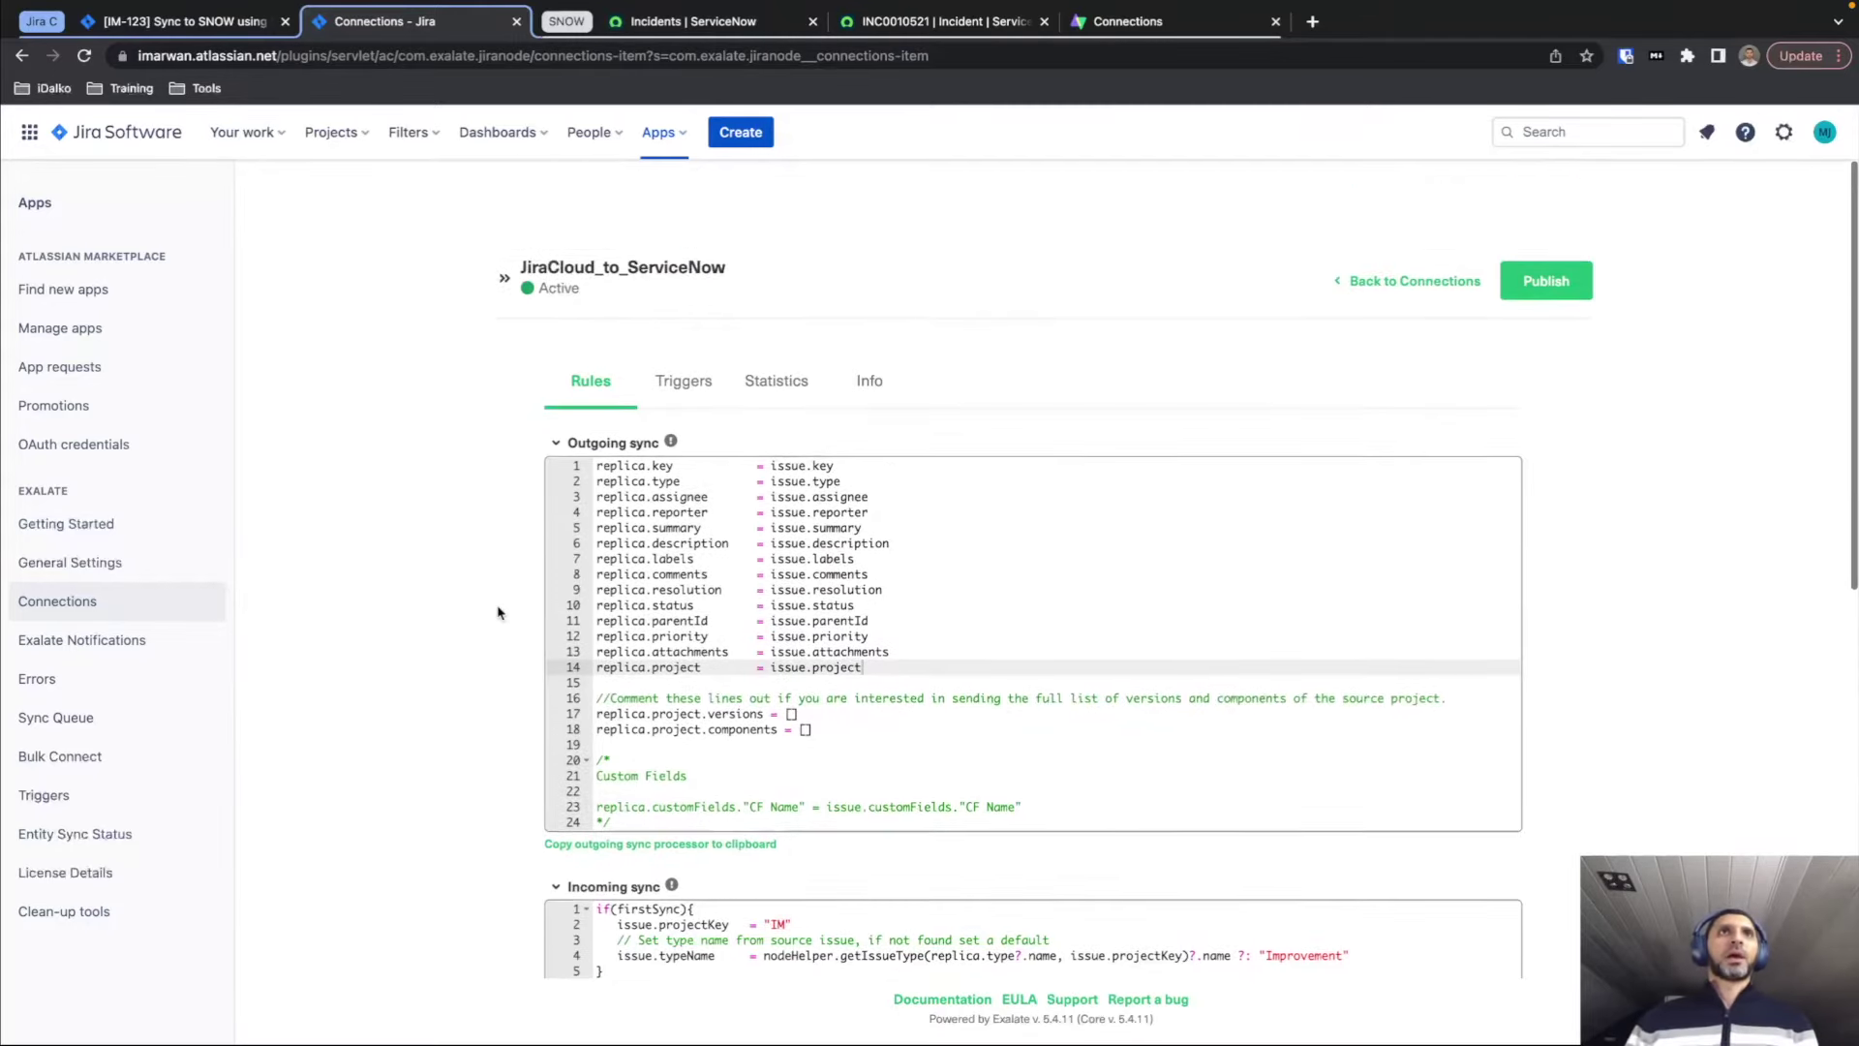
# Open the JiraCloud_to_ServiceNow connection for editing on the ServiceNow Exalate node and examine its outgoing sync script for incidents.
pyautogui.click(1124, 22)
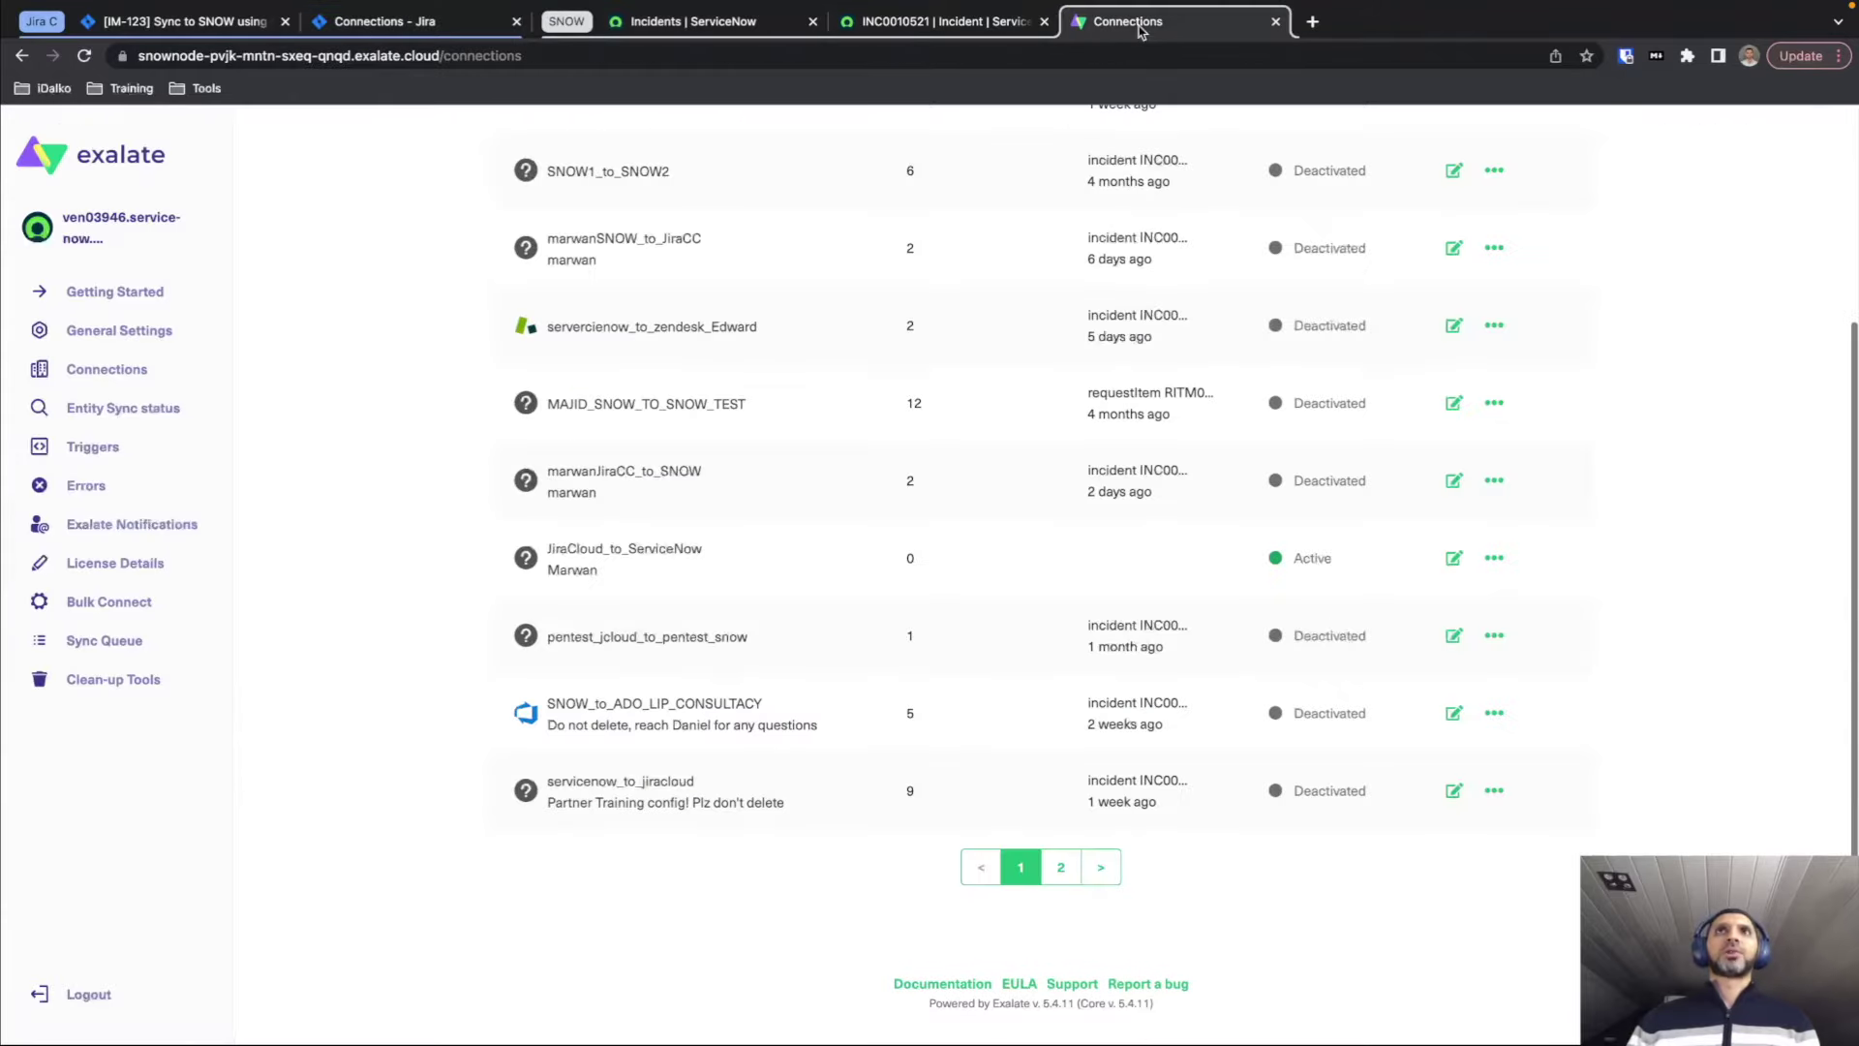
pyautogui.click(1454, 558)
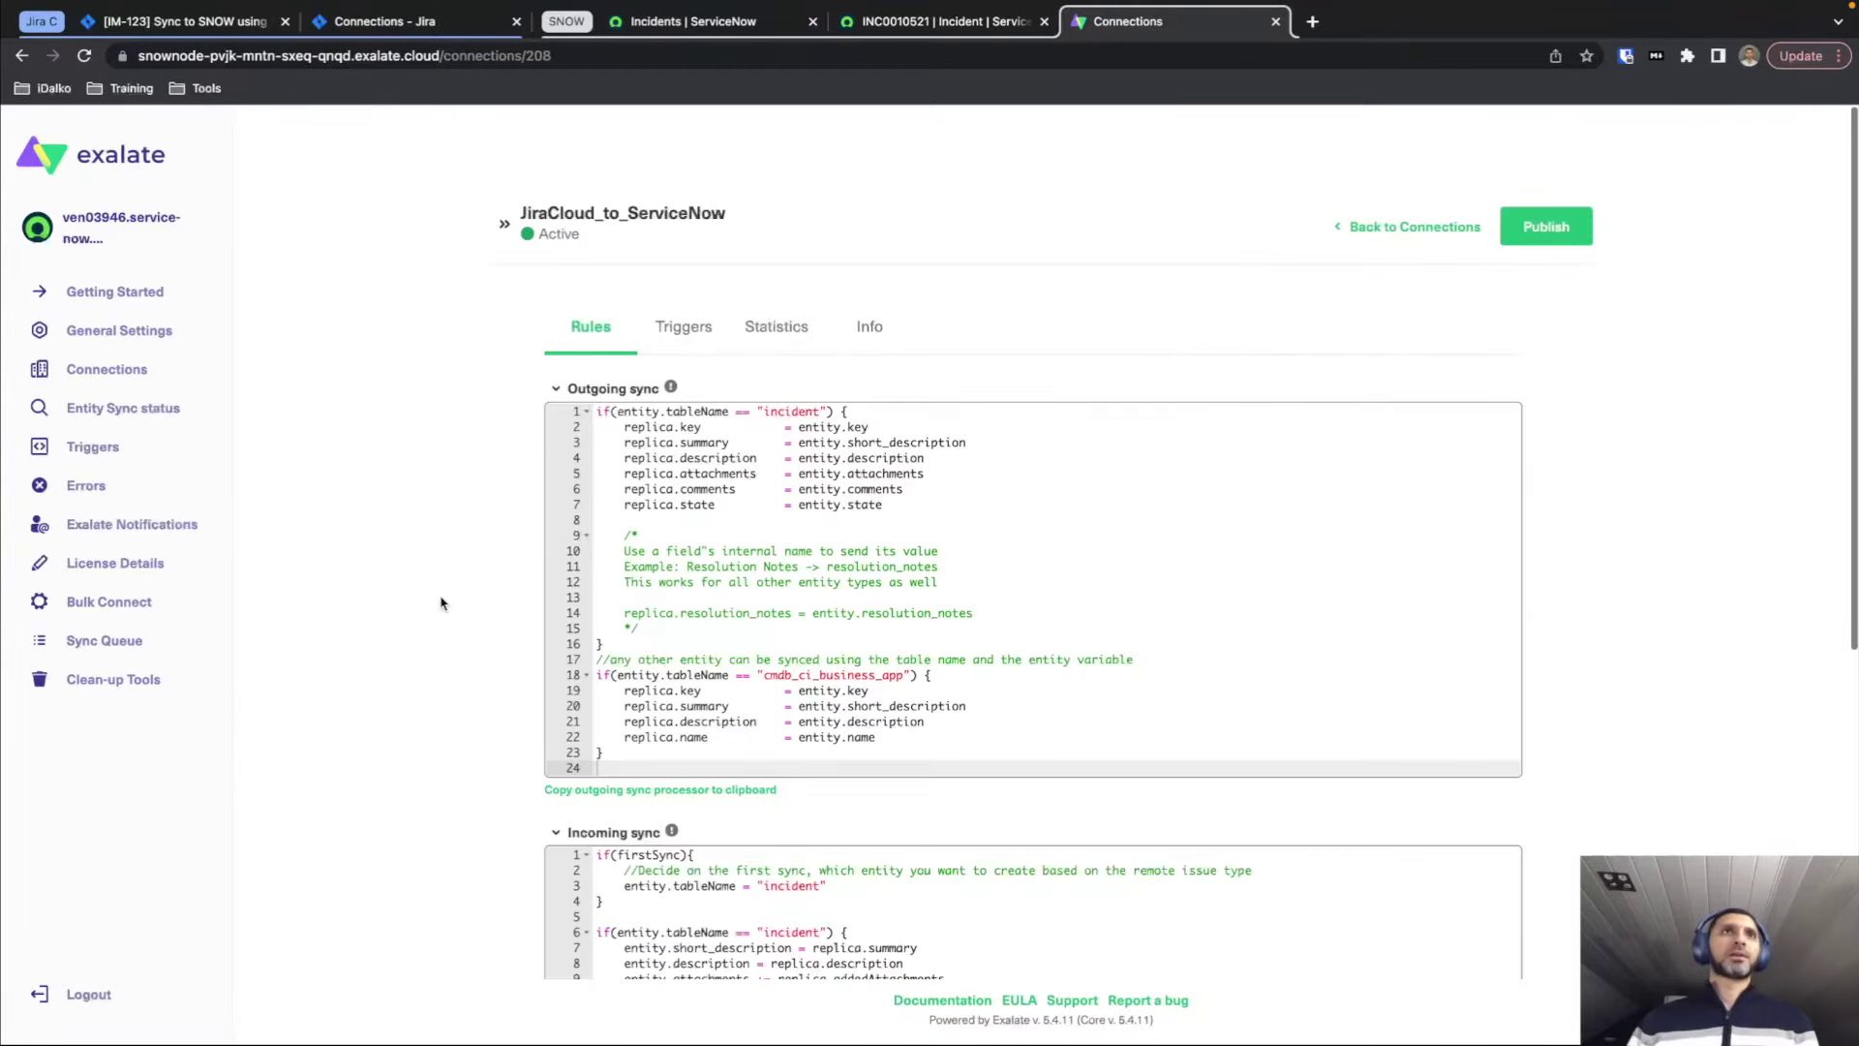
pyautogui.scroll(-4, 442, 603)
pyautogui.scroll(-2, 441, 602)
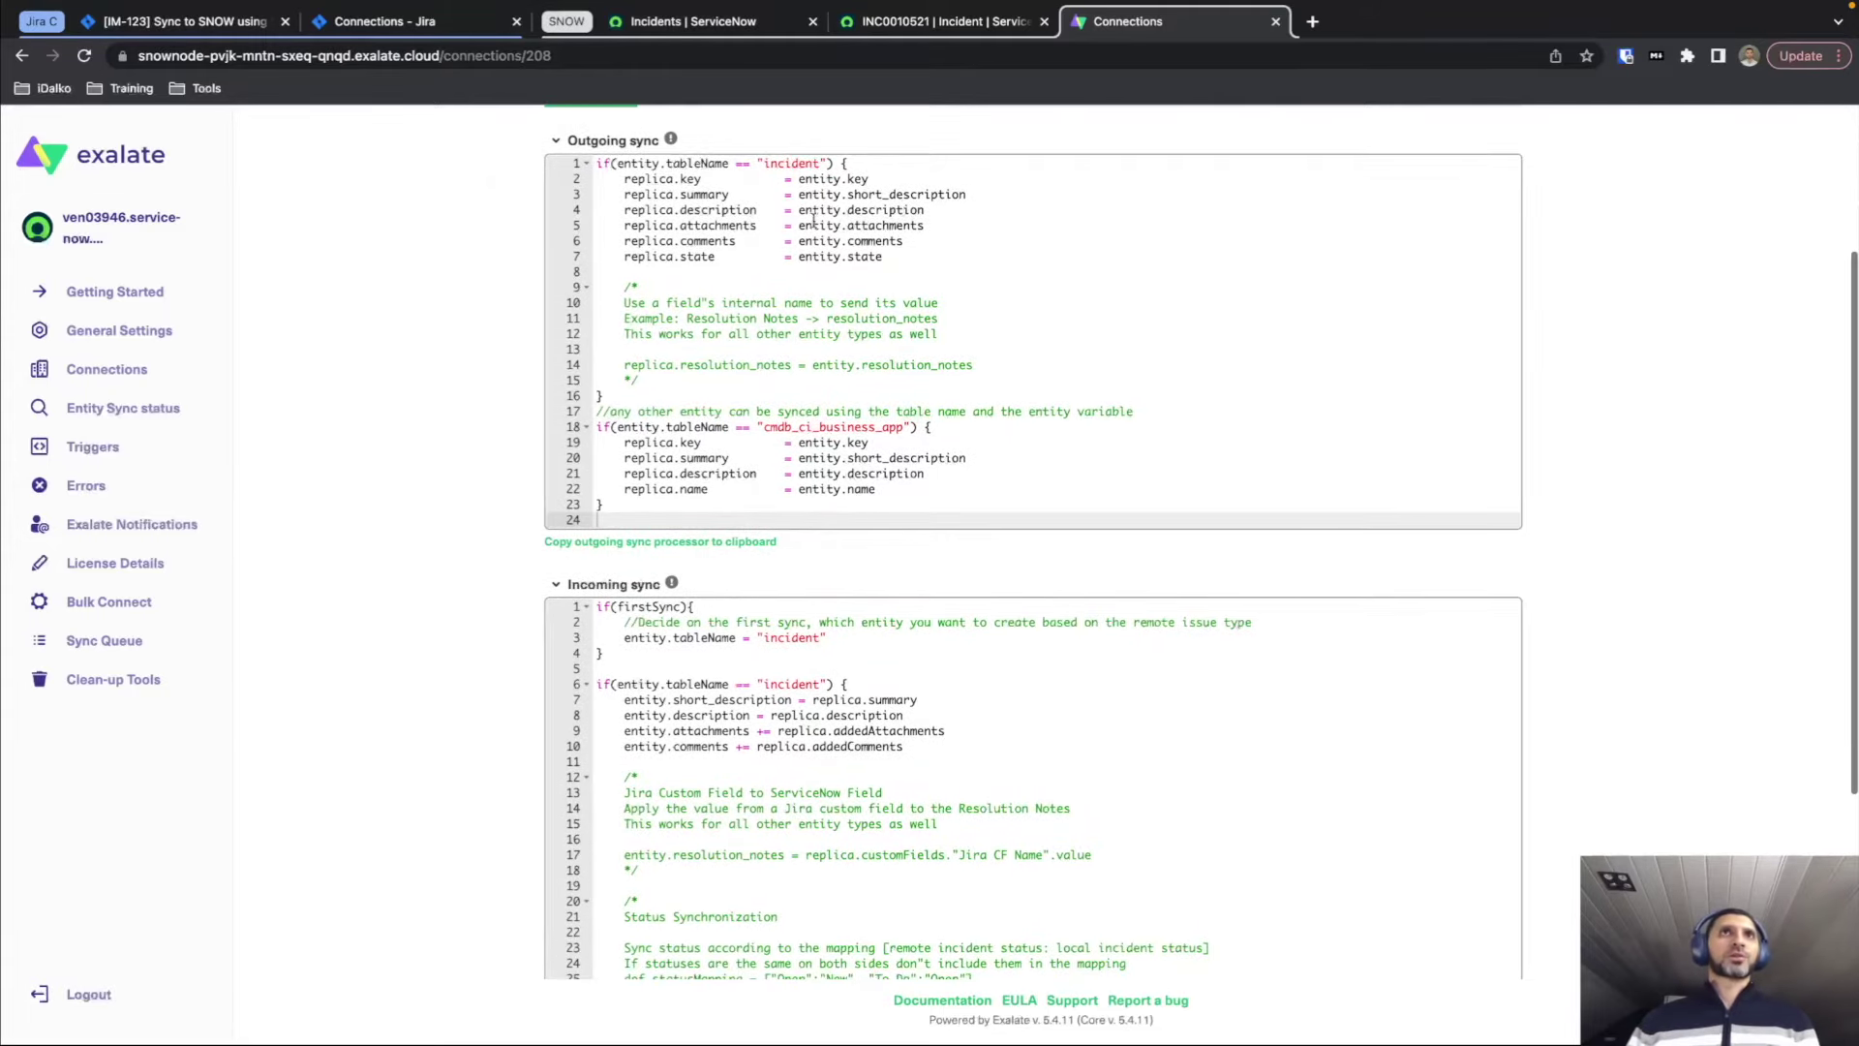
pyautogui.click(925, 256)
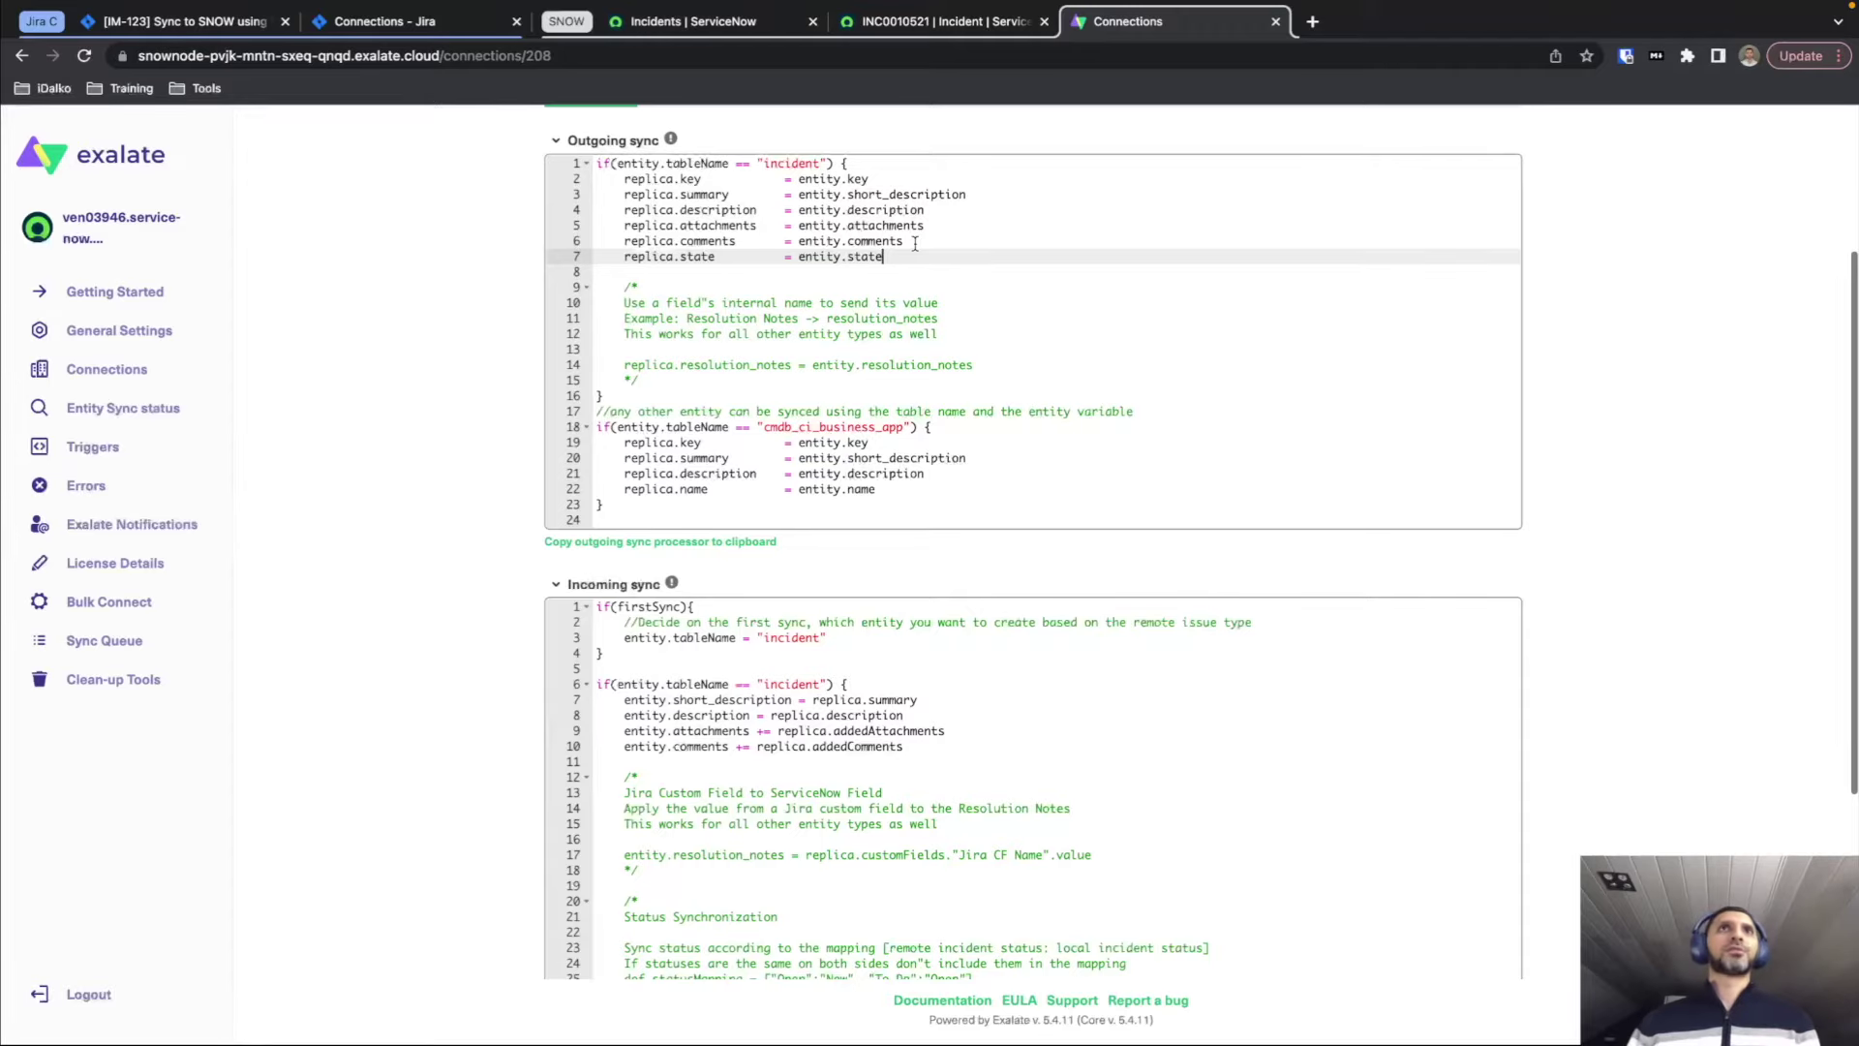
# Examine the ServiceNow incoming sync script, from the firstSync block through the incident field assignments and status mapping.
pyautogui.scroll(-5, 446, 556)
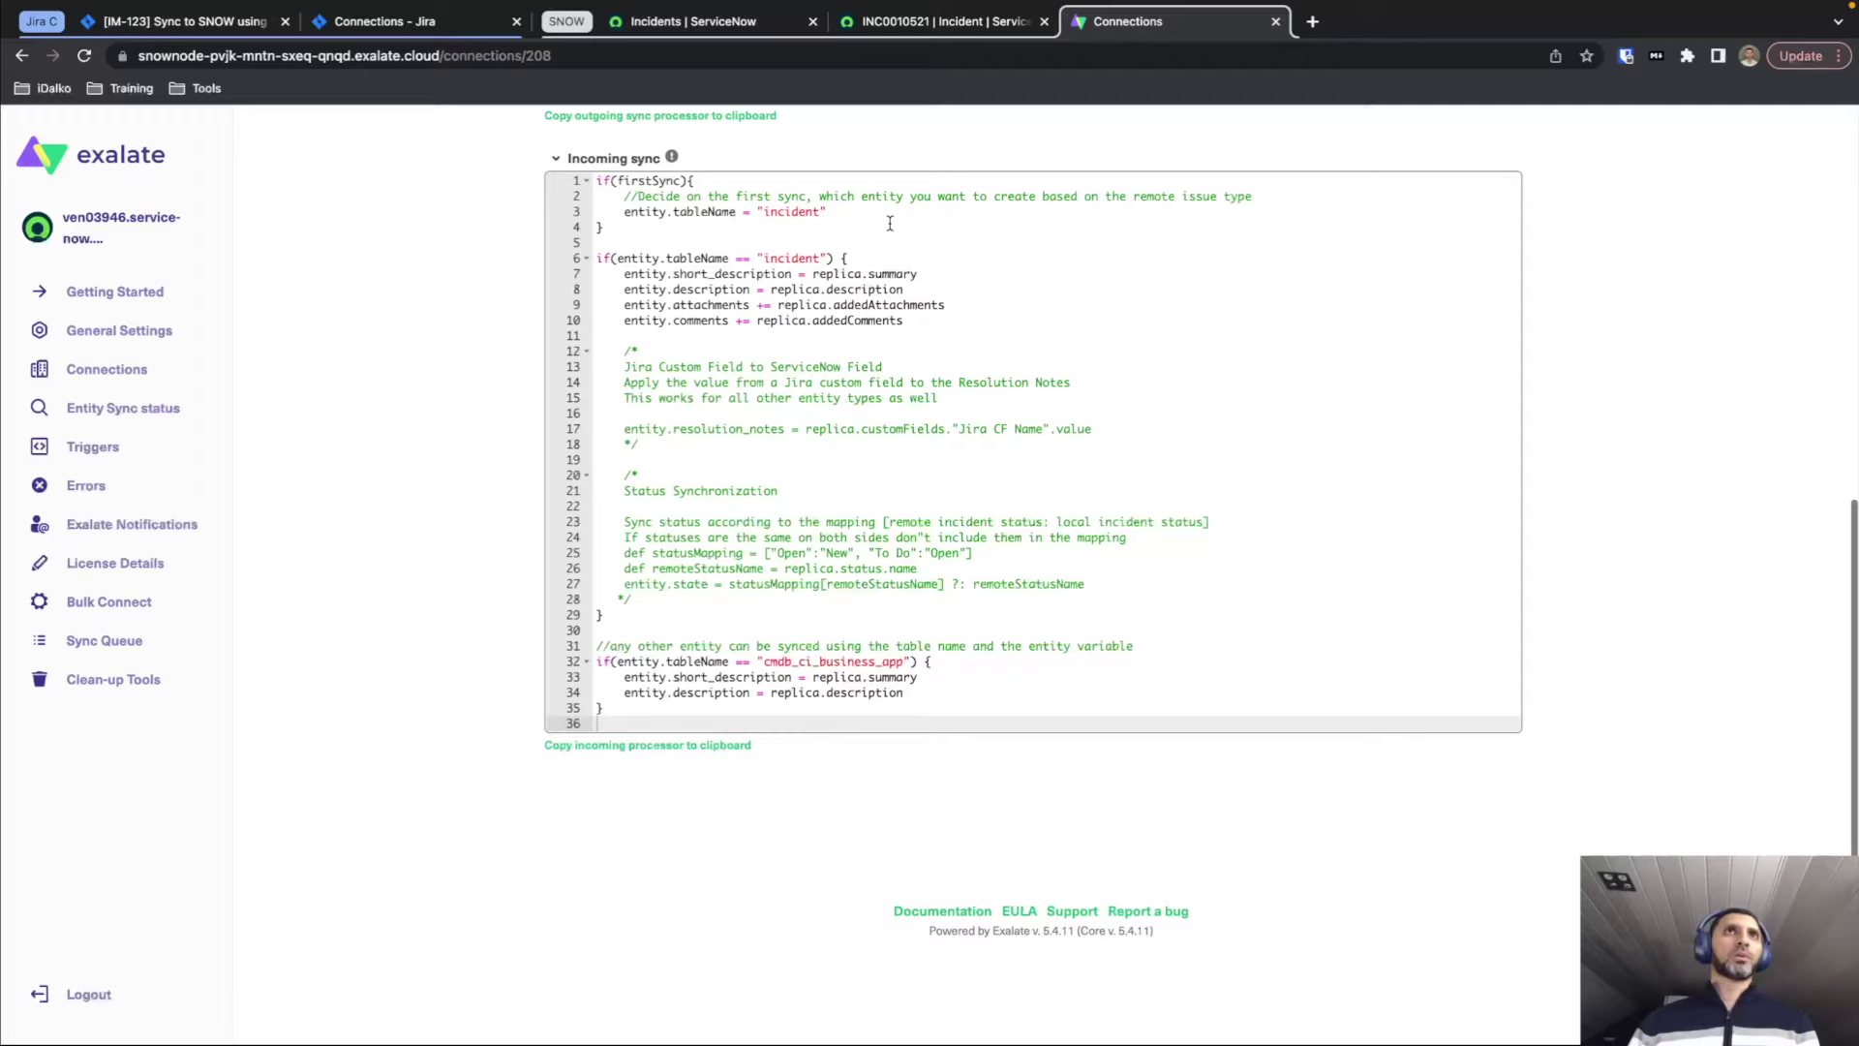
pyautogui.scroll(1, 889, 223)
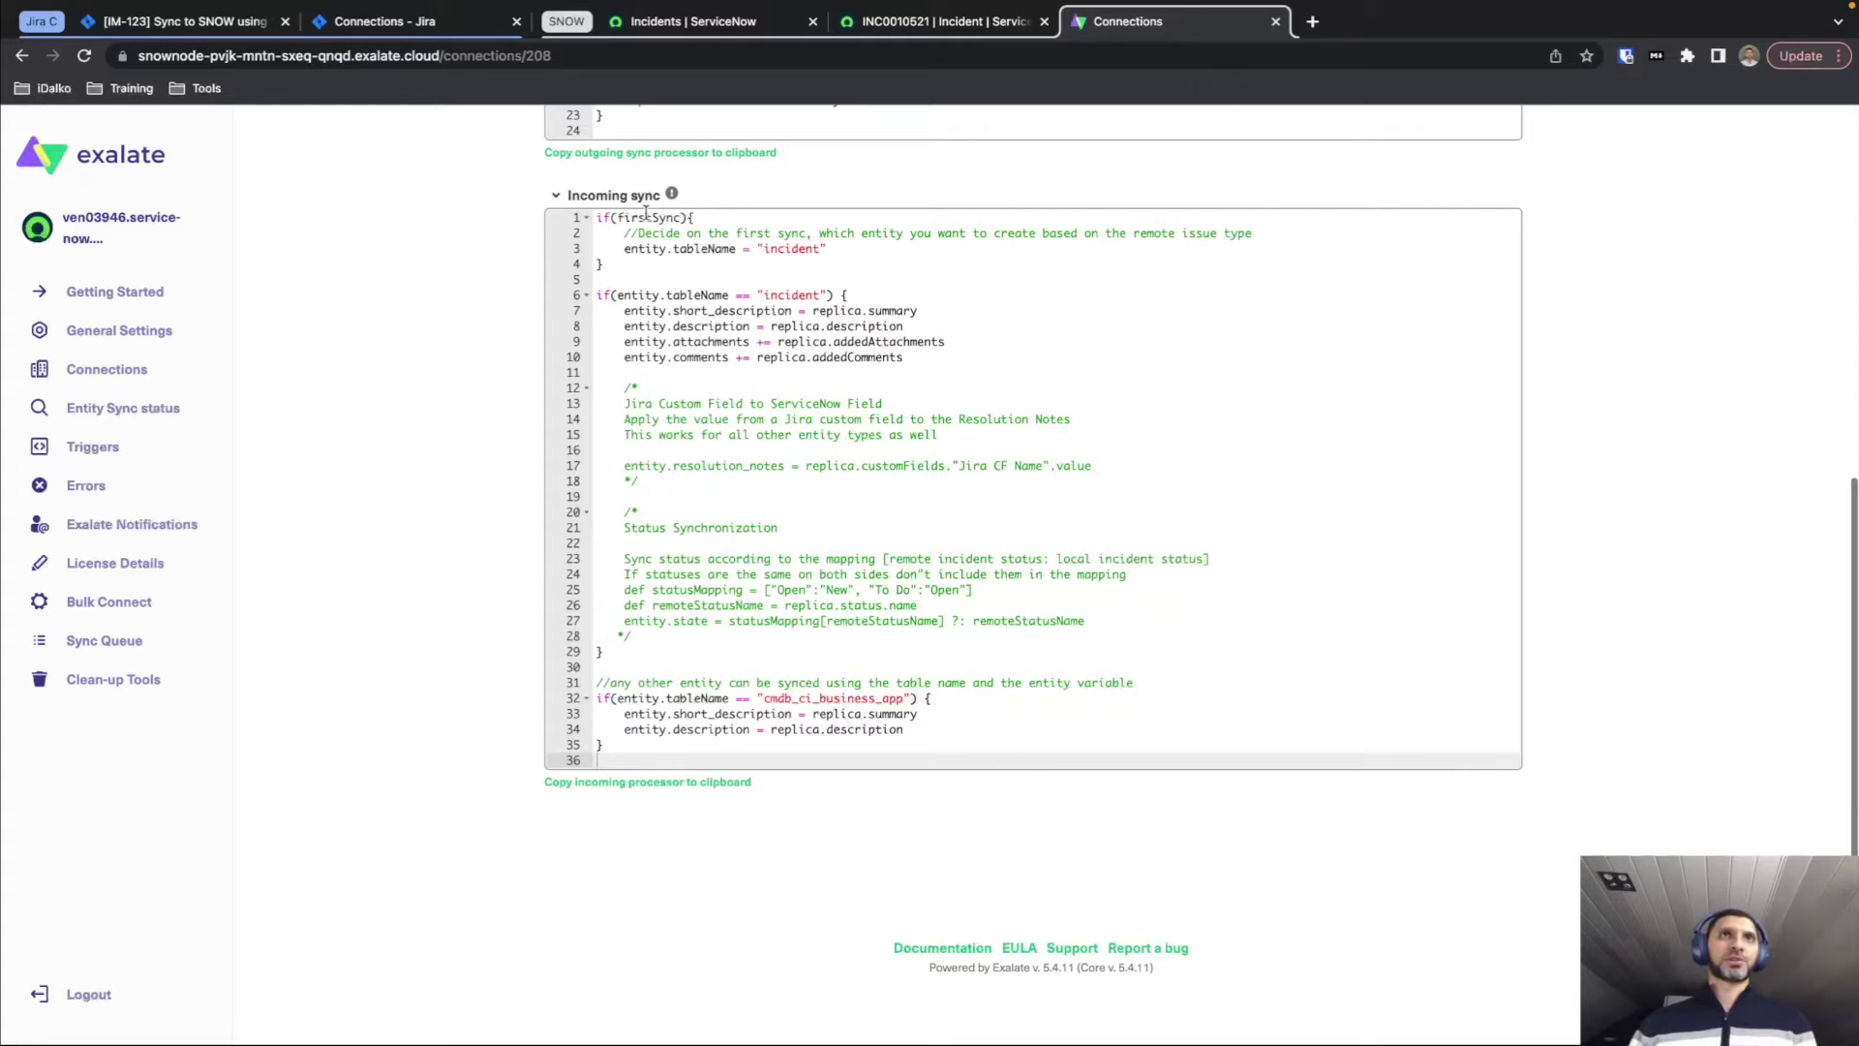
pyautogui.click(696, 218)
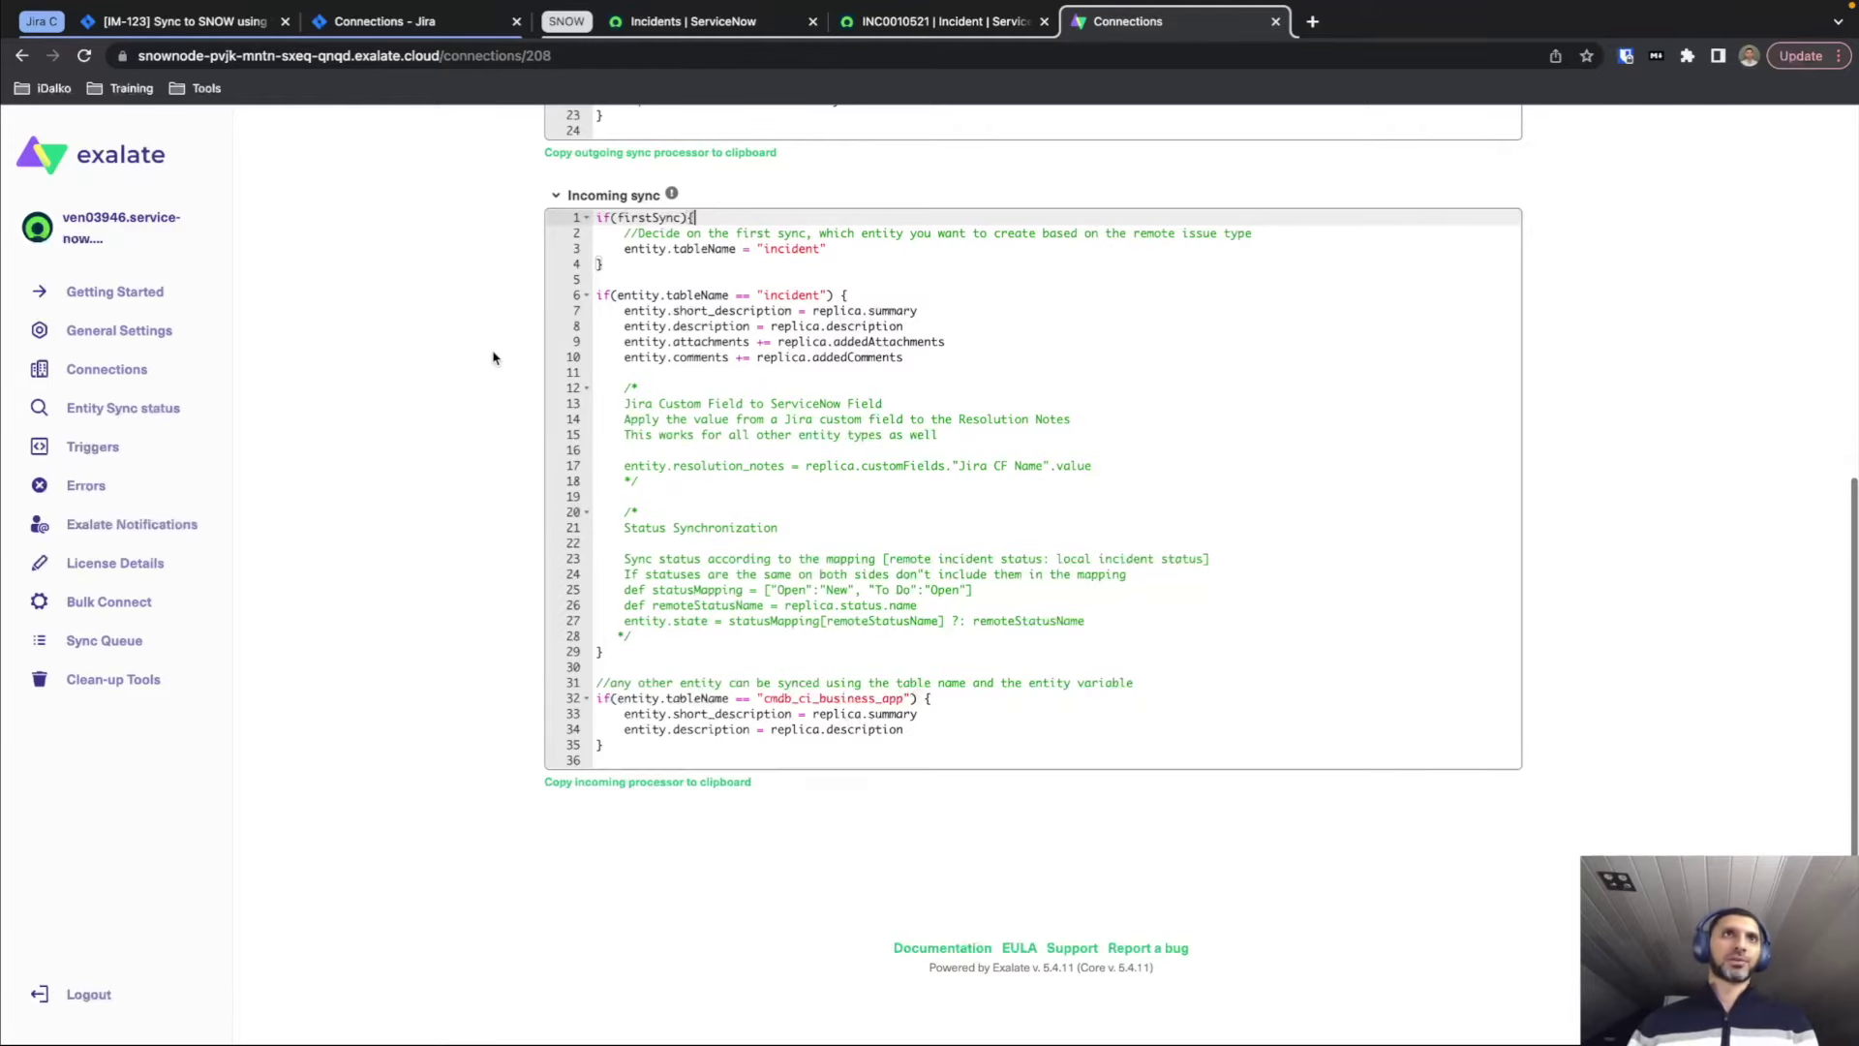
pyautogui.scroll(1, 493, 358)
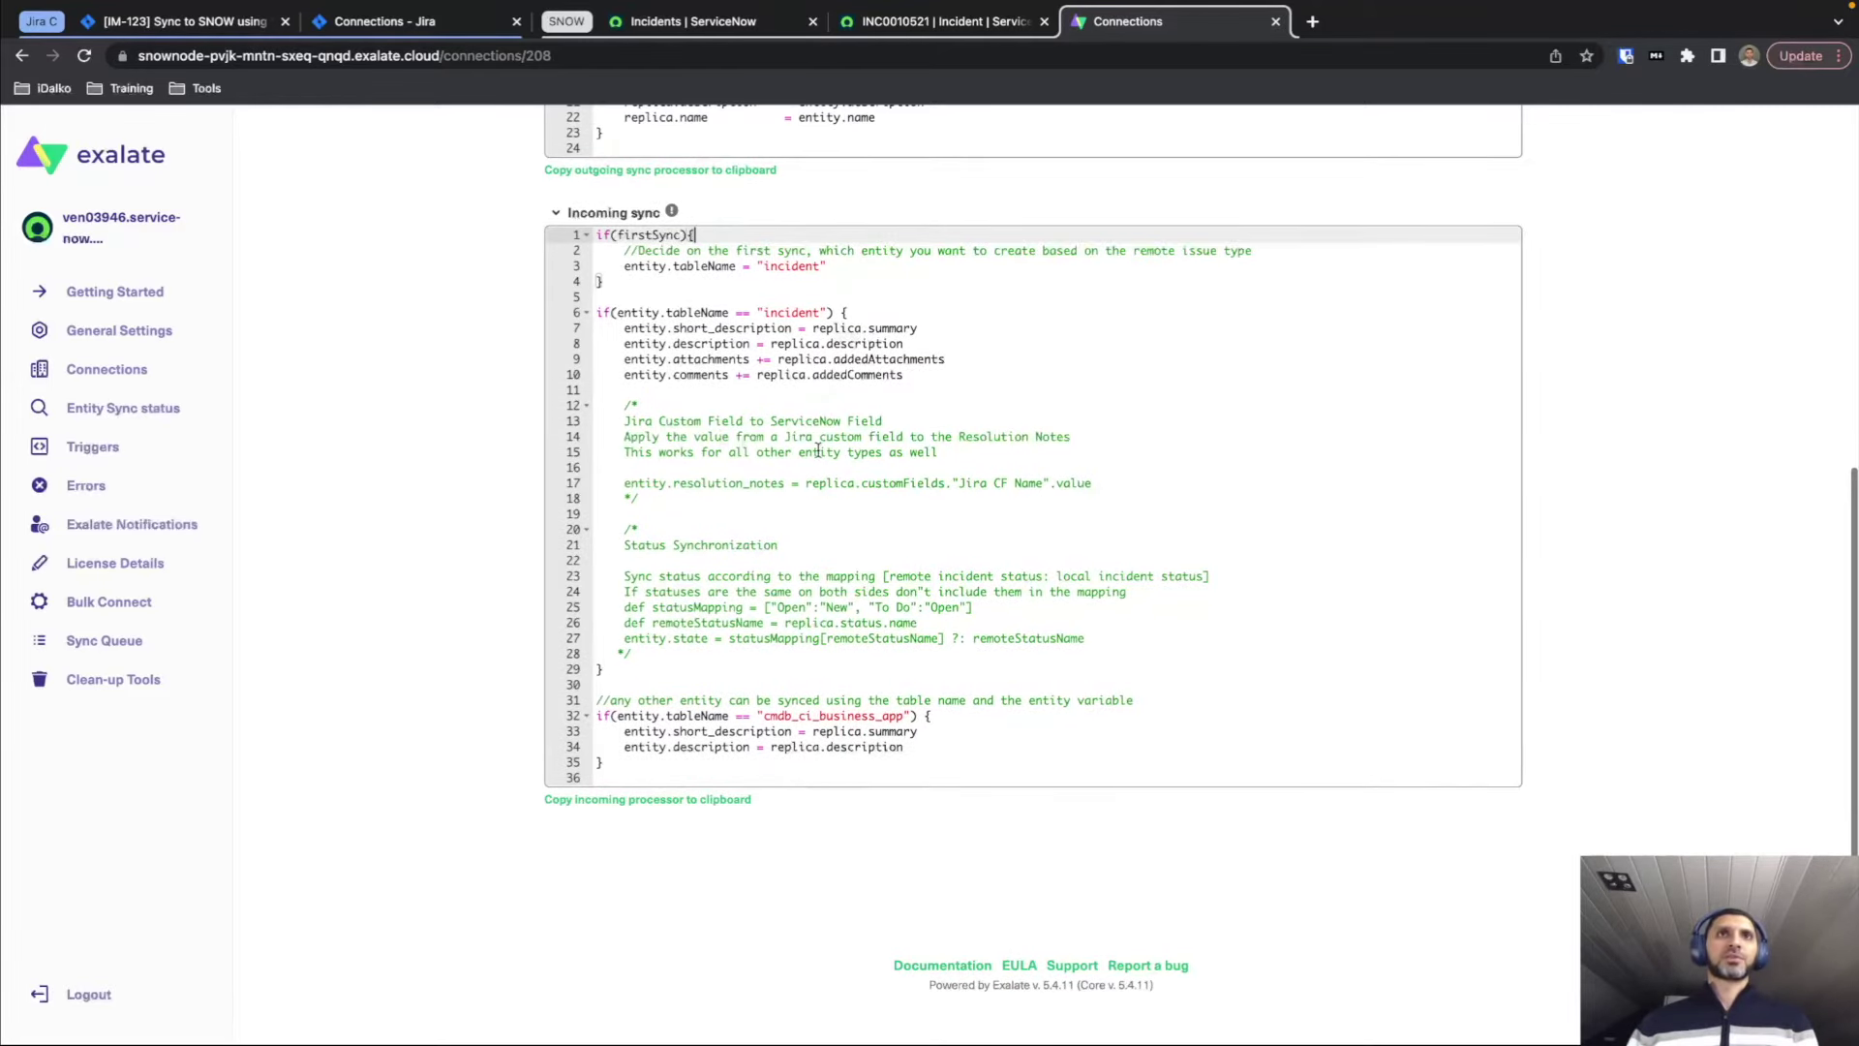
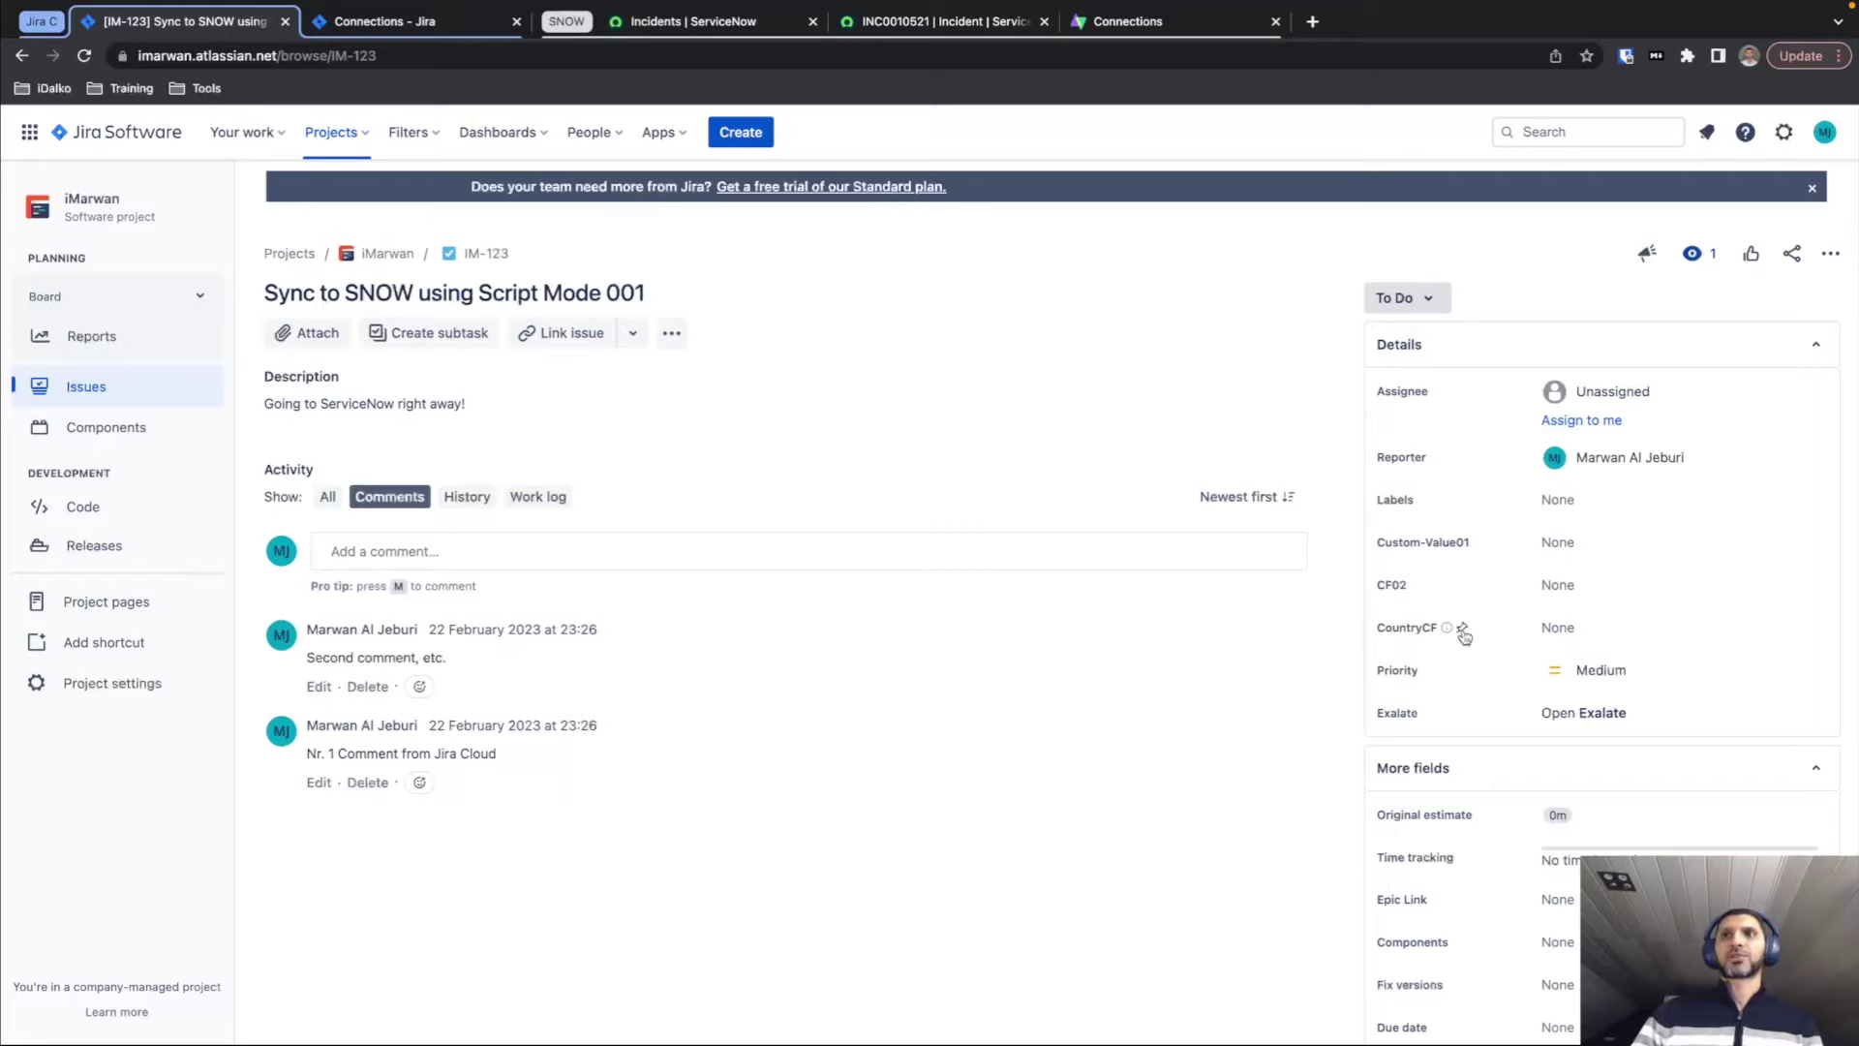
# Inspect the CountryCF options and the CF02 field on Jira issue IM-123 without changing either value.
pyautogui.click(1554, 629)
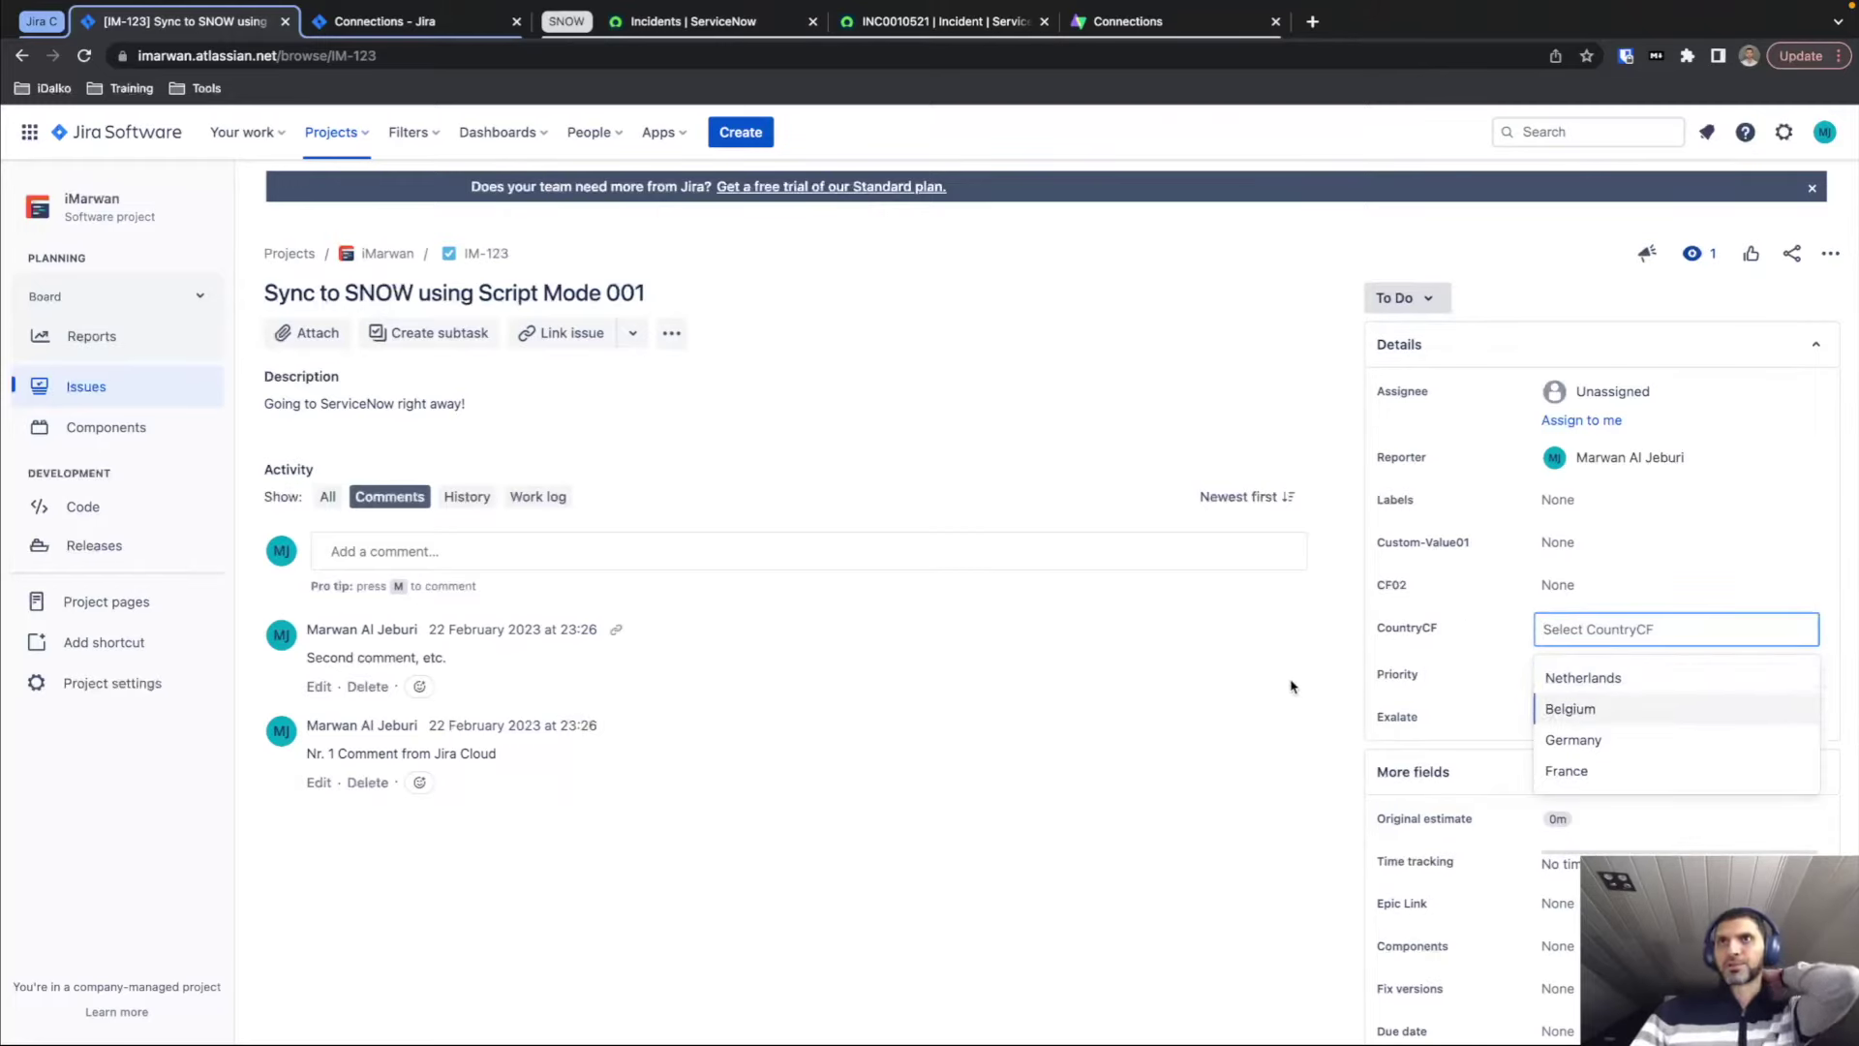
pyautogui.click(1333, 668)
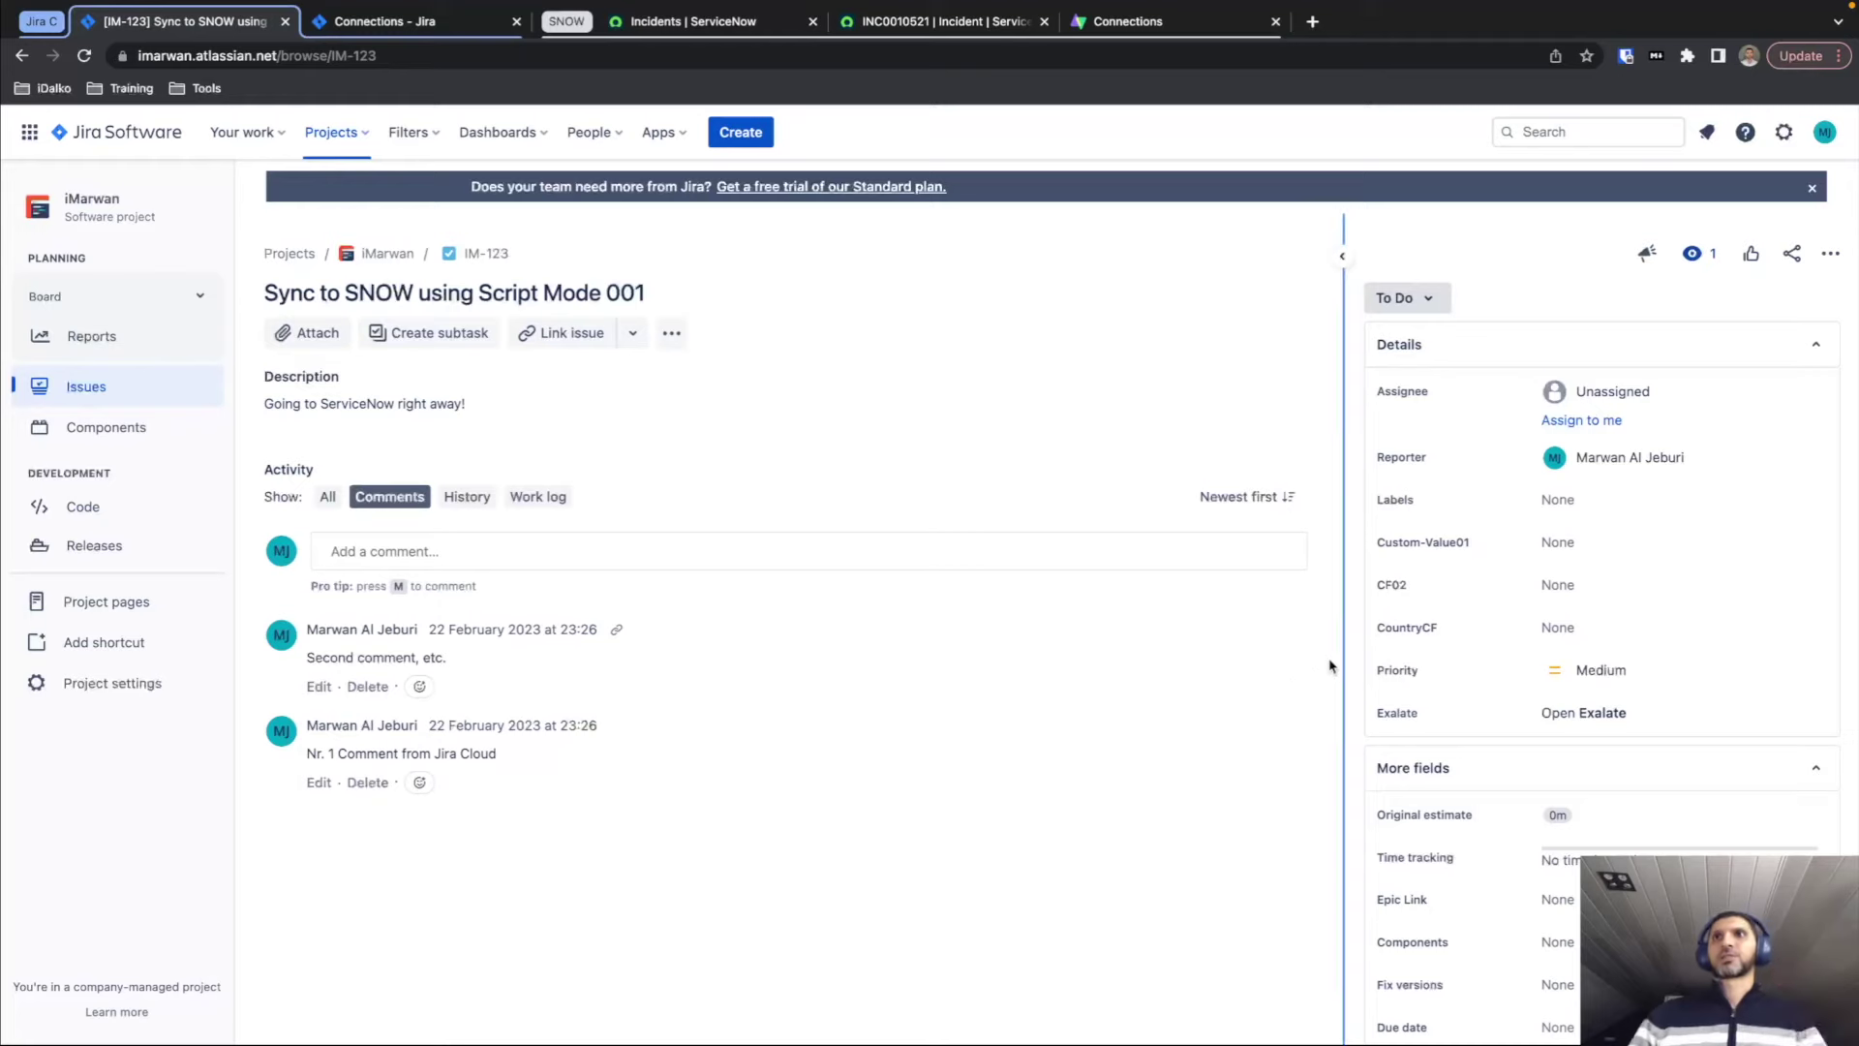
pyautogui.click(1560, 581)
pyautogui.click(1223, 699)
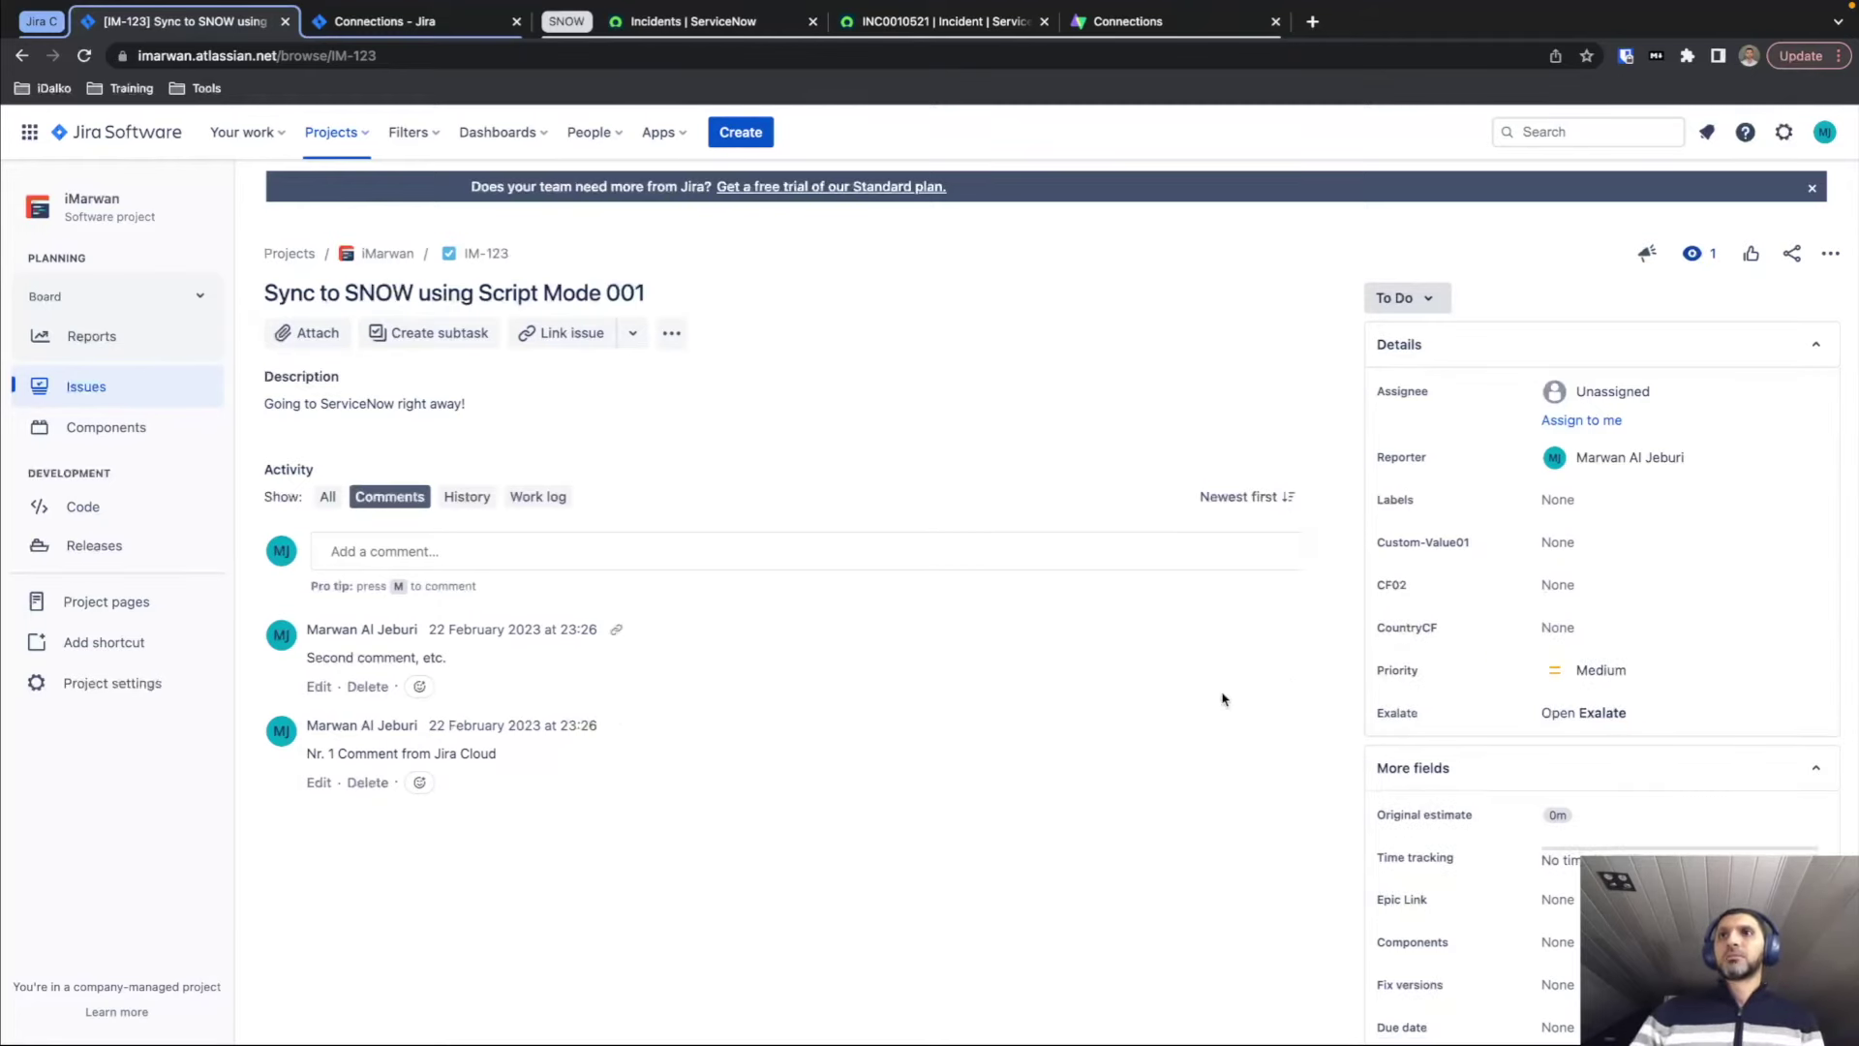
# Inspect the Jira Mood field and the CountryJira options on the synced ServiceNow incident, leaving both empty.
pyautogui.click(883, 29)
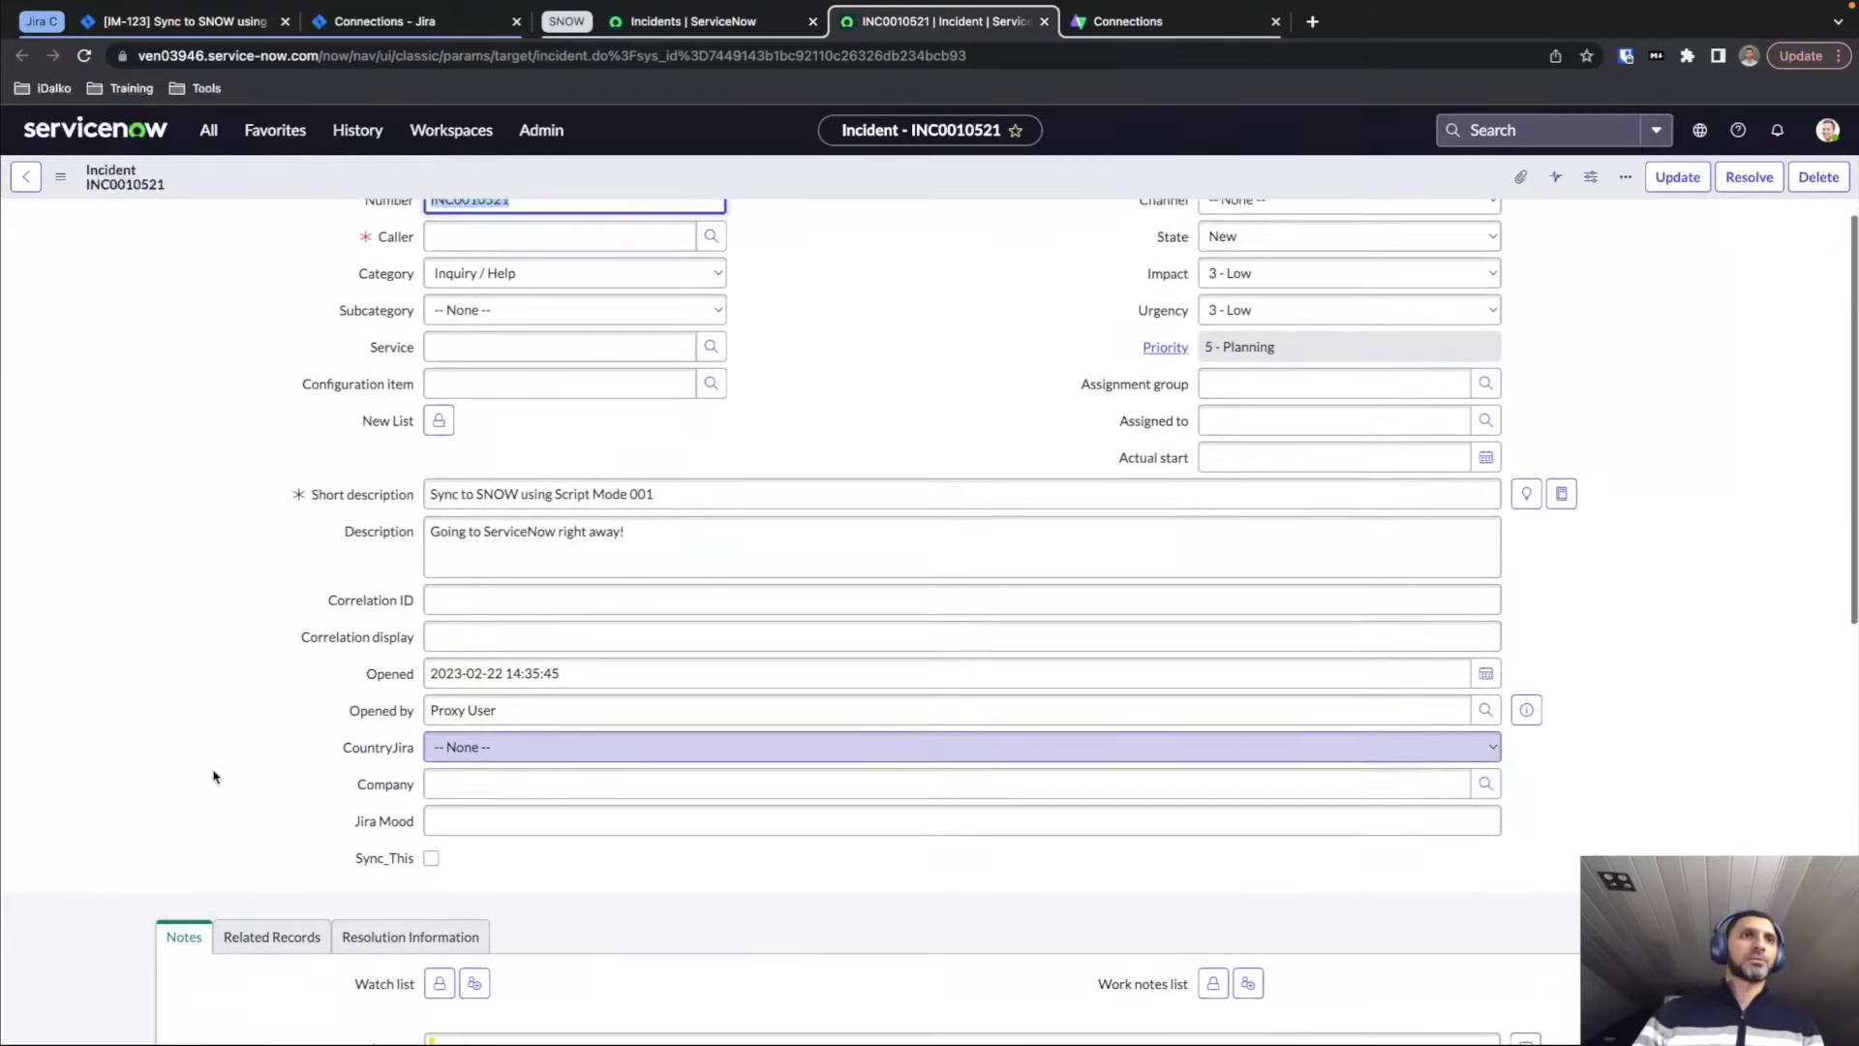
pyautogui.scroll(-2, 214, 776)
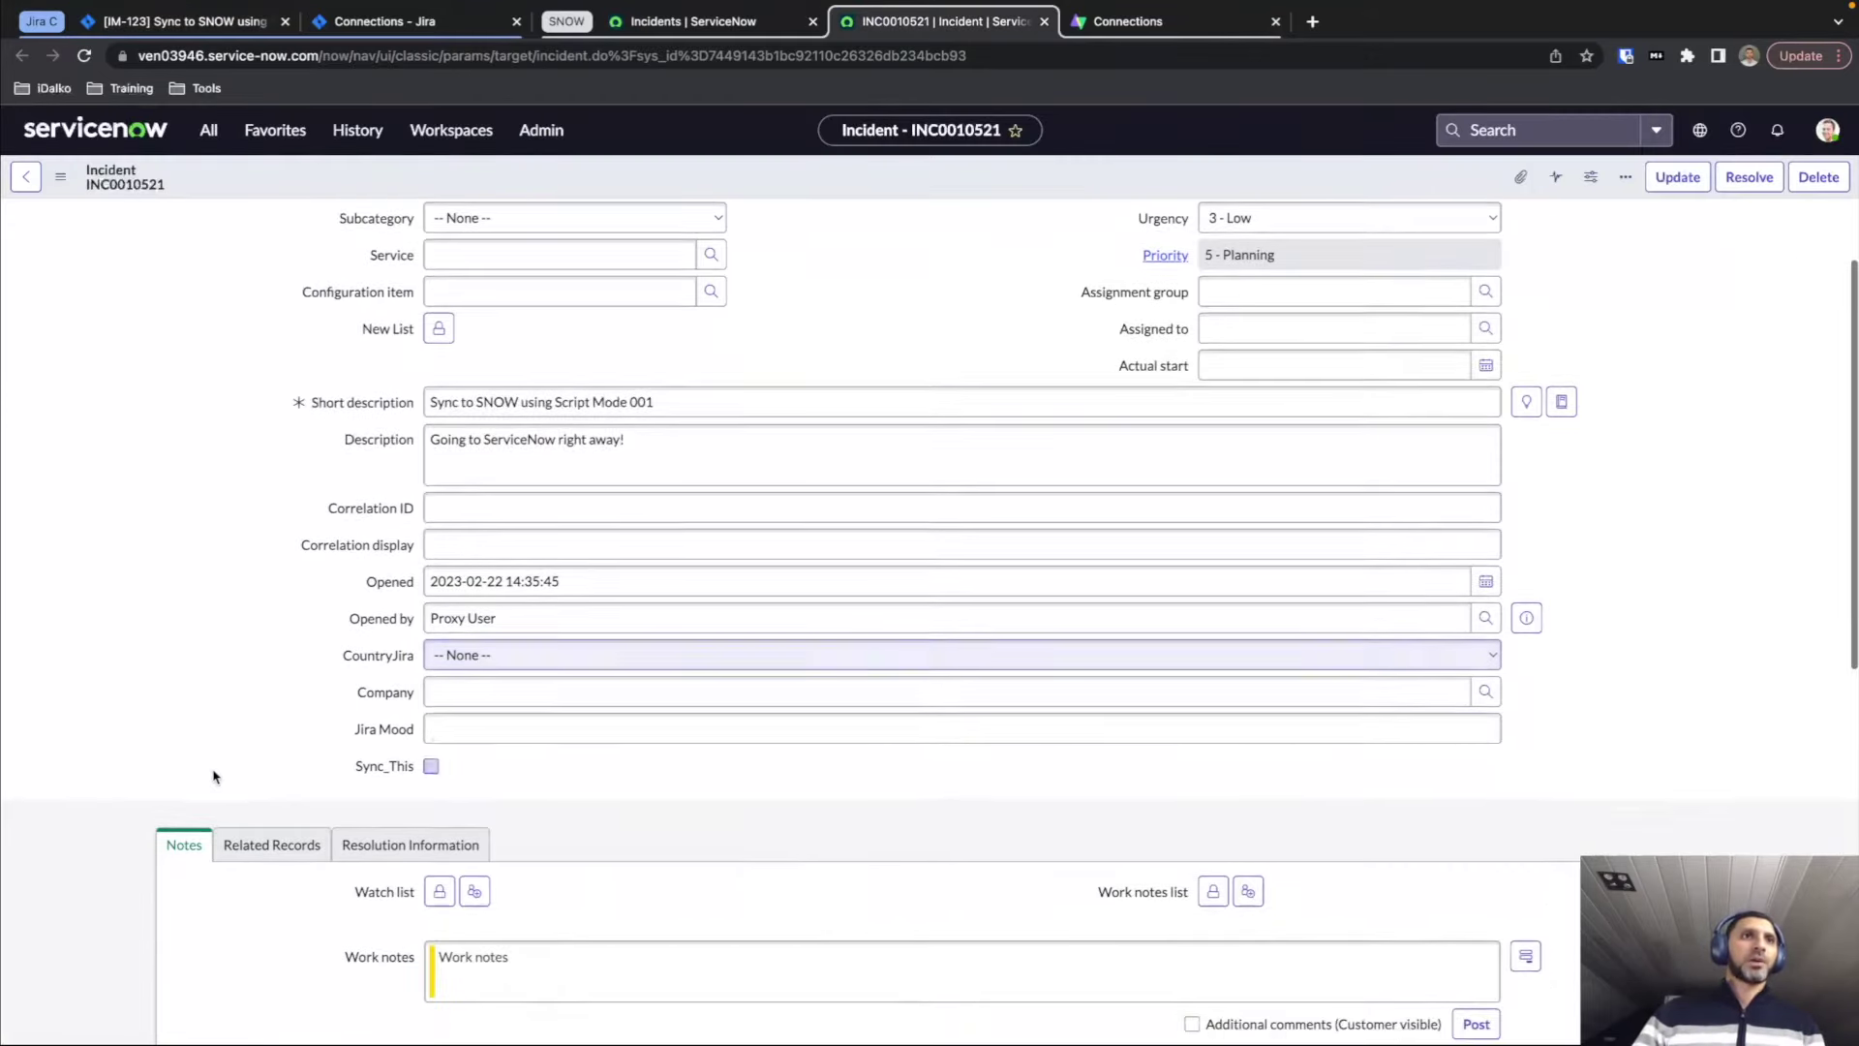
pyautogui.click(523, 732)
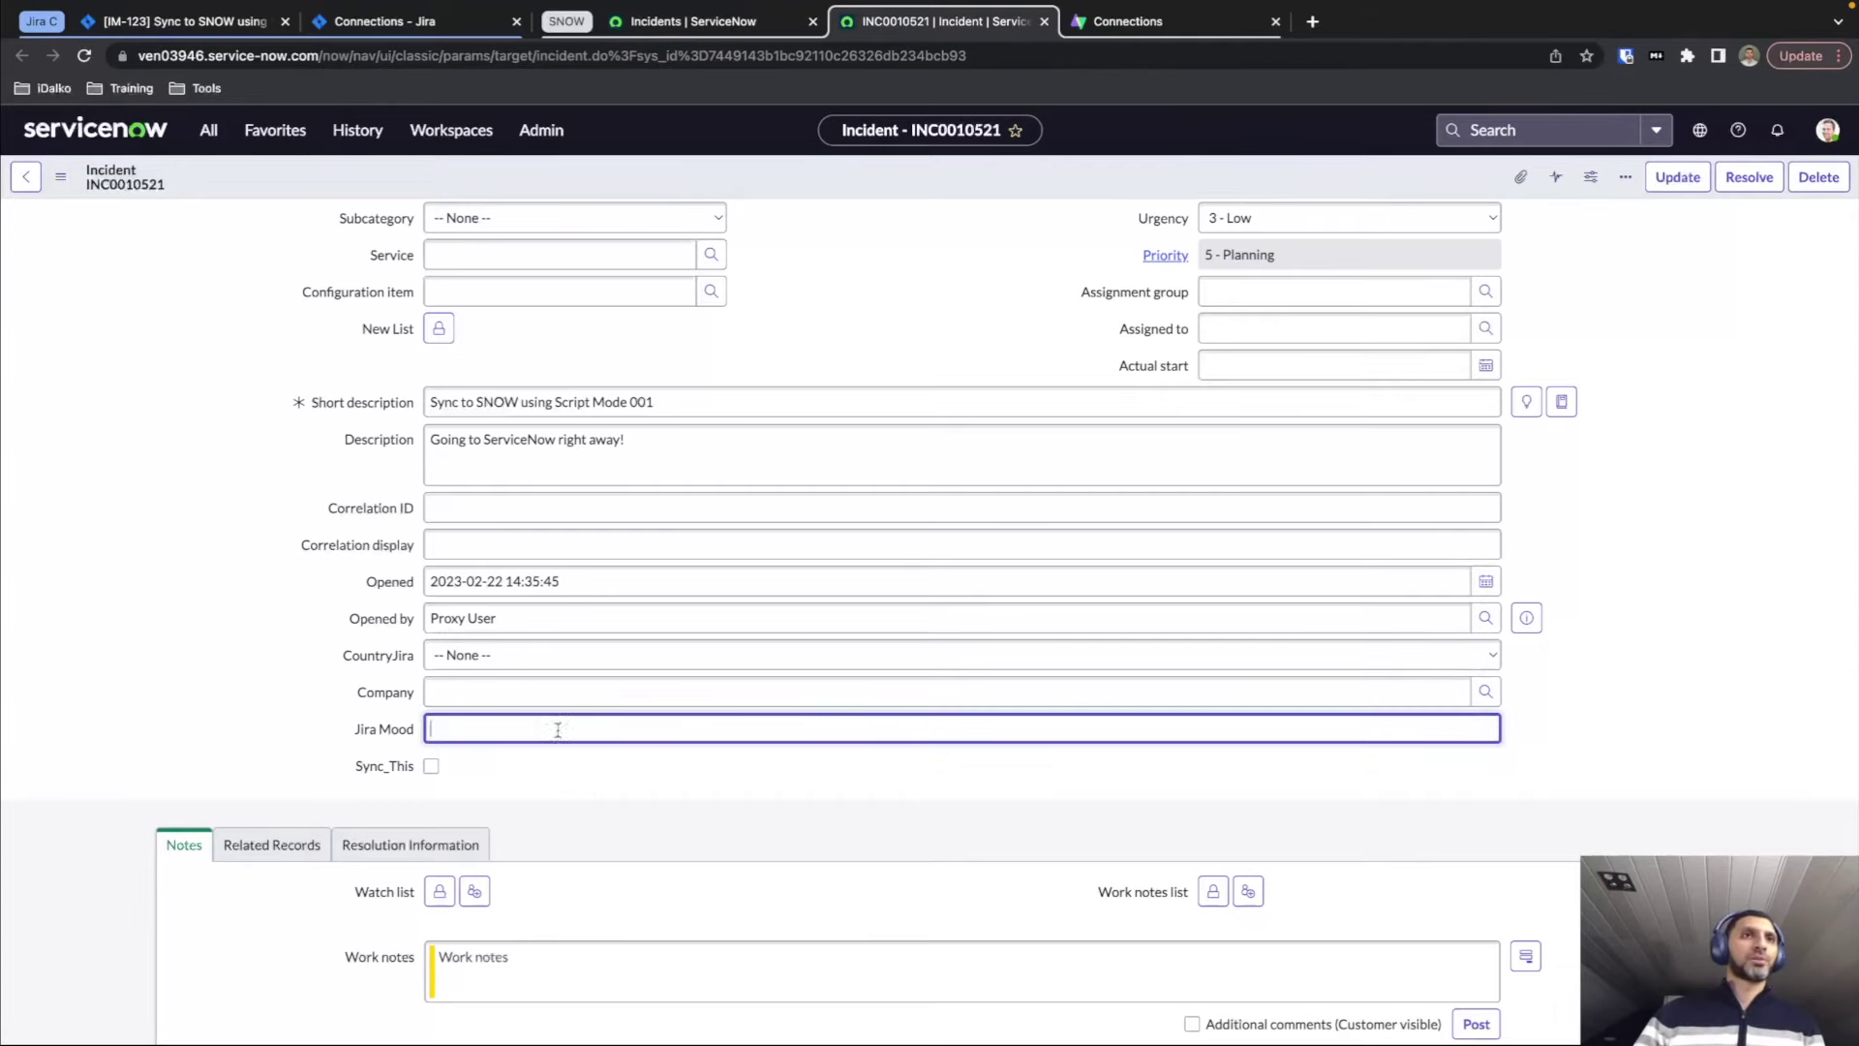
pyautogui.click(478, 658)
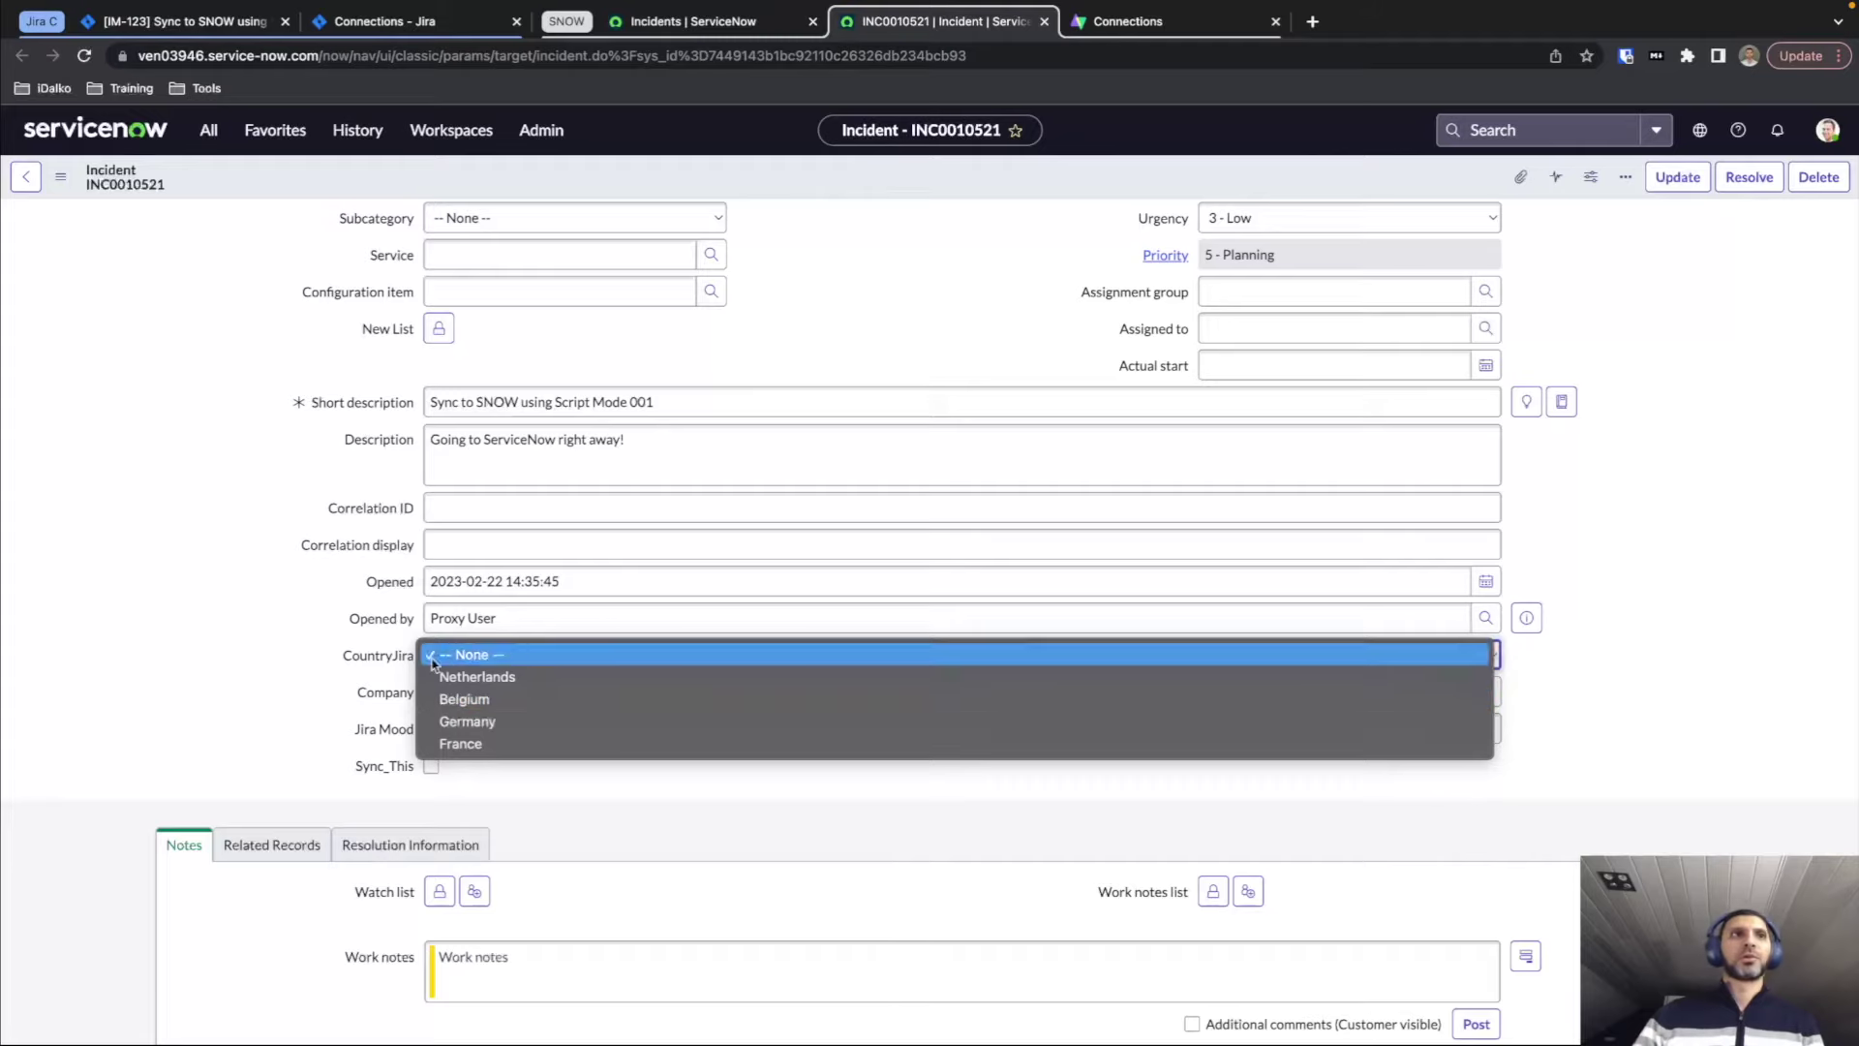
pyautogui.click(244, 697)
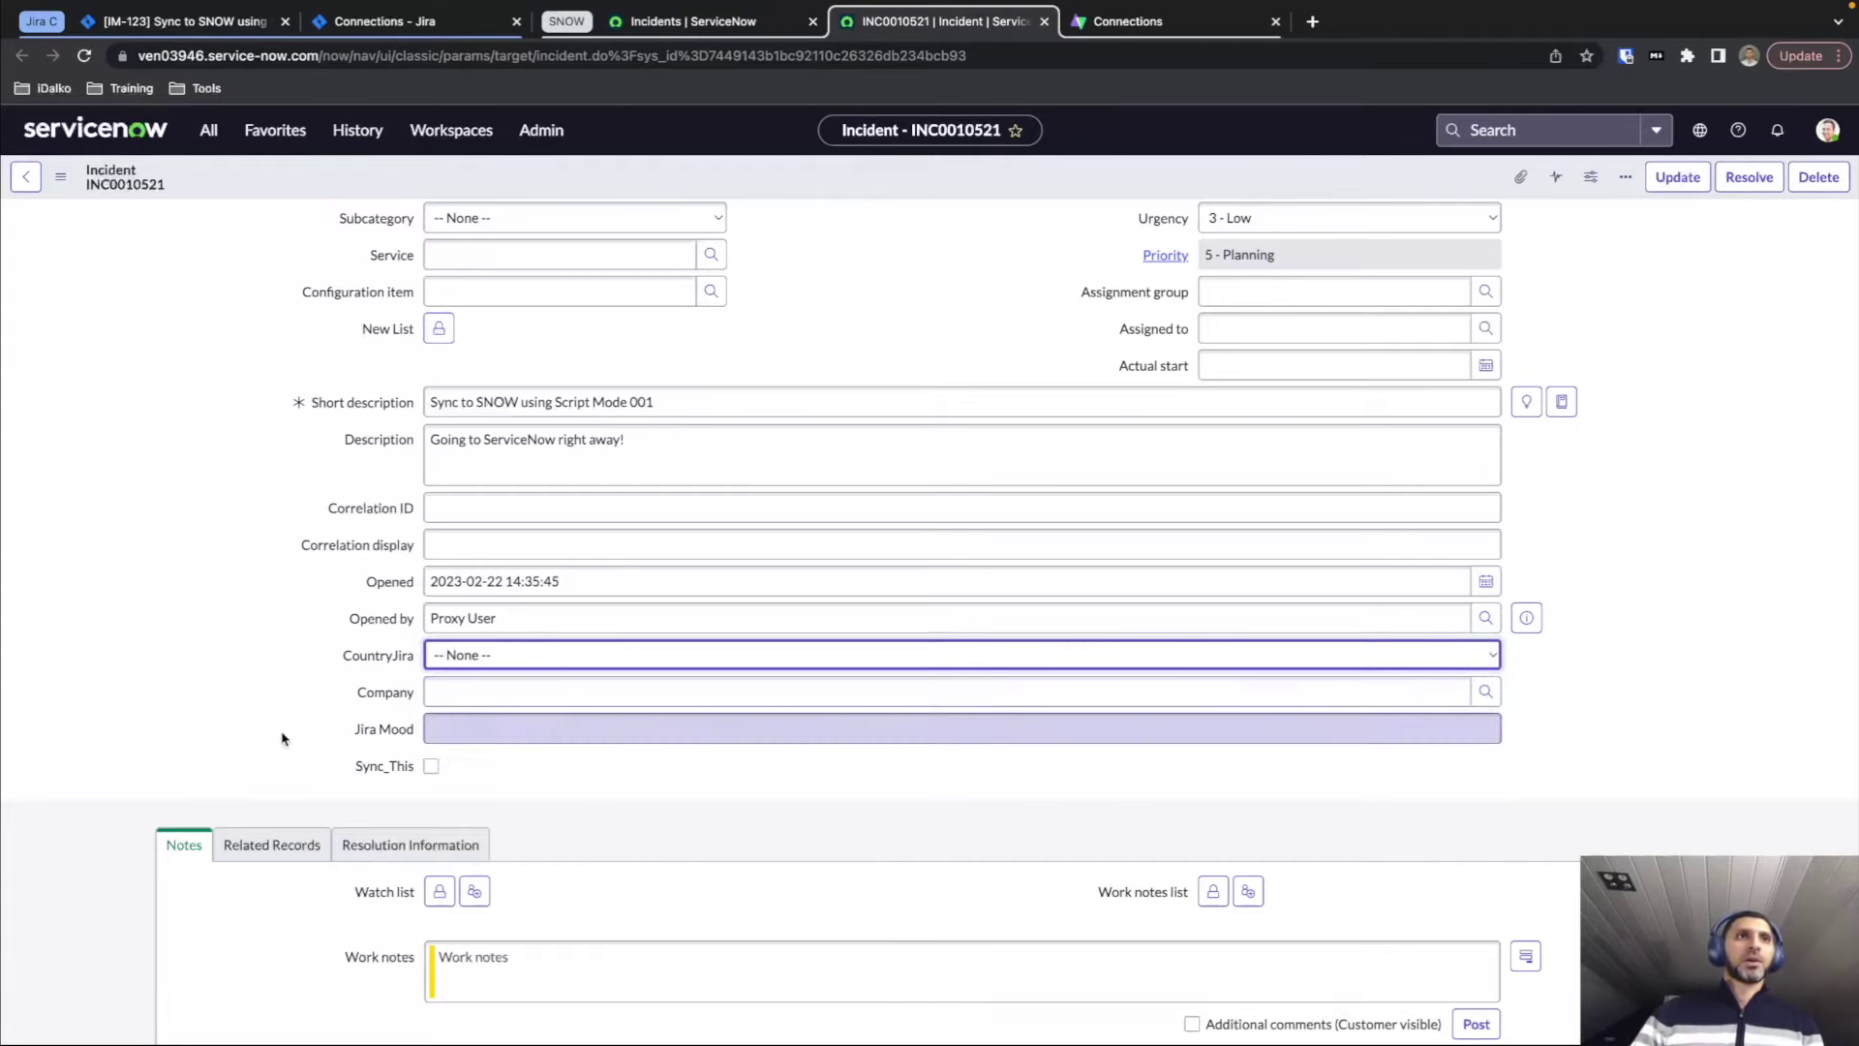
pyautogui.scroll(1, 286, 733)
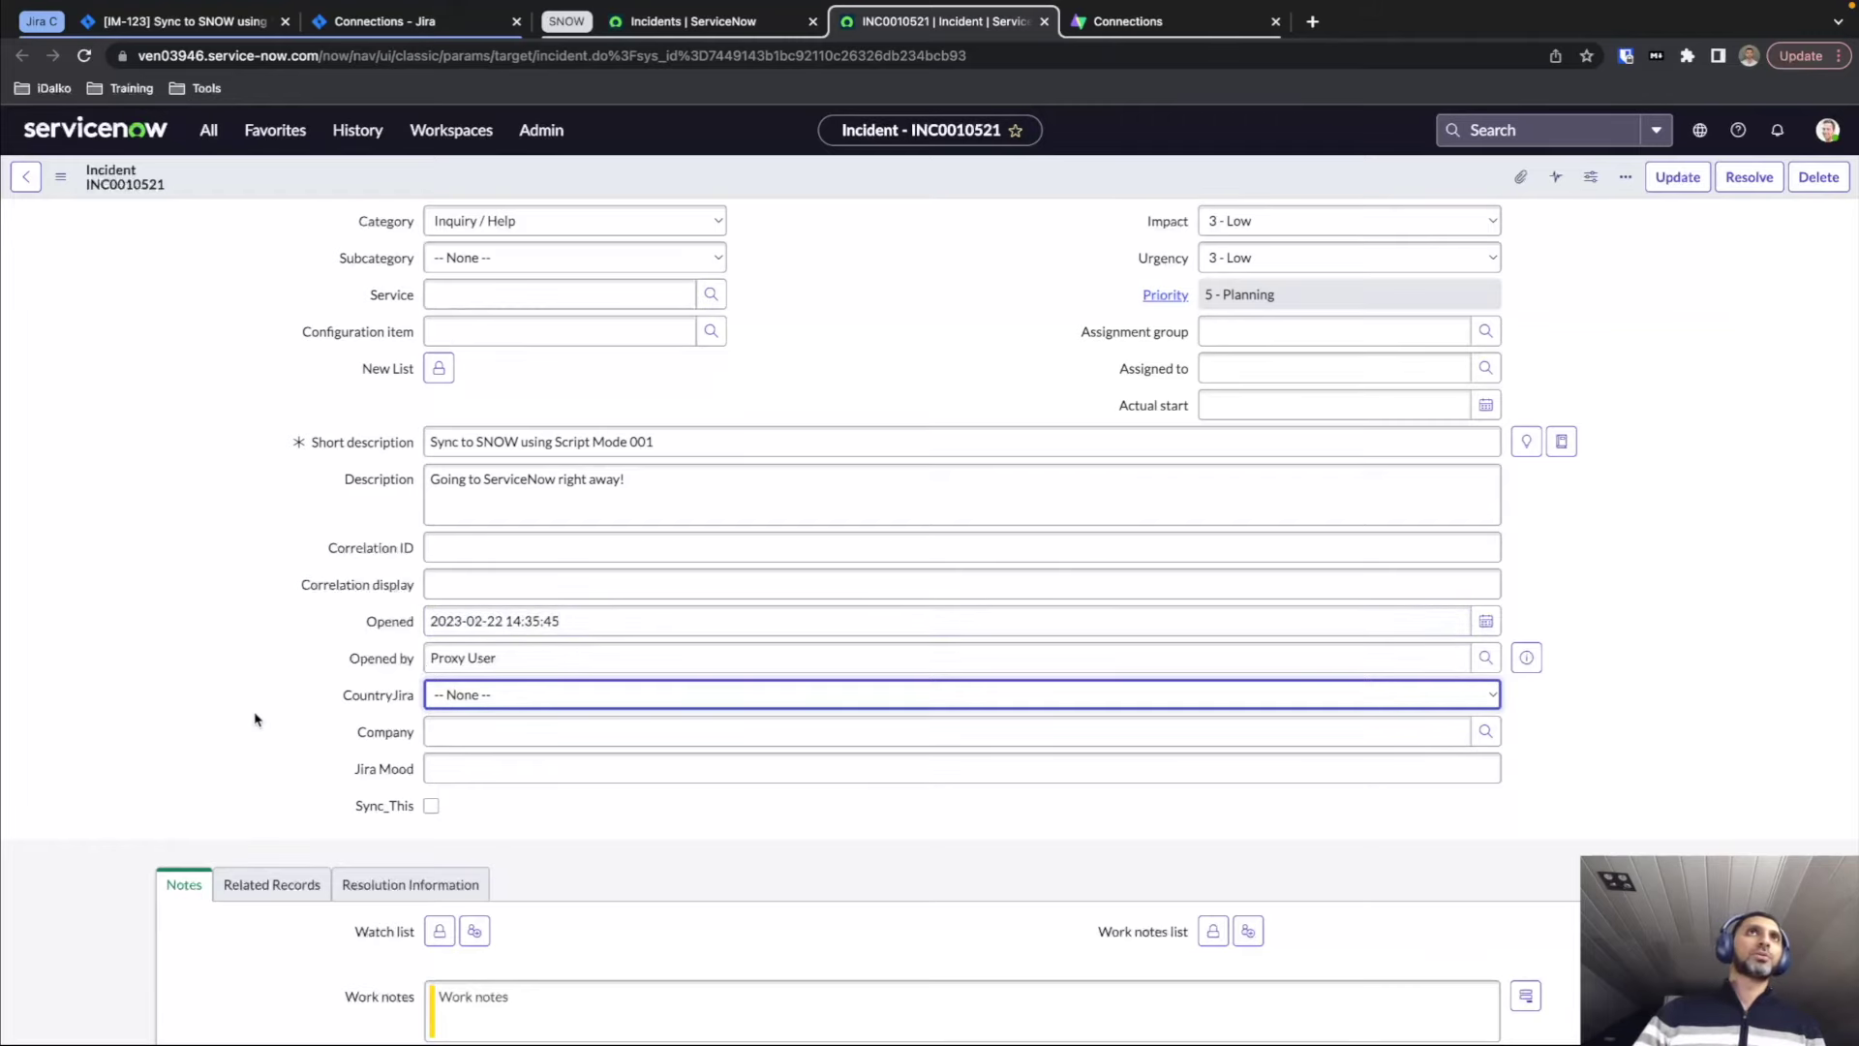
# In Jira's outgoing sync, add replica.customFields.cf02 = issue.customFields."CF02" and replica.customFields."CountryCF" = issue.customFields."CountryCF" below the project line.
pyautogui.click(226, 32)
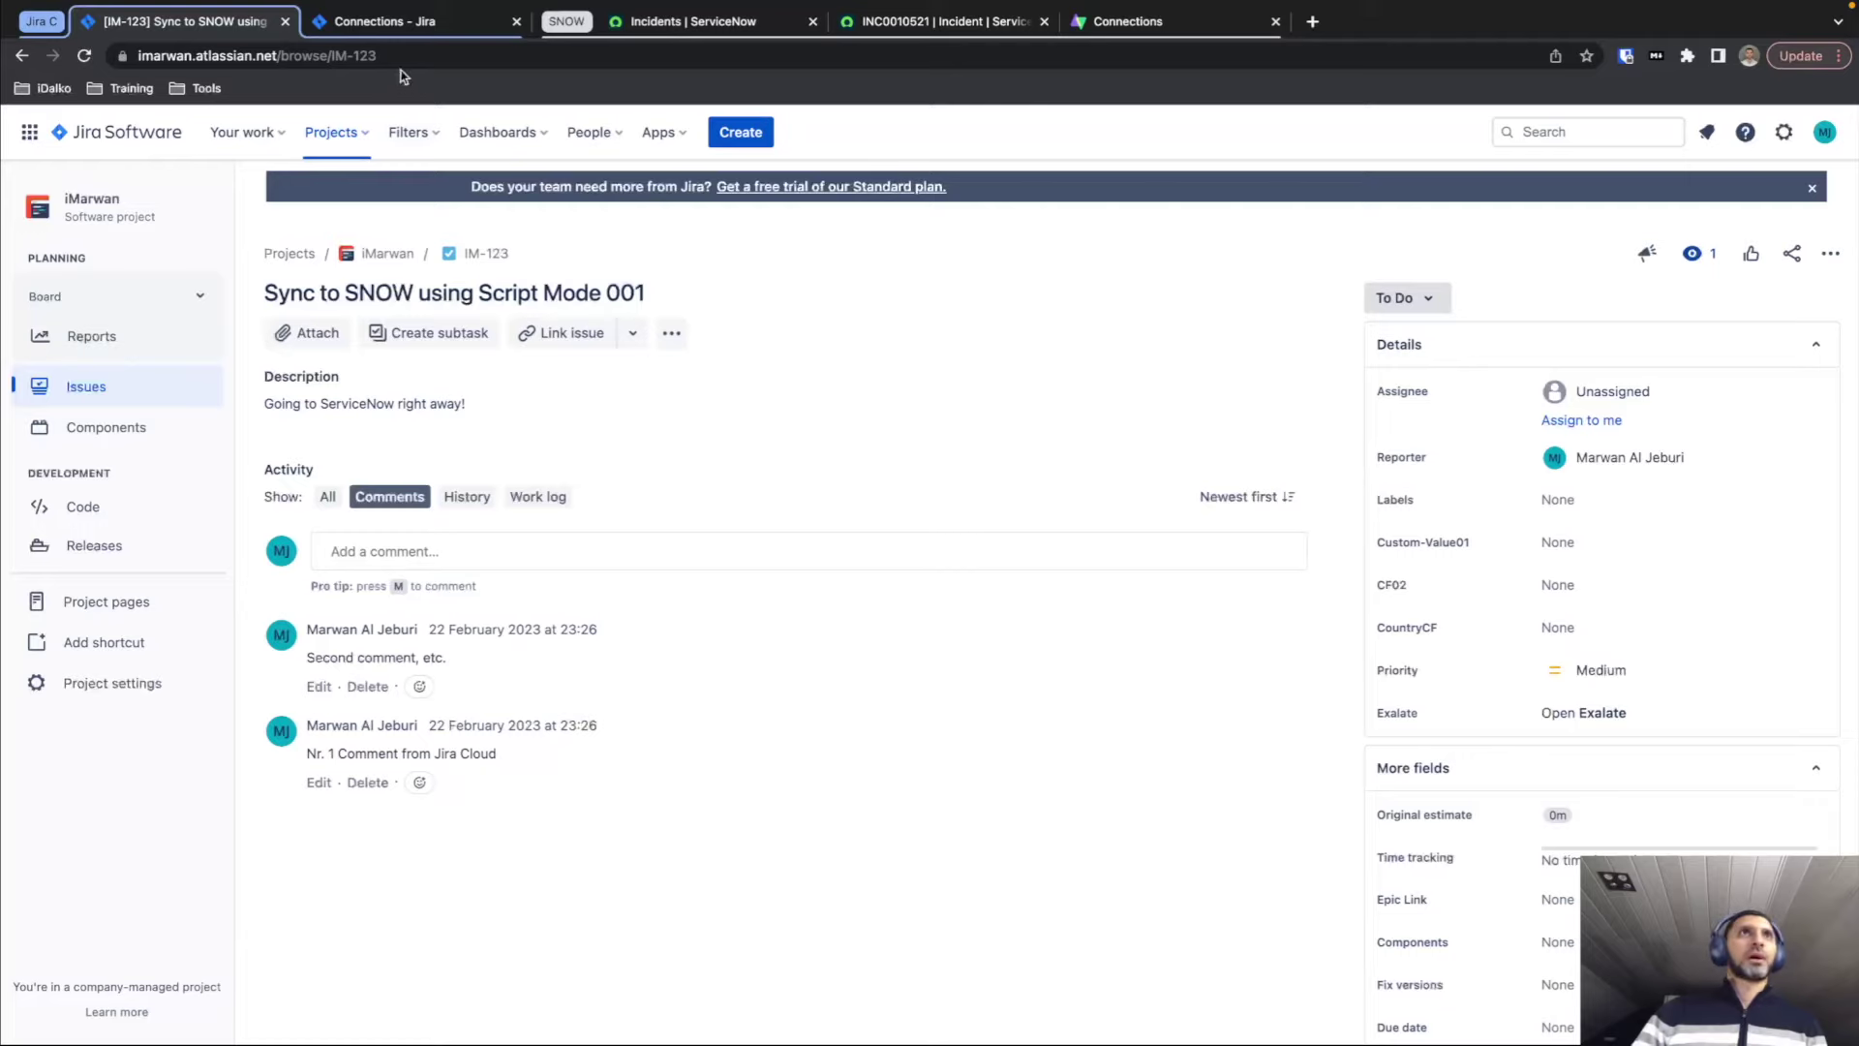
pyautogui.click(406, 25)
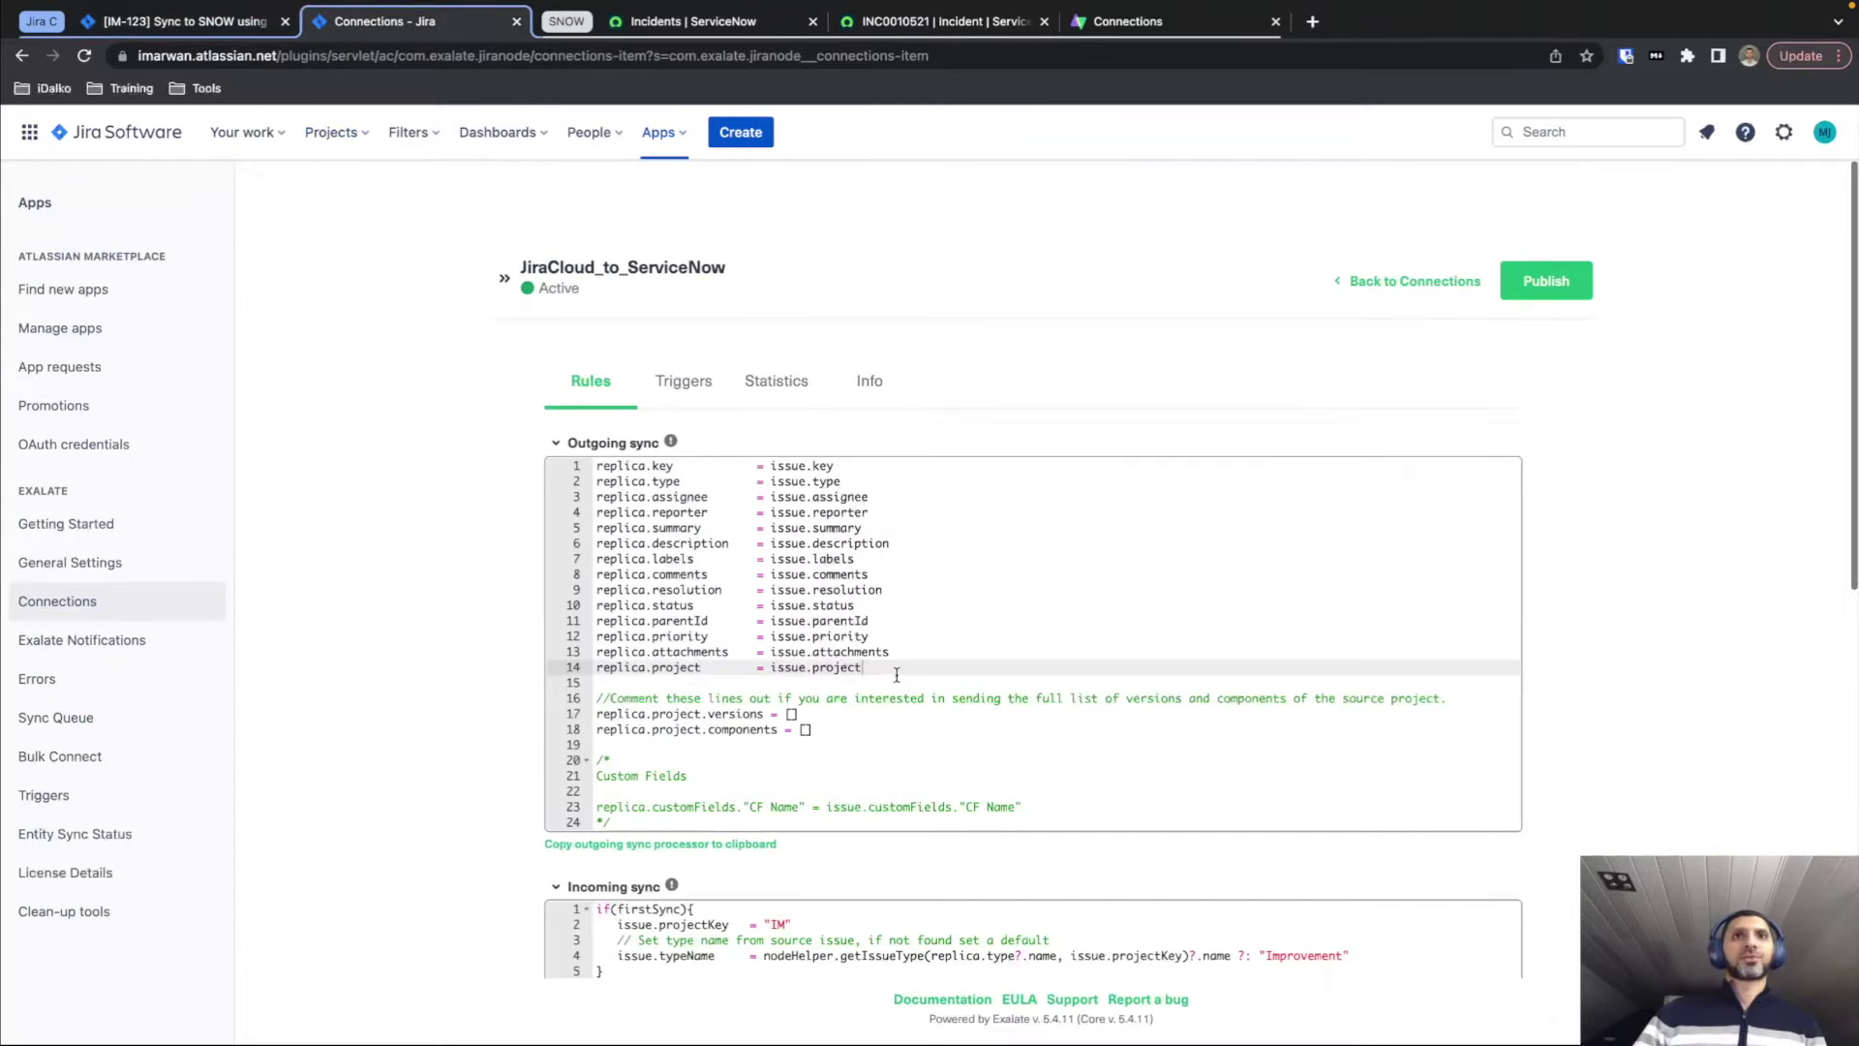
pyautogui.press('Return')
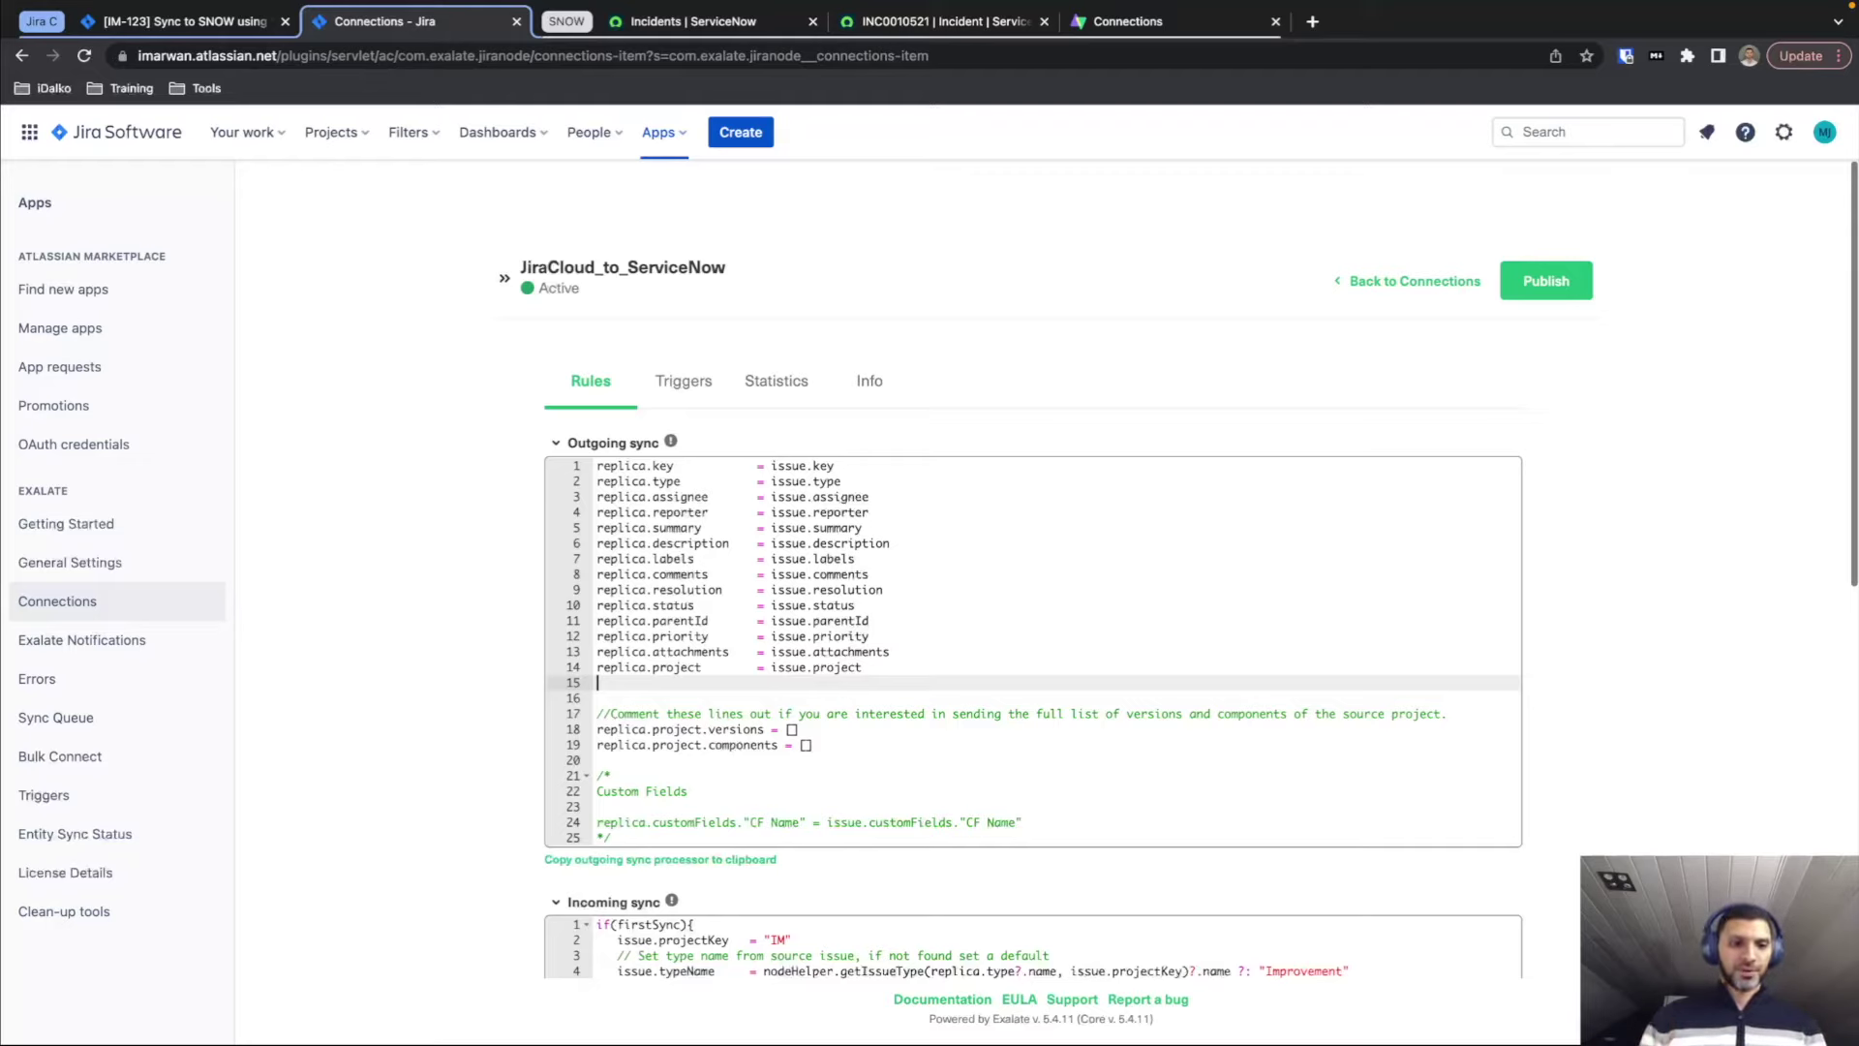
pyautogui.write('replica.customFields.cf02 = issue.customFields."CF02" replica.customFields."CountryCF" = issue.customFields."CountryCF"')
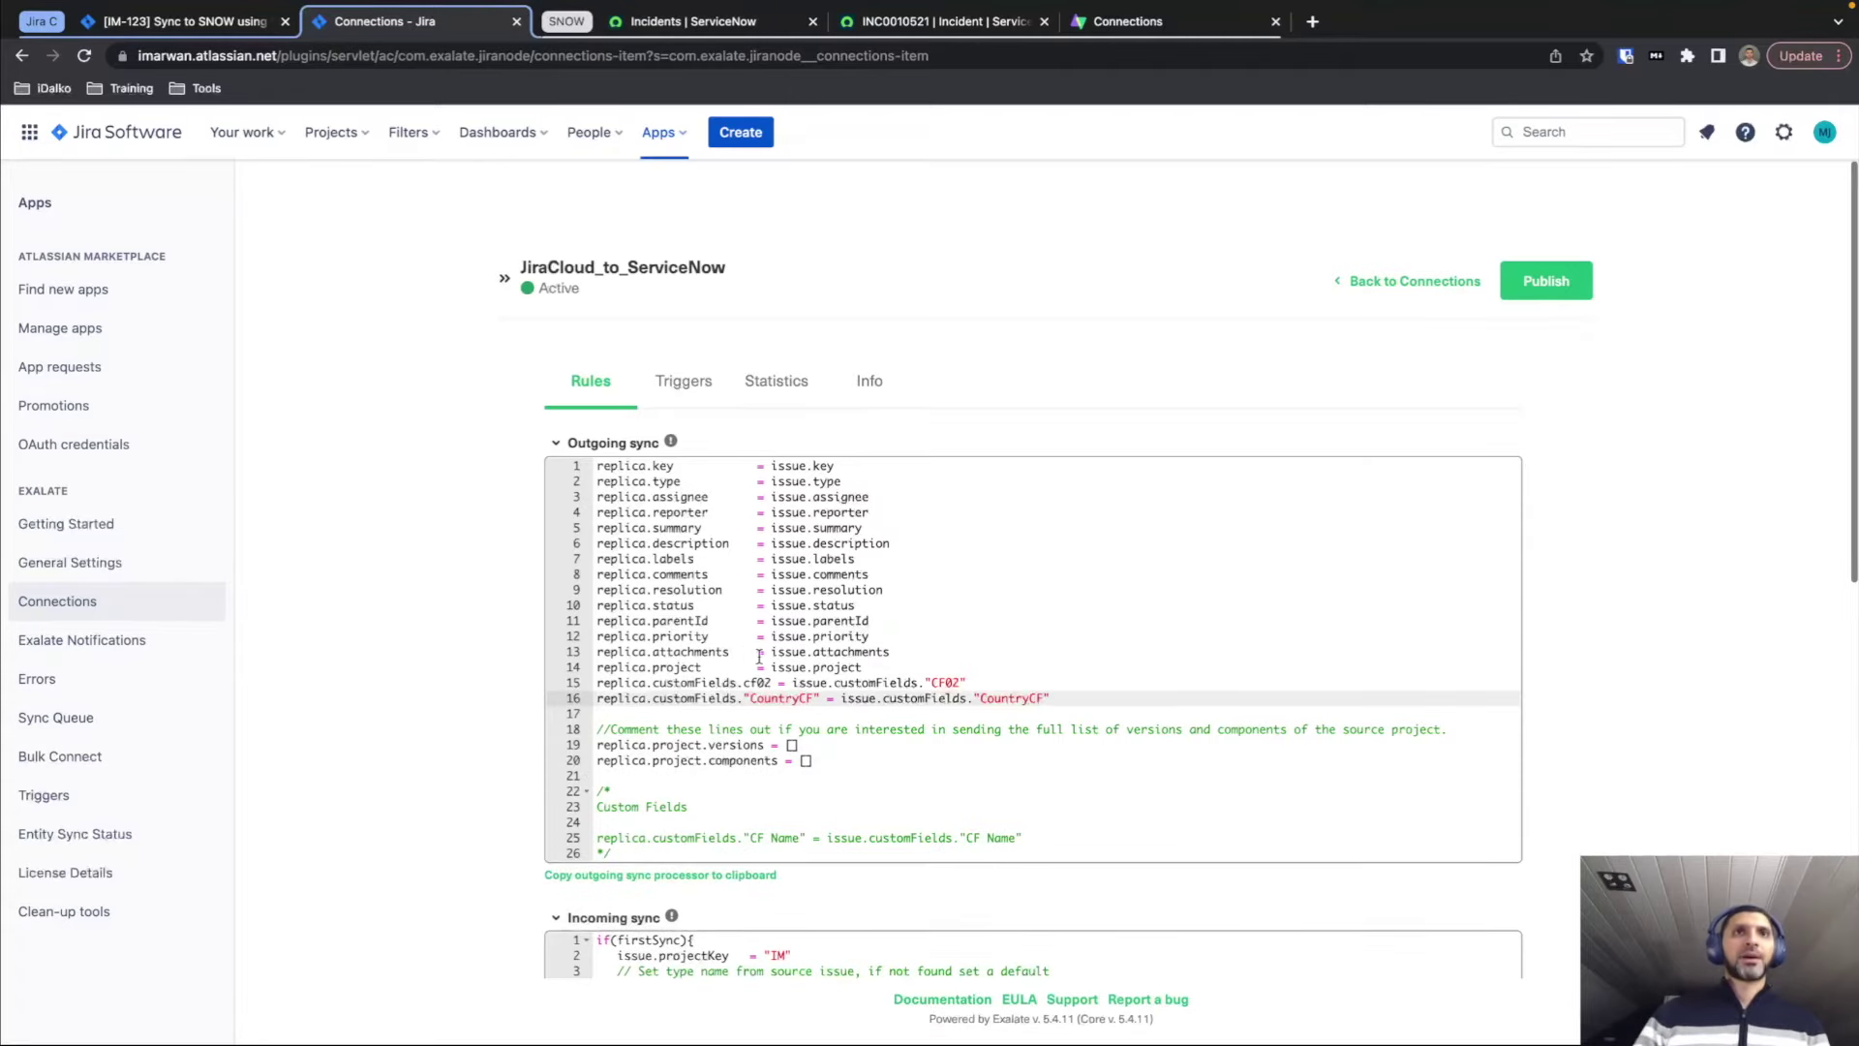
# Review the CF02 and CountryCF lines in the outgoing sync script and publish the Jira connection's changes.
pyautogui.scroll(-1, 741, 666)
pyautogui.scroll(-2, 740, 666)
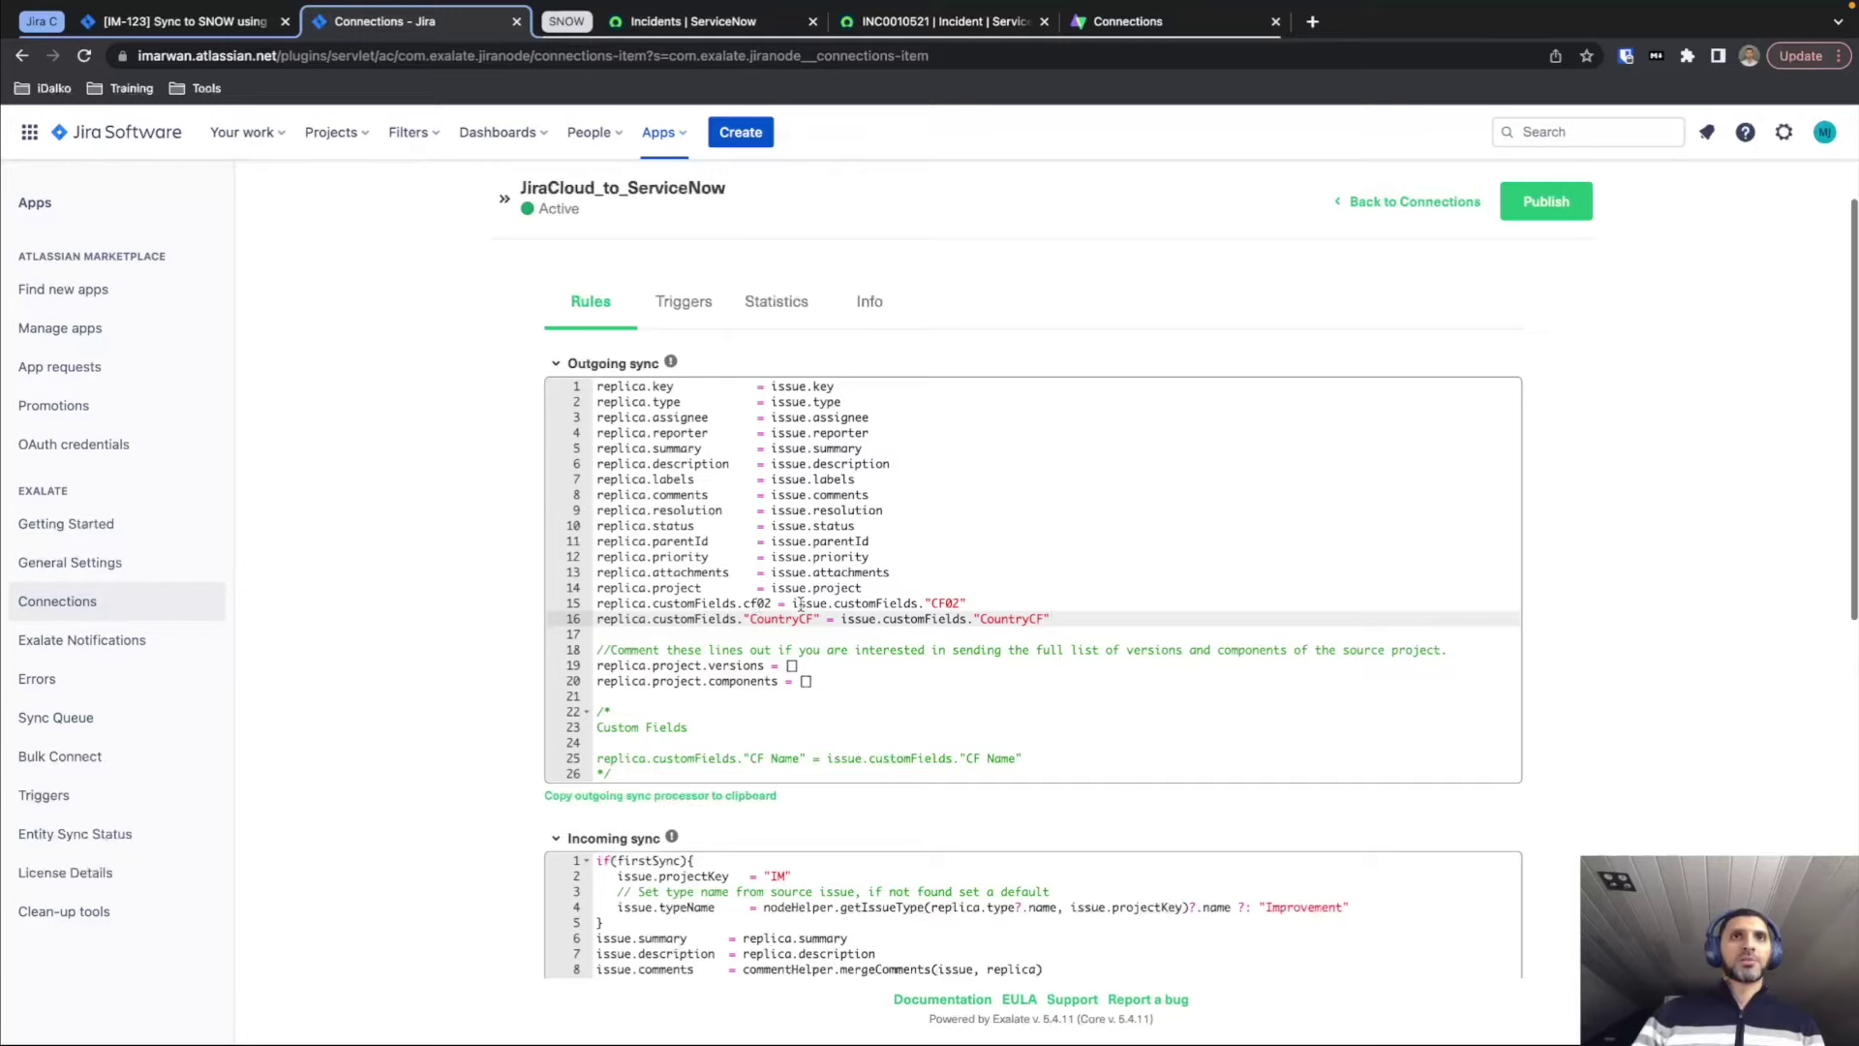
pyautogui.moveTo(967, 603); pyautogui.dragTo(923, 601)
pyautogui.click(973, 603)
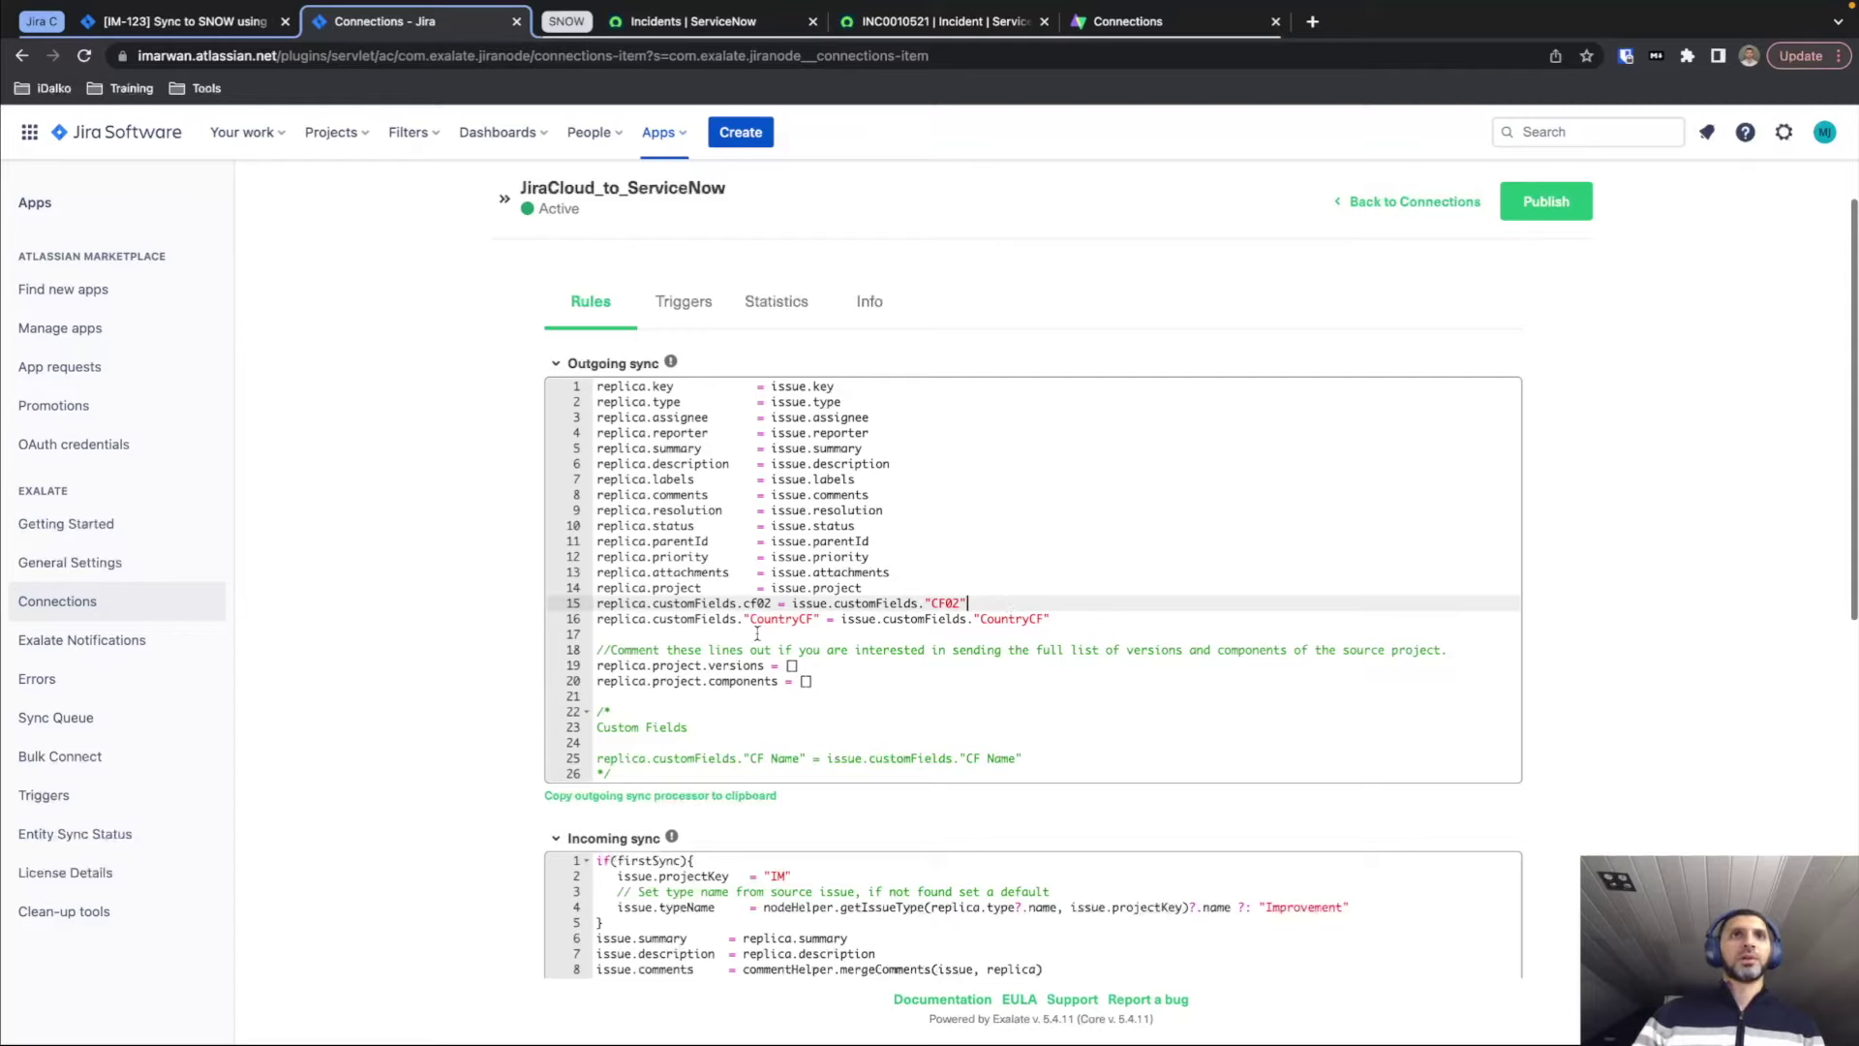
pyautogui.click(1054, 619)
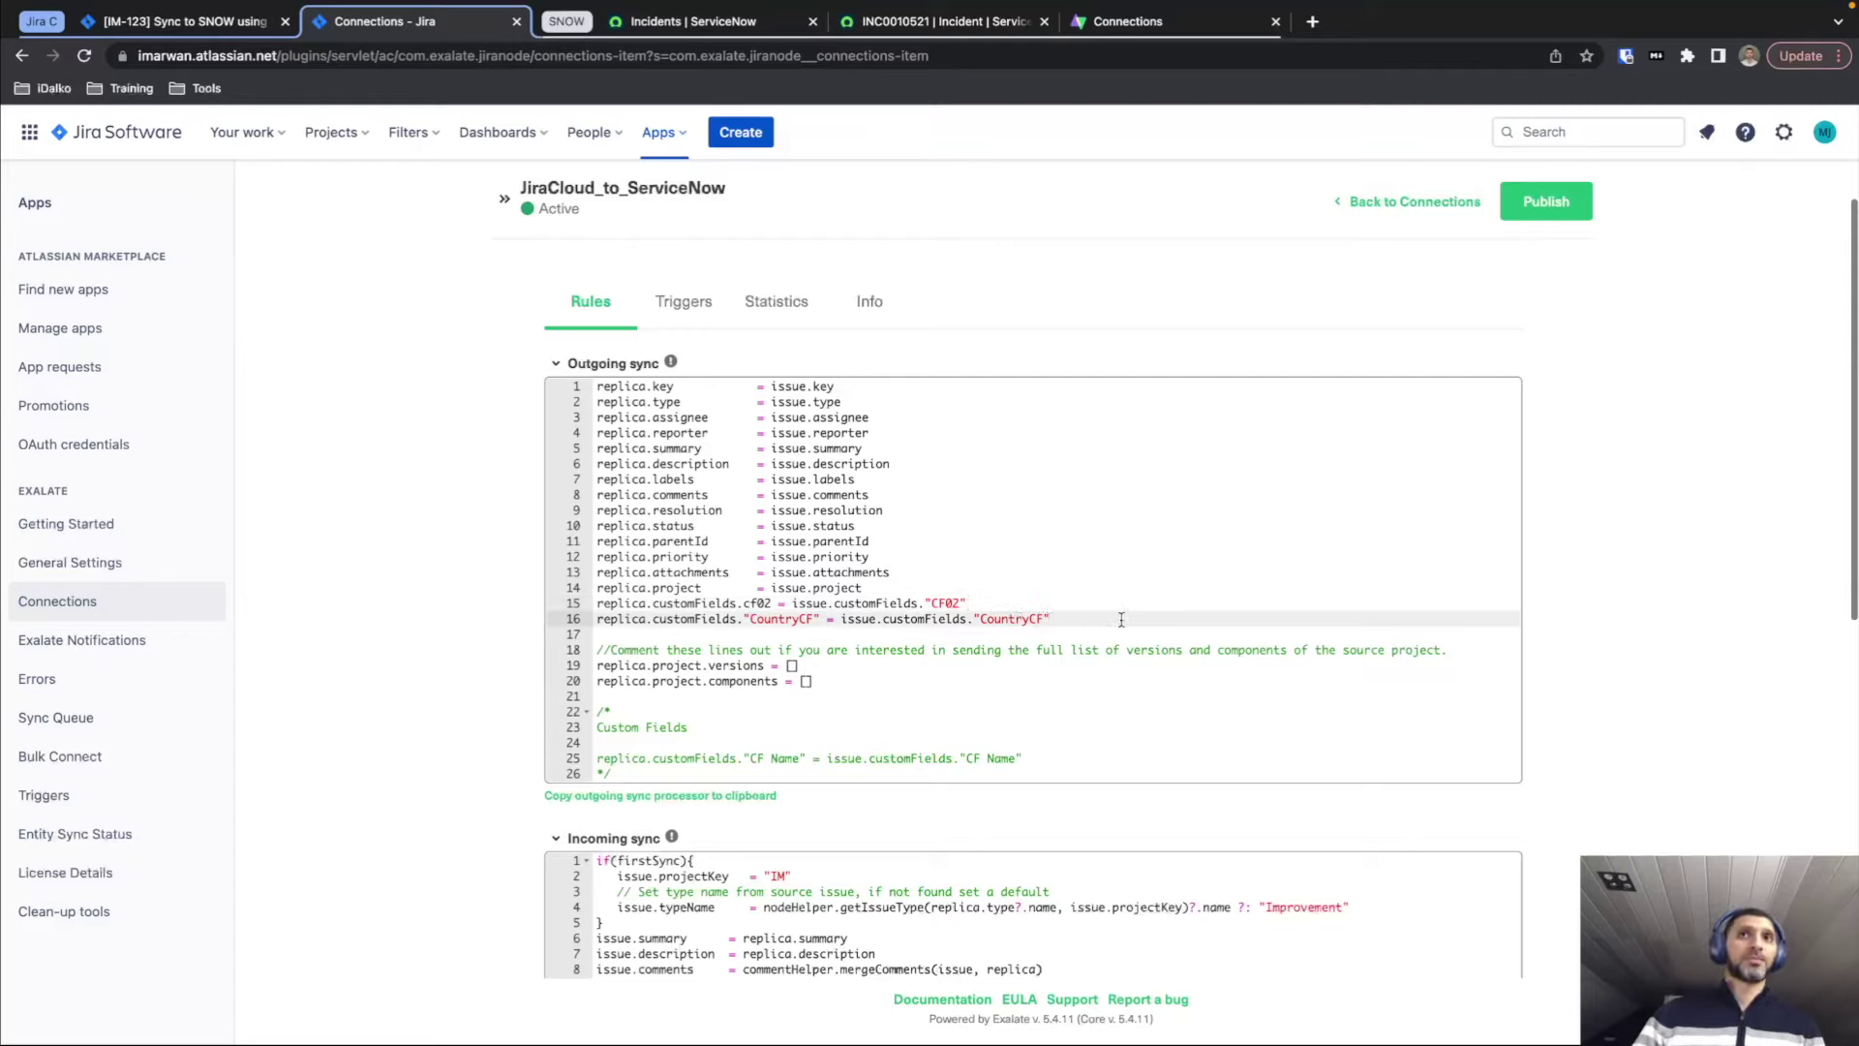
pyautogui.scroll(-1, 1037, 621)
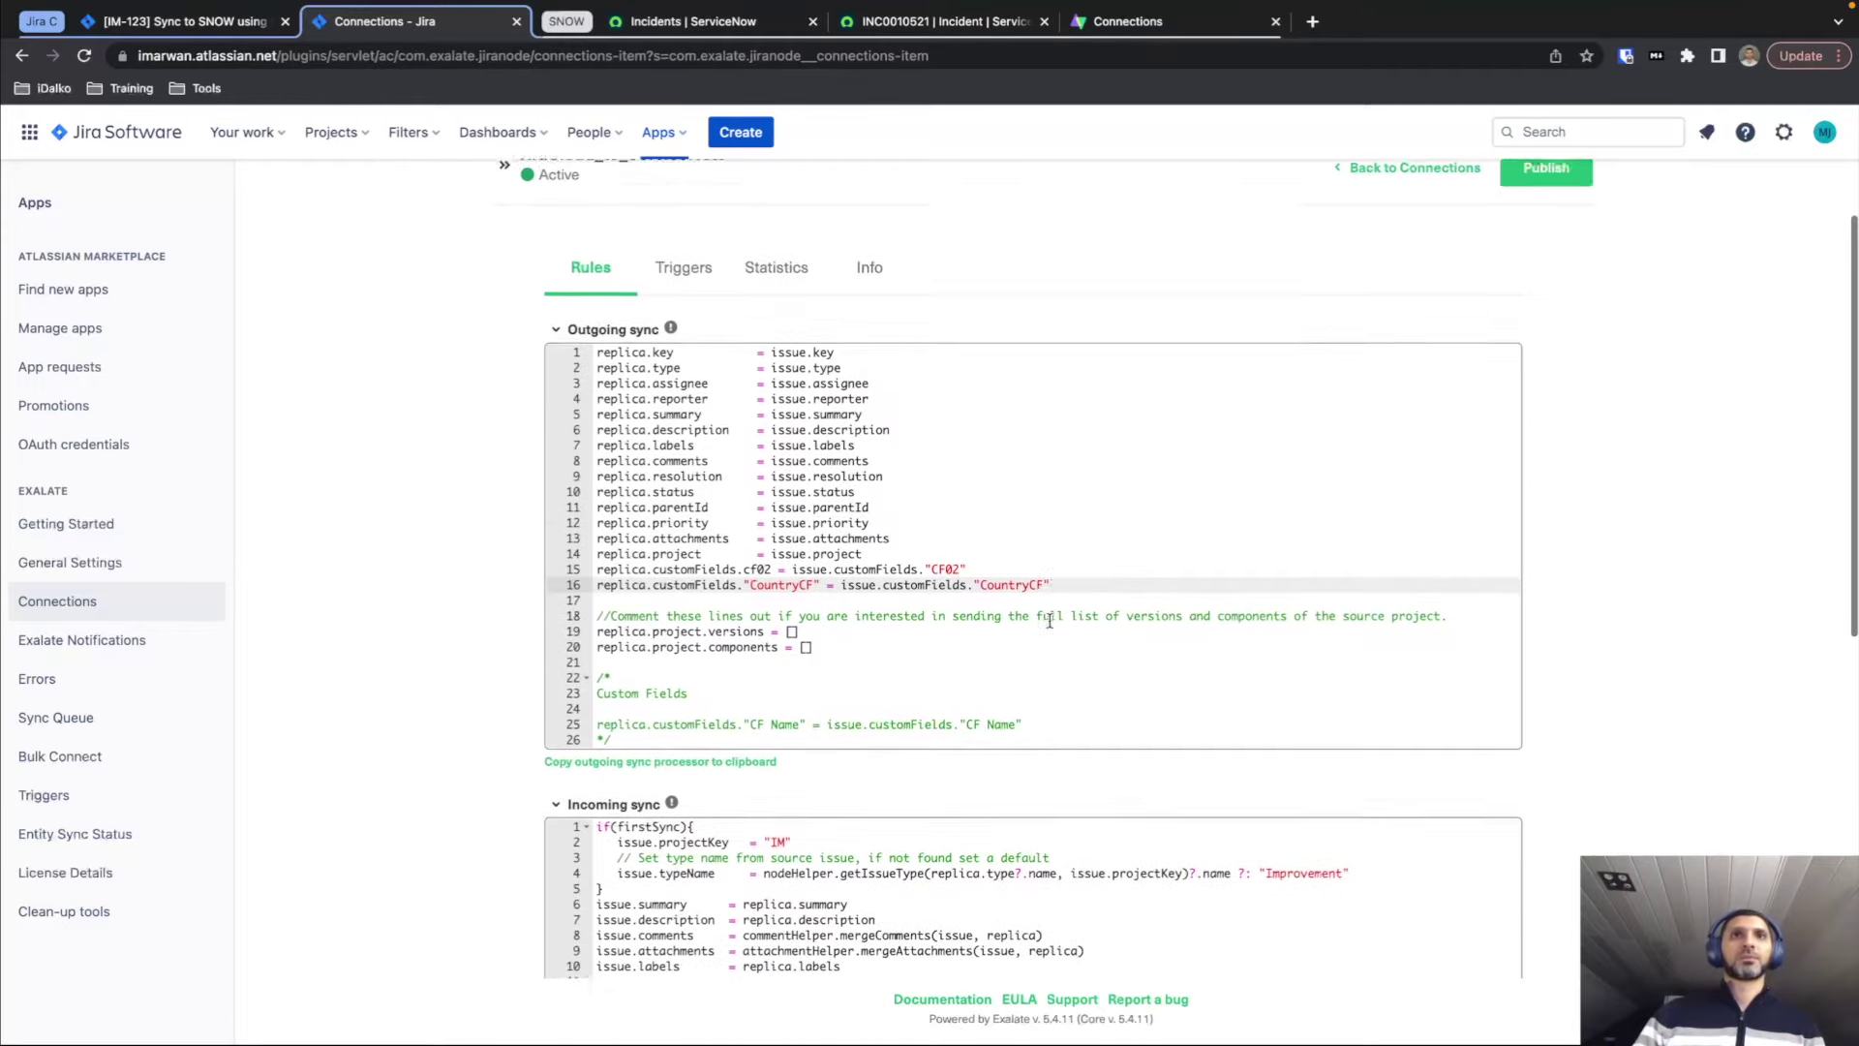
pyautogui.scroll(1, 1050, 620)
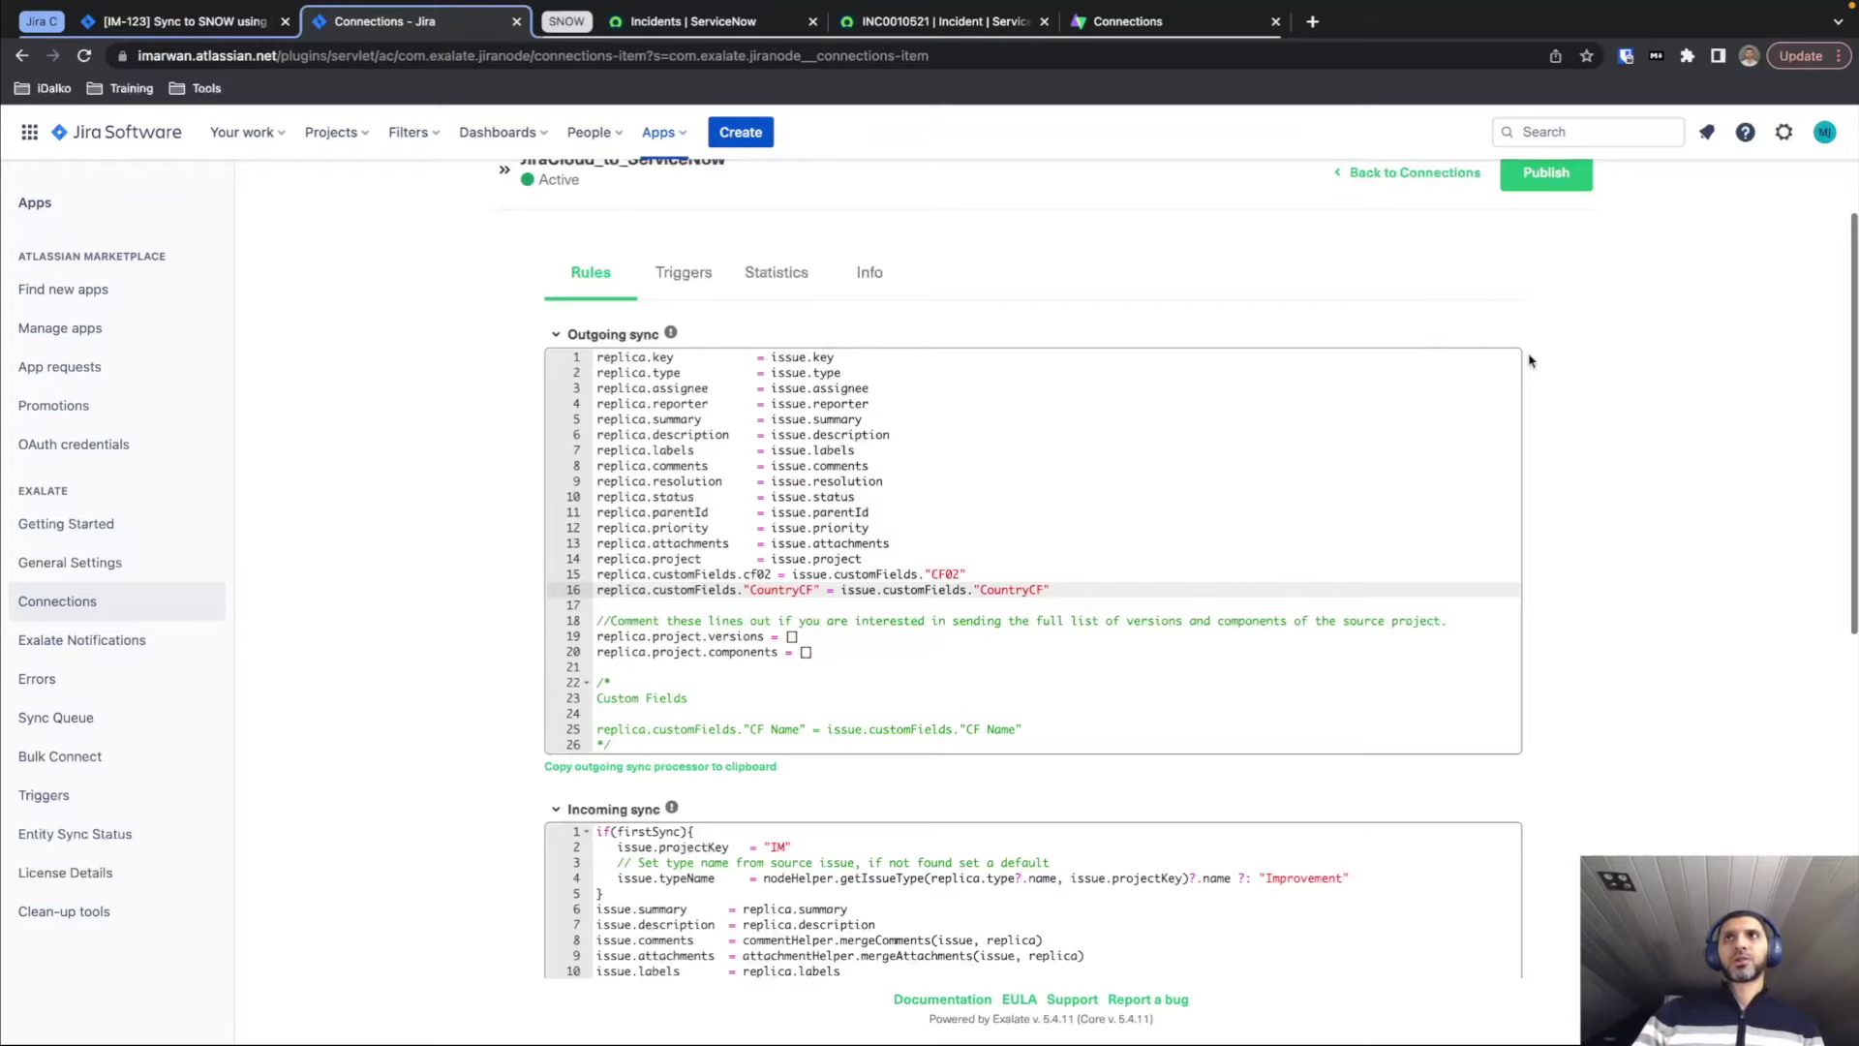
pyautogui.click(1529, 182)
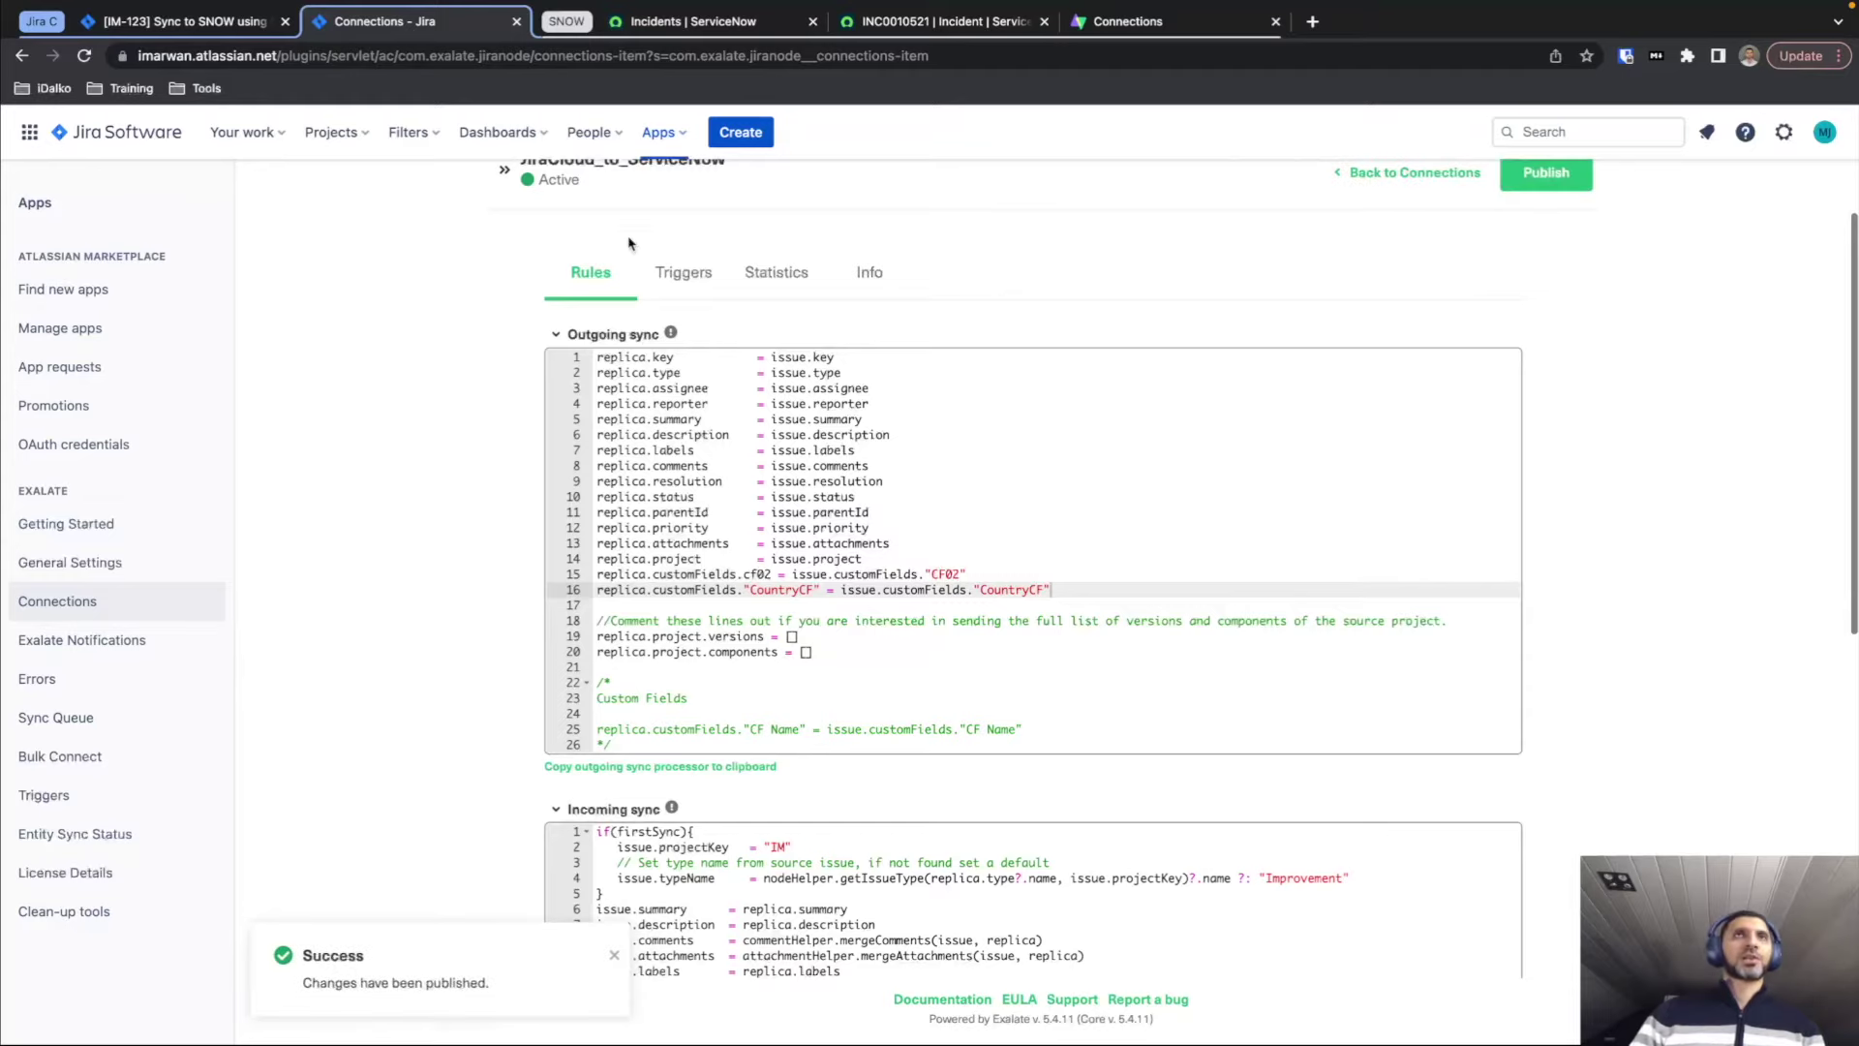
# In ServiceNow's incoming sync, add entity.u_jira_mood = replica.customFields.cf02.value and entity.u_country_jira = replica.customFields."CountryCF".value.value below the incident comments line.
pyautogui.moveTo(939, 14)
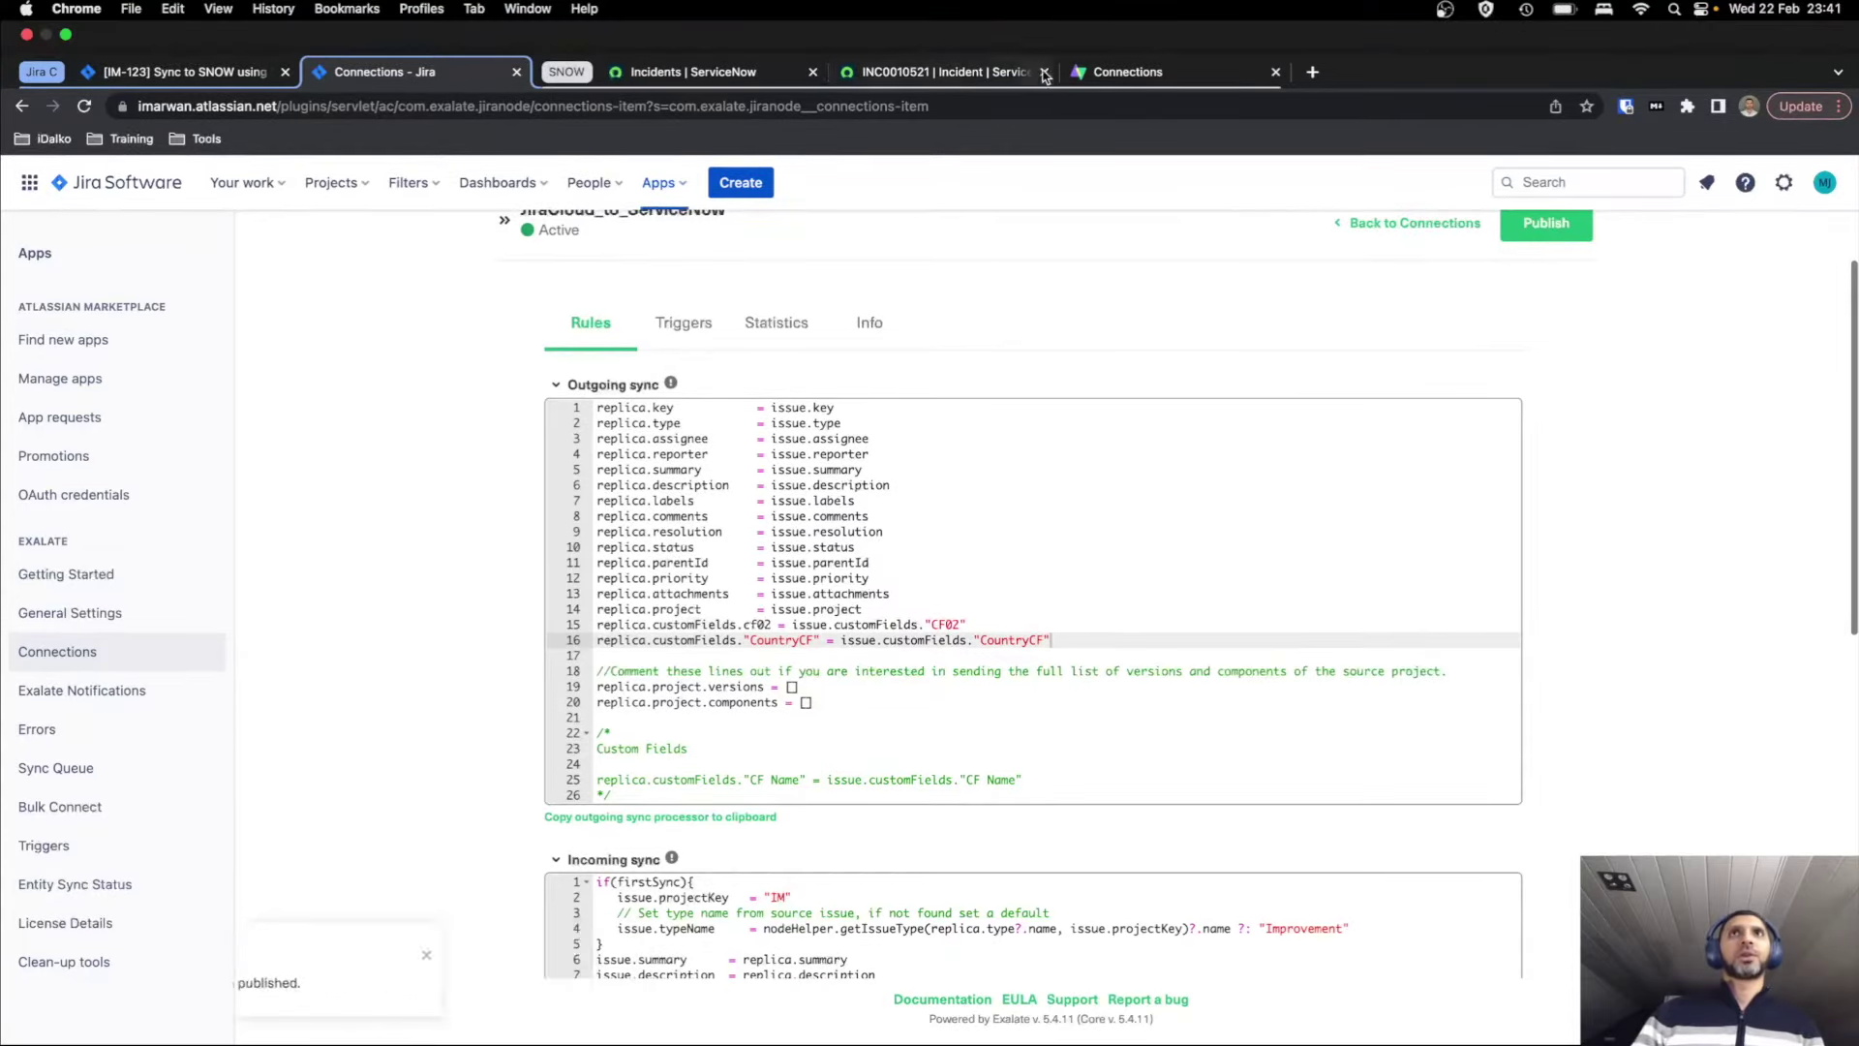
pyautogui.click(1140, 77)
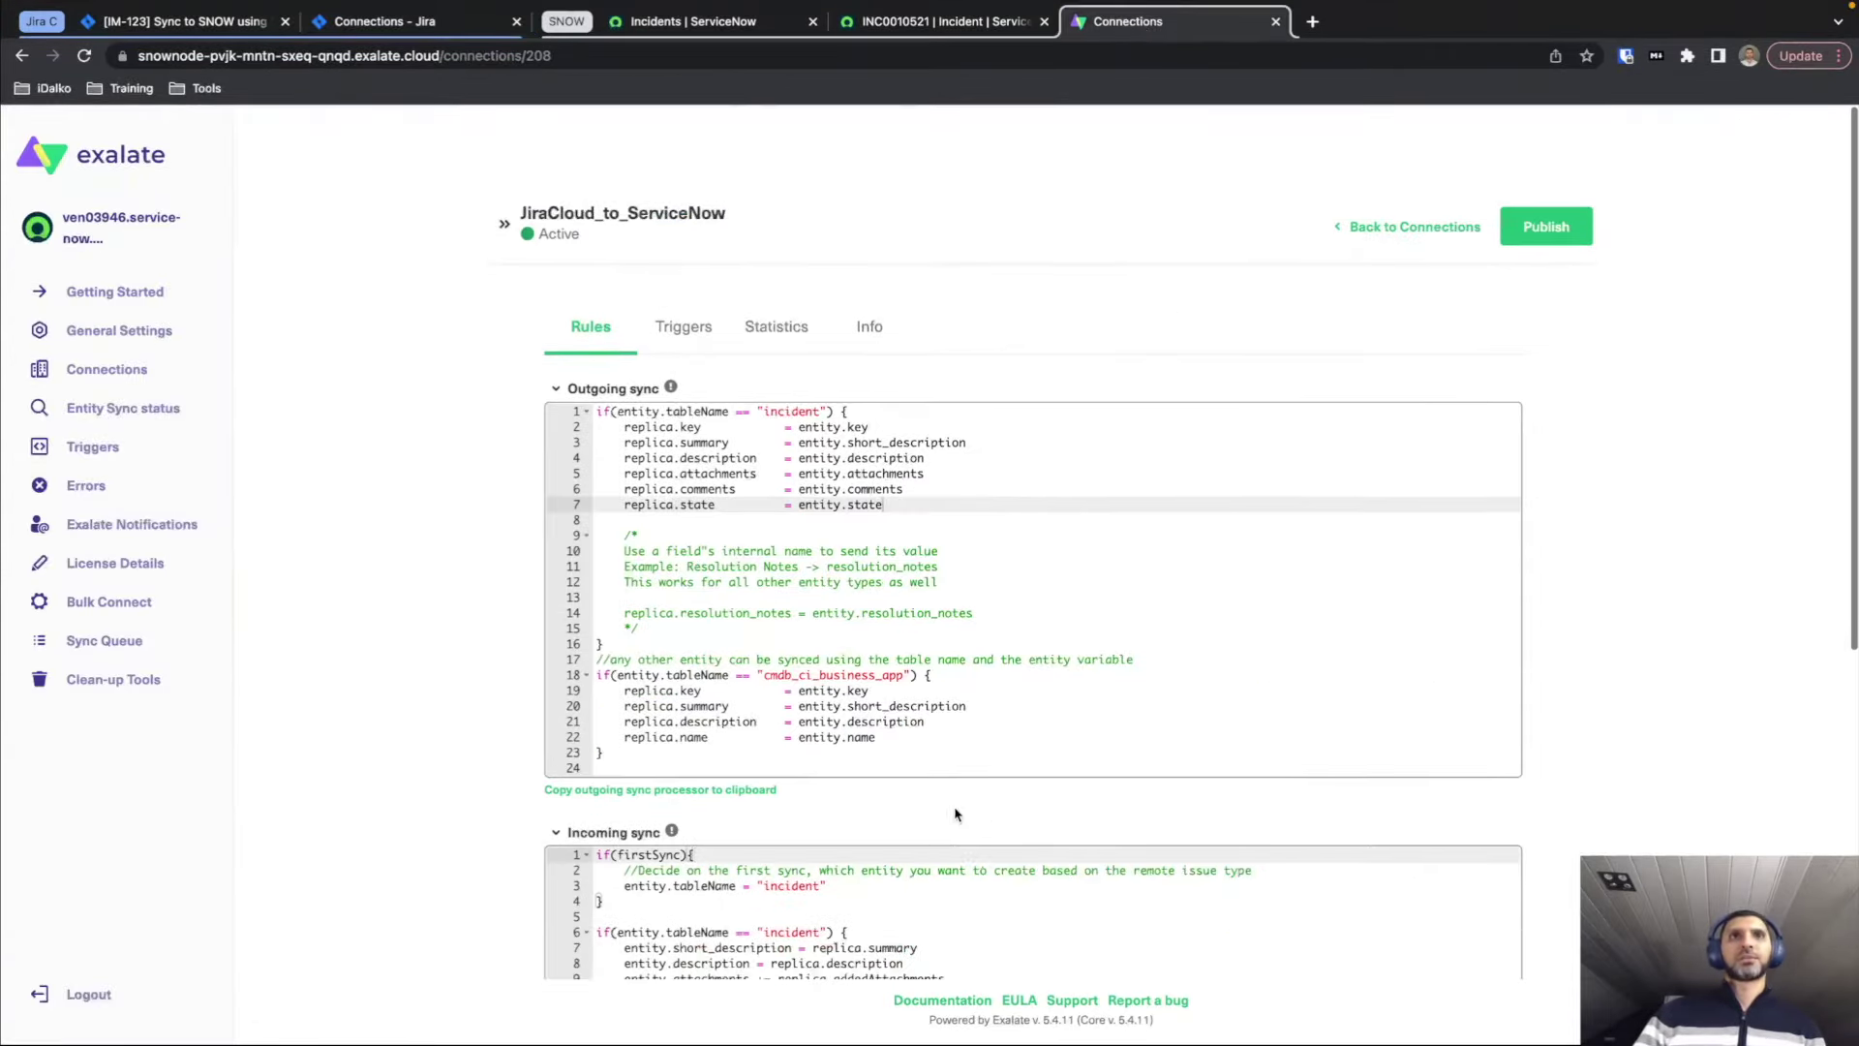
pyautogui.scroll(-10, 968, 811)
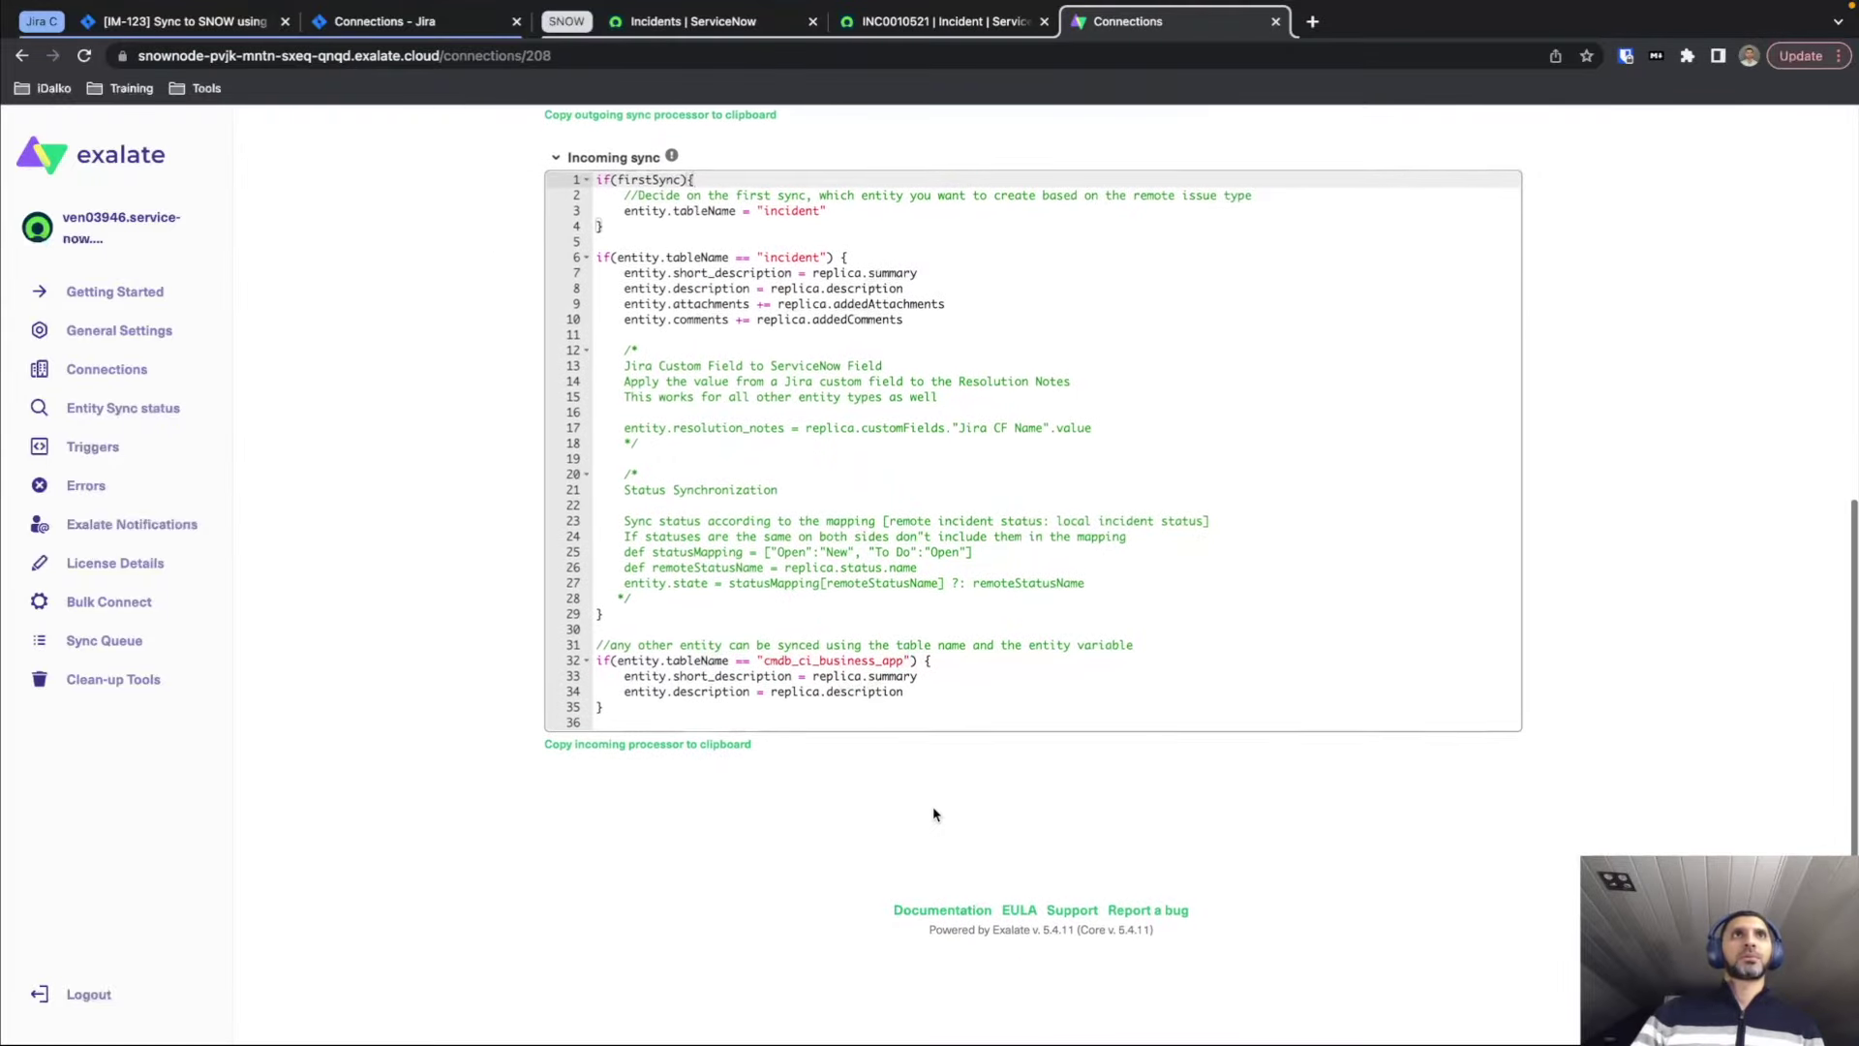
pyautogui.click(918, 326)
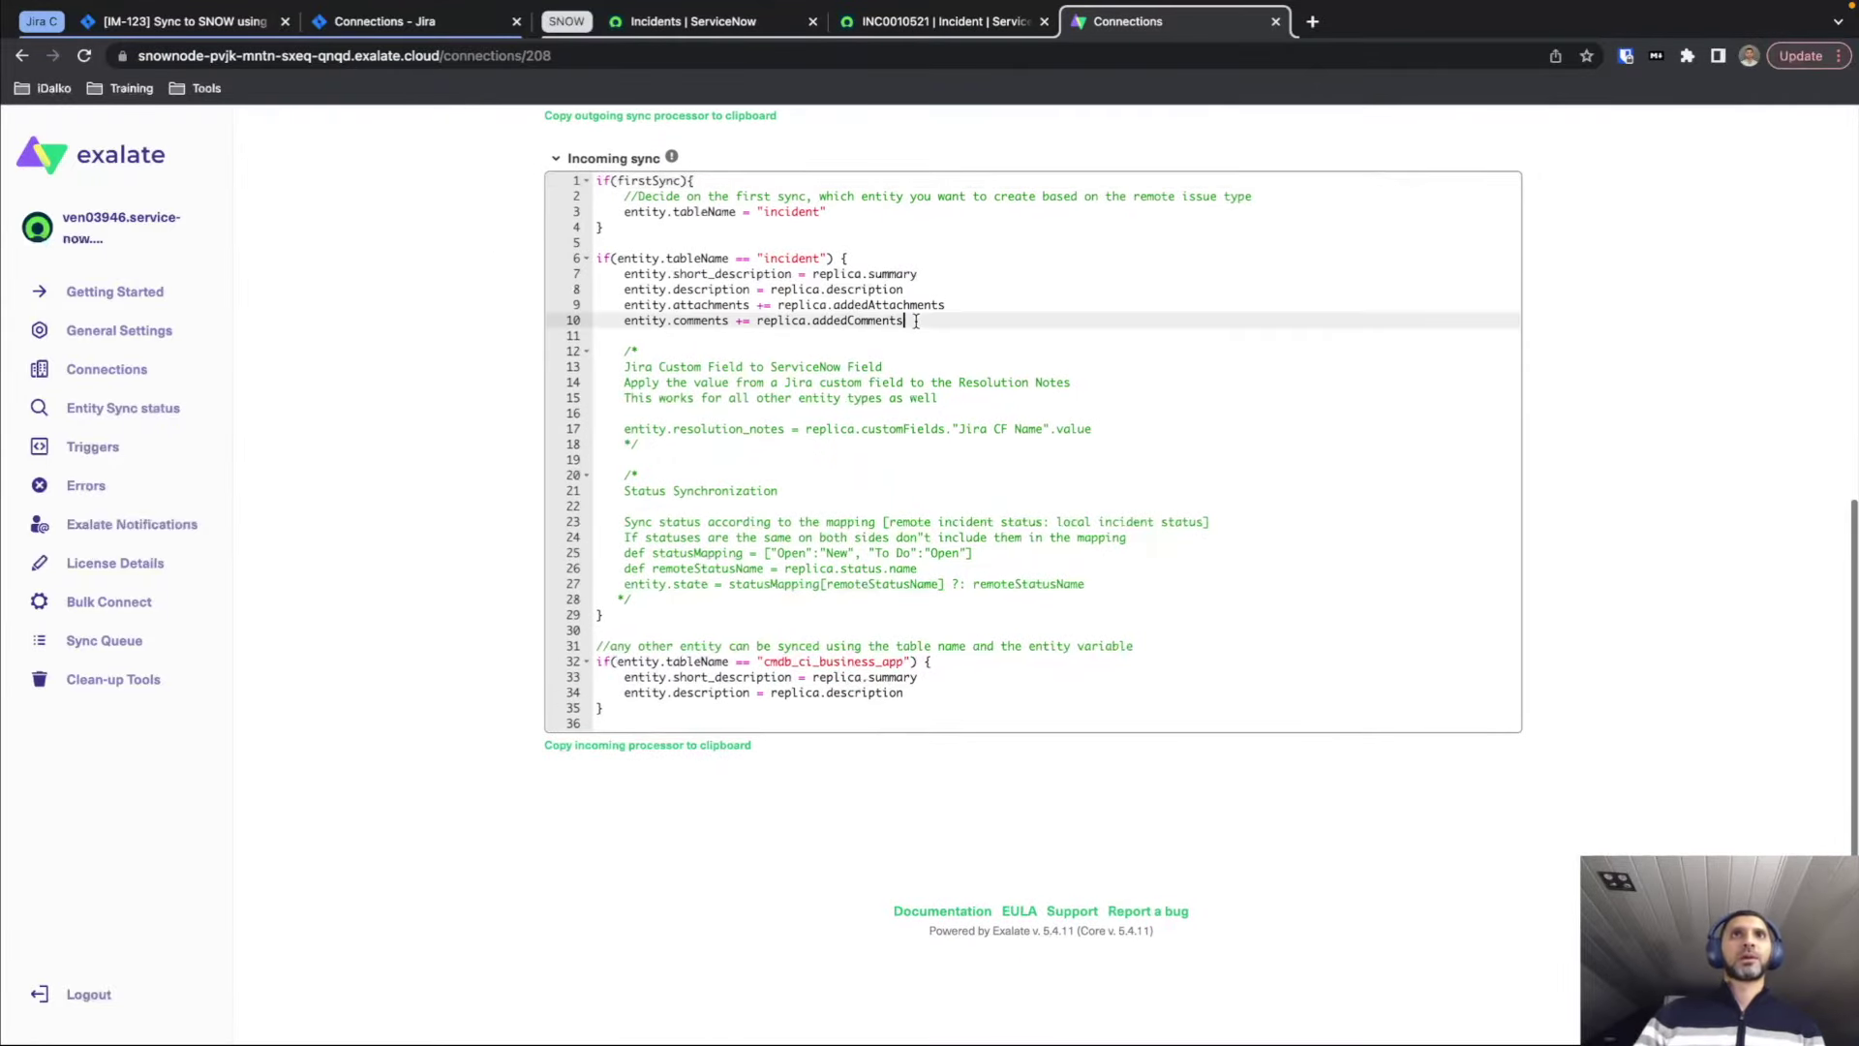
pyautogui.press('Return')
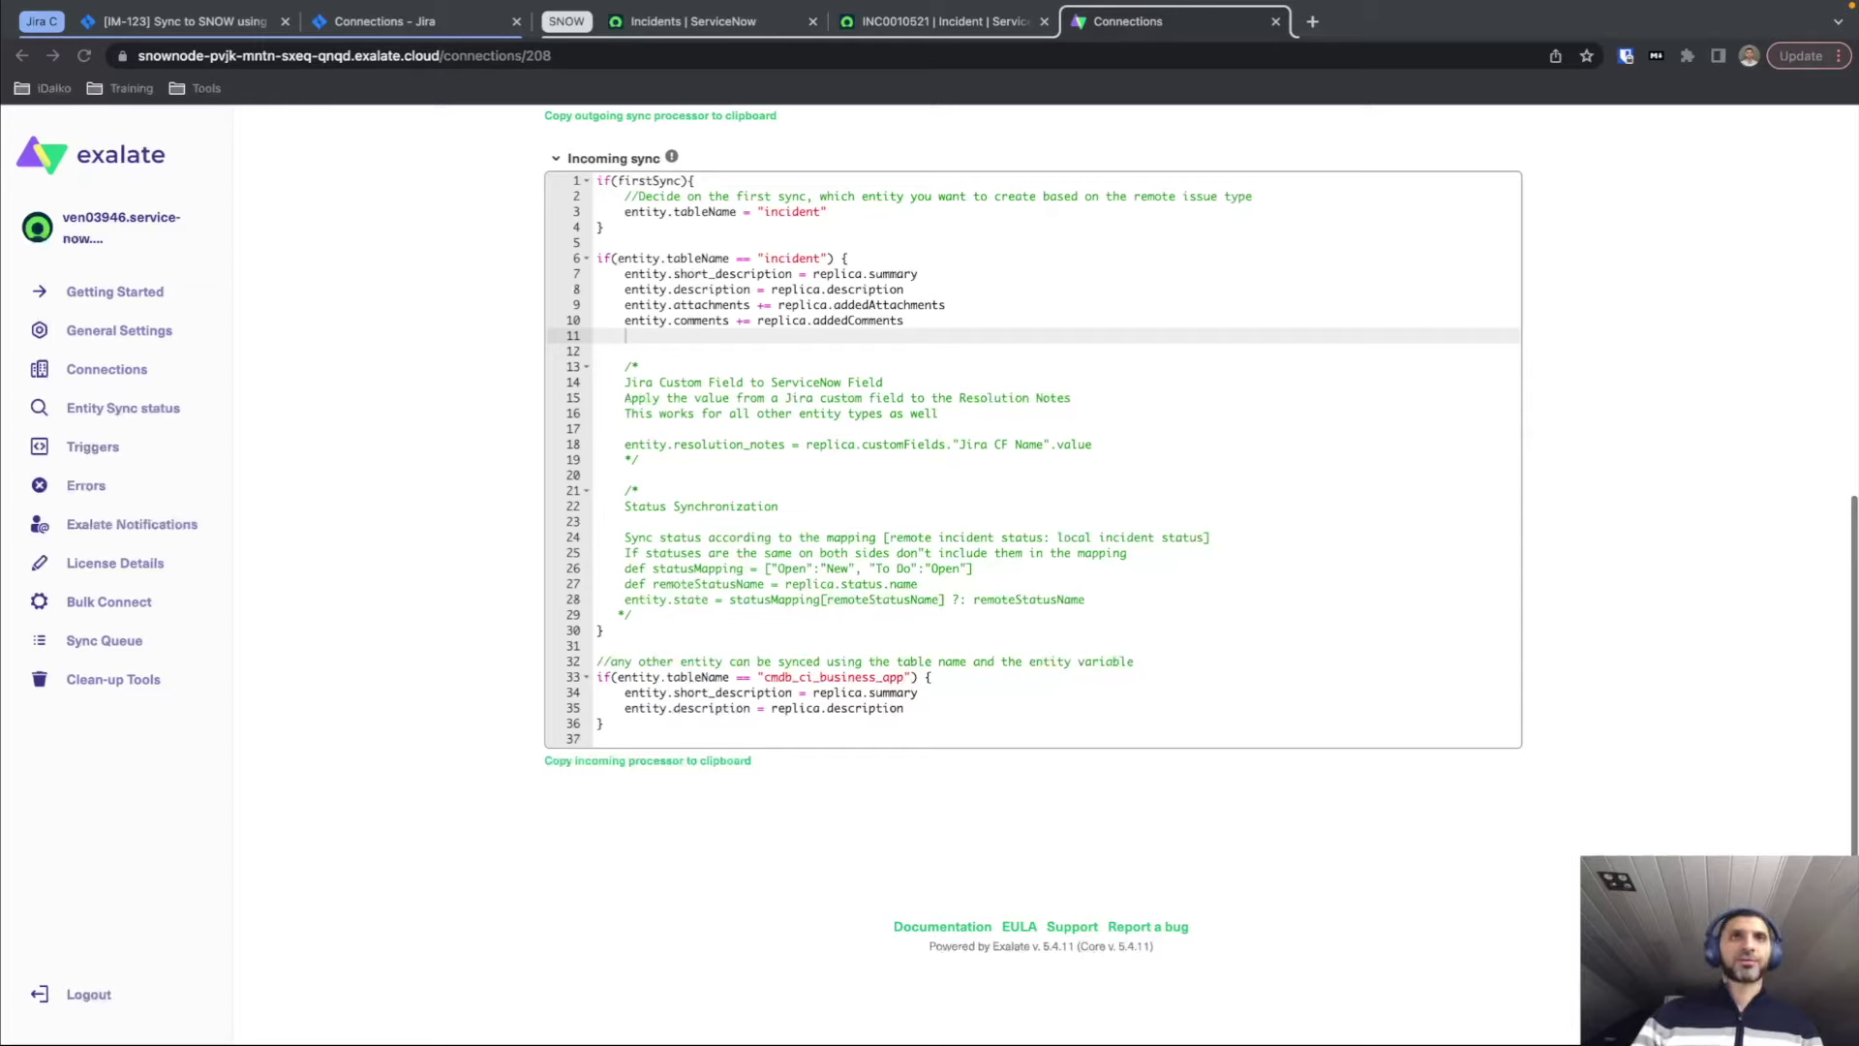
pyautogui.click(798, 331)
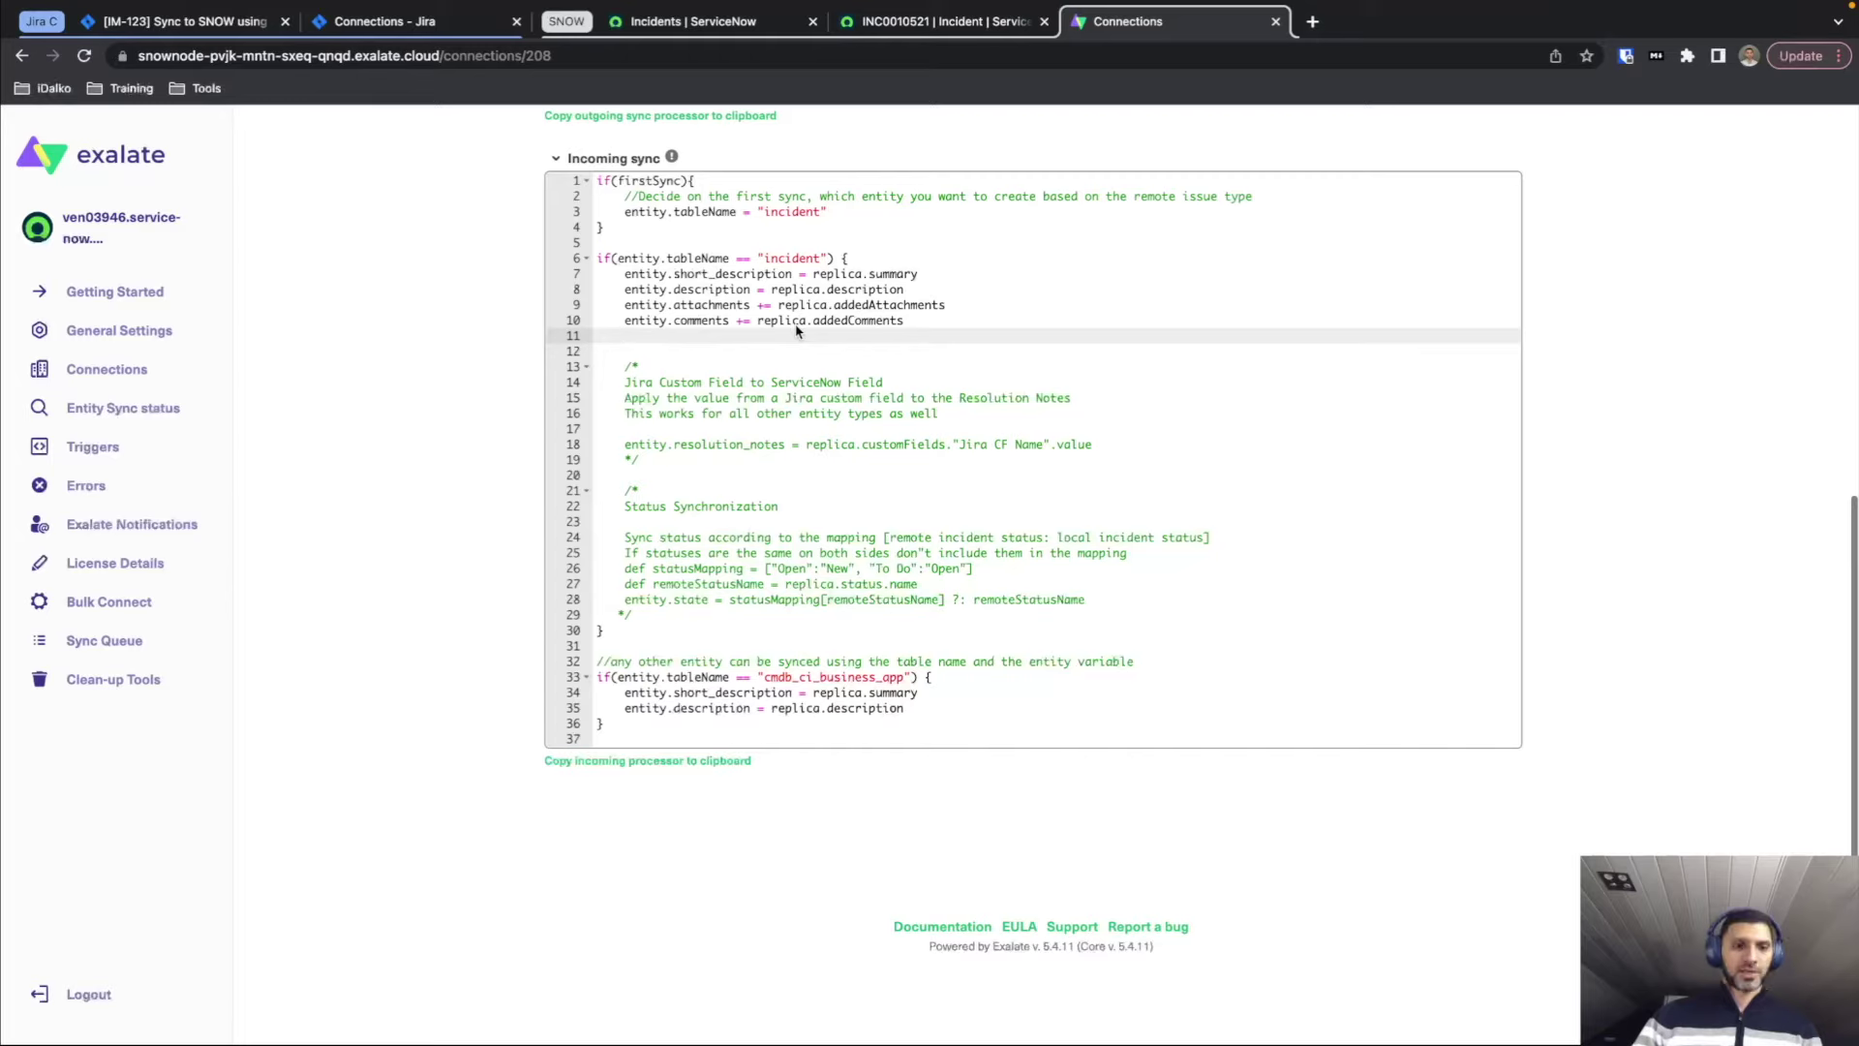
pyautogui.write('entity.u_jira_mood = replica.customFields.cf02.value entity.u_country_jira = replica.customFields."CountryCF".value.value')
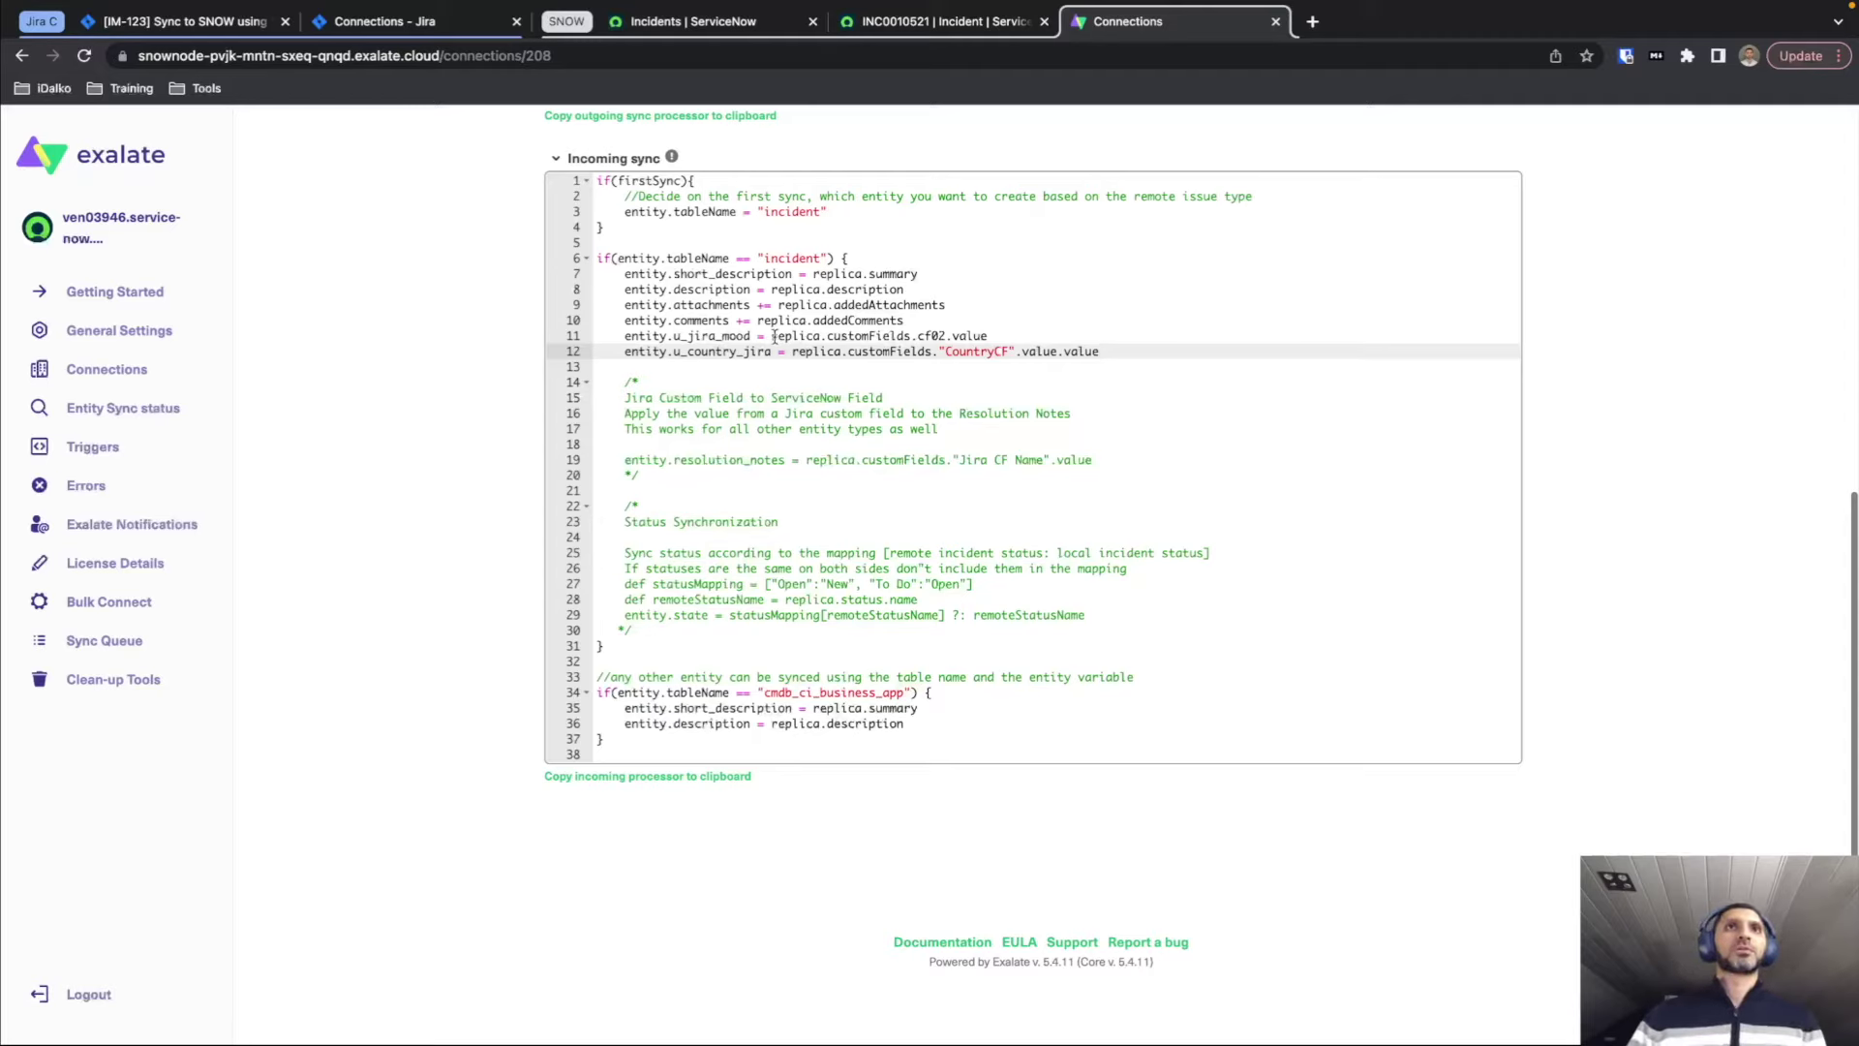
# Review the u_jira_mood and u_country_jira mapping lines in ServiceNow's incoming sync script.
pyautogui.moveTo(772, 336); pyautogui.dragTo(974, 336)
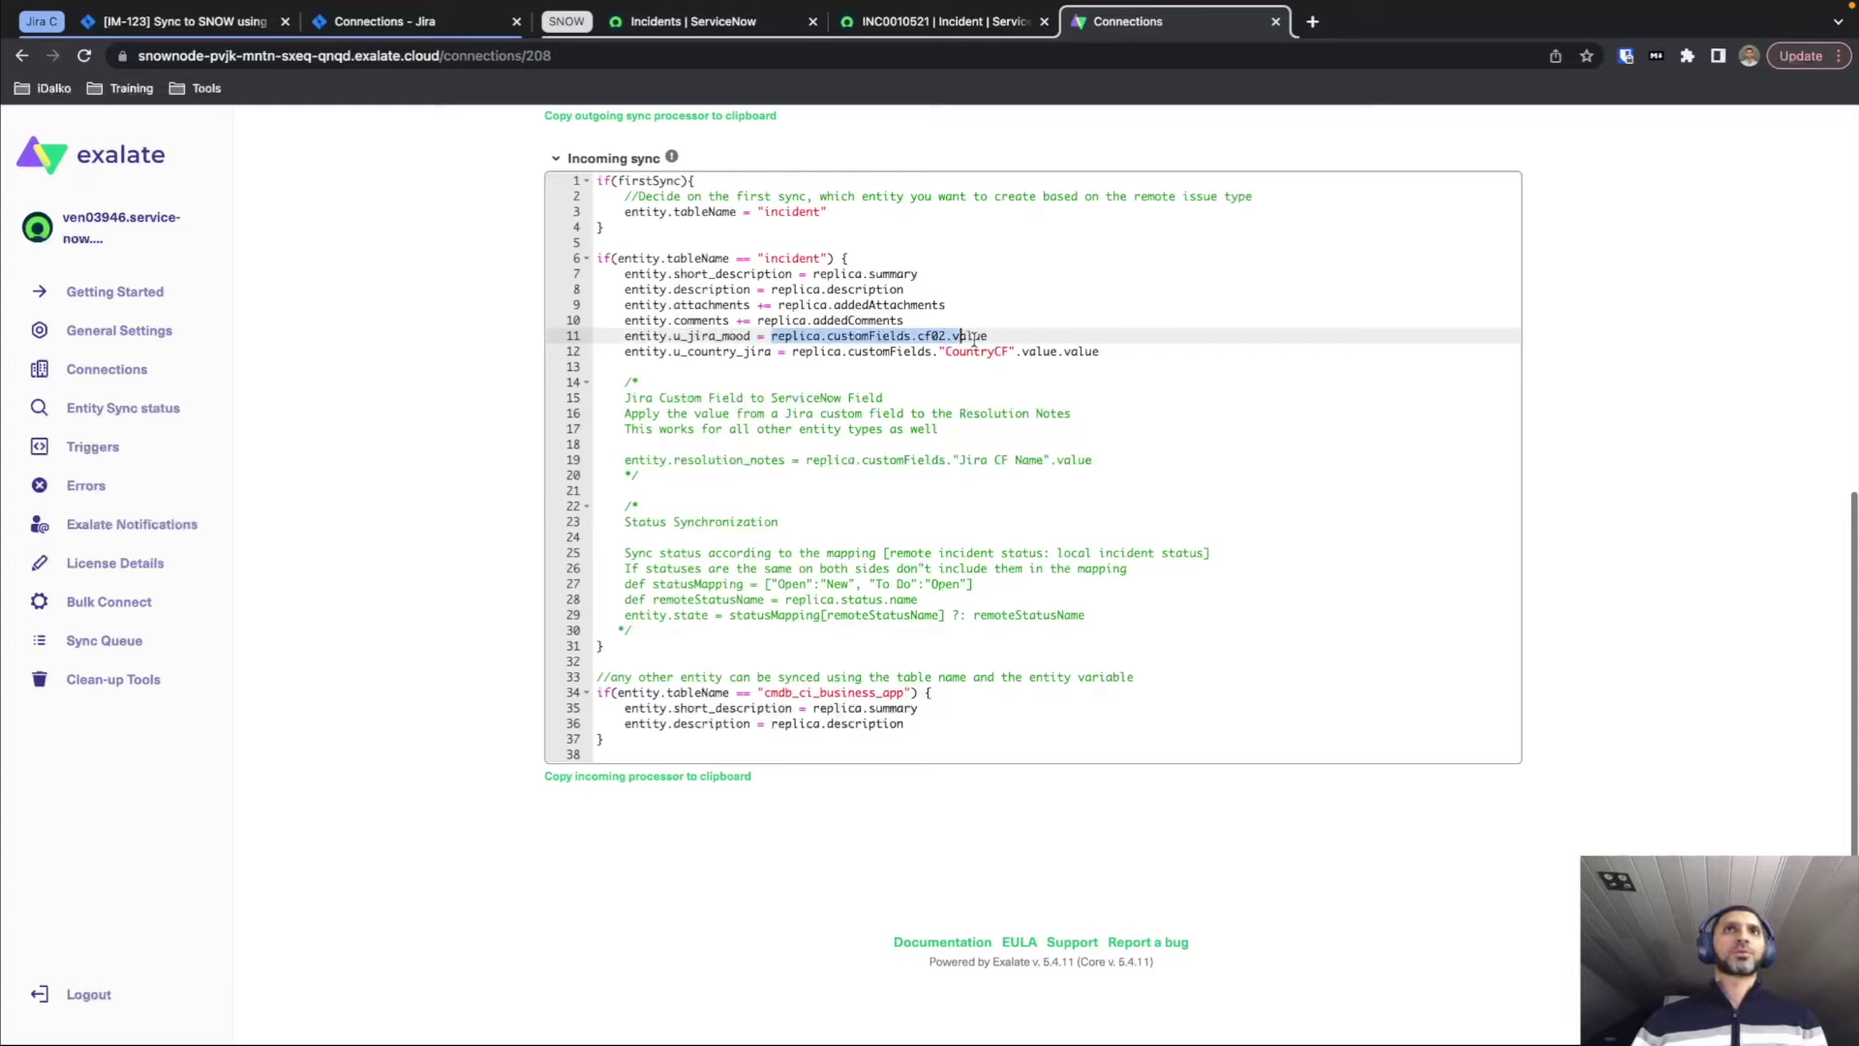
pyautogui.click(974, 336)
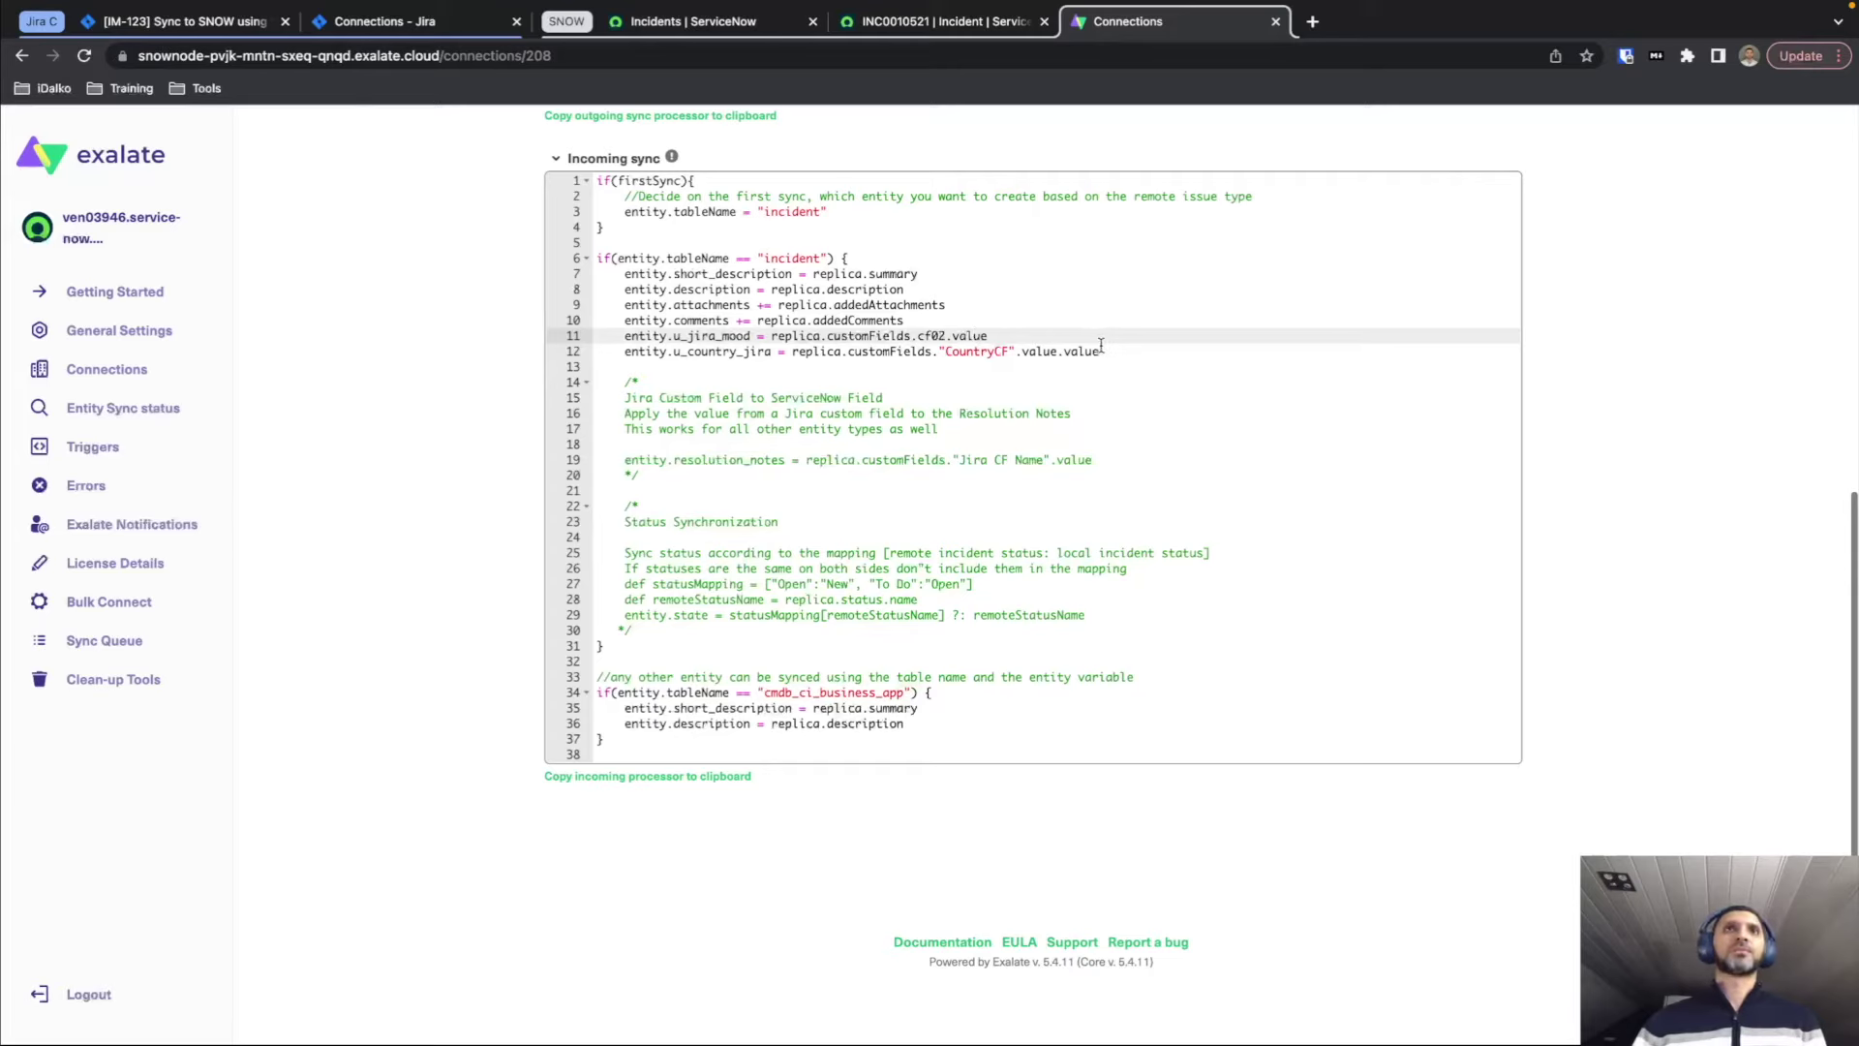
pyautogui.click(974, 351)
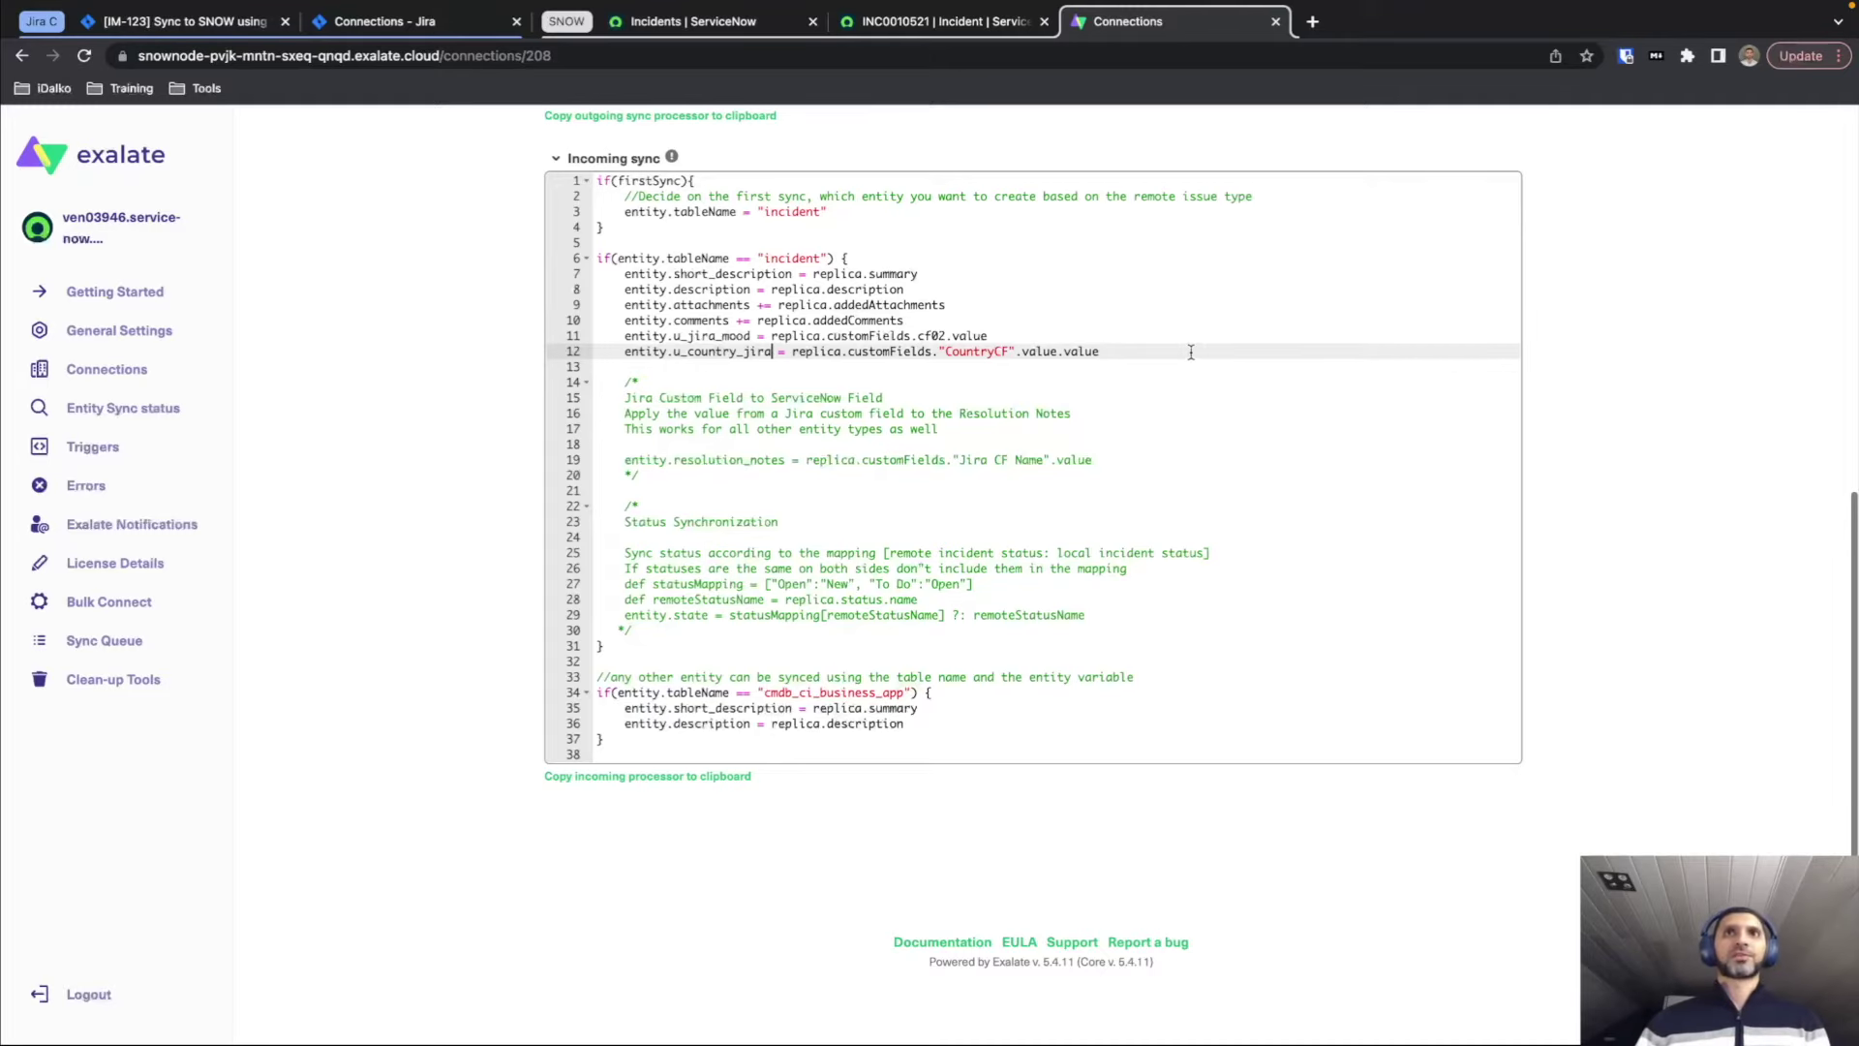
pyautogui.scroll(1, 515, 143)
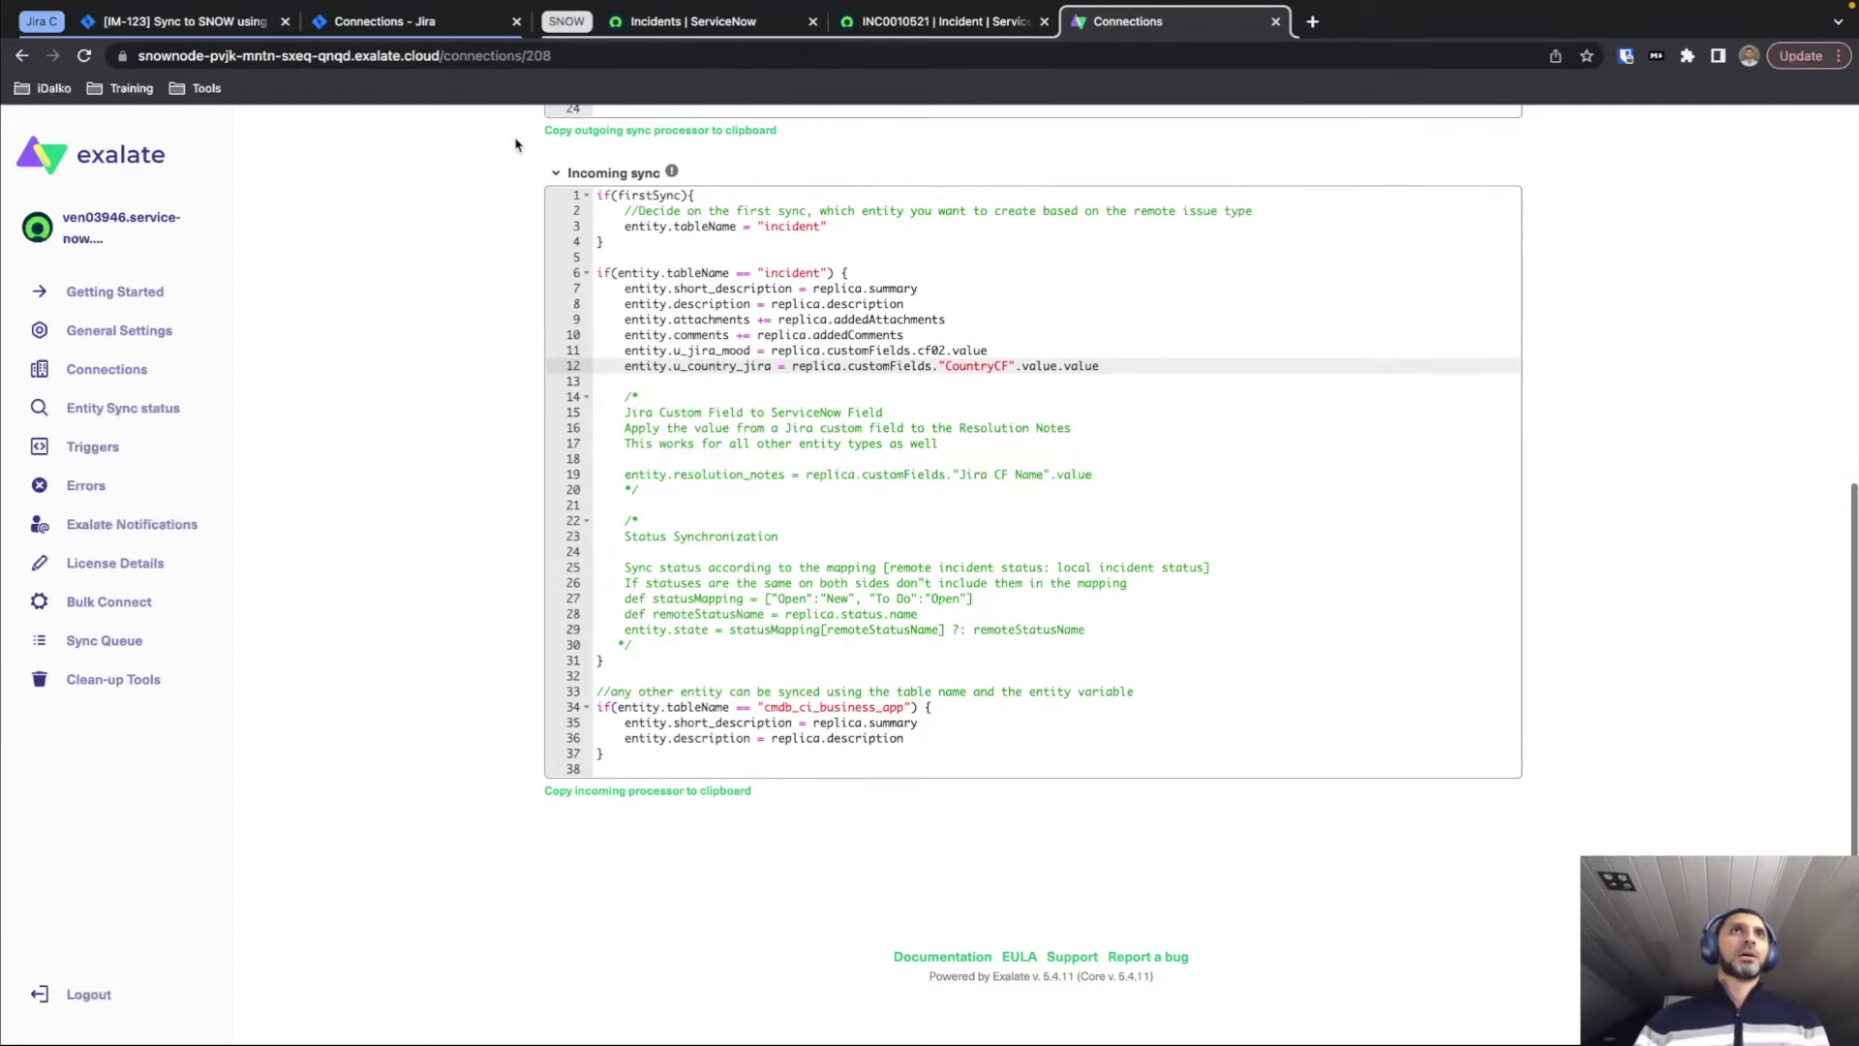
pyautogui.scroll(3, 515, 144)
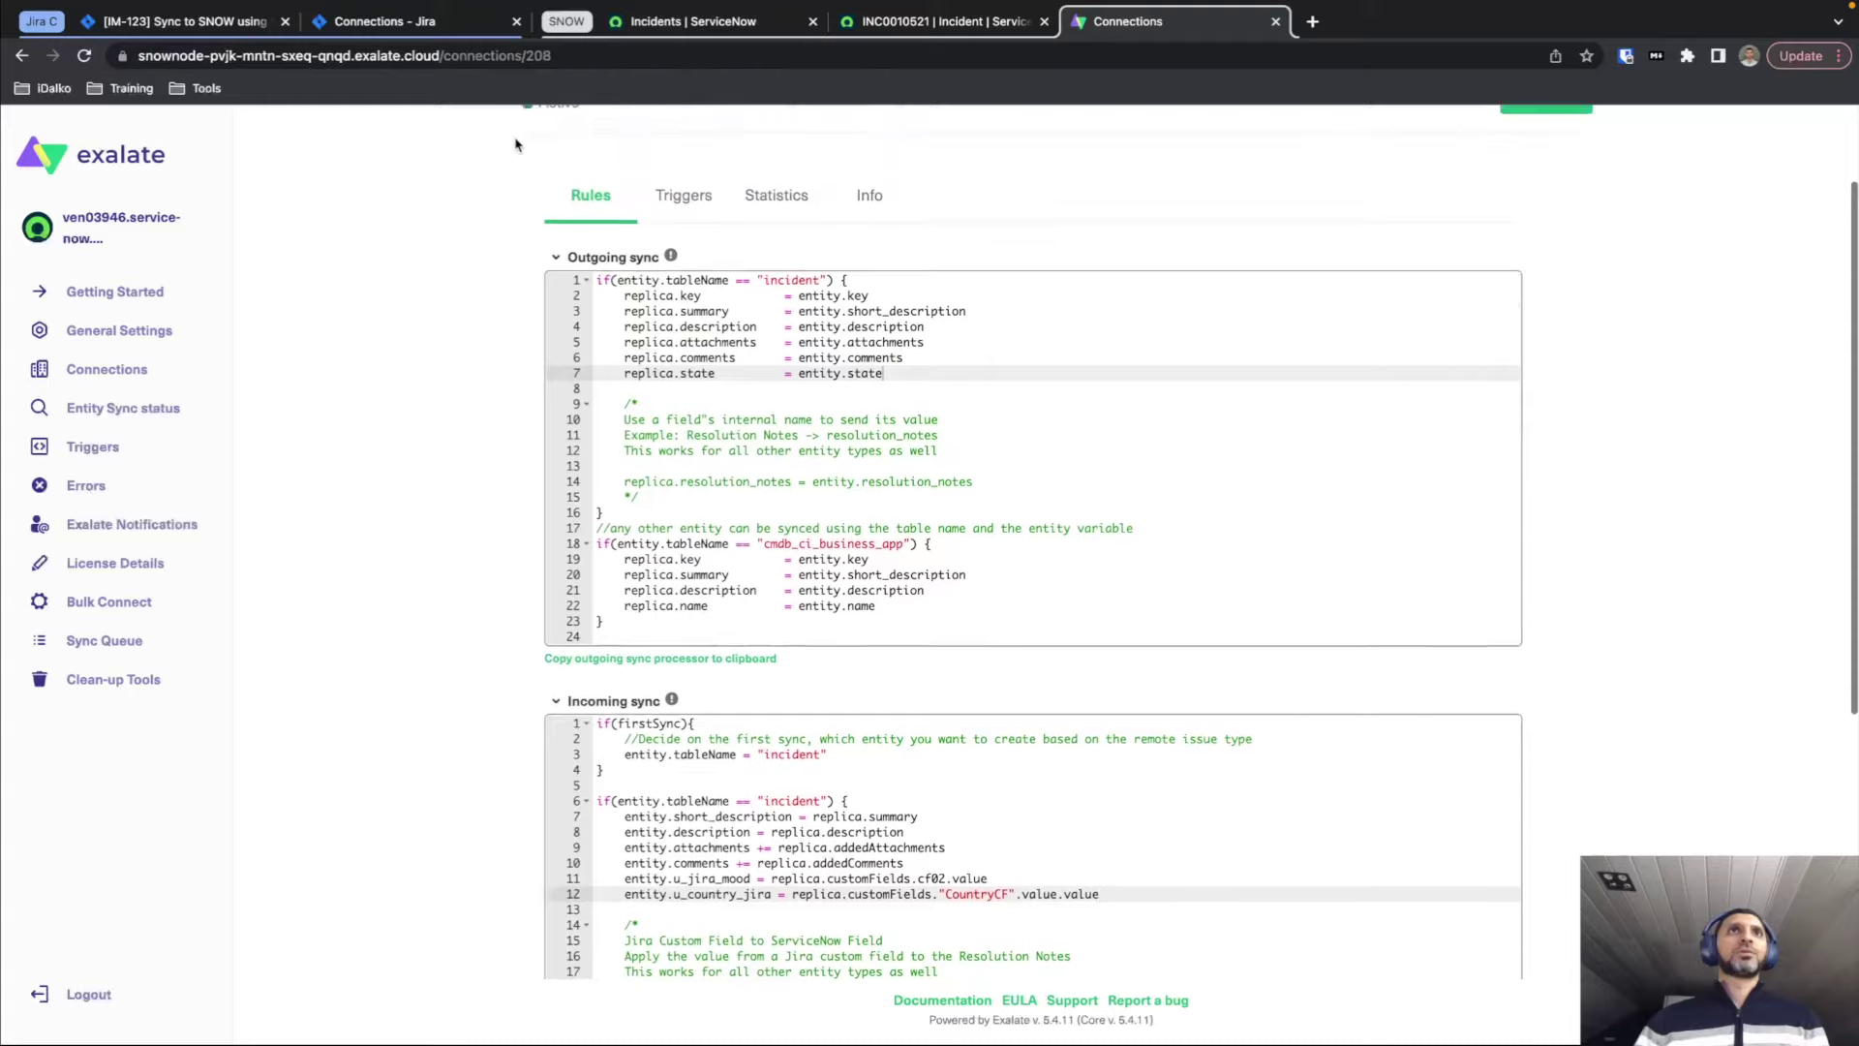
pyautogui.scroll(1, 515, 143)
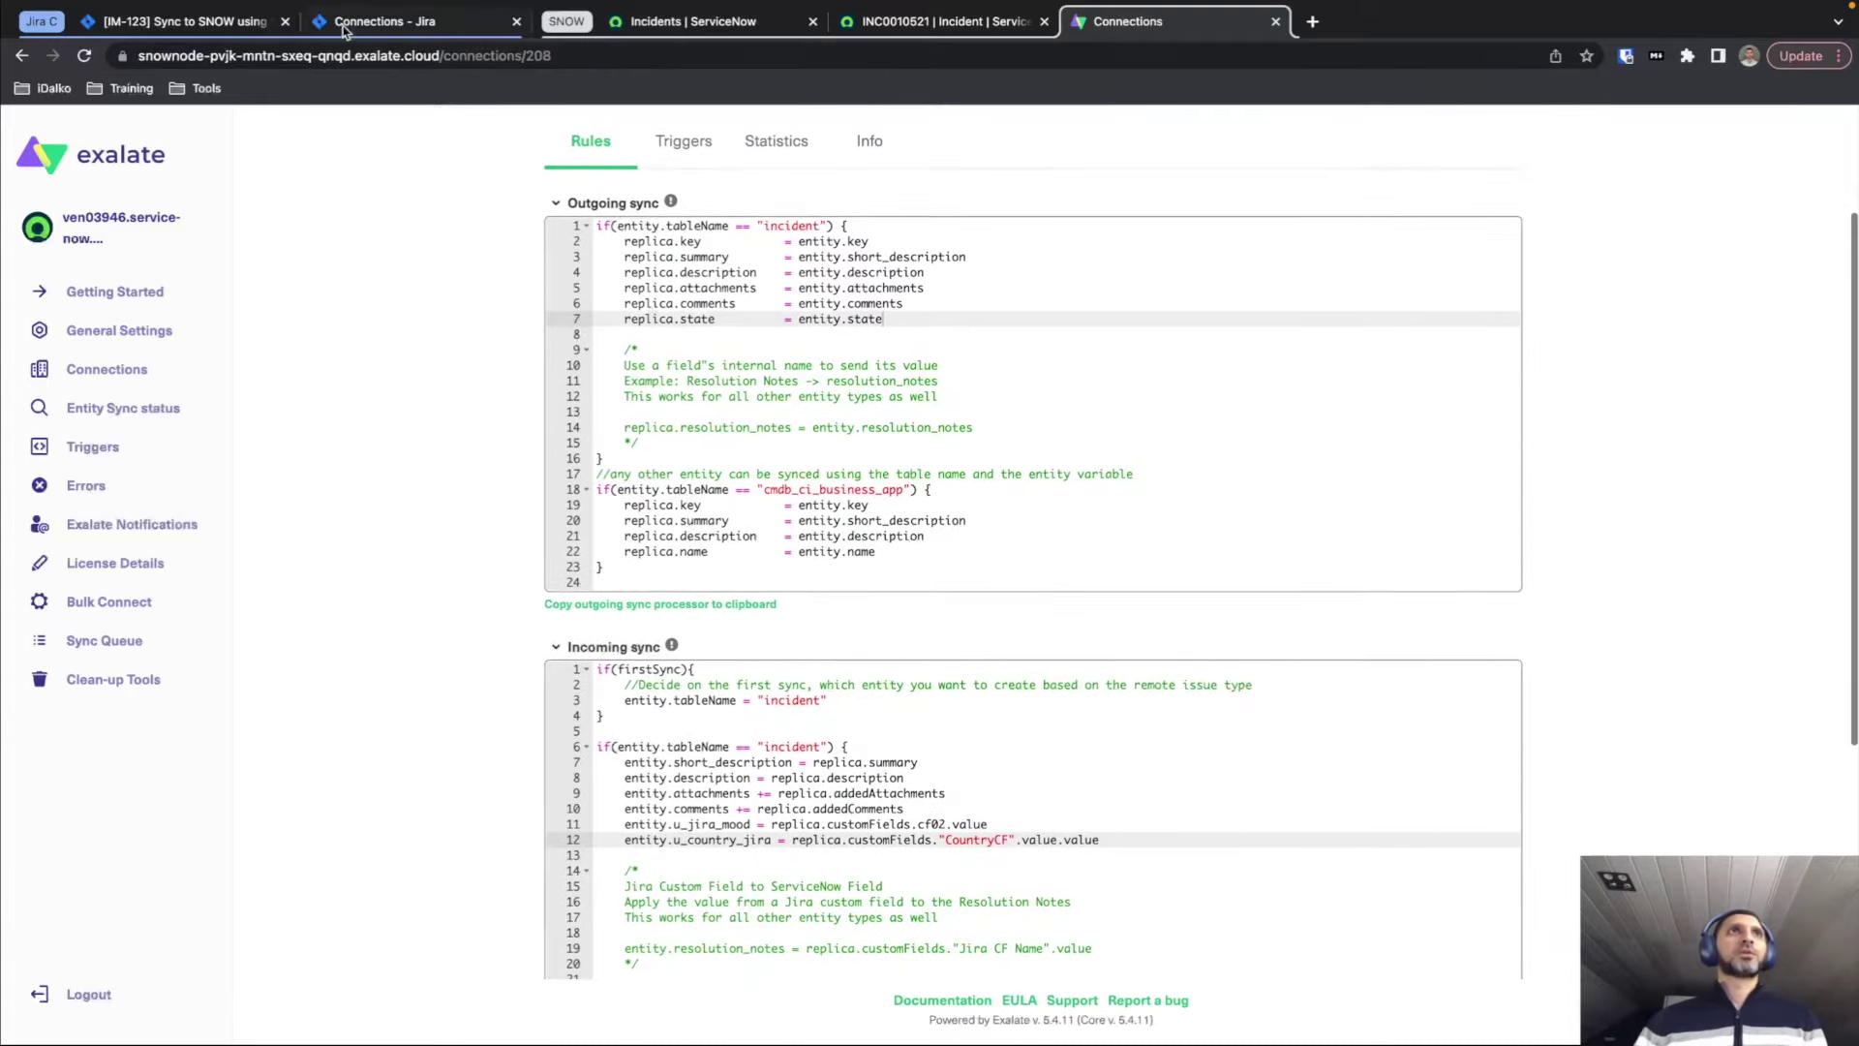
# Inspect the status options on Jira issue IM-123 and the State options on the synced ServiceNow incident, leaving both as they are.
pyautogui.click(184, 22)
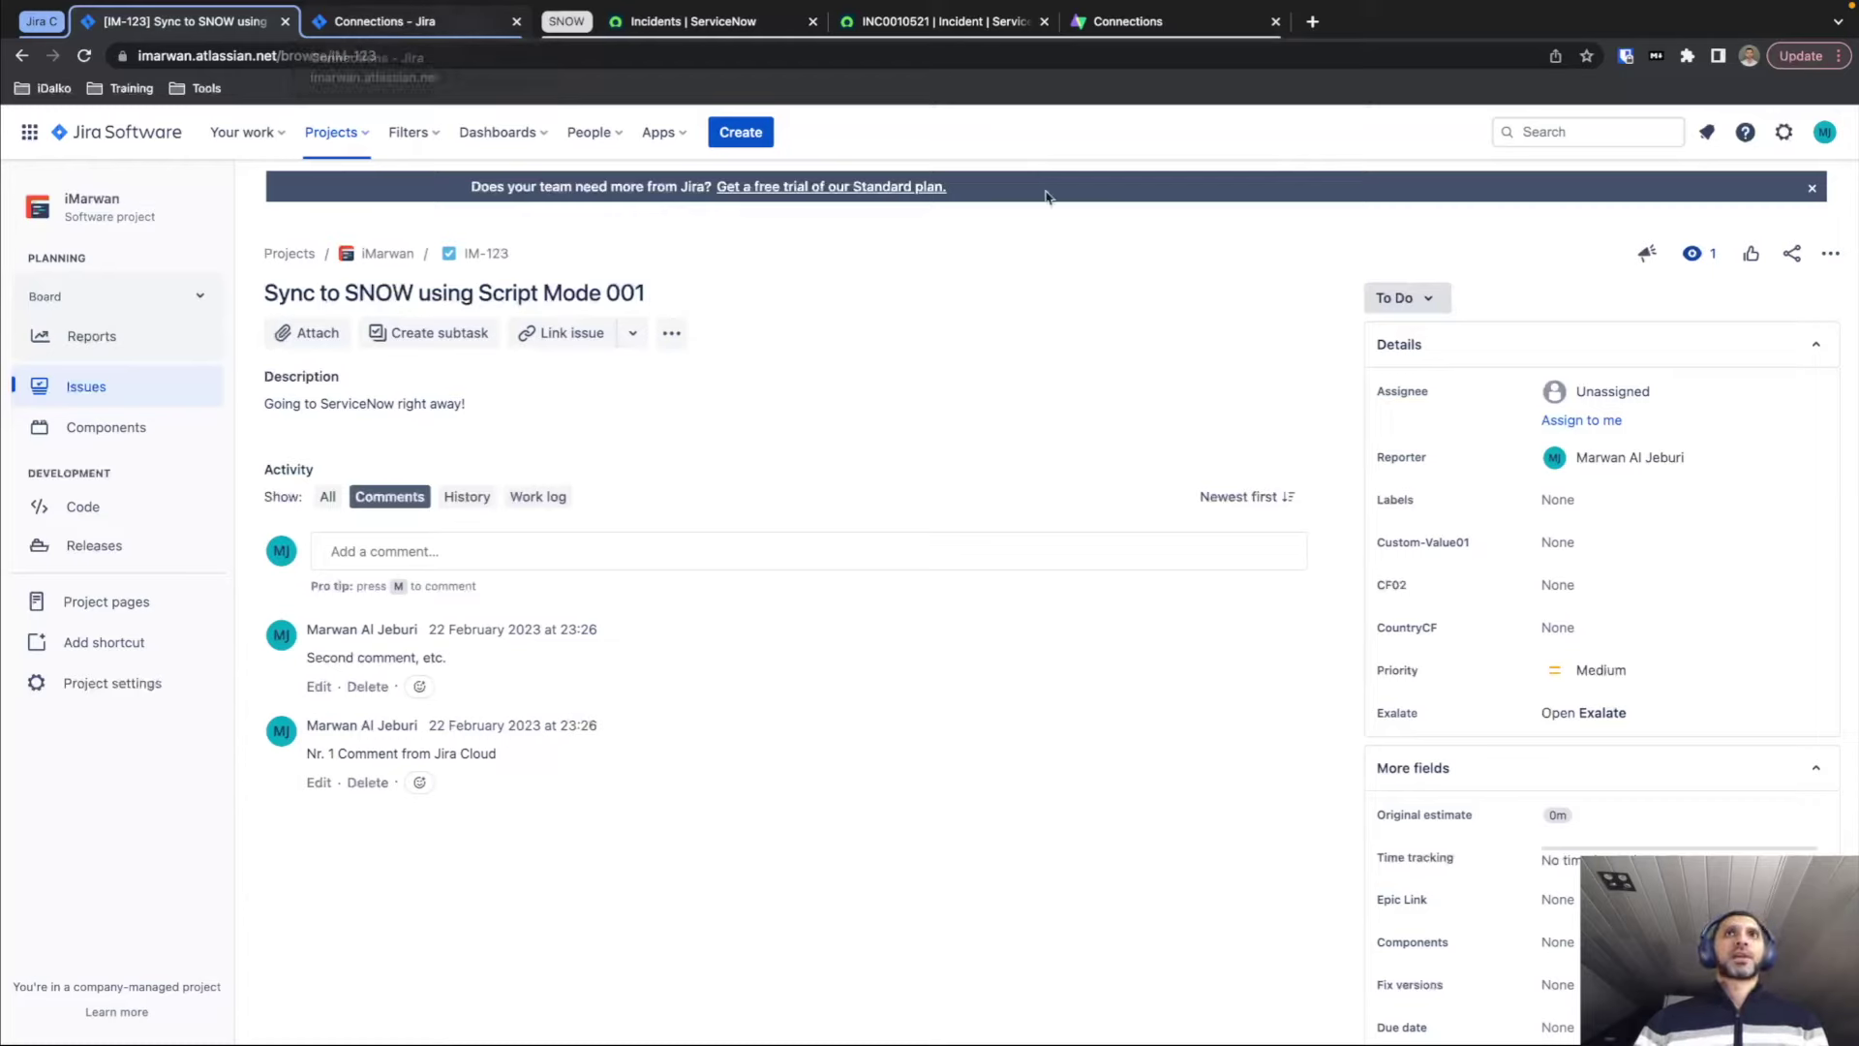
pyautogui.click(1430, 299)
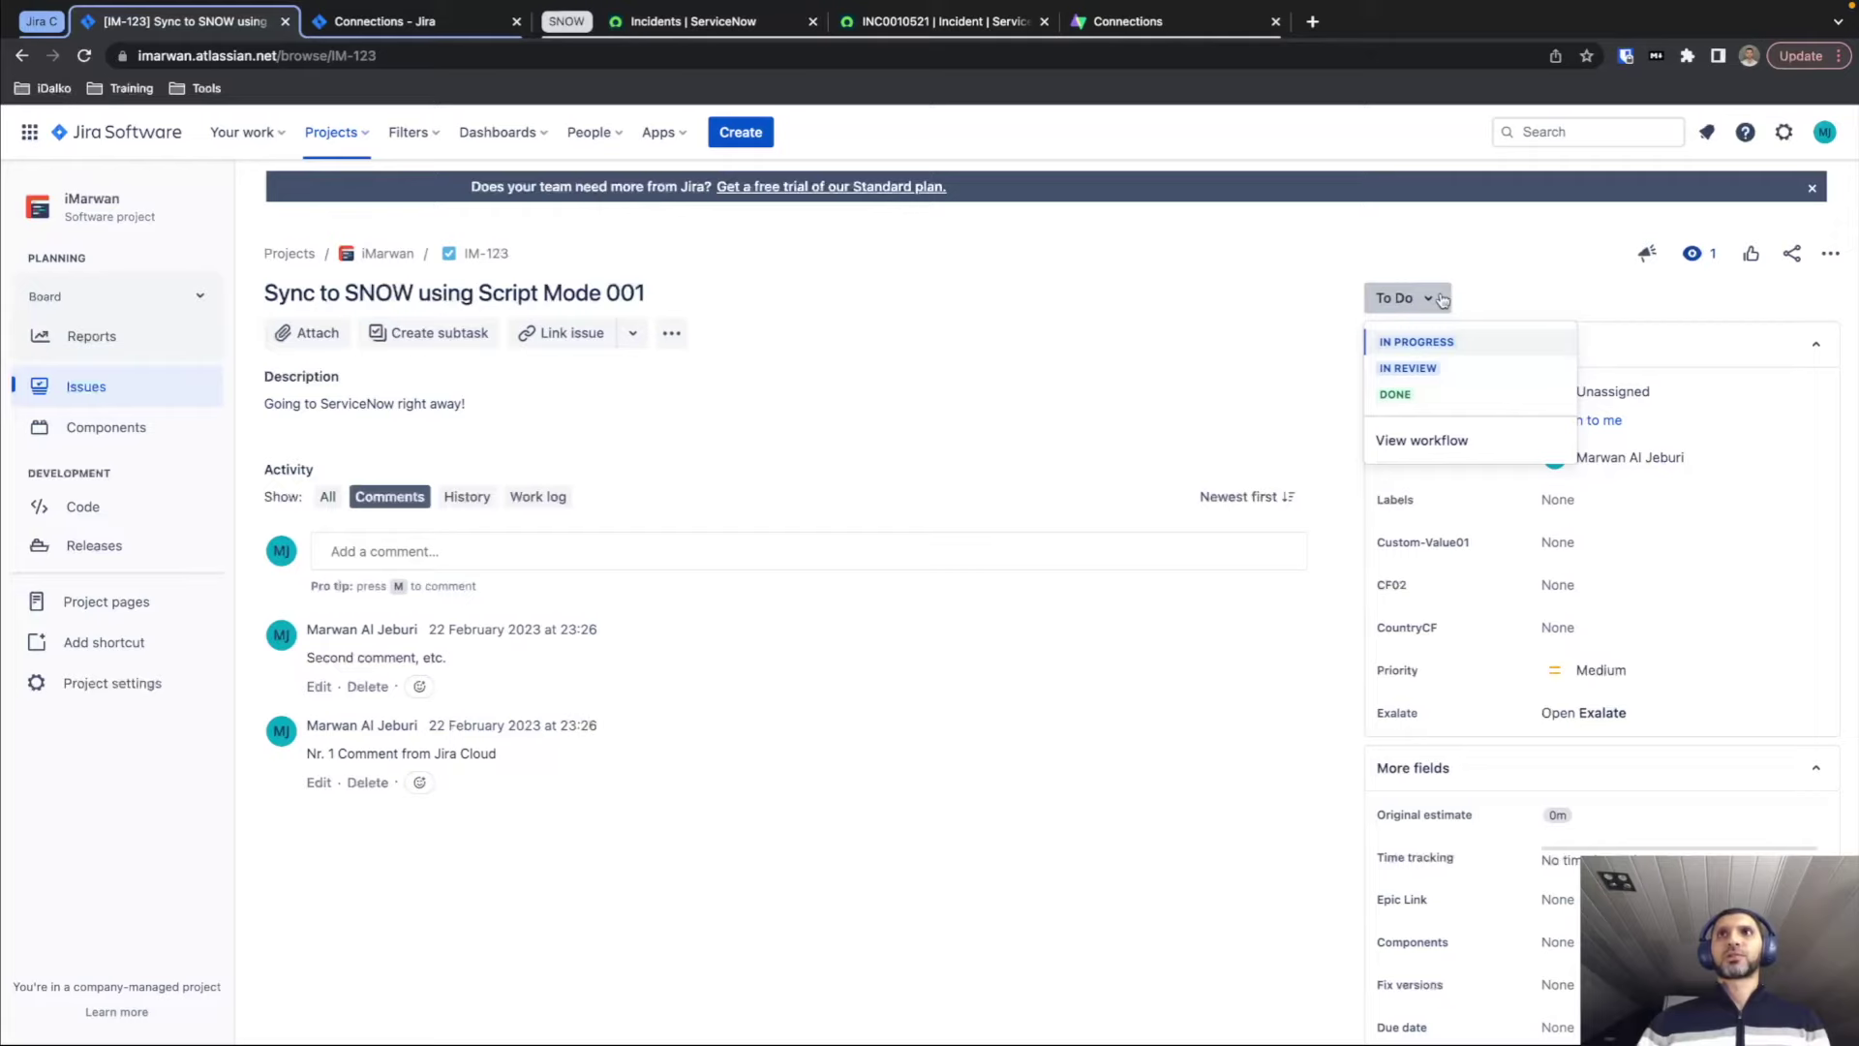
pyautogui.click(1502, 298)
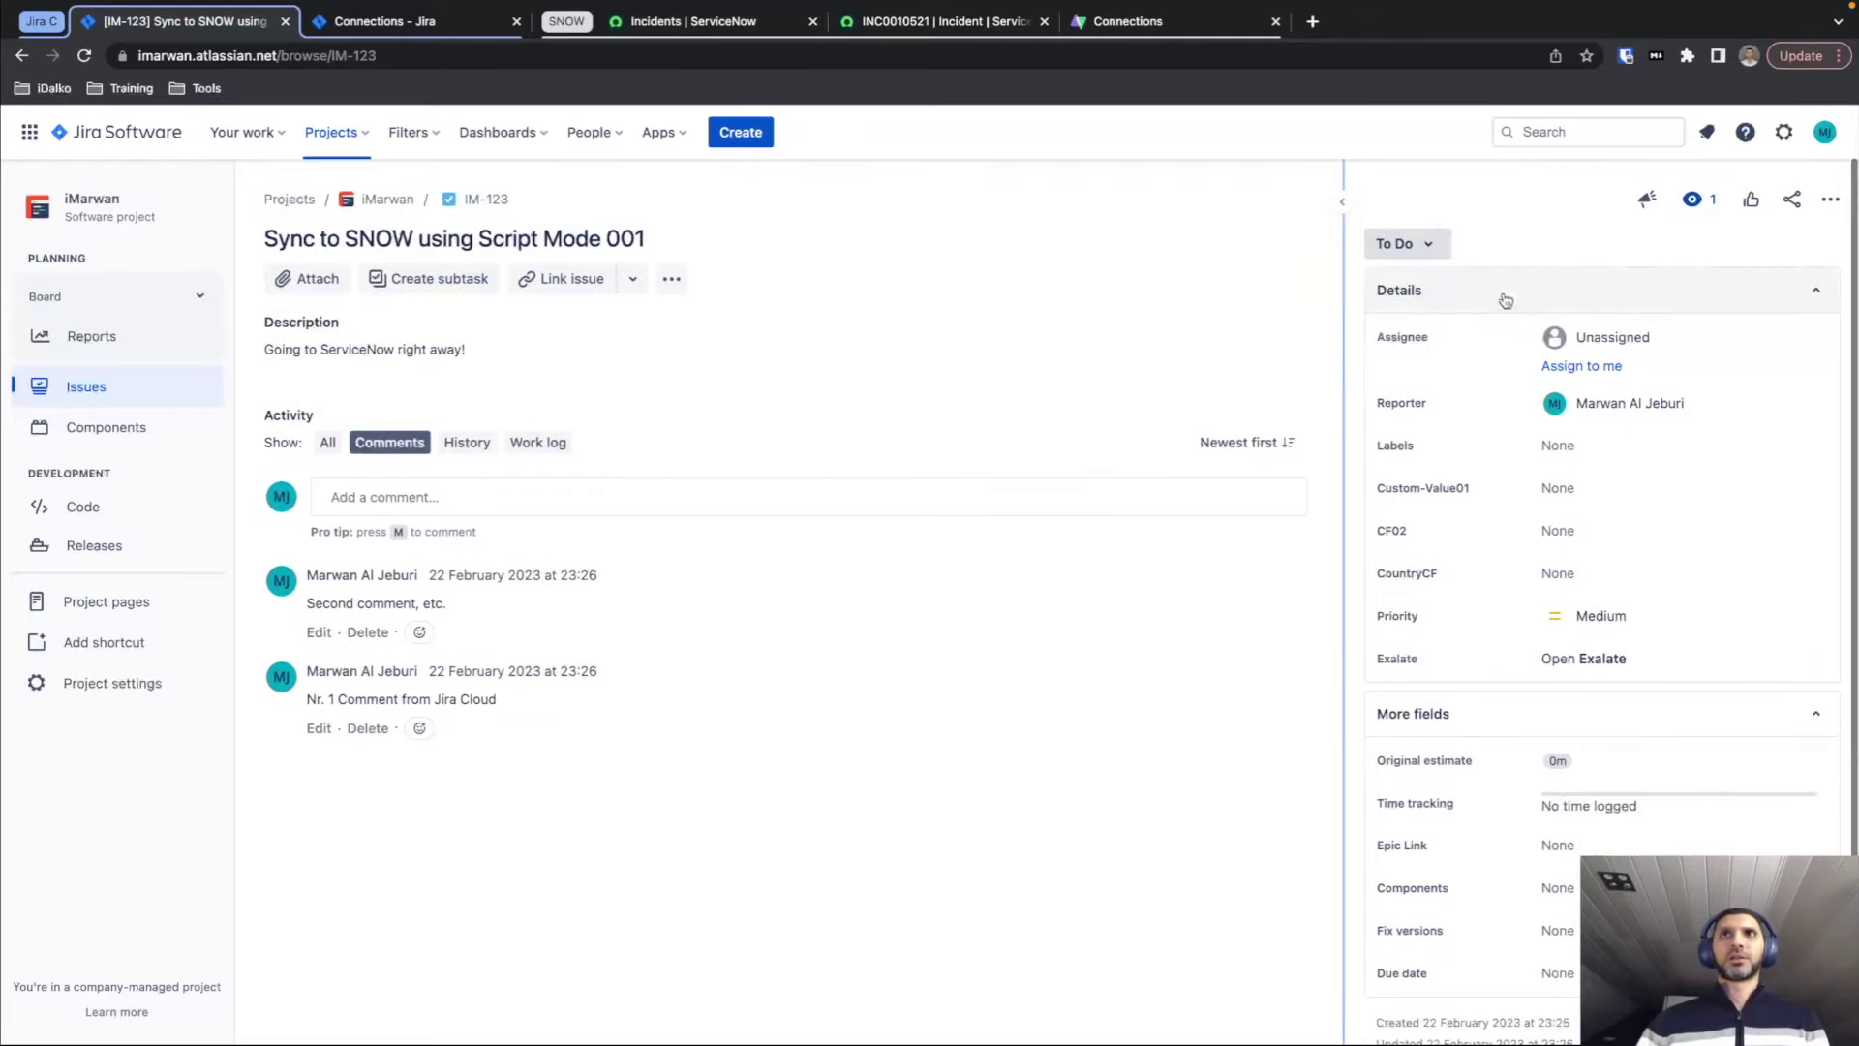
pyautogui.click(871, 25)
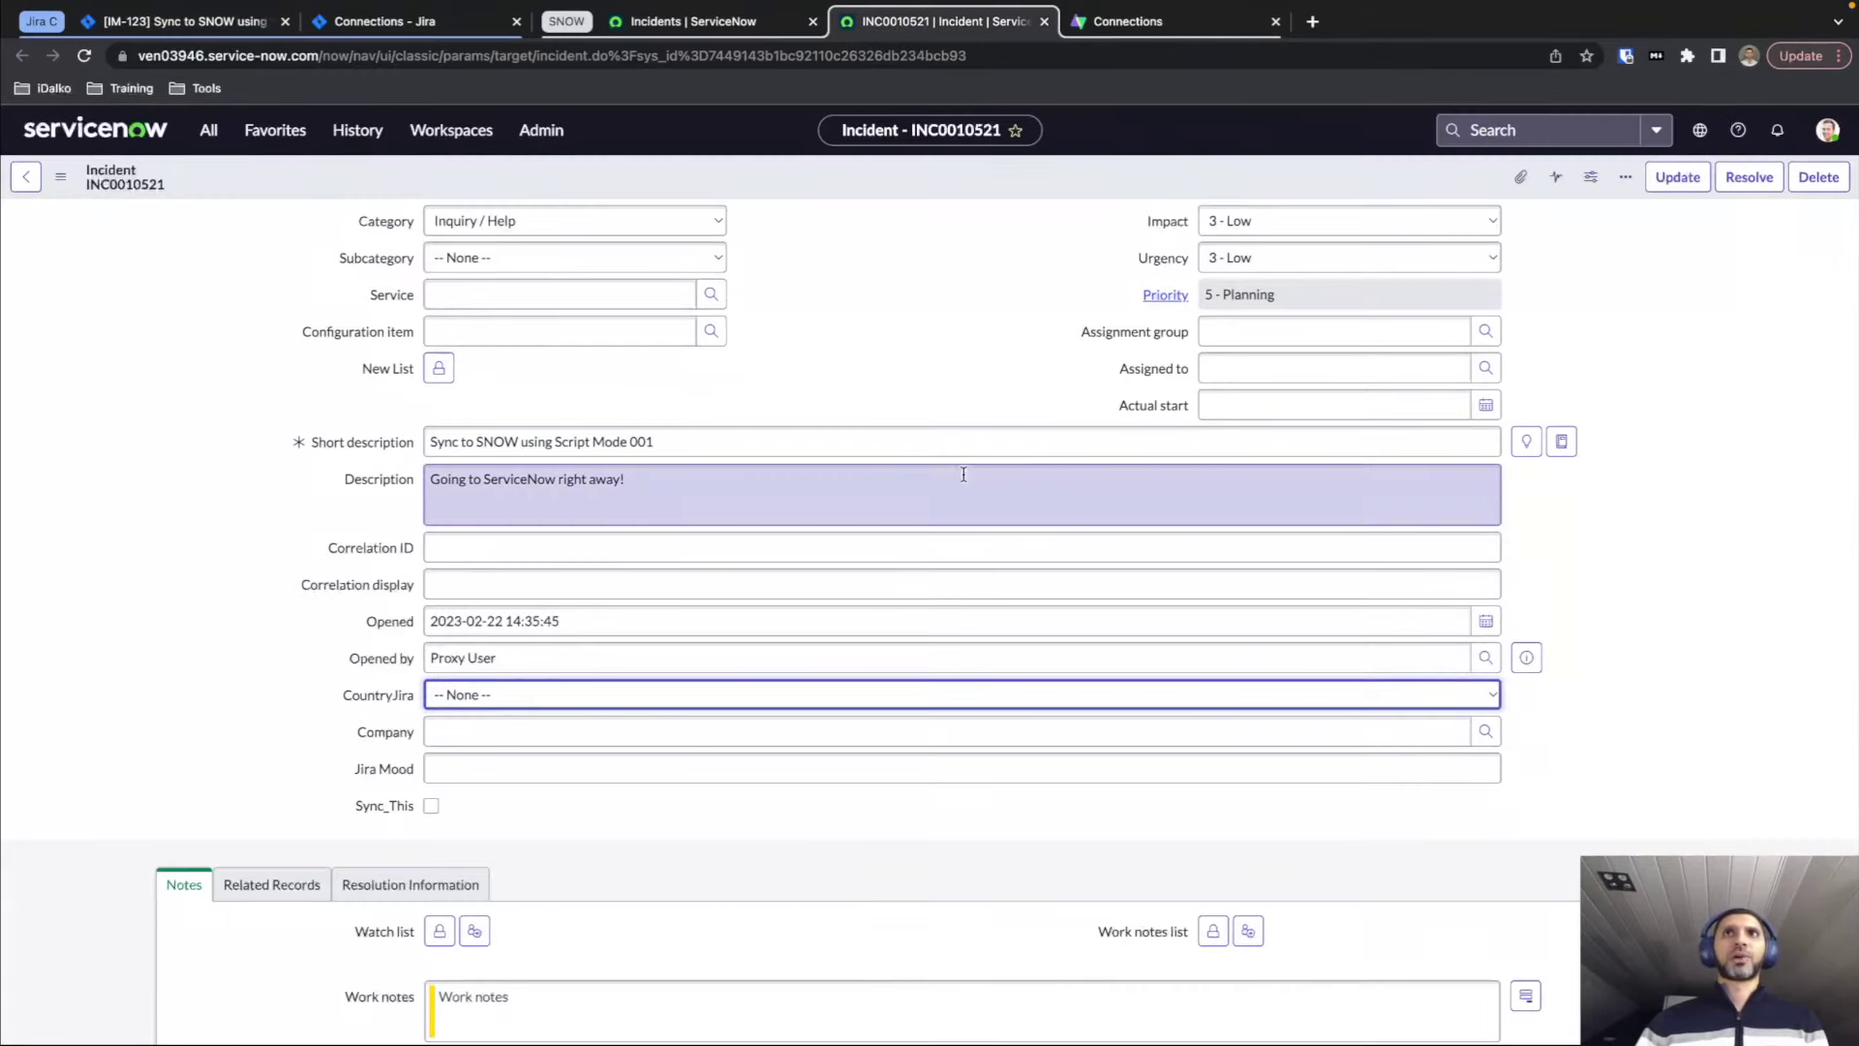
pyautogui.scroll(1, 1264, 273)
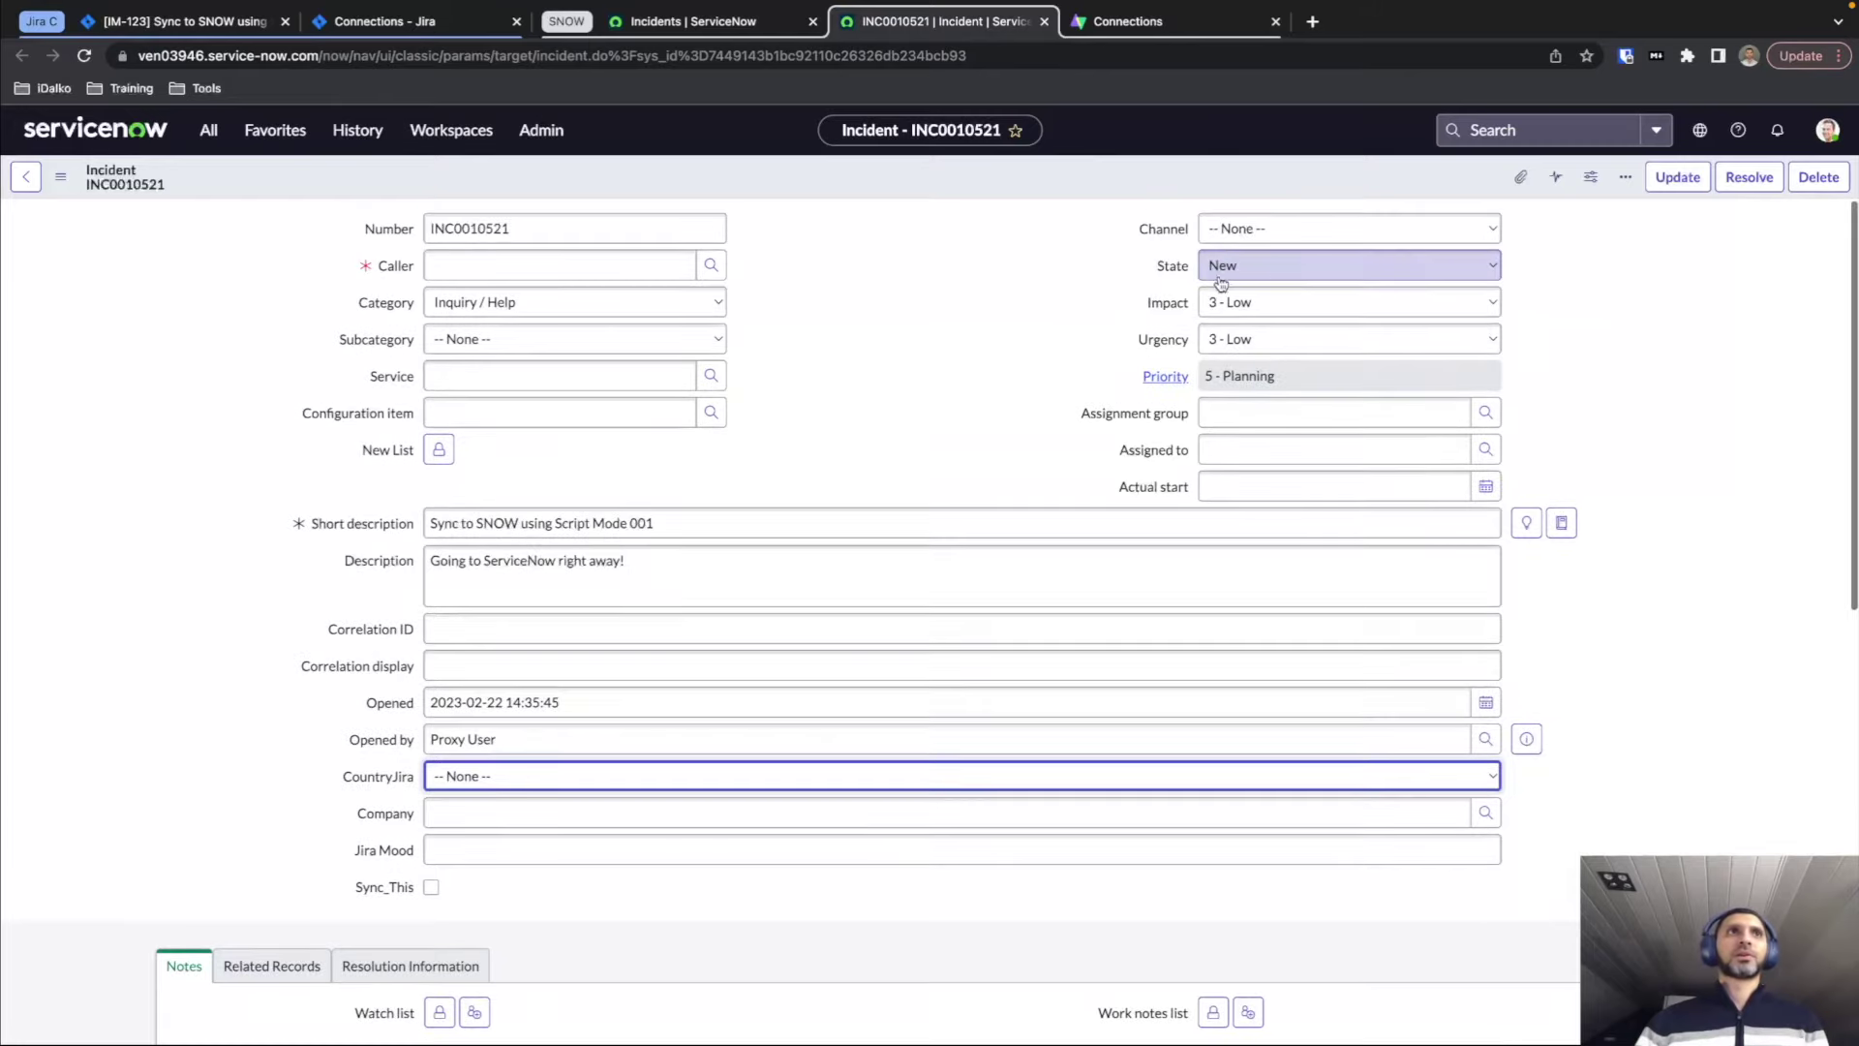
pyautogui.click(1355, 274)
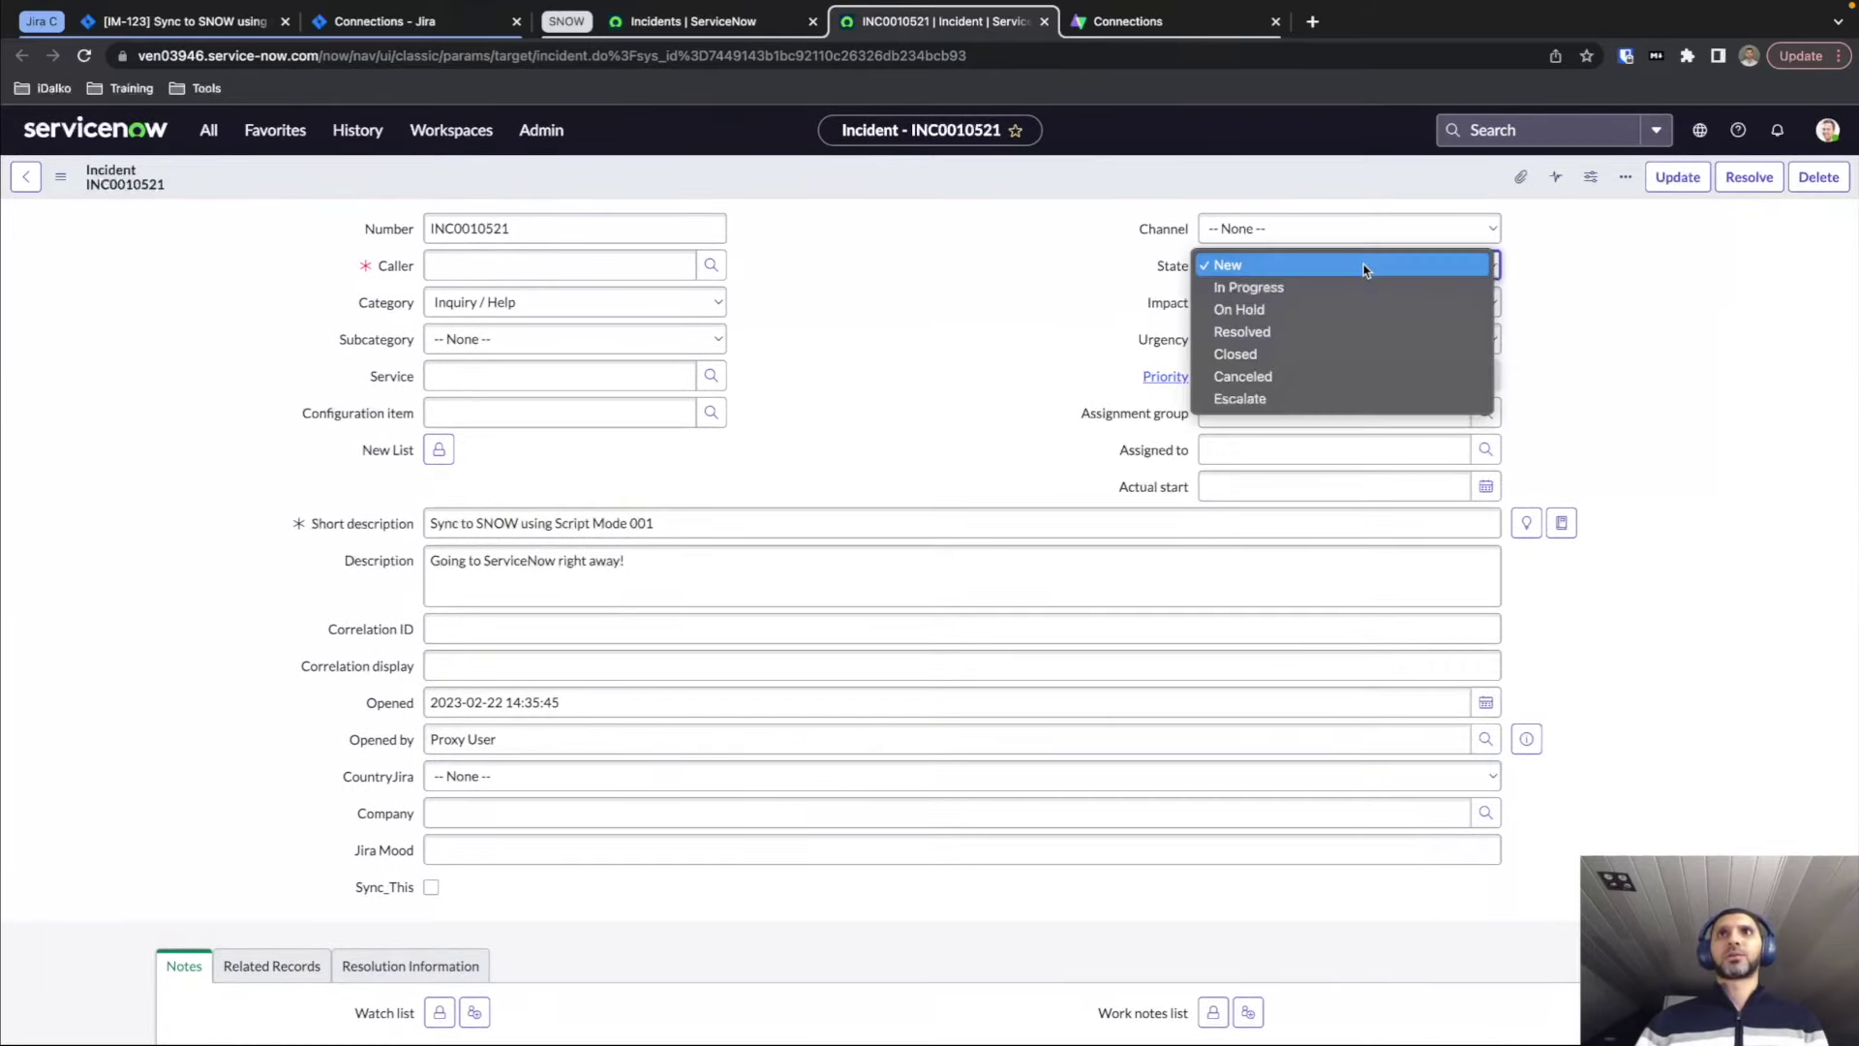
pyautogui.click(1679, 346)
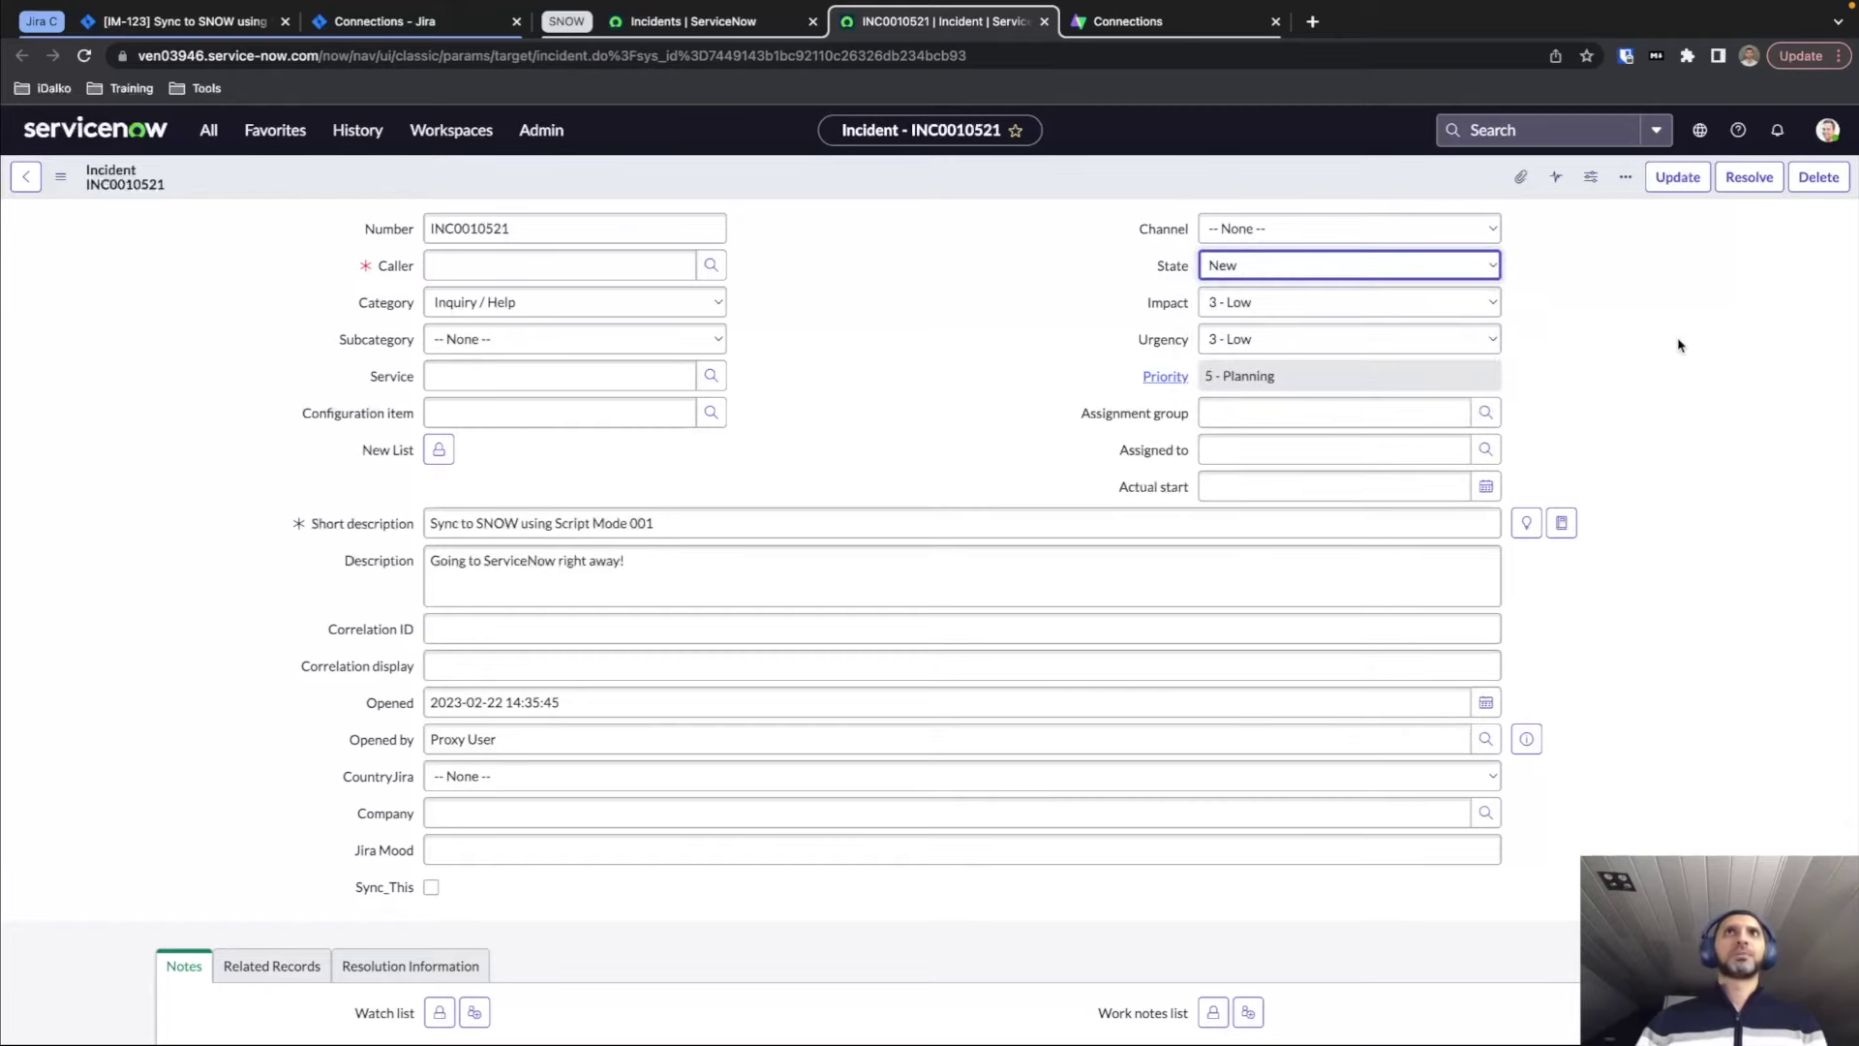
# In ServiceNow's incoming sync, below the CountryCF line, add statusMapping ["To Do":"New", "In Review":"On Hold"], remoteStatusName = replica.status.name and entity.state = statusMapping[remoteStatusName] ?: remoteStatusName.
pyautogui.click(1131, 36)
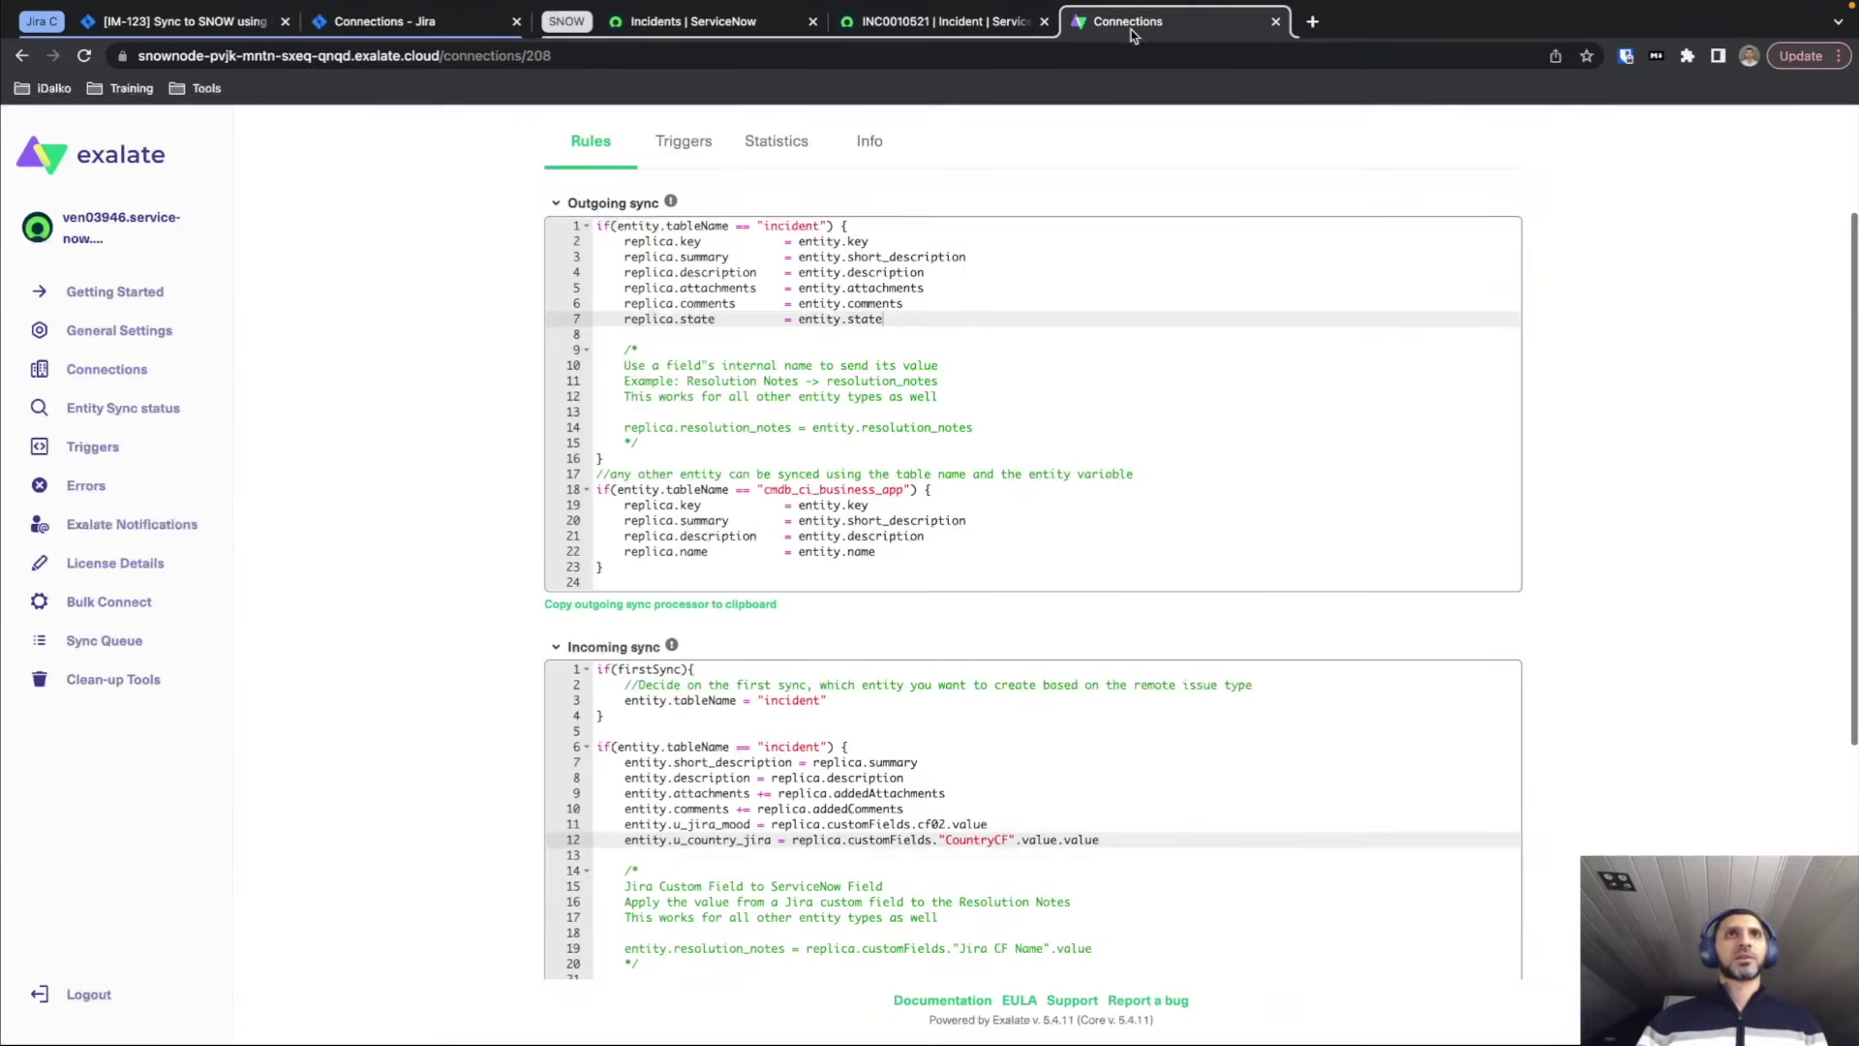
pyautogui.scroll(-5, 890, 386)
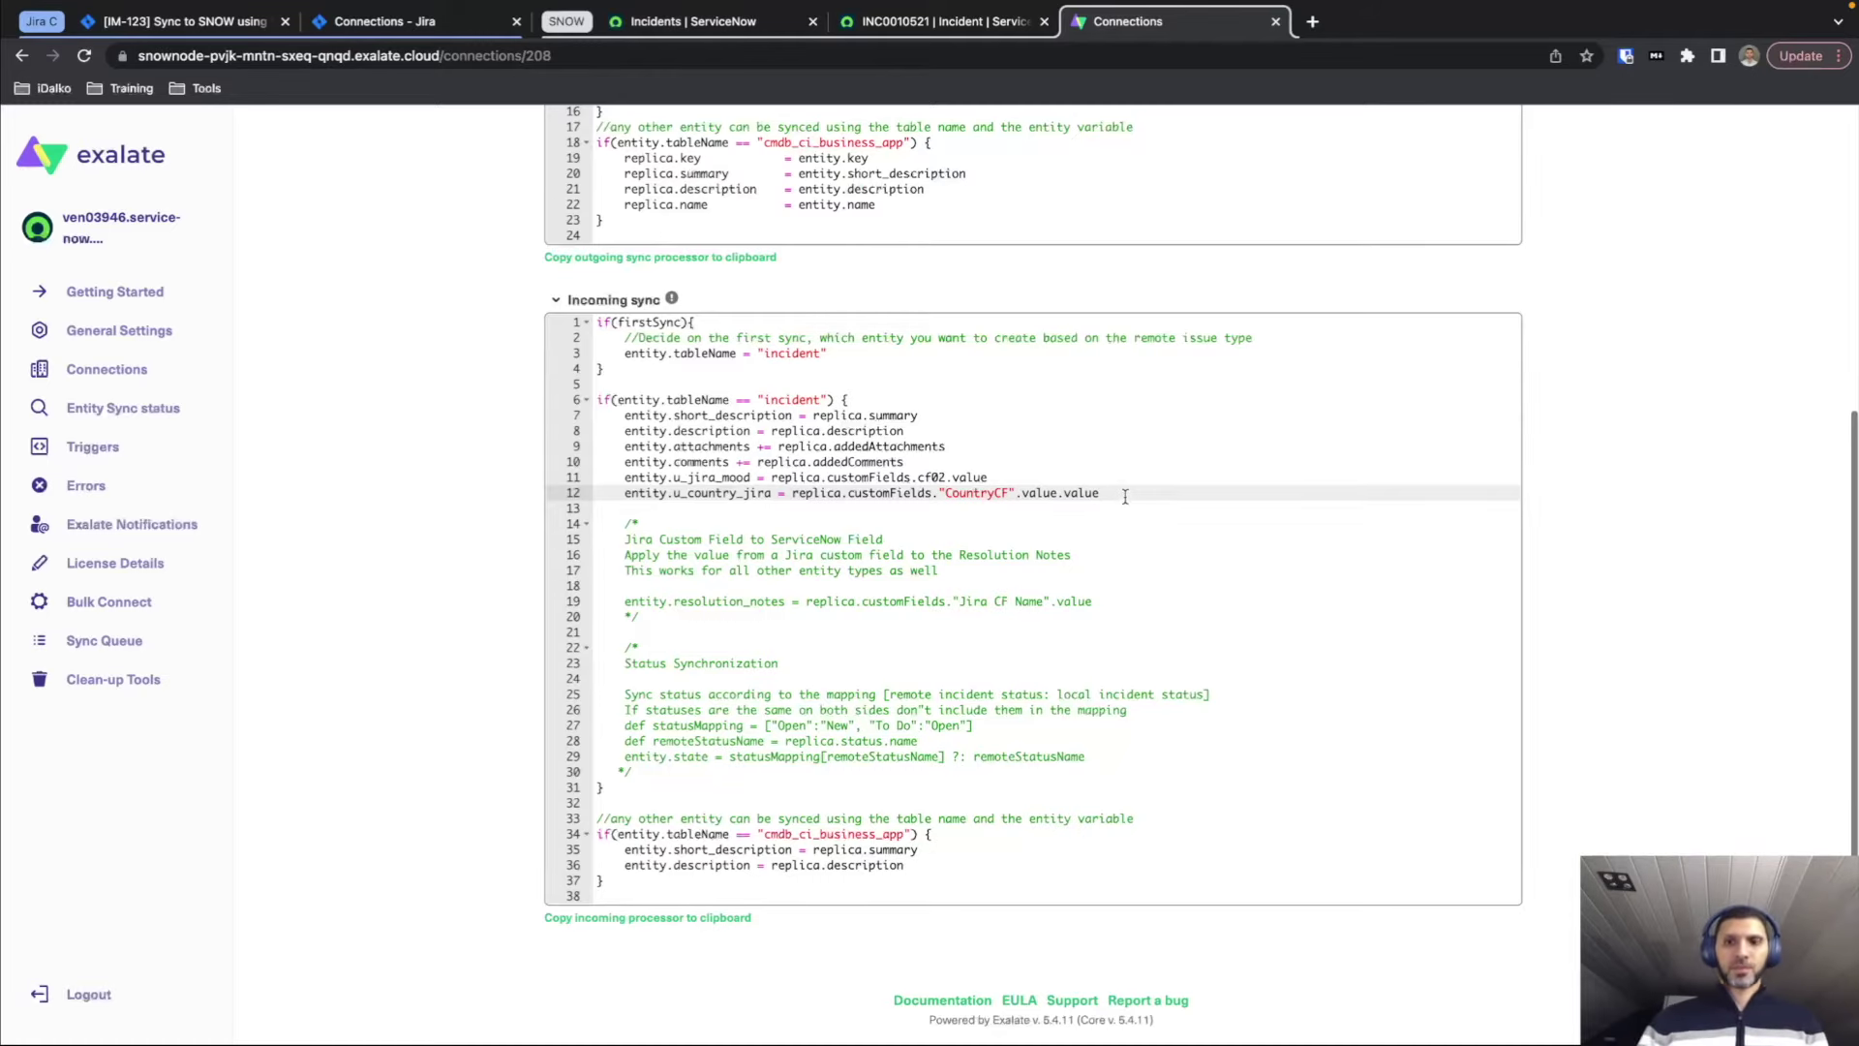
pyautogui.press('Return')
pyautogui.press('Return')
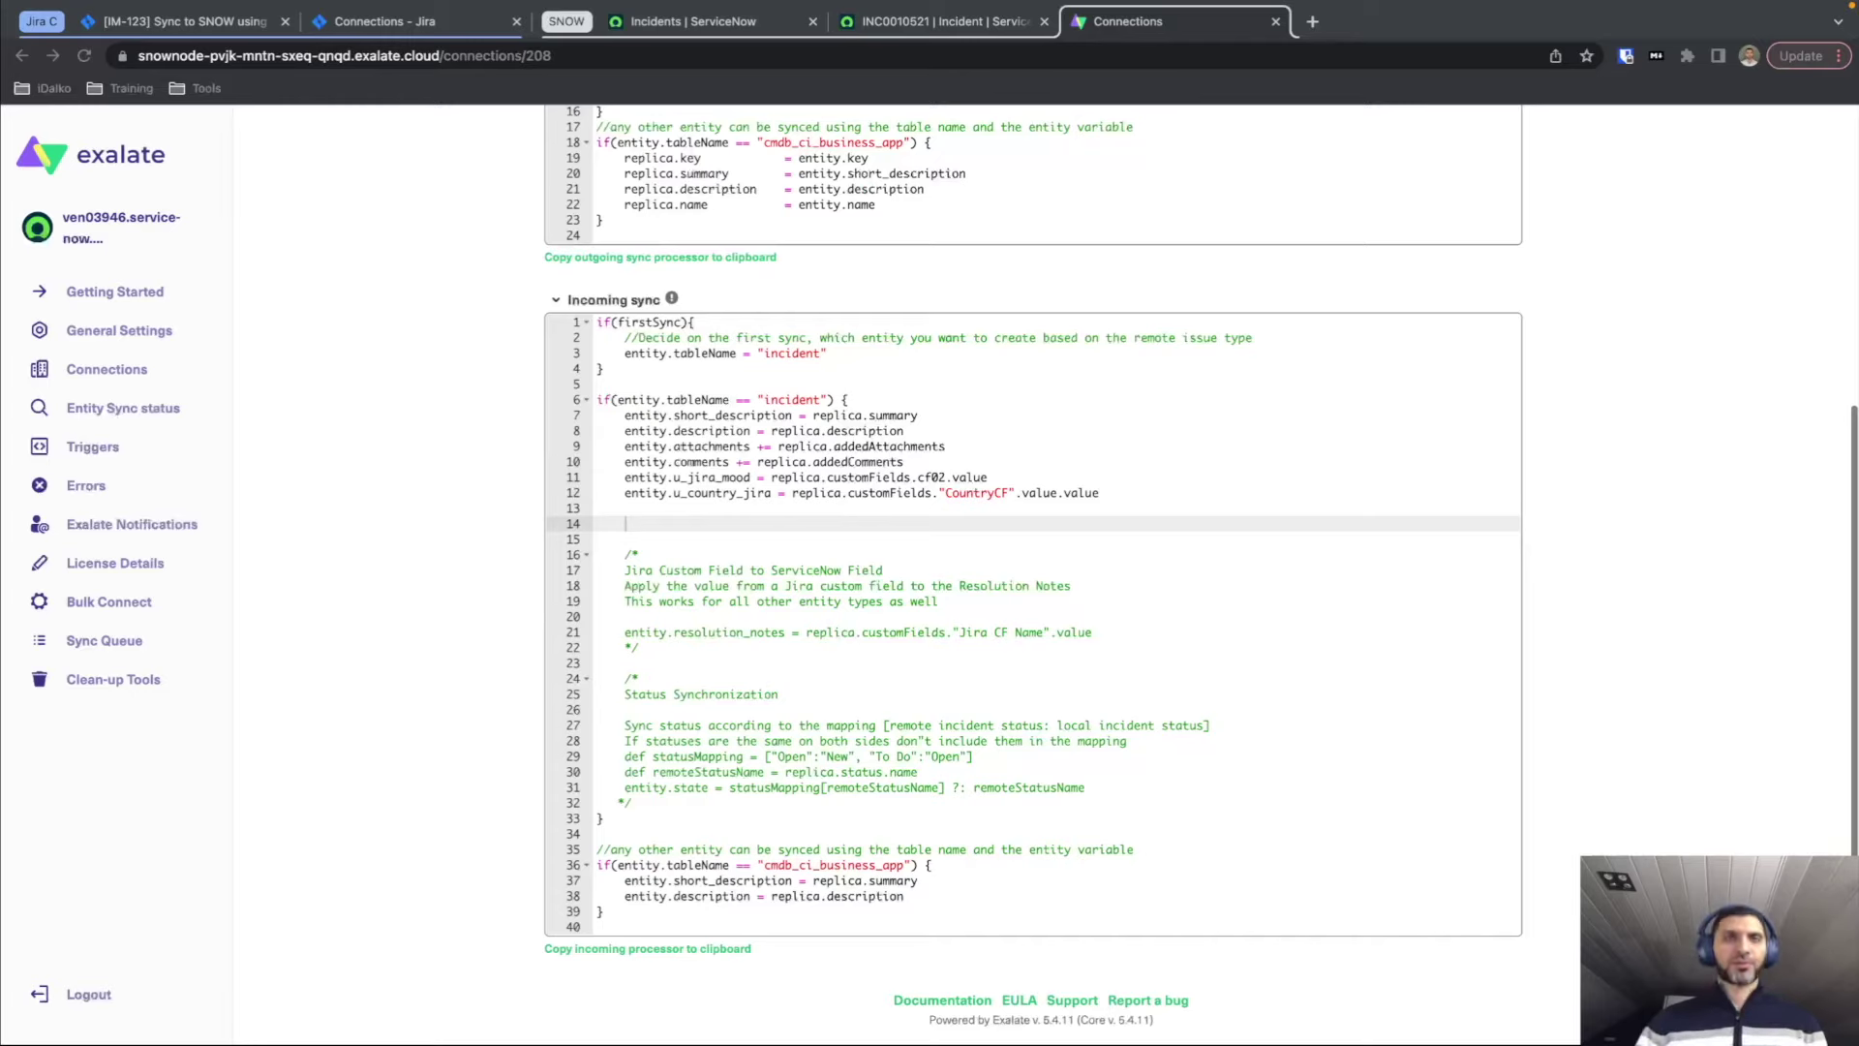
pyautogui.click(848, 529)
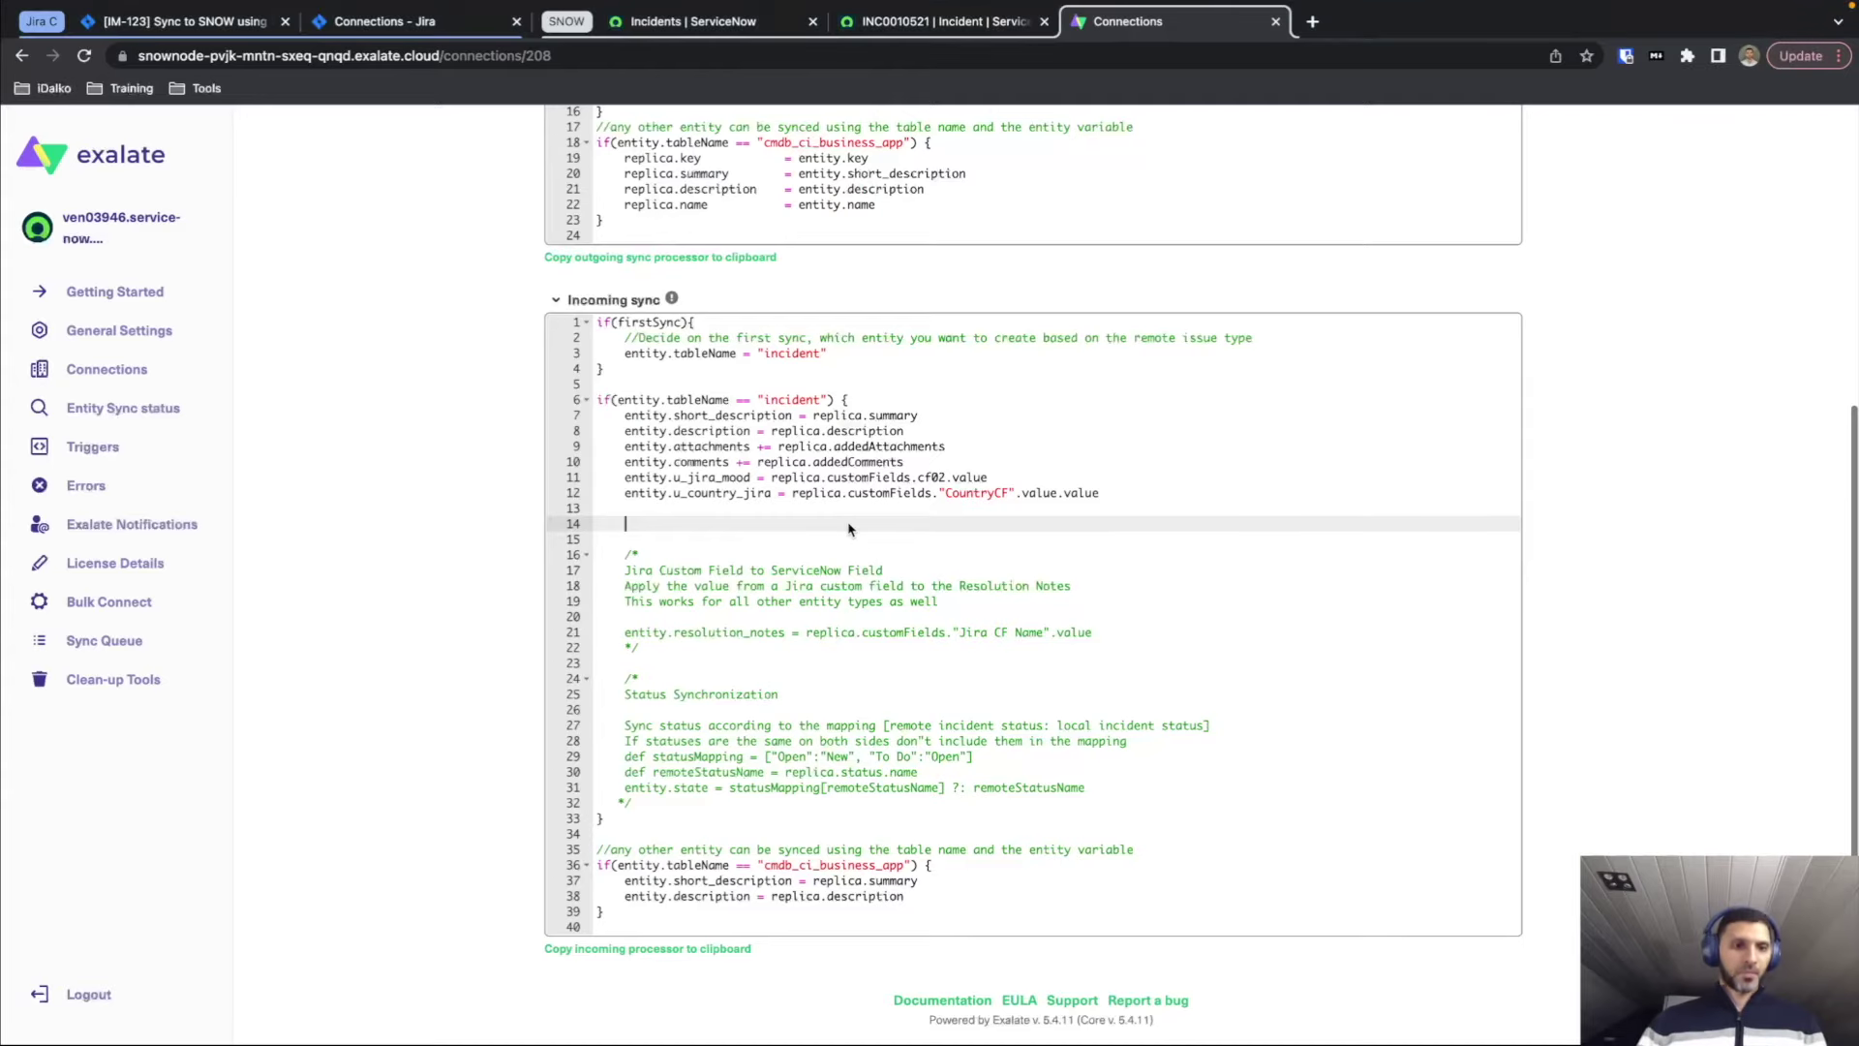
pyautogui.write('def statusMapping = [         "To Do":"New",         "In Review":"On Hold"         ]     def remoteStatusName = replica.status.name     entity.state = statusMapping[remoteStatusName] ?: remoteStatusName')
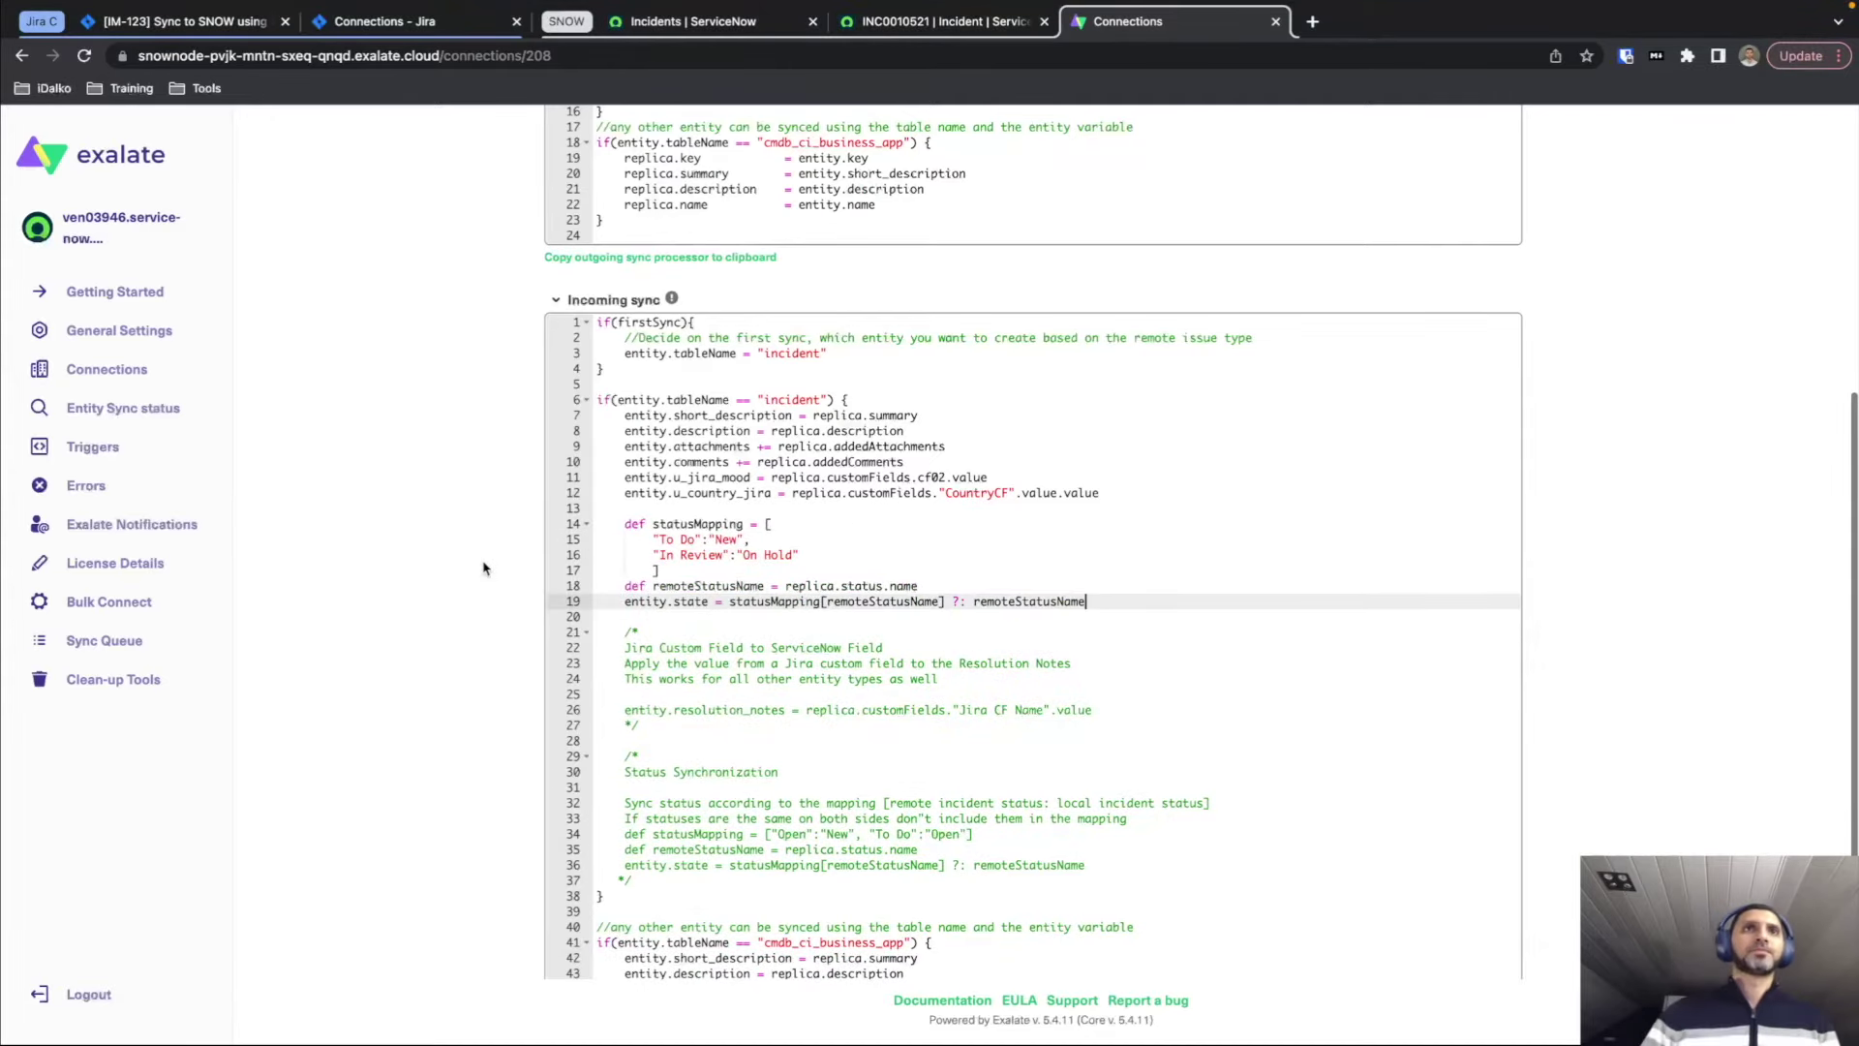
pyautogui.scroll(-1, 484, 568)
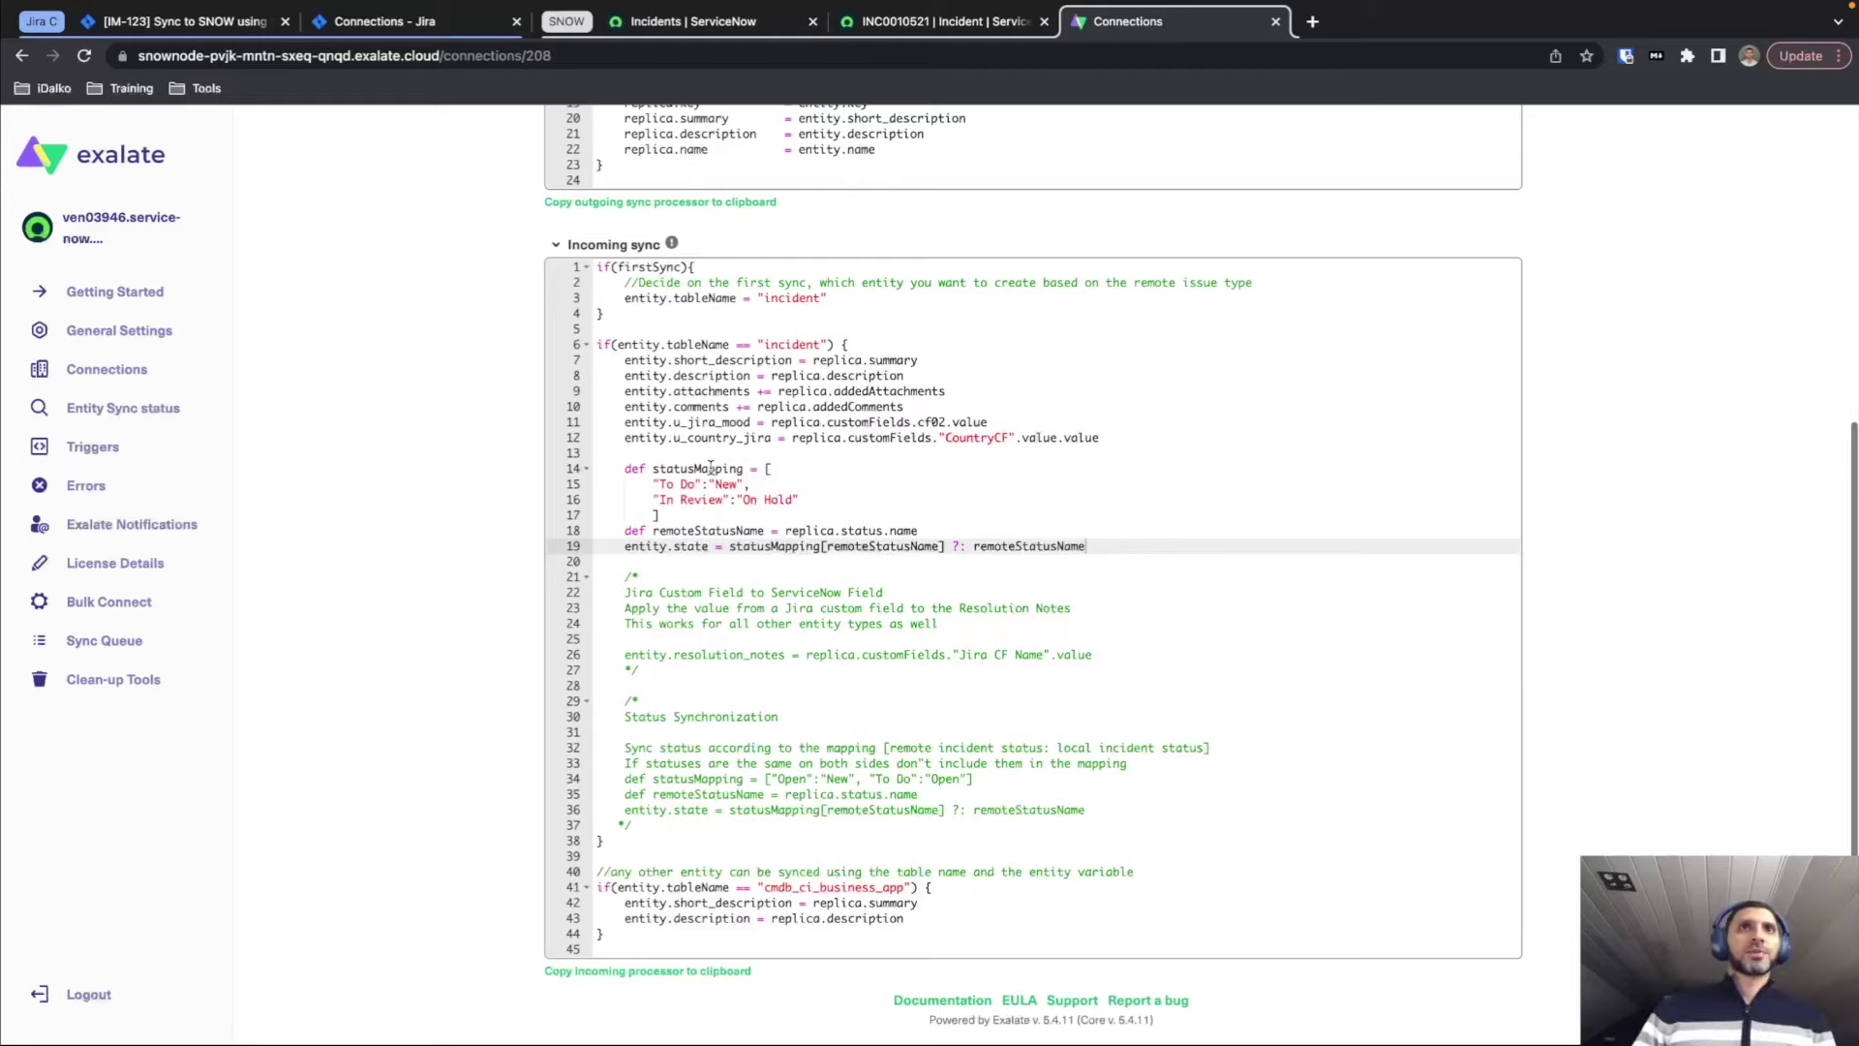
pyautogui.click(775, 483)
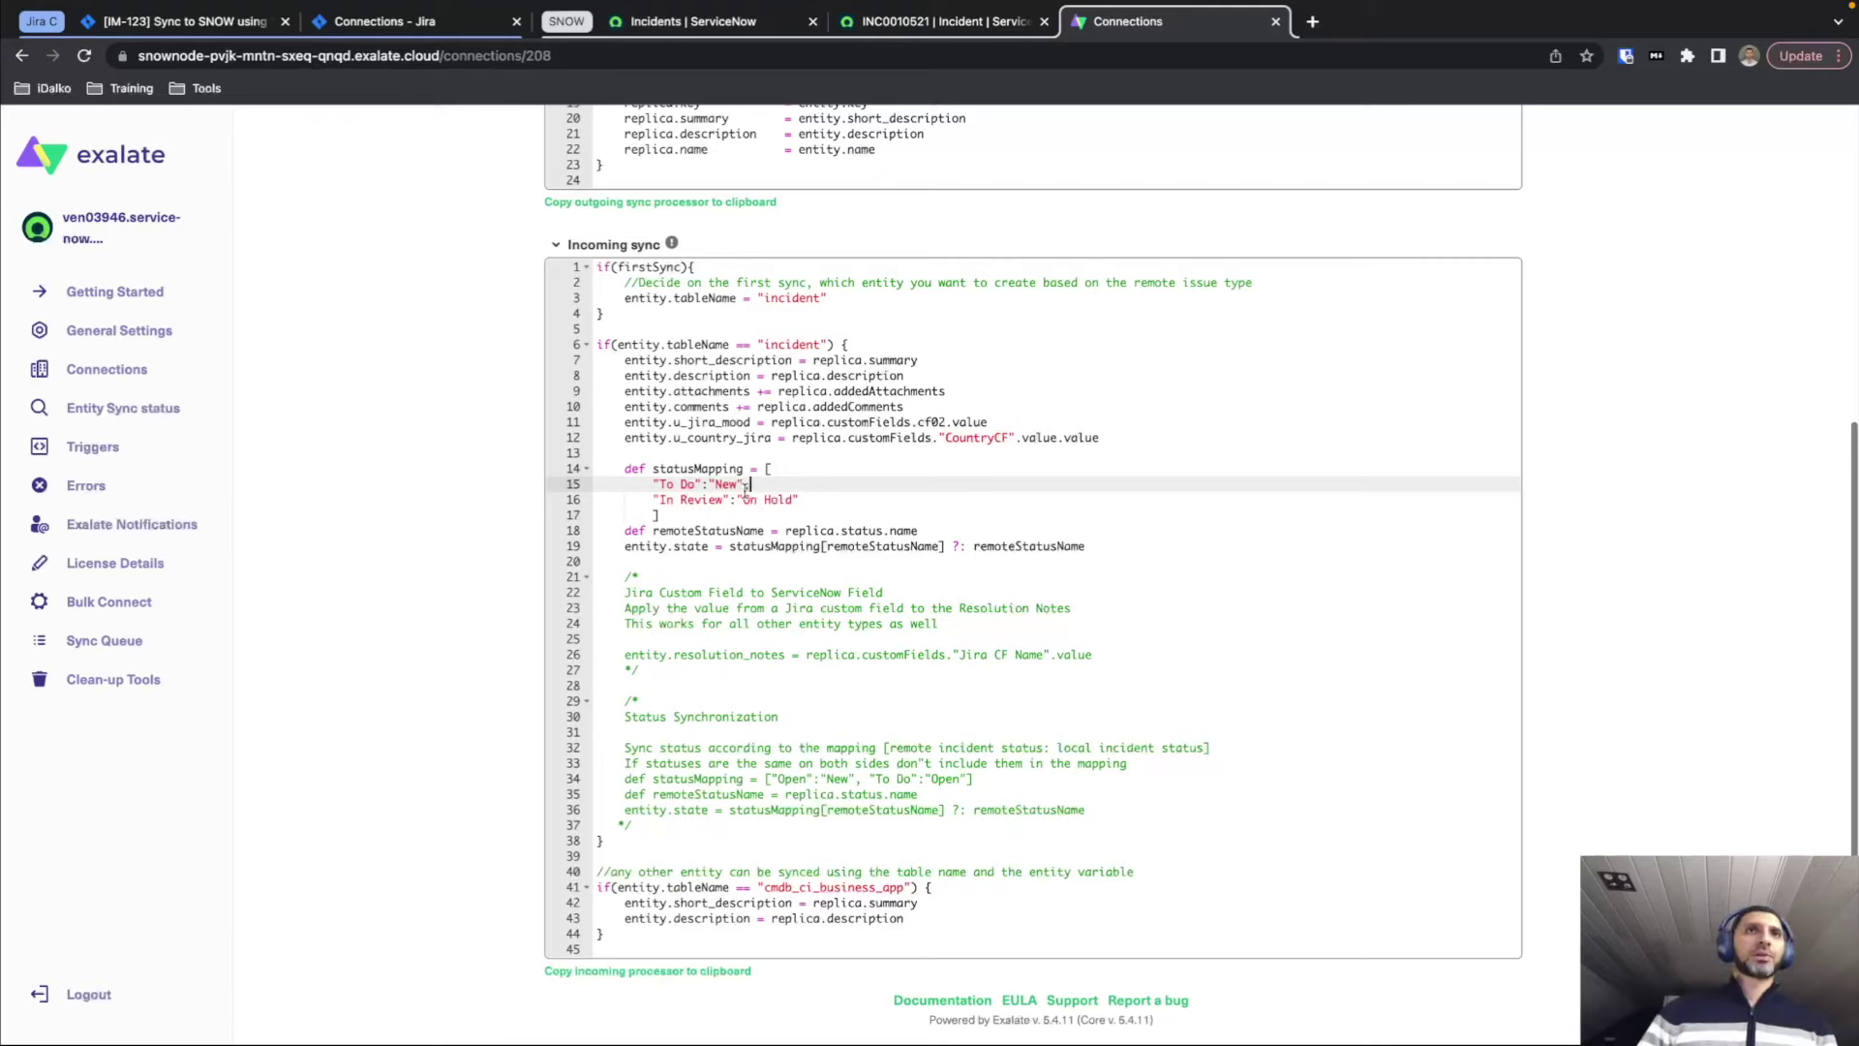
# Compare the workflow statuses available on IM-123 with the incident's State options to check the names used in the status mapping.
pyautogui.scroll(1, 804, 495)
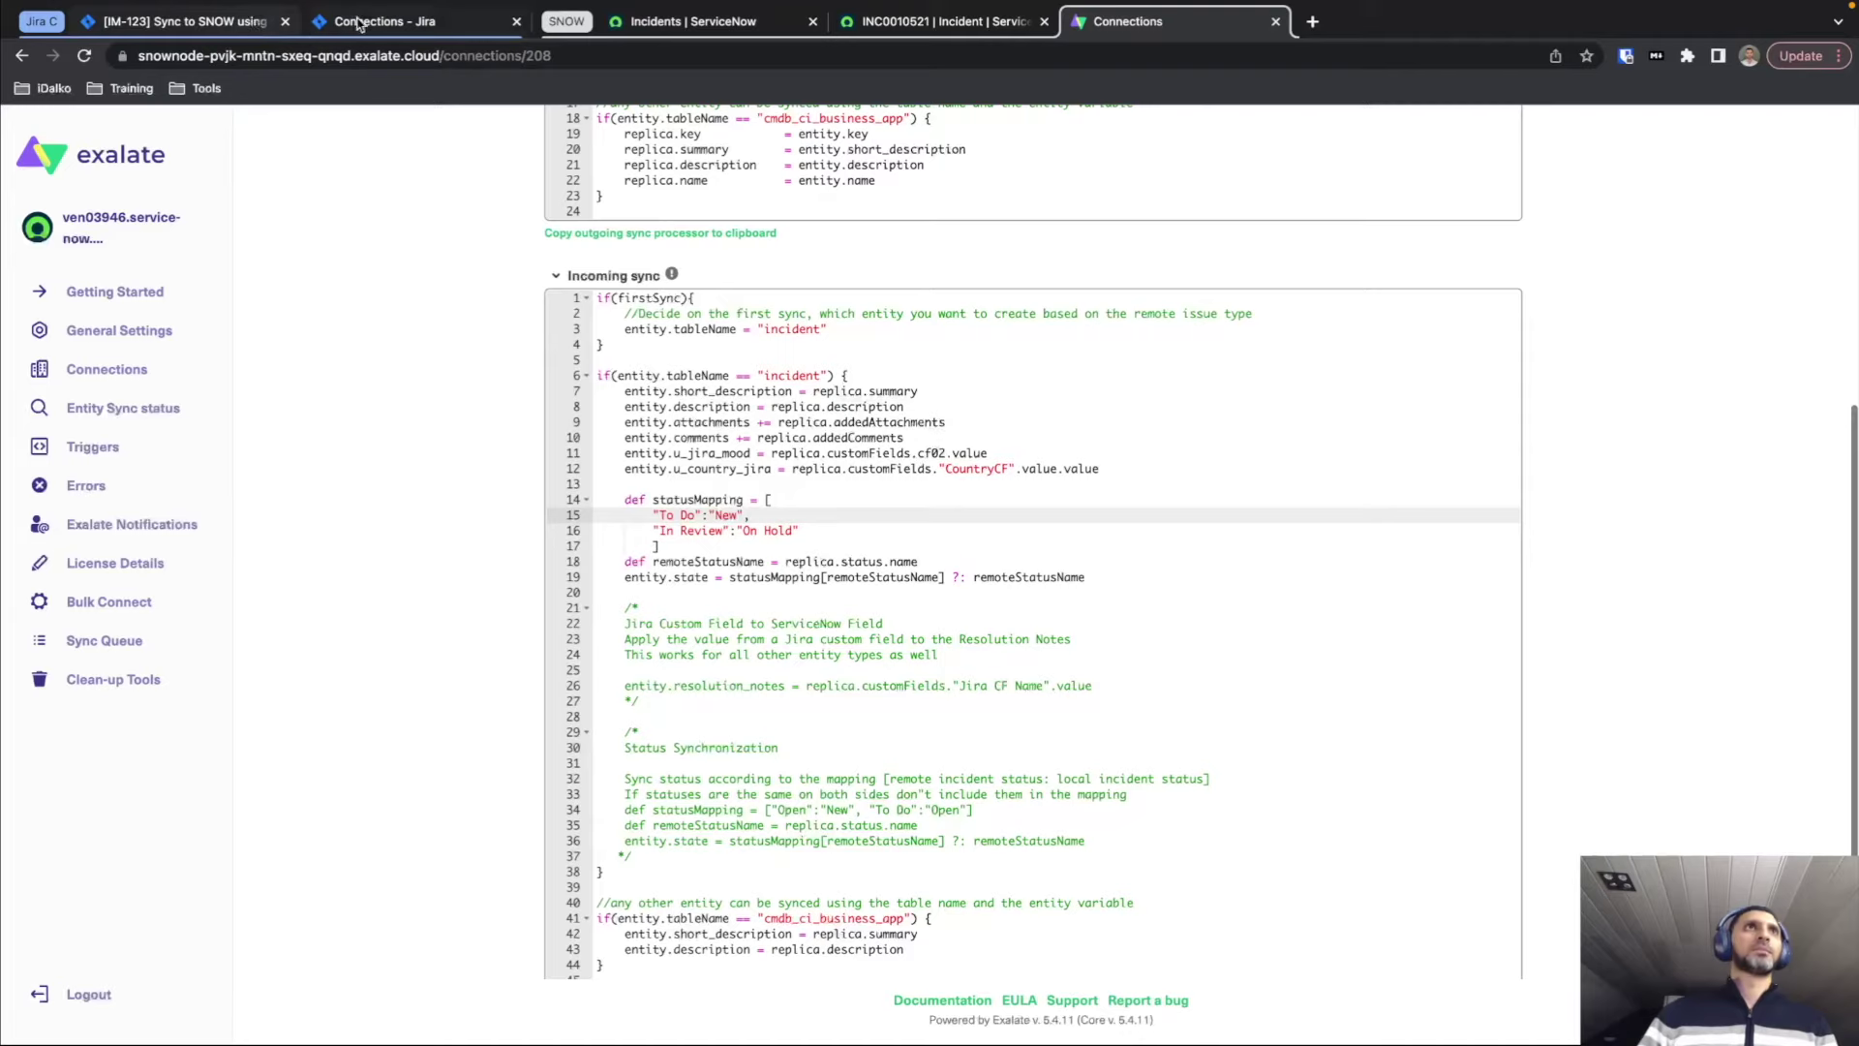
pyautogui.click(184, 22)
pyautogui.click(1414, 245)
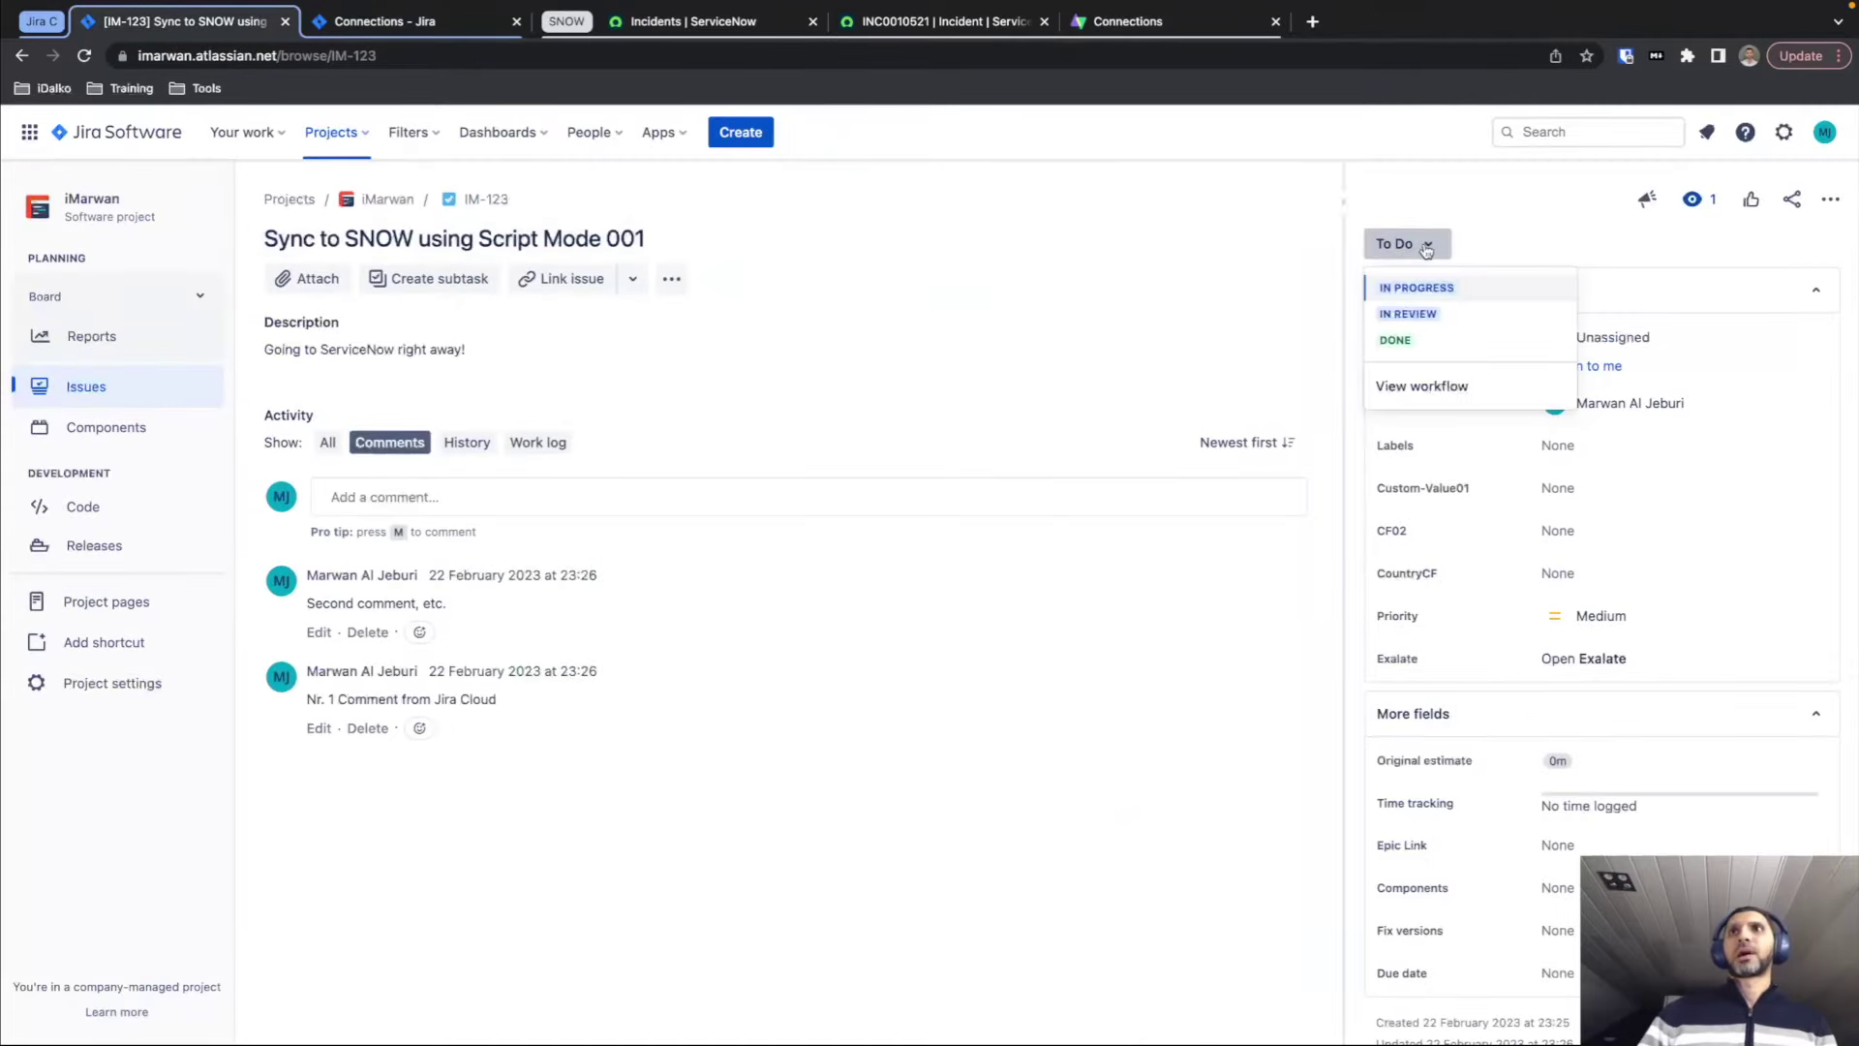
pyautogui.click(941, 23)
pyautogui.click(1399, 270)
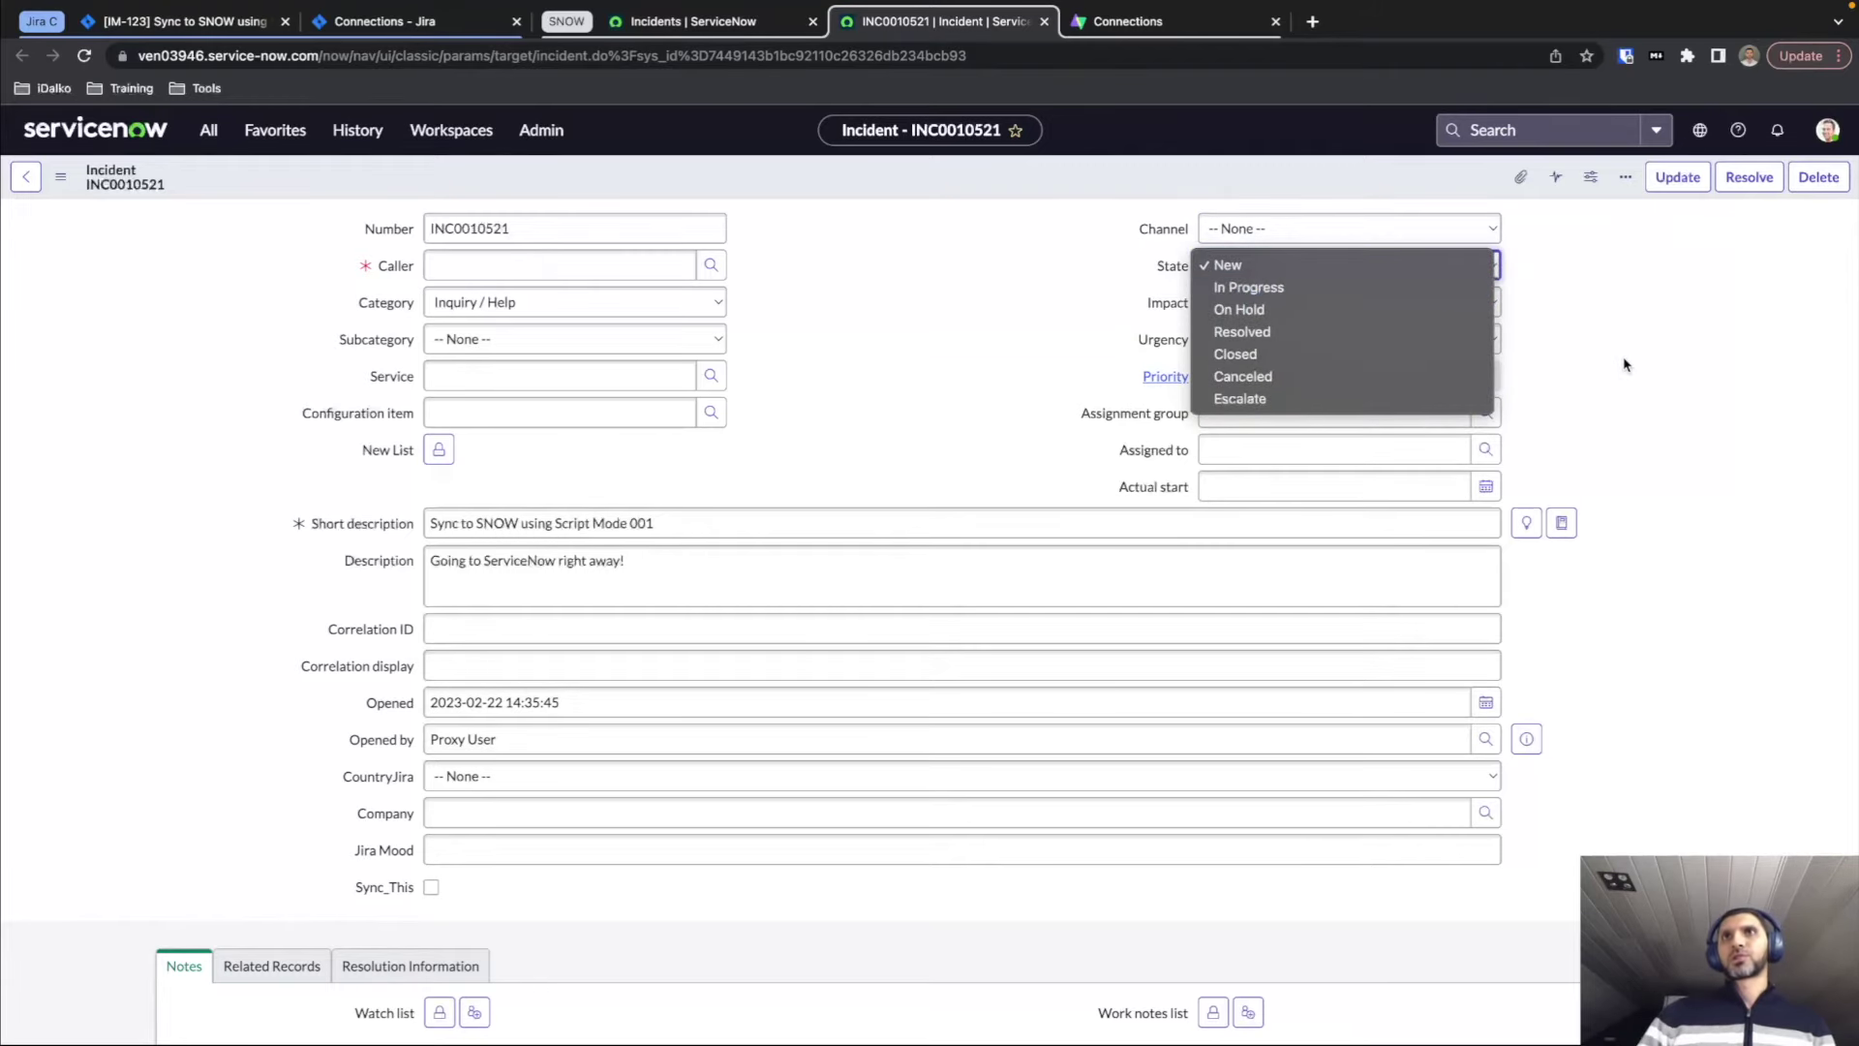
pyautogui.click(1676, 383)
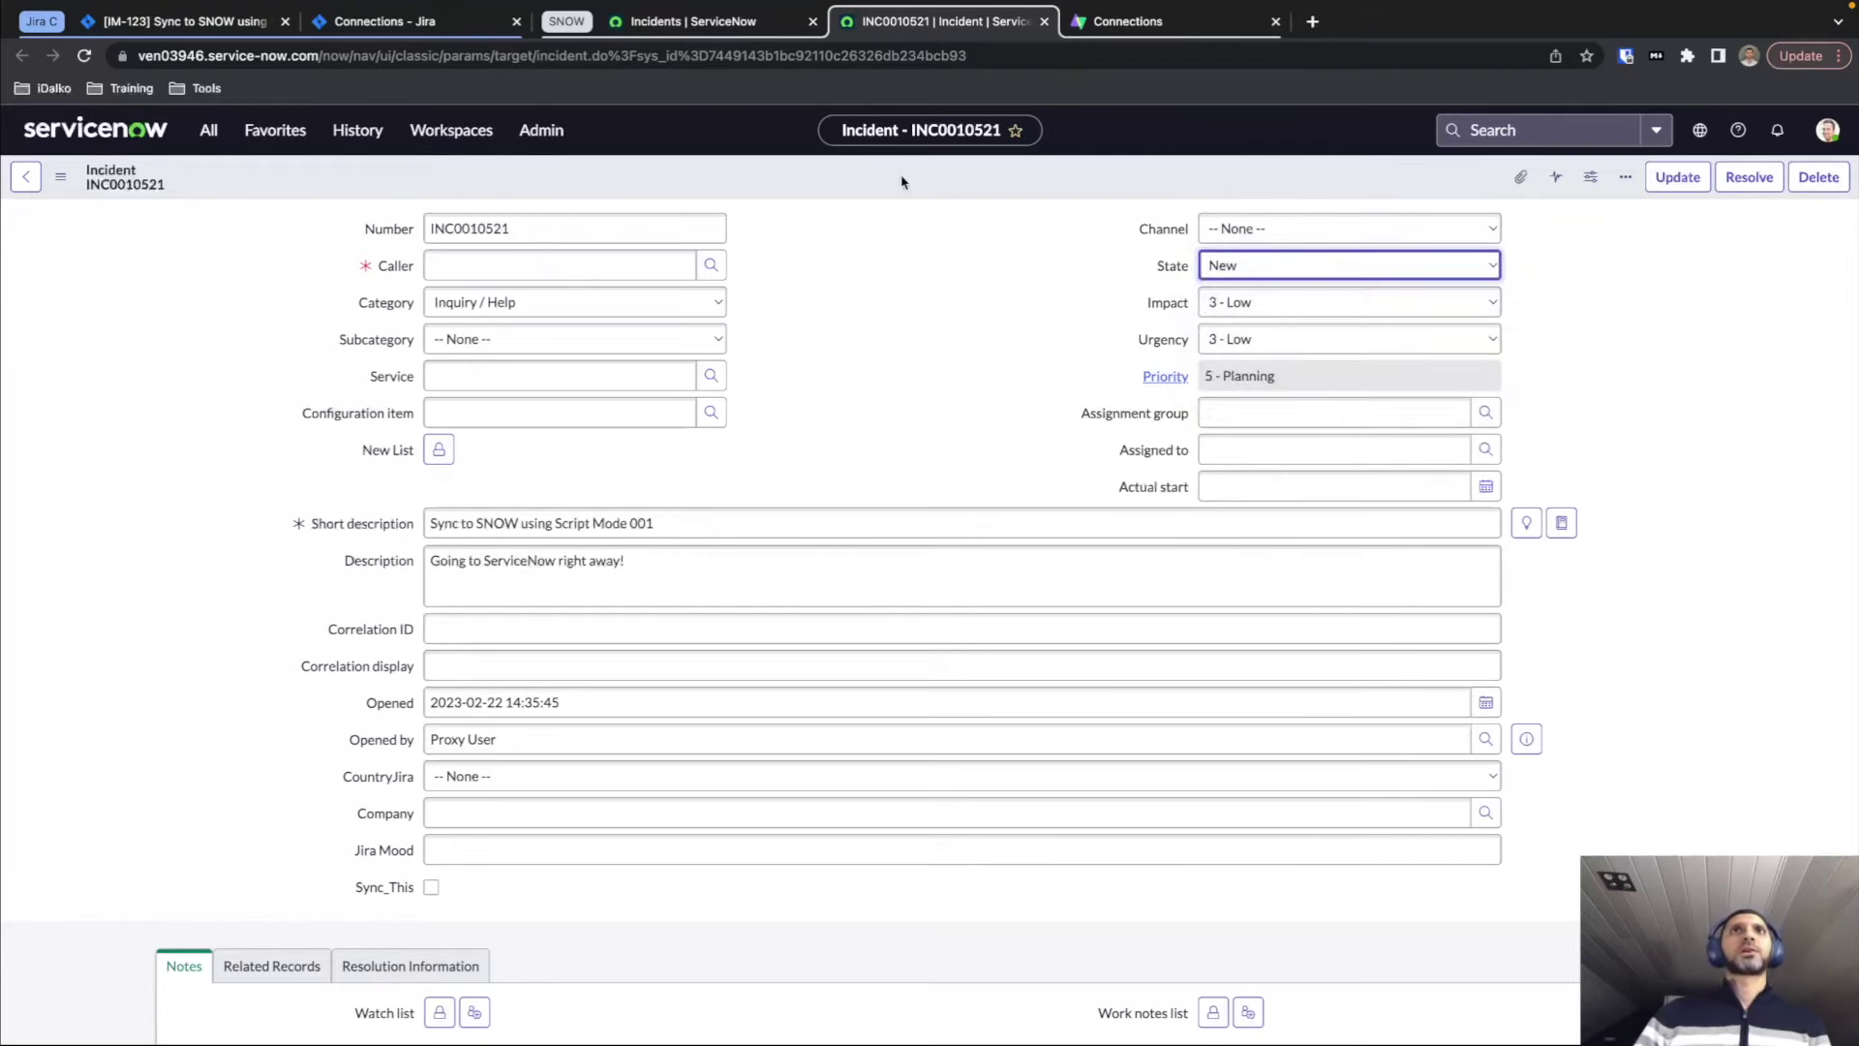
# Review the status mapping in the ServiceNow incoming sync script and publish the JiraCloud_to_ServiceNow connection's changes.
pyautogui.click(1094, 29)
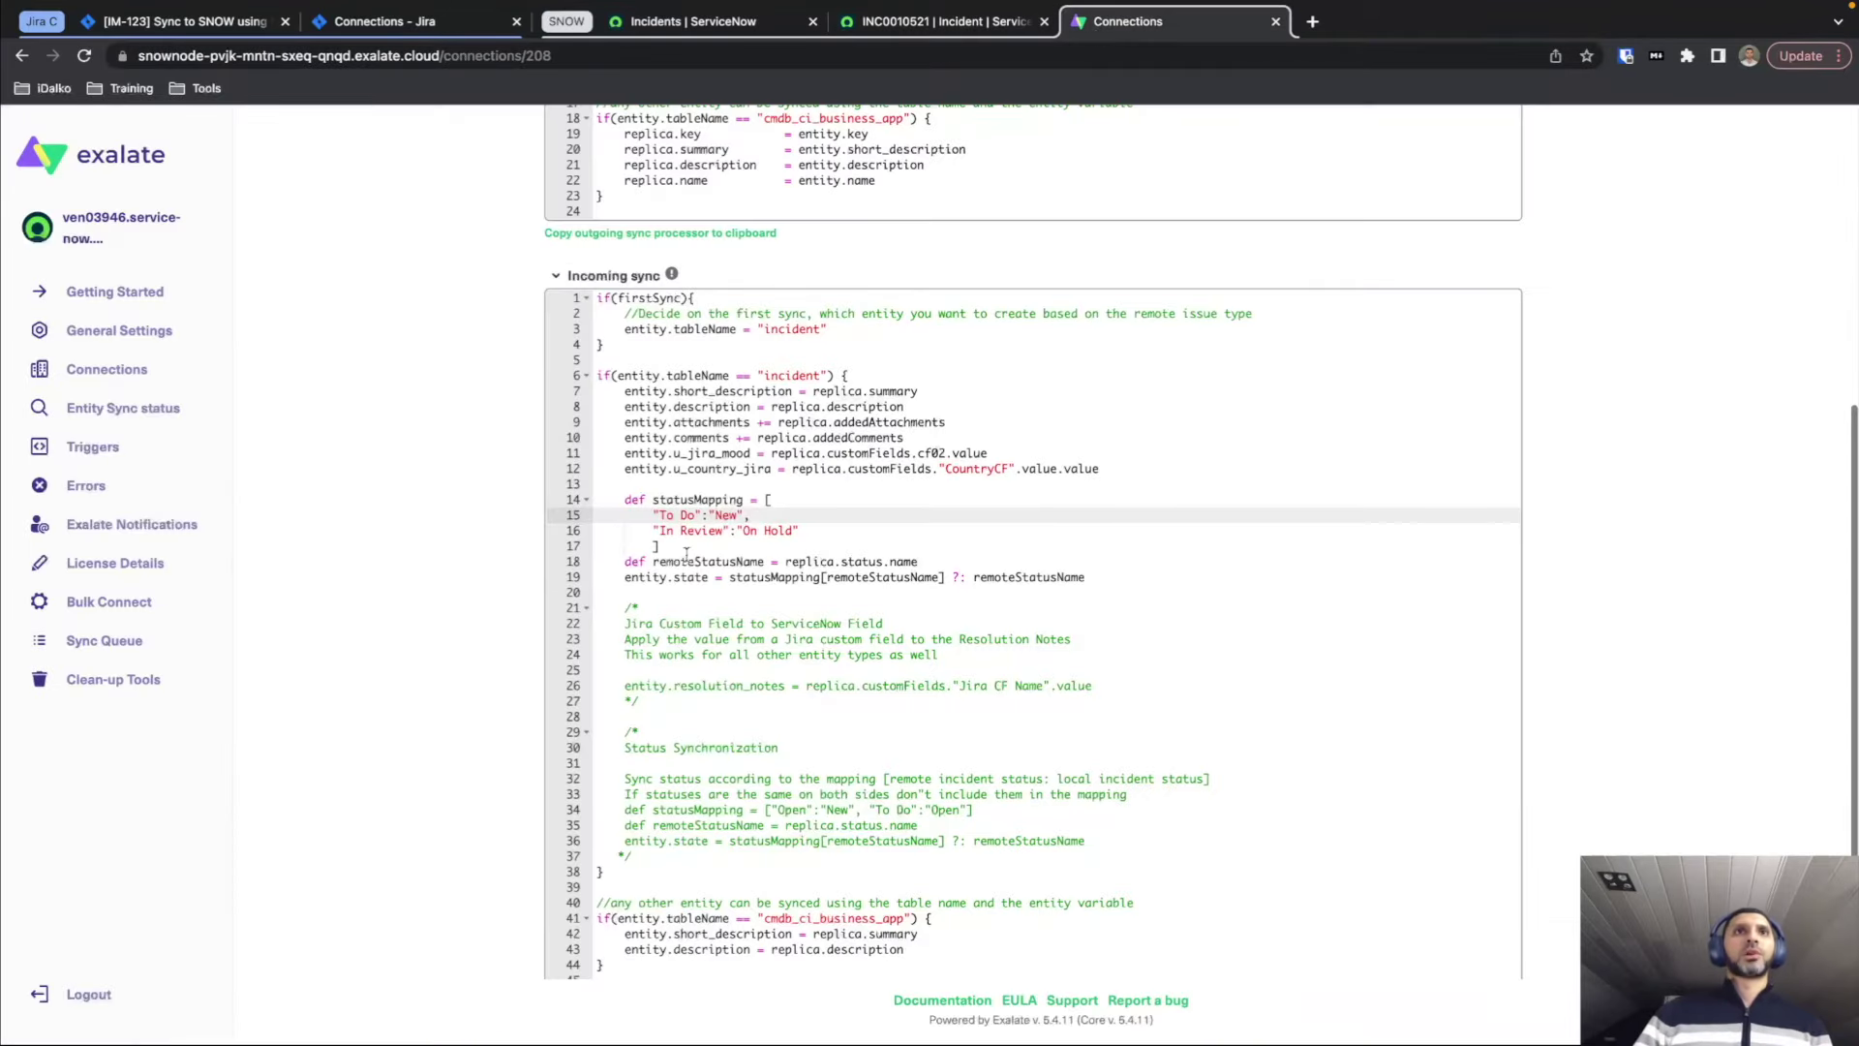
pyautogui.click(725, 549)
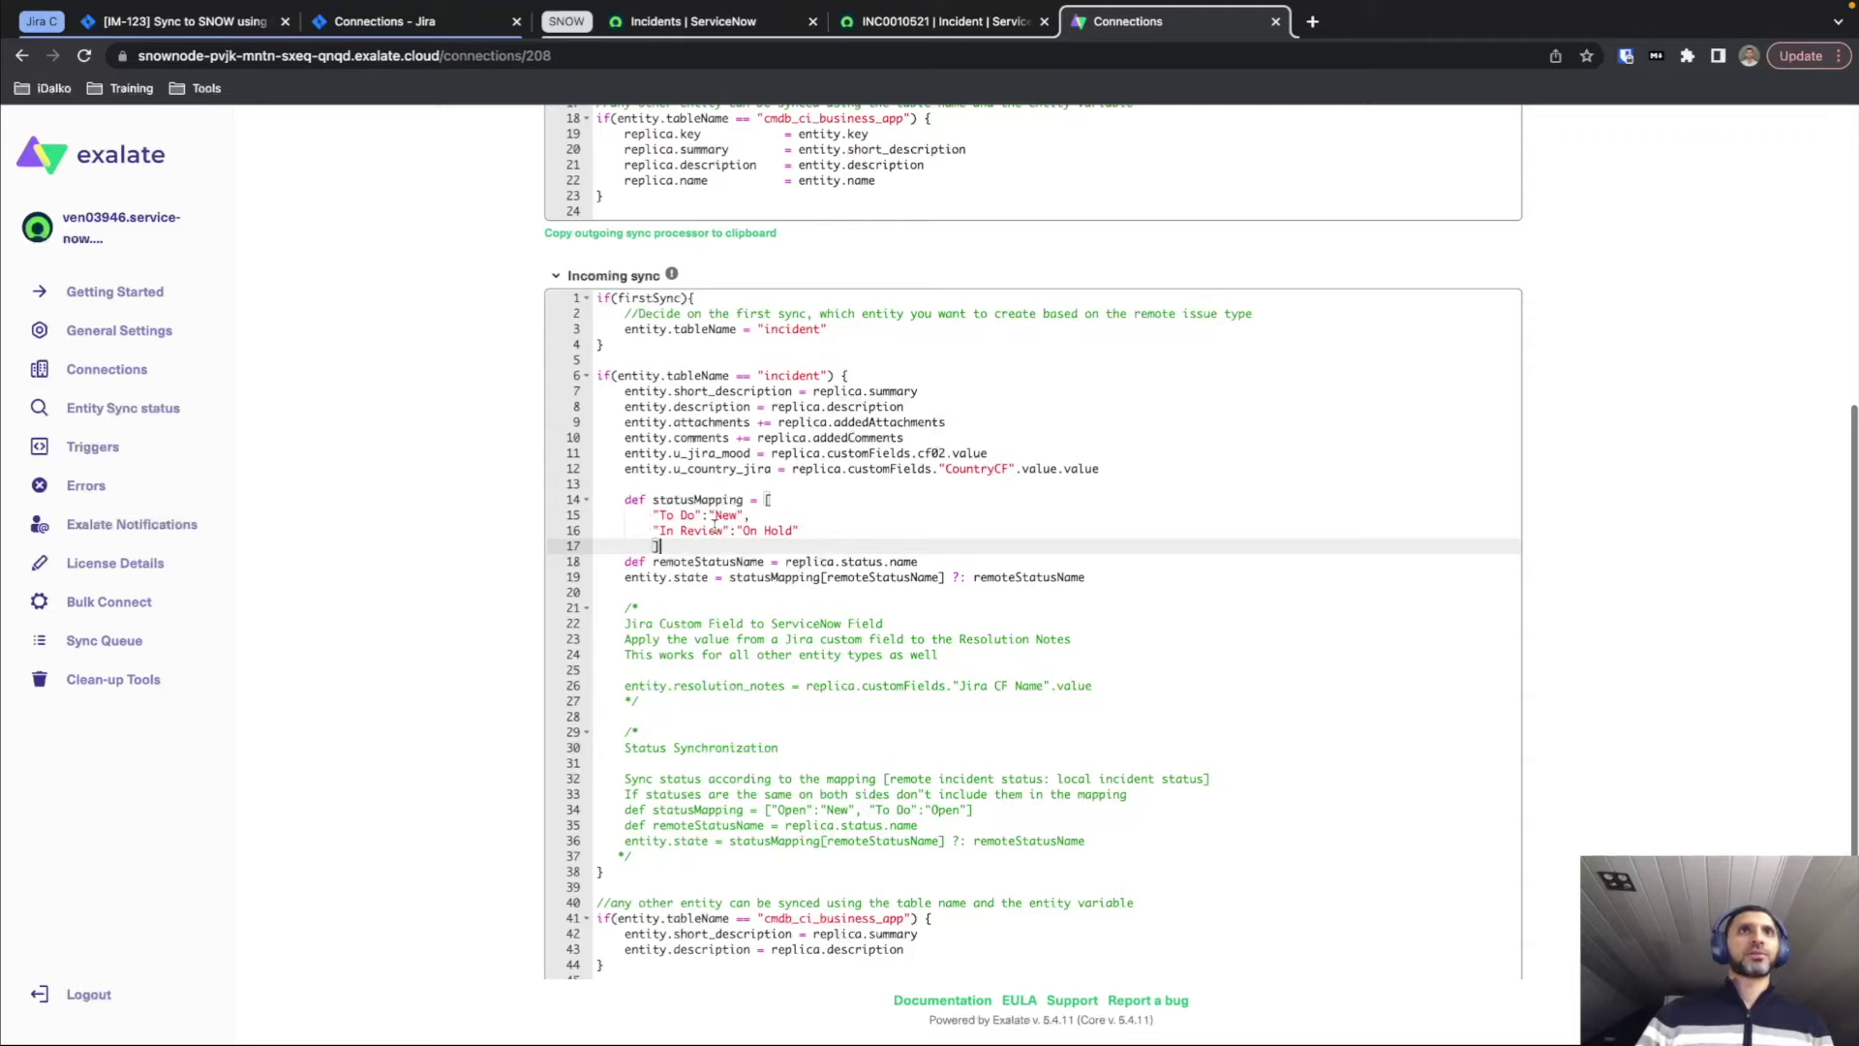
pyautogui.scroll(-1, 1006, 553)
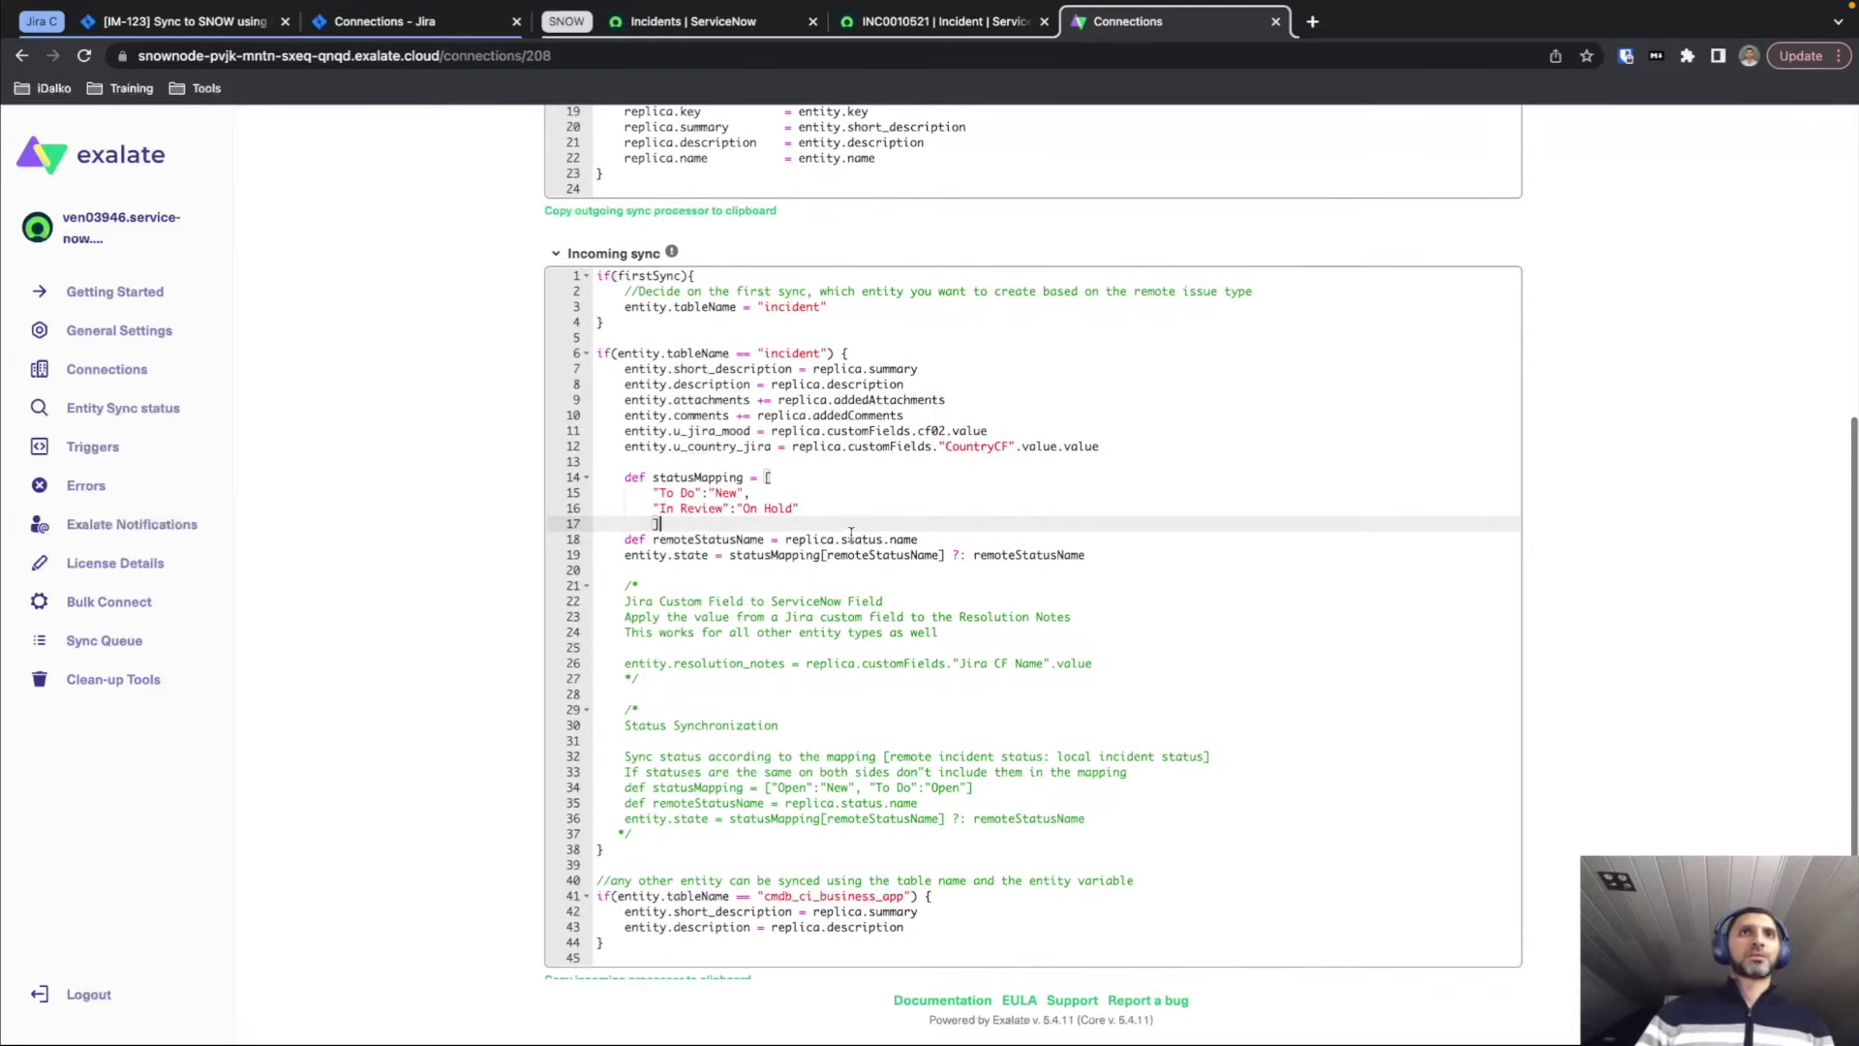
pyautogui.scroll(3, 852, 504)
pyautogui.scroll(8, 852, 504)
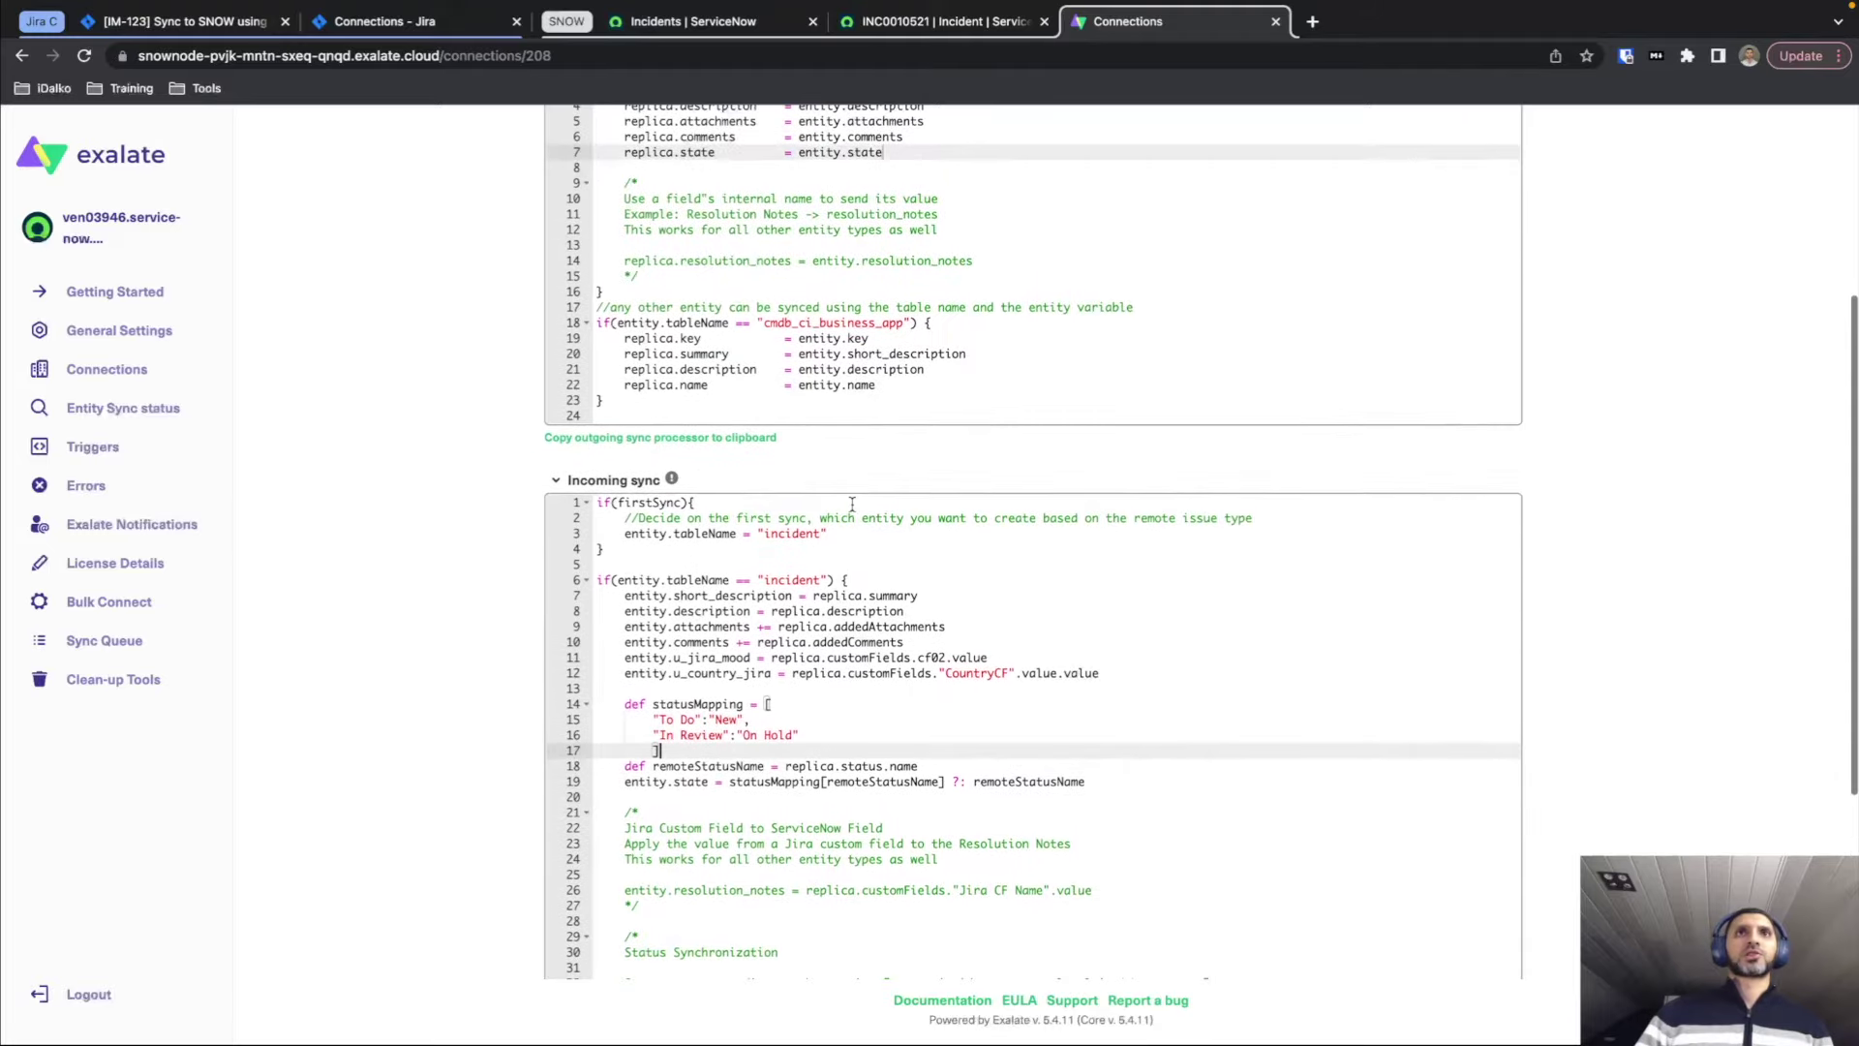
pyautogui.click(1573, 236)
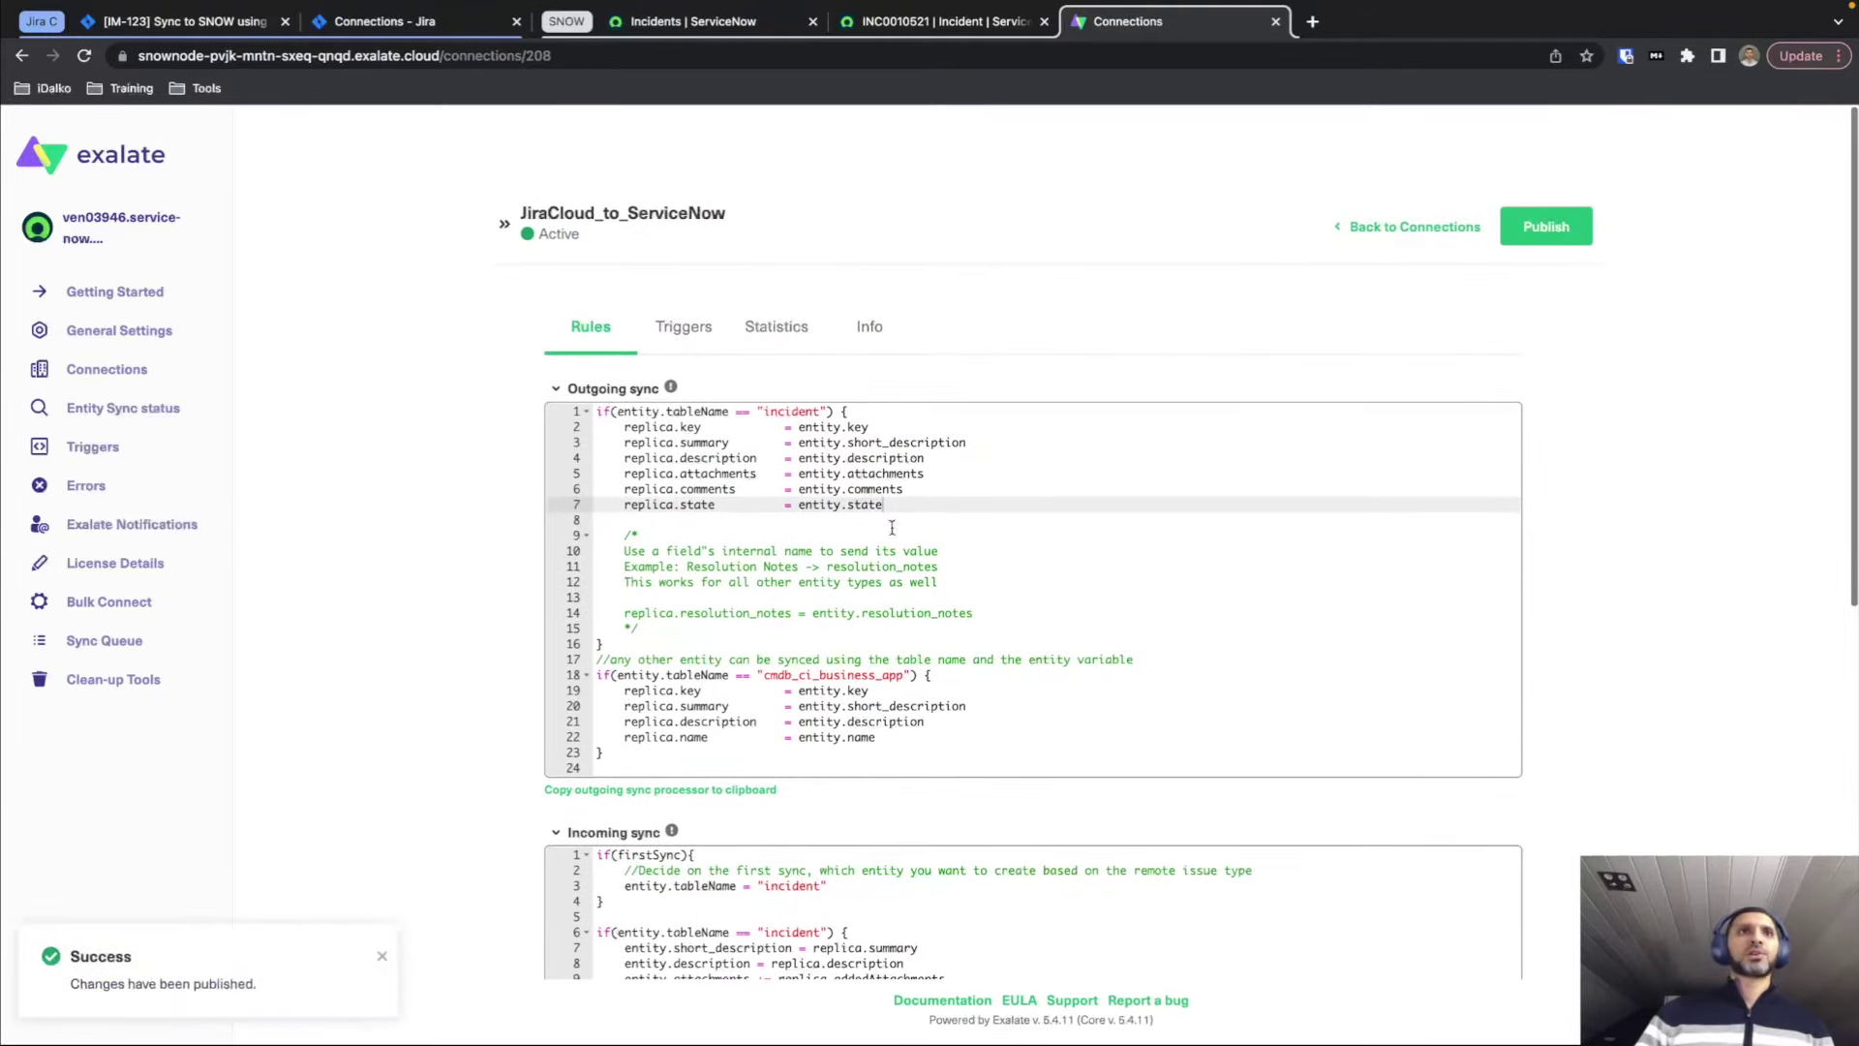
pyautogui.scroll(-4, 441, 597)
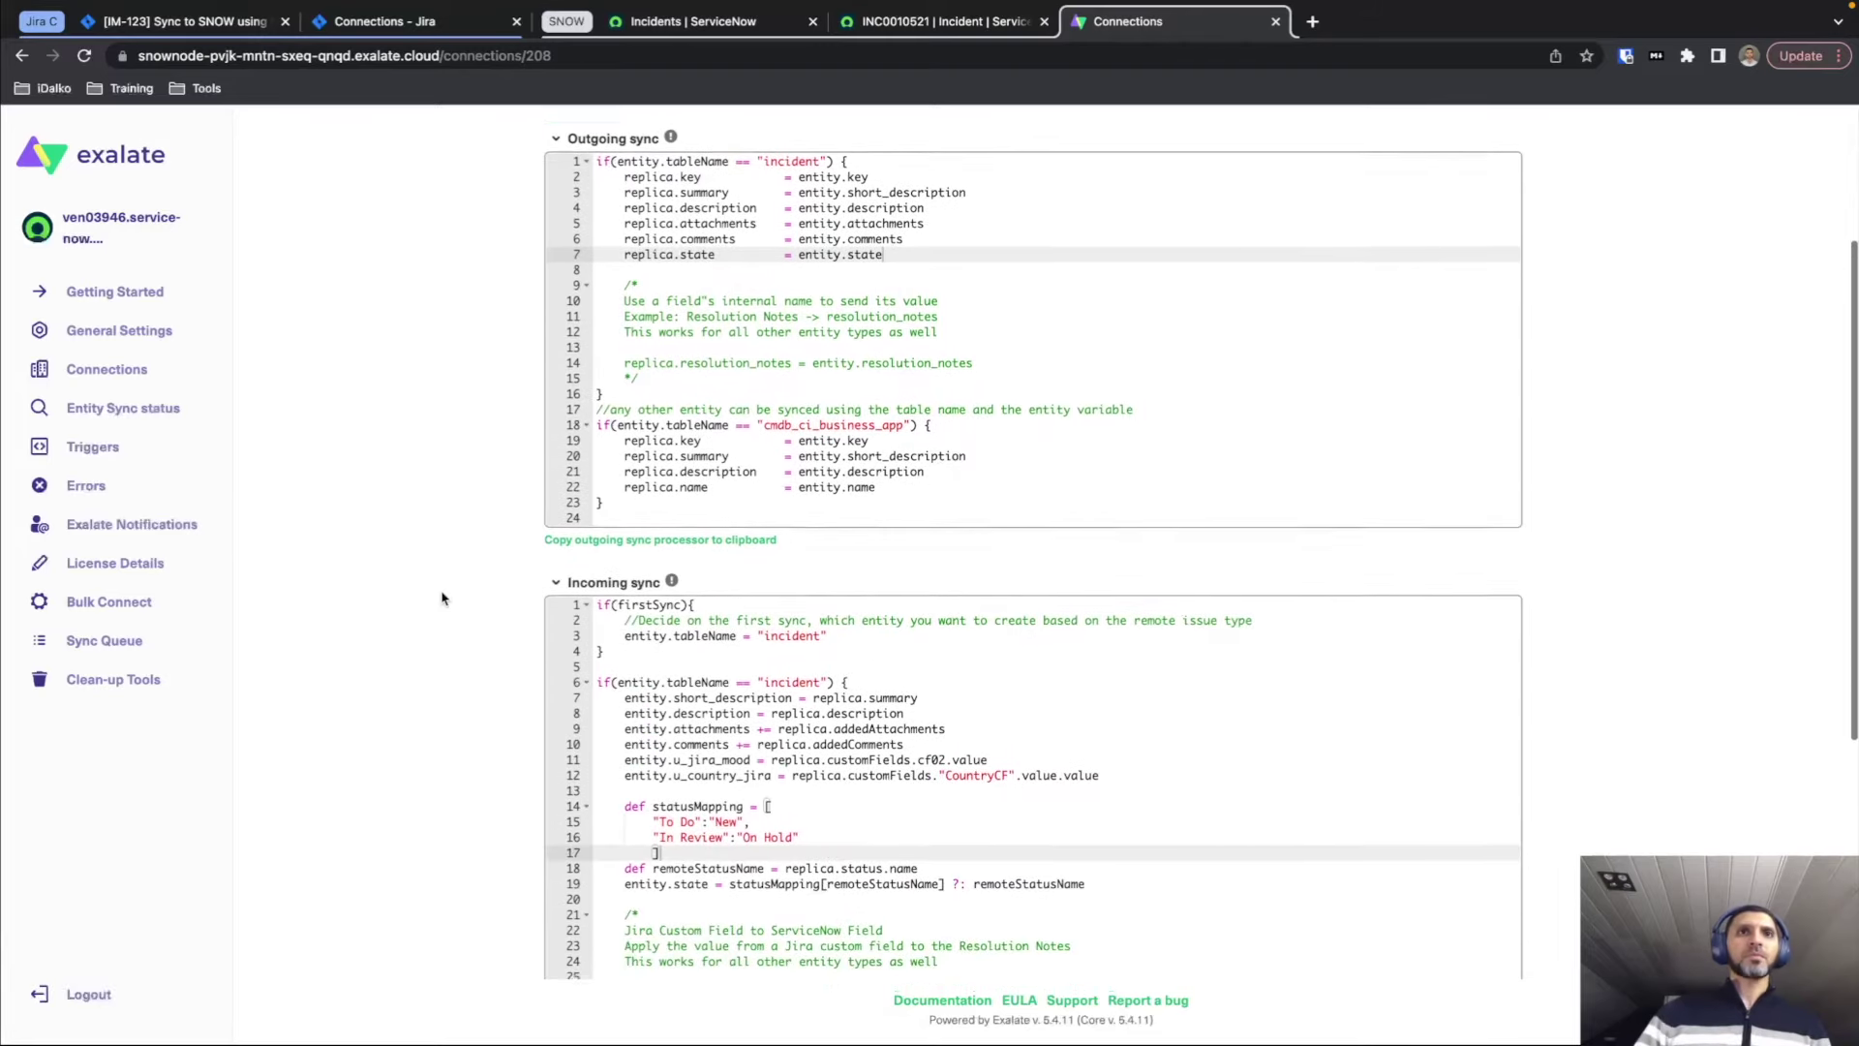
pyautogui.scroll(4, 441, 598)
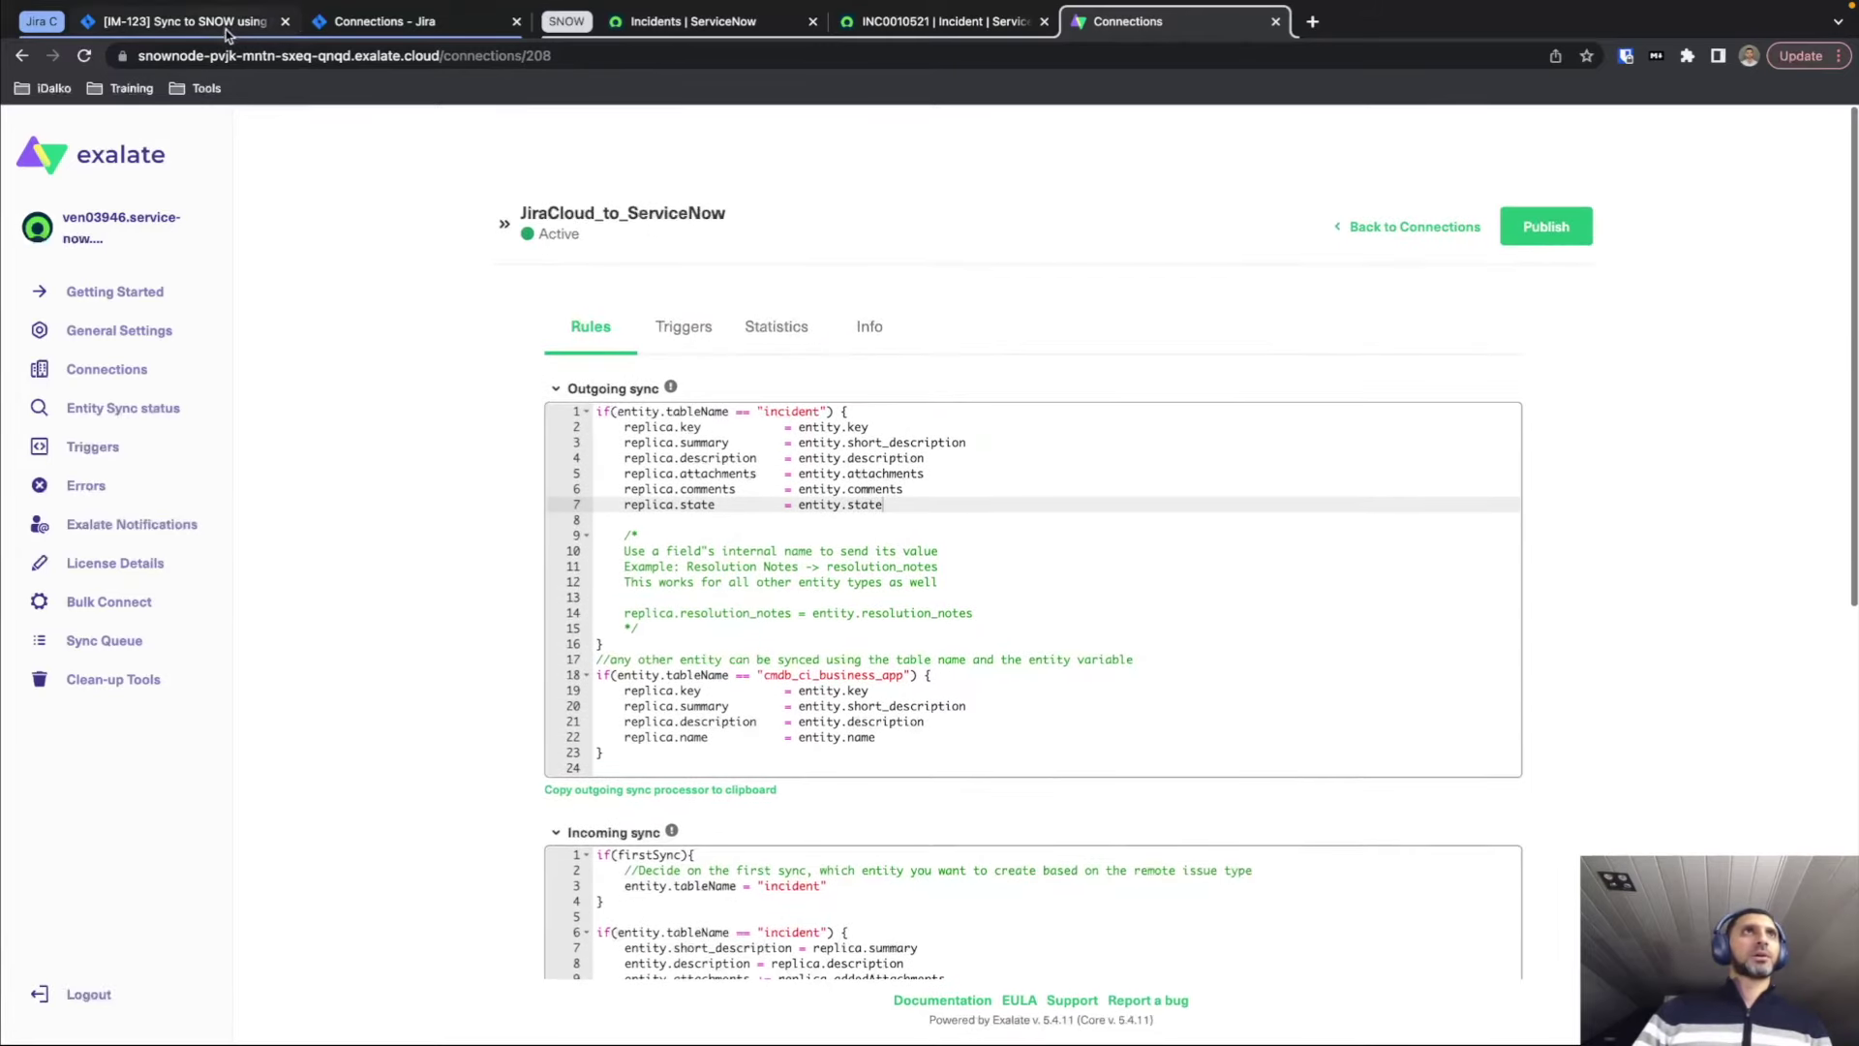
# On Jira issue IM-123, set the custom field CF02 to Blue and CountryCF to Netherlands.
pyautogui.click(225, 28)
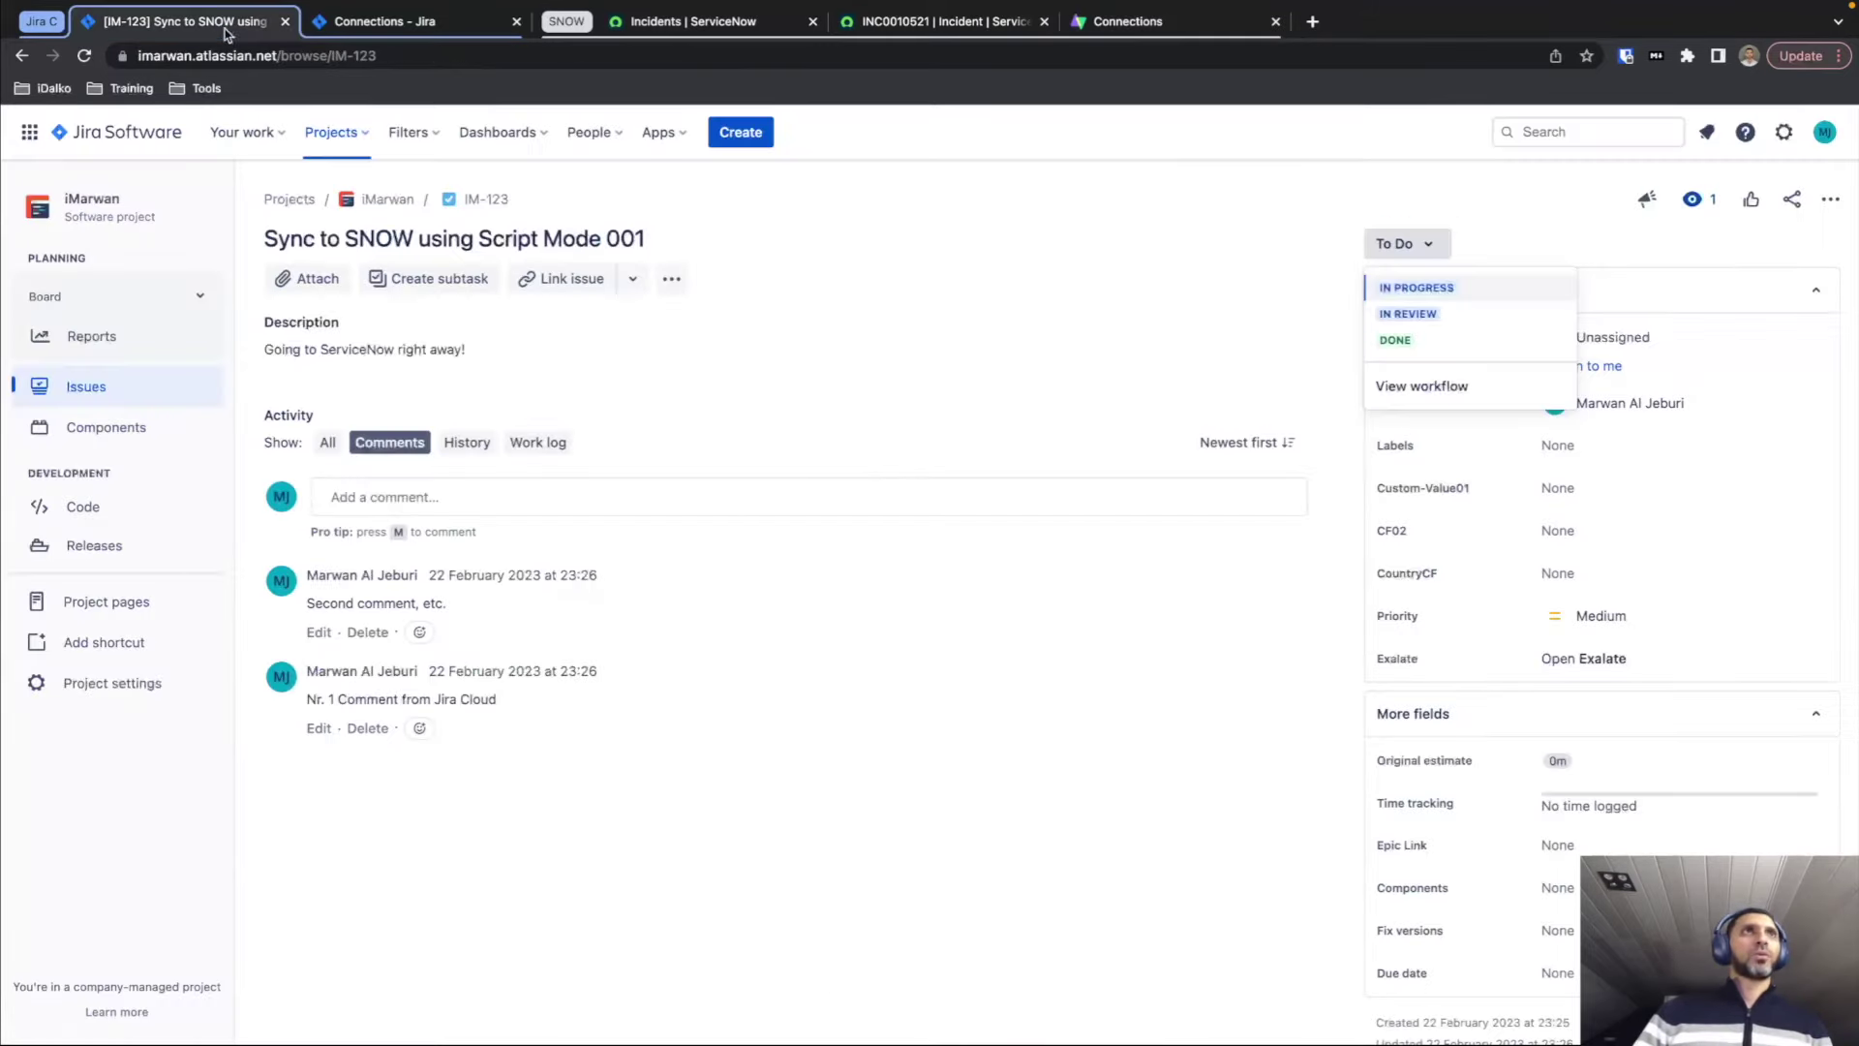
pyautogui.click(1557, 532)
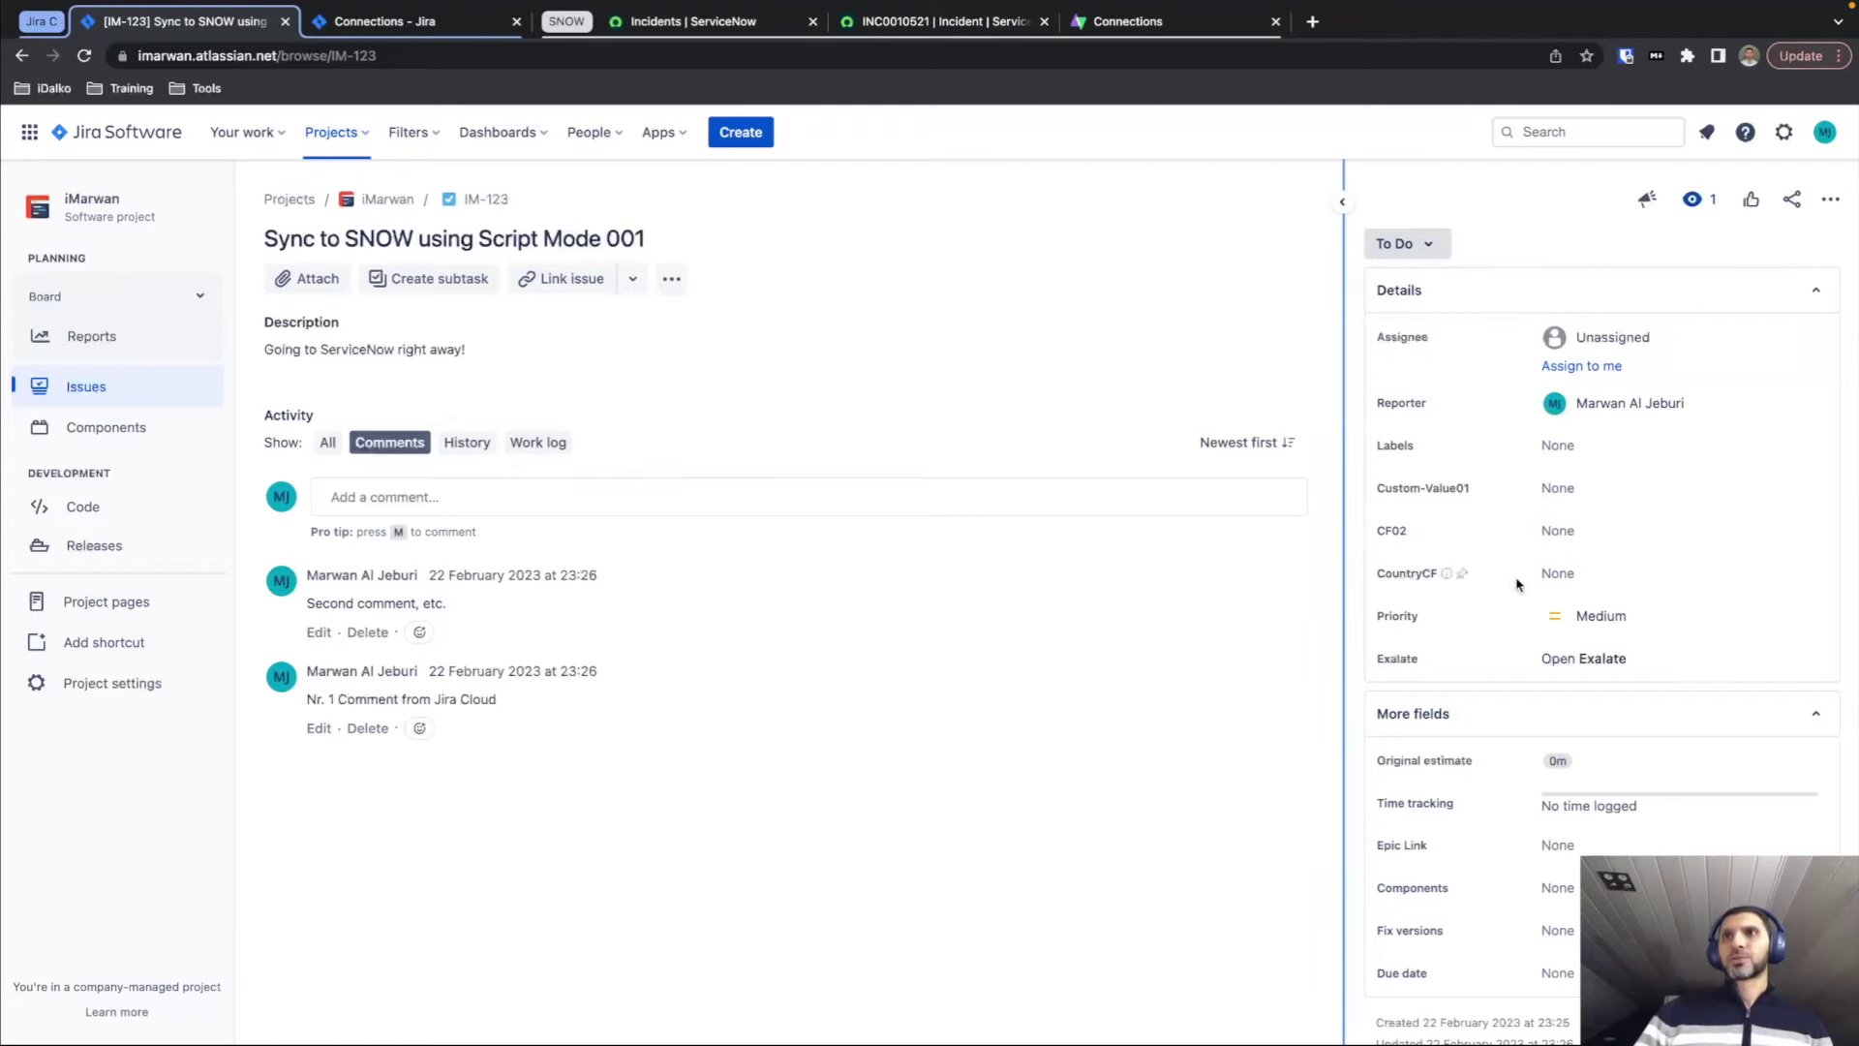
pyautogui.click(1576, 533)
pyautogui.write('Blue')
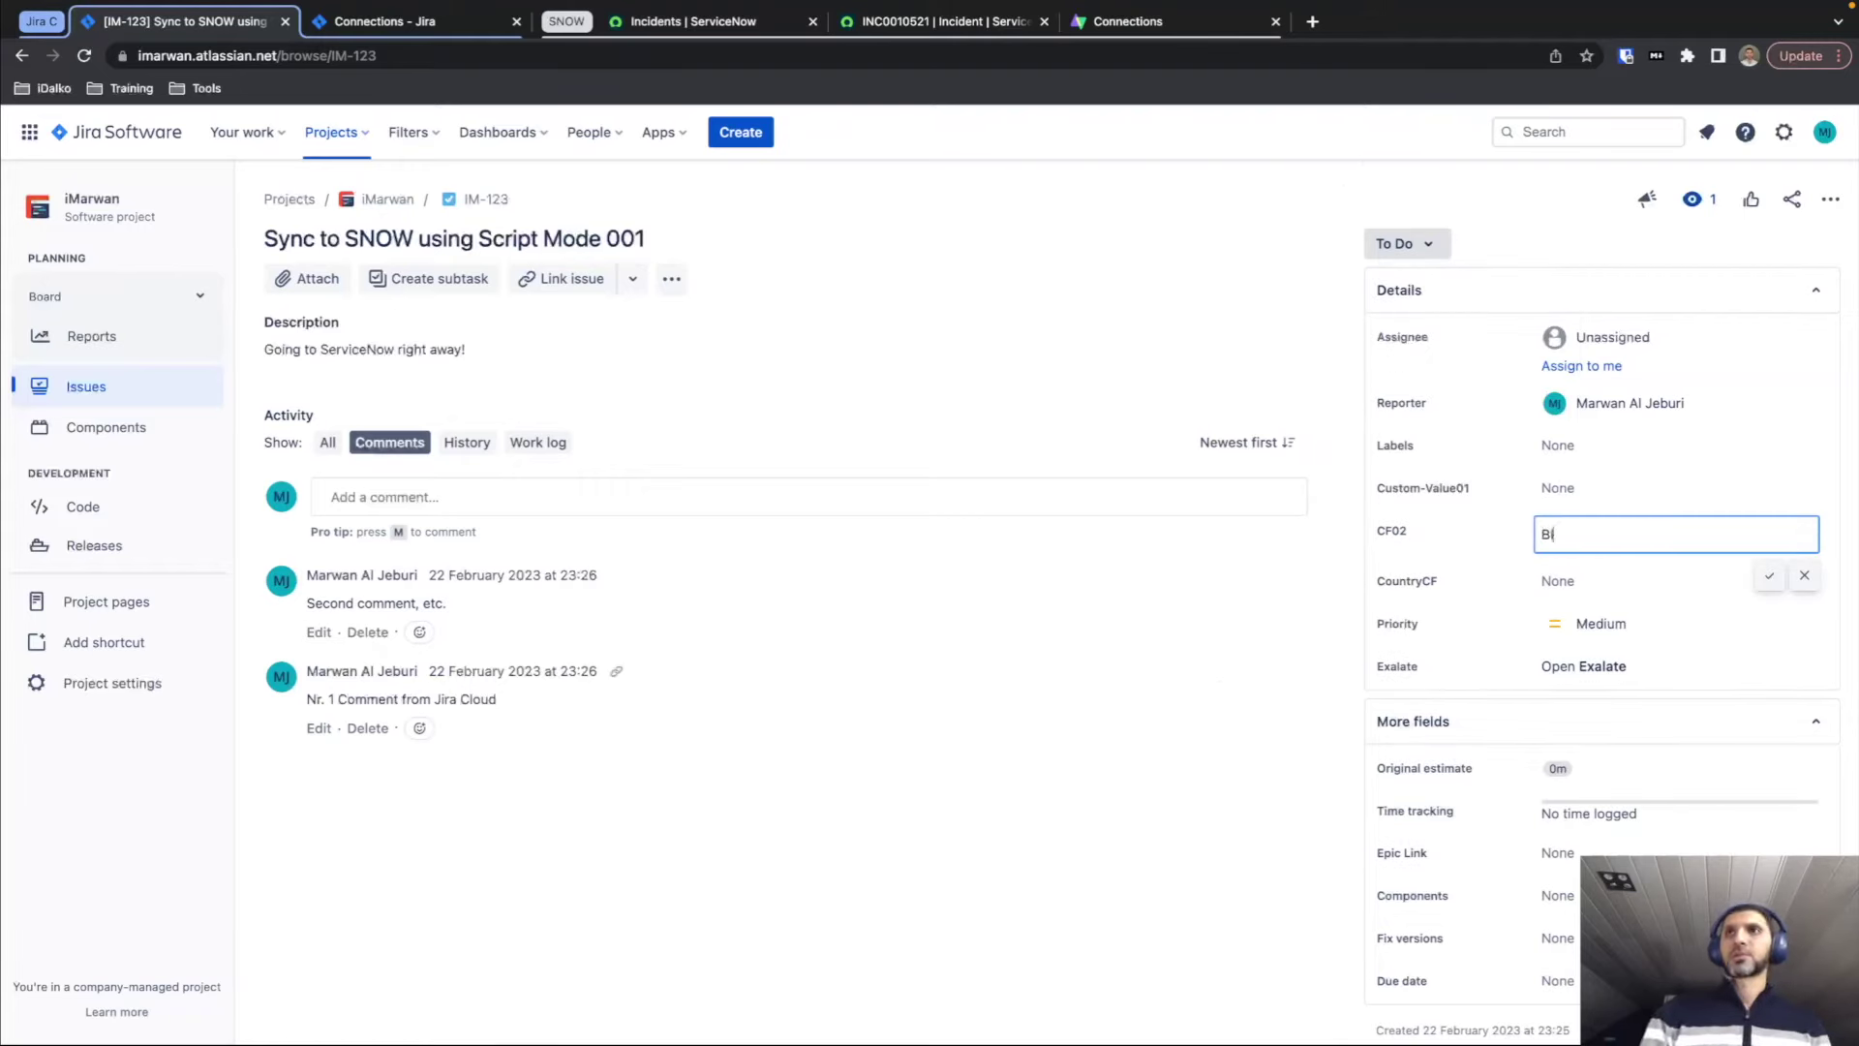
pyautogui.click(1769, 575)
pyautogui.click(1632, 574)
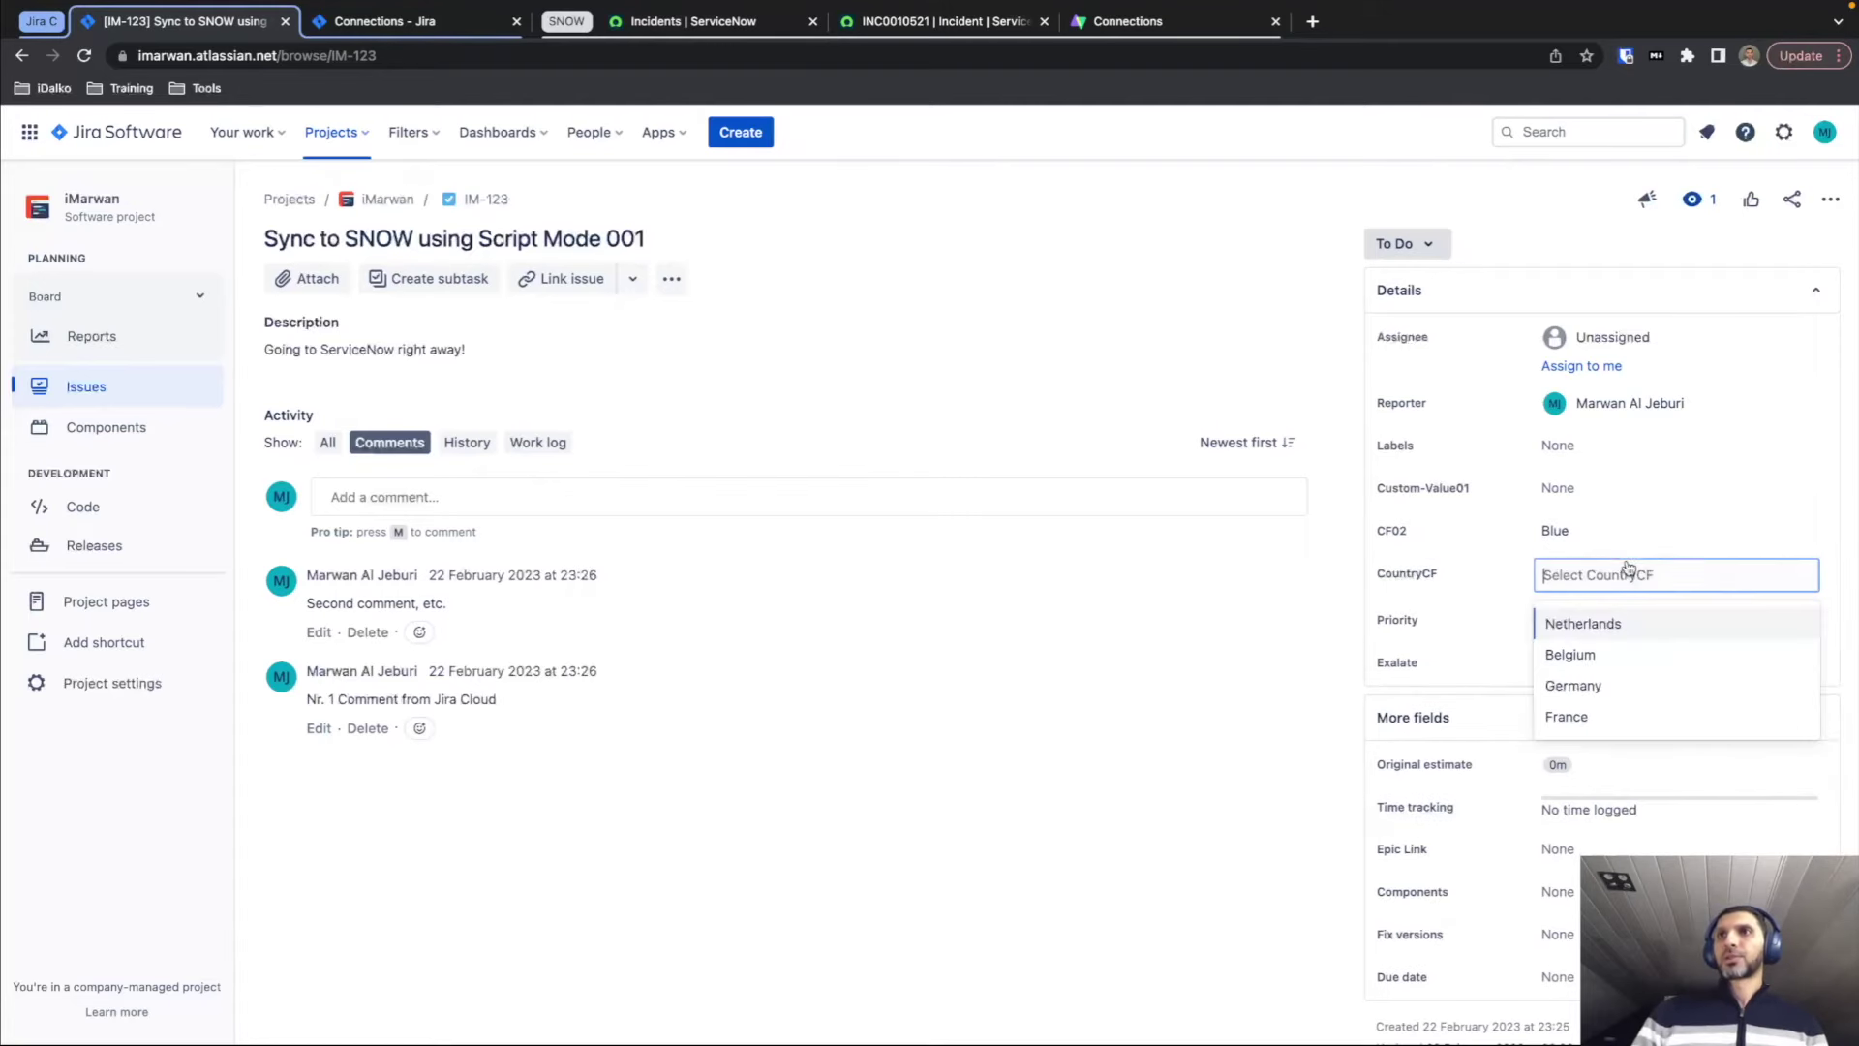
pyautogui.click(1589, 624)
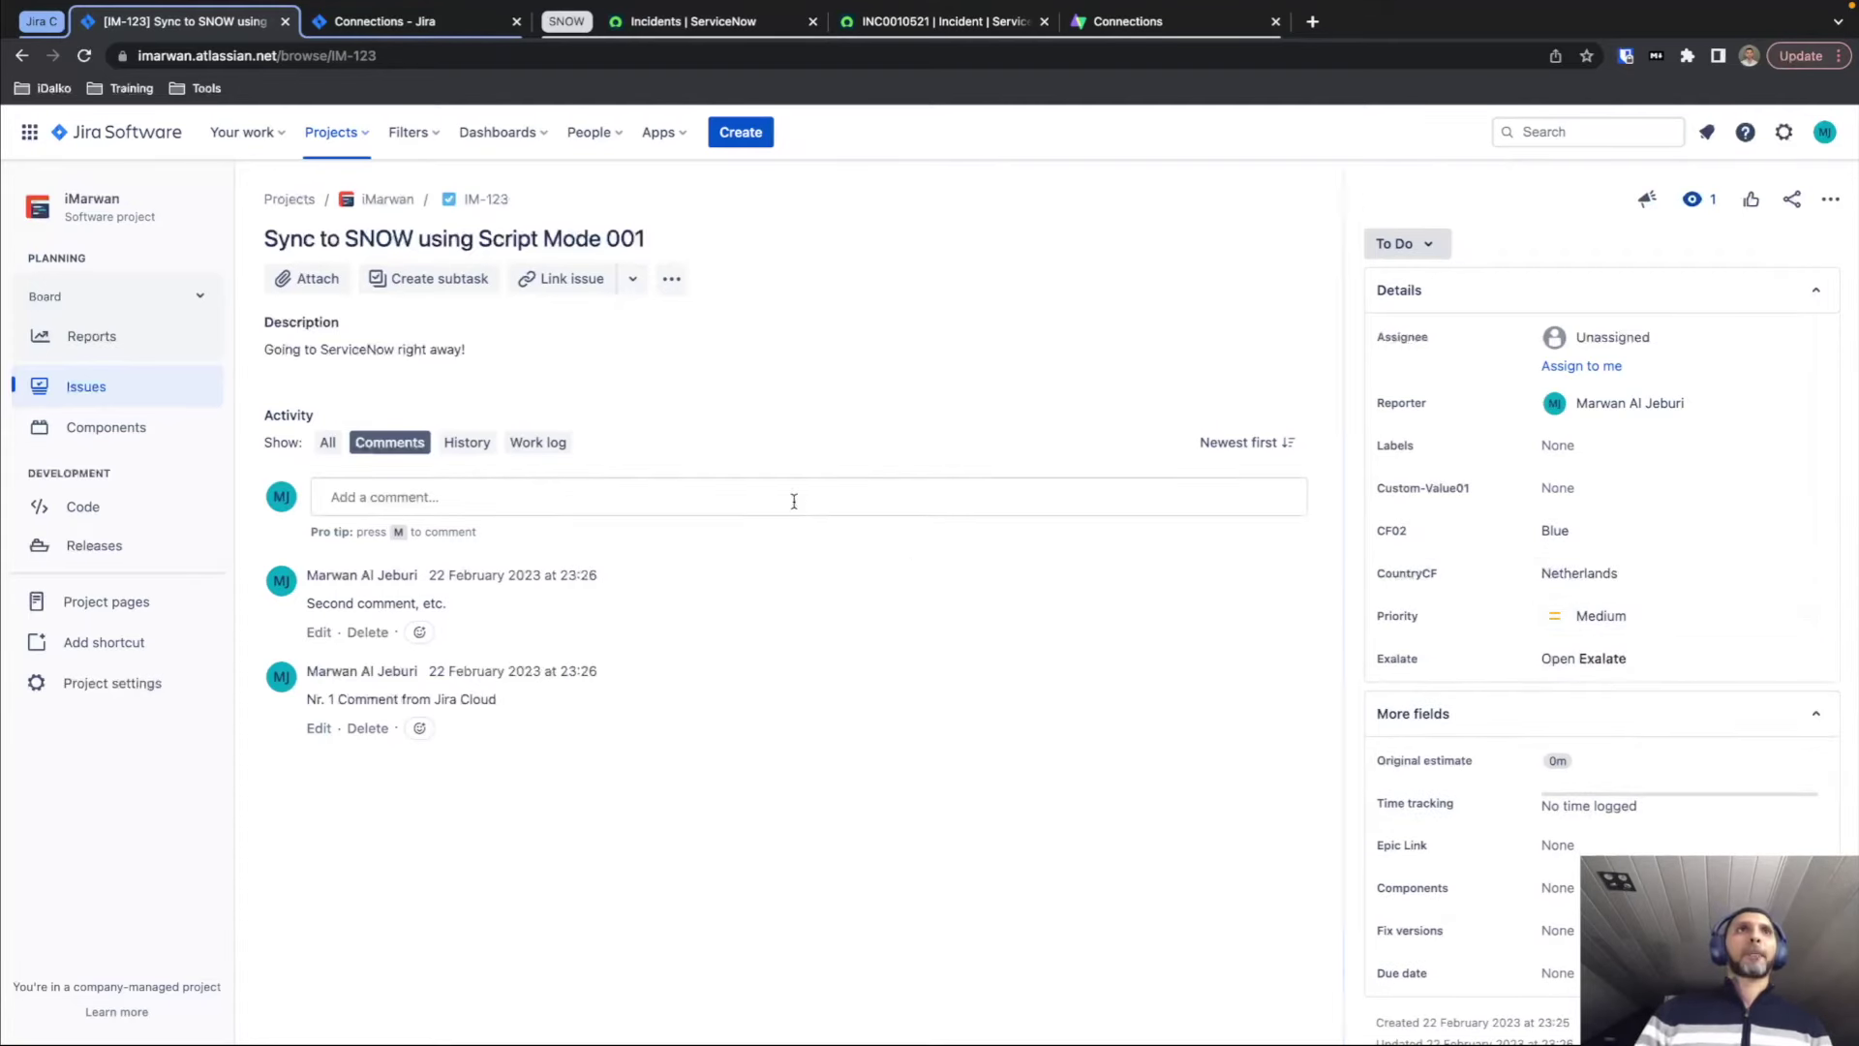
# Change IM-123's status to In Progress and look over the synced ServiceNow incident for the updates.
pyautogui.click(1443, 251)
pyautogui.click(1410, 289)
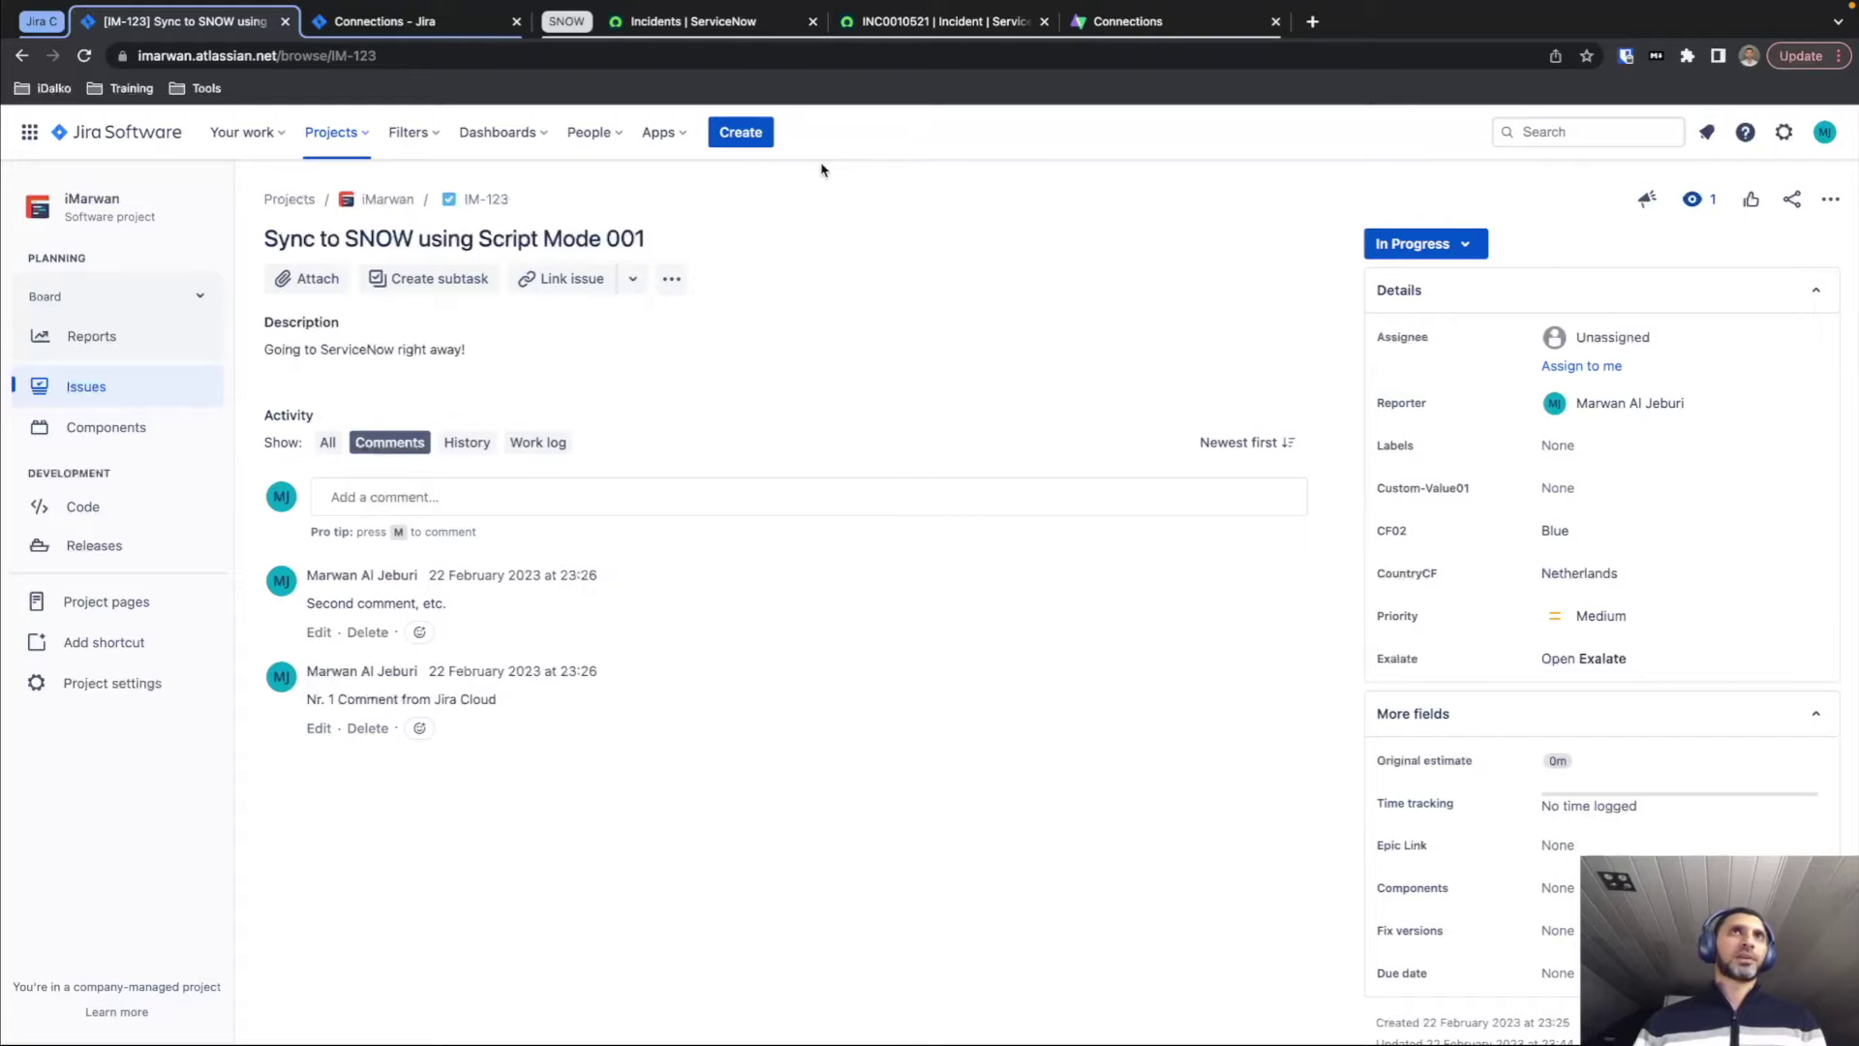
pyautogui.click(925, 24)
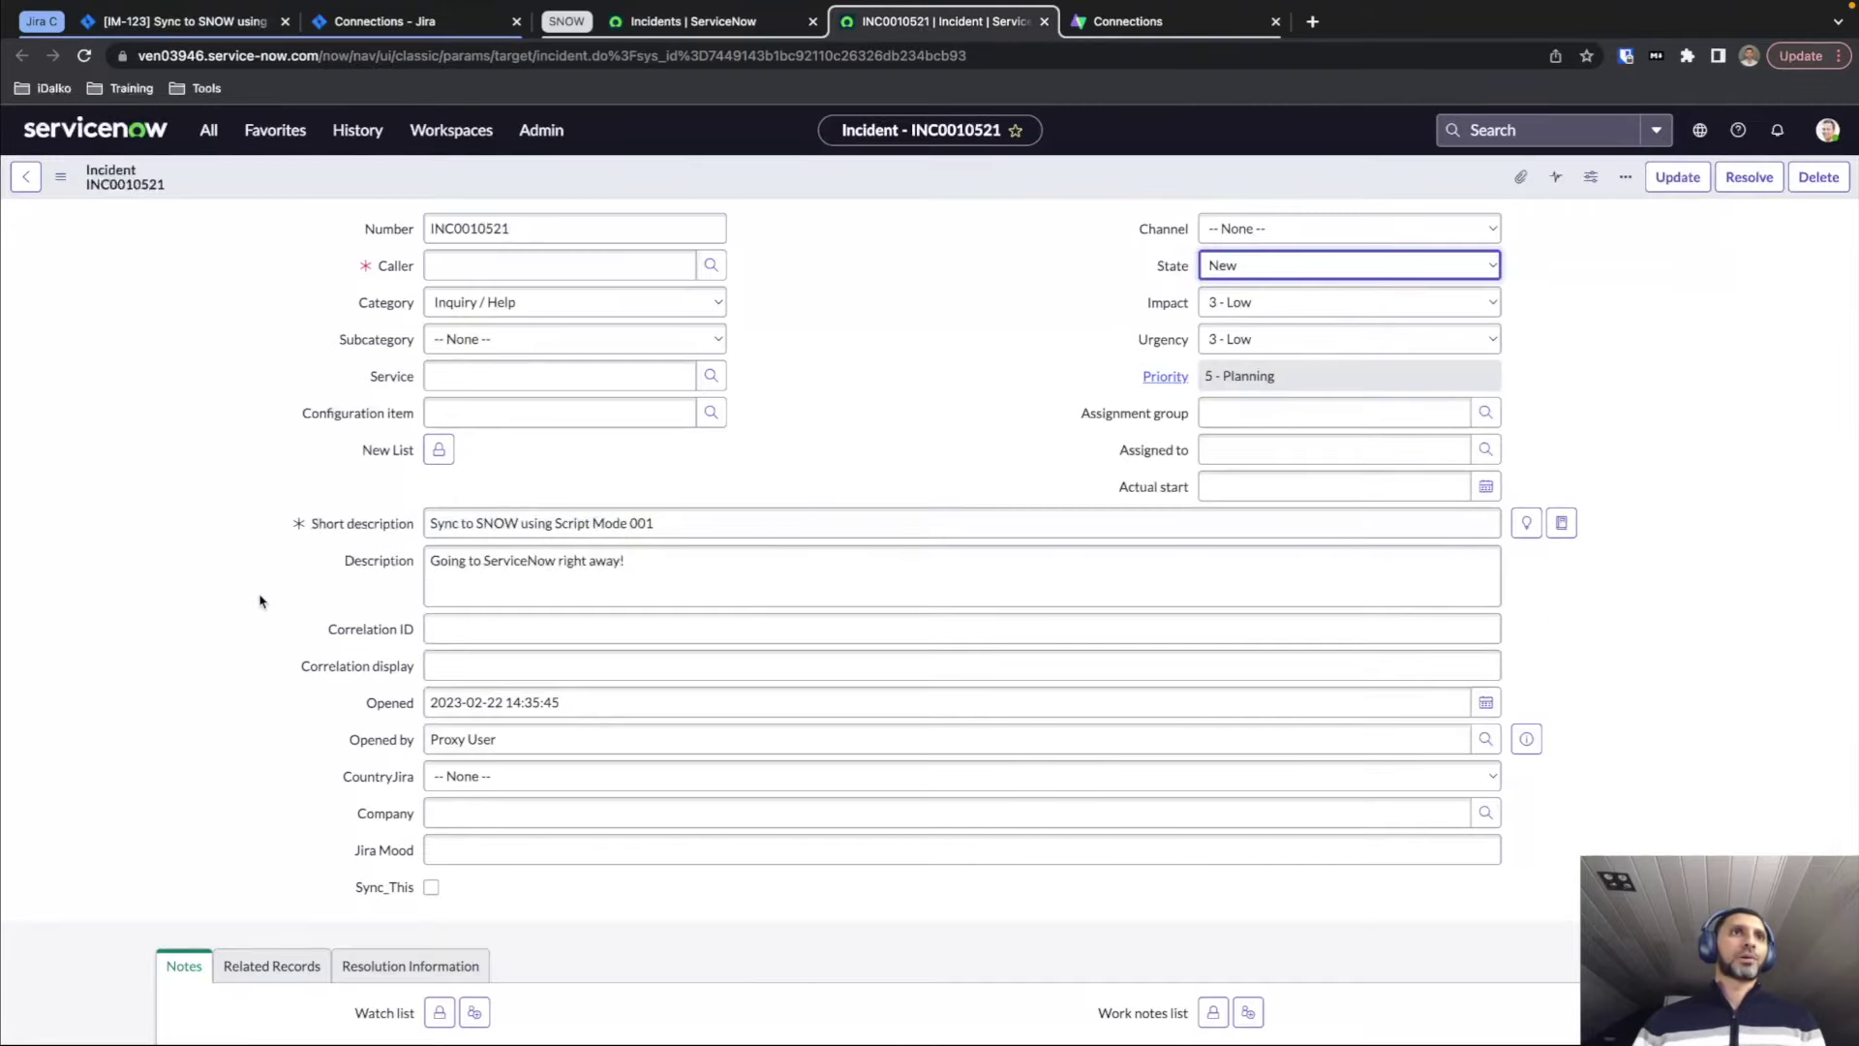
pyautogui.scroll(-5, 250, 611)
pyautogui.scroll(-3, 249, 611)
pyautogui.scroll(8, 249, 611)
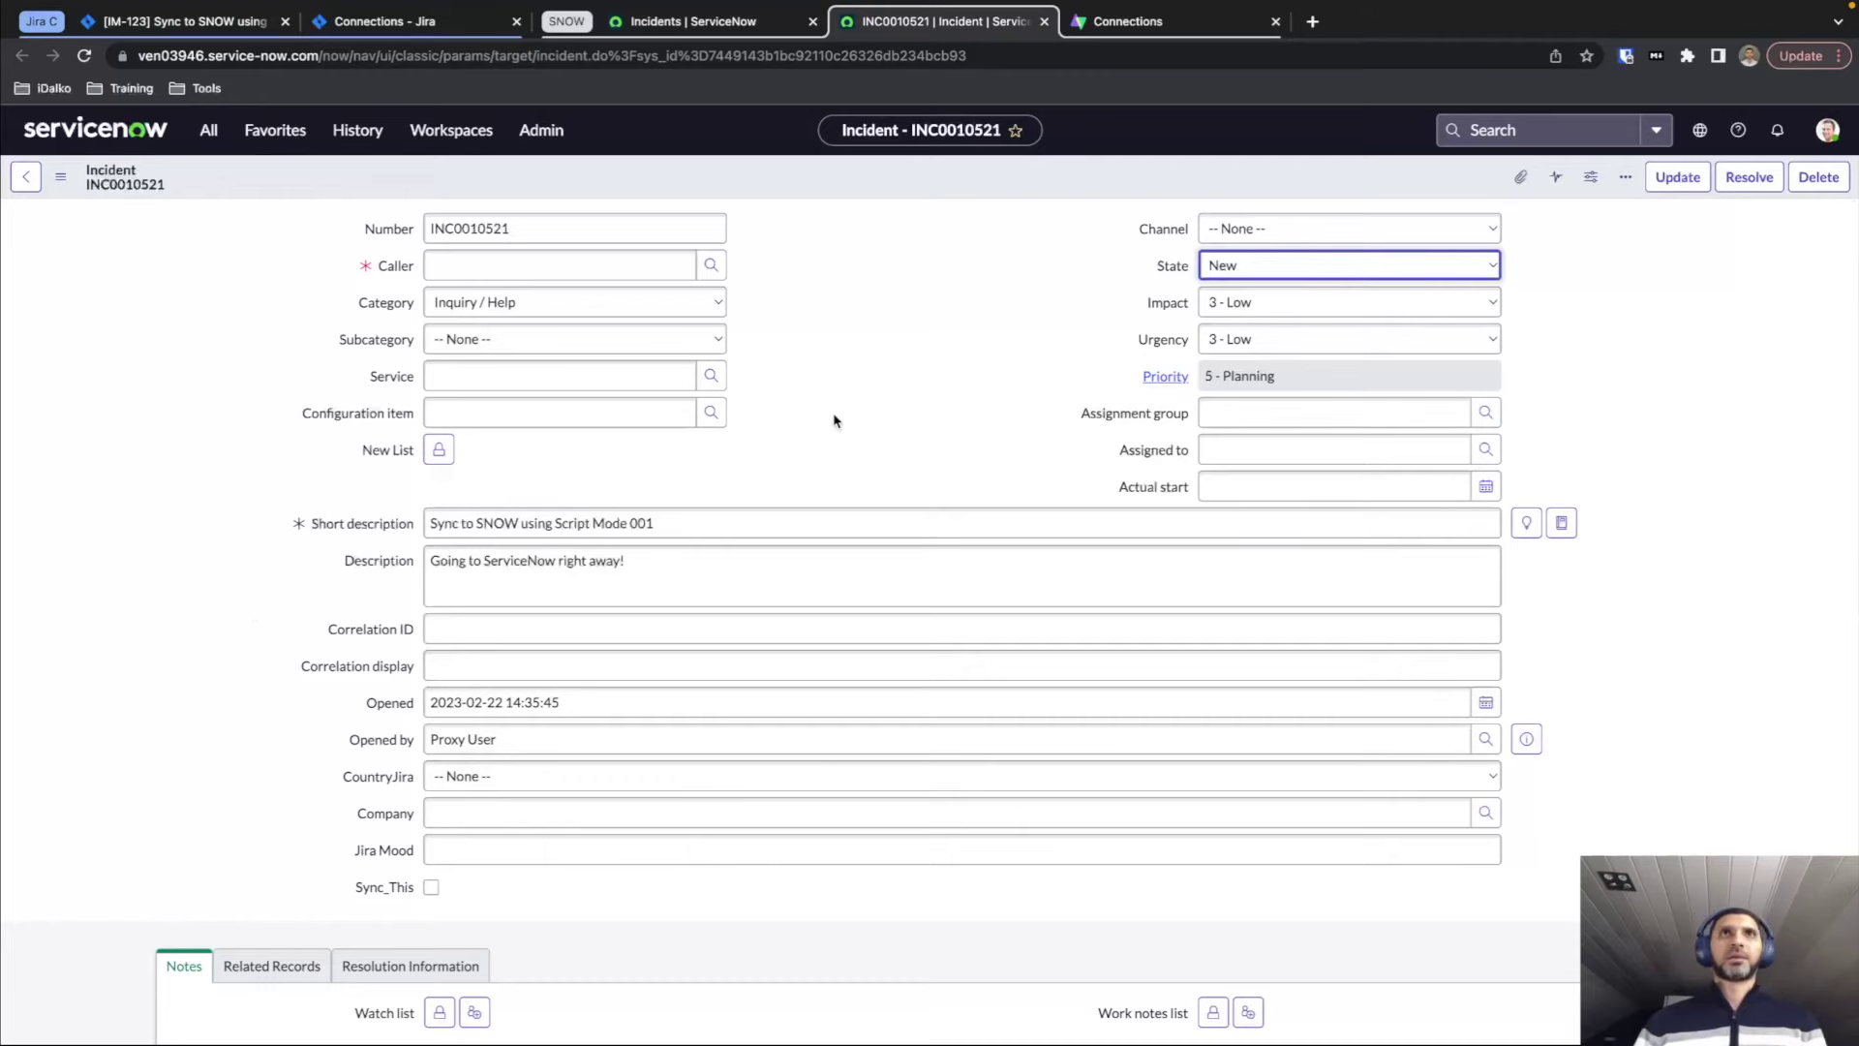
# Attach the file logo-exalate-1.svg to Jira issue IM-123.
pyautogui.click(215, 27)
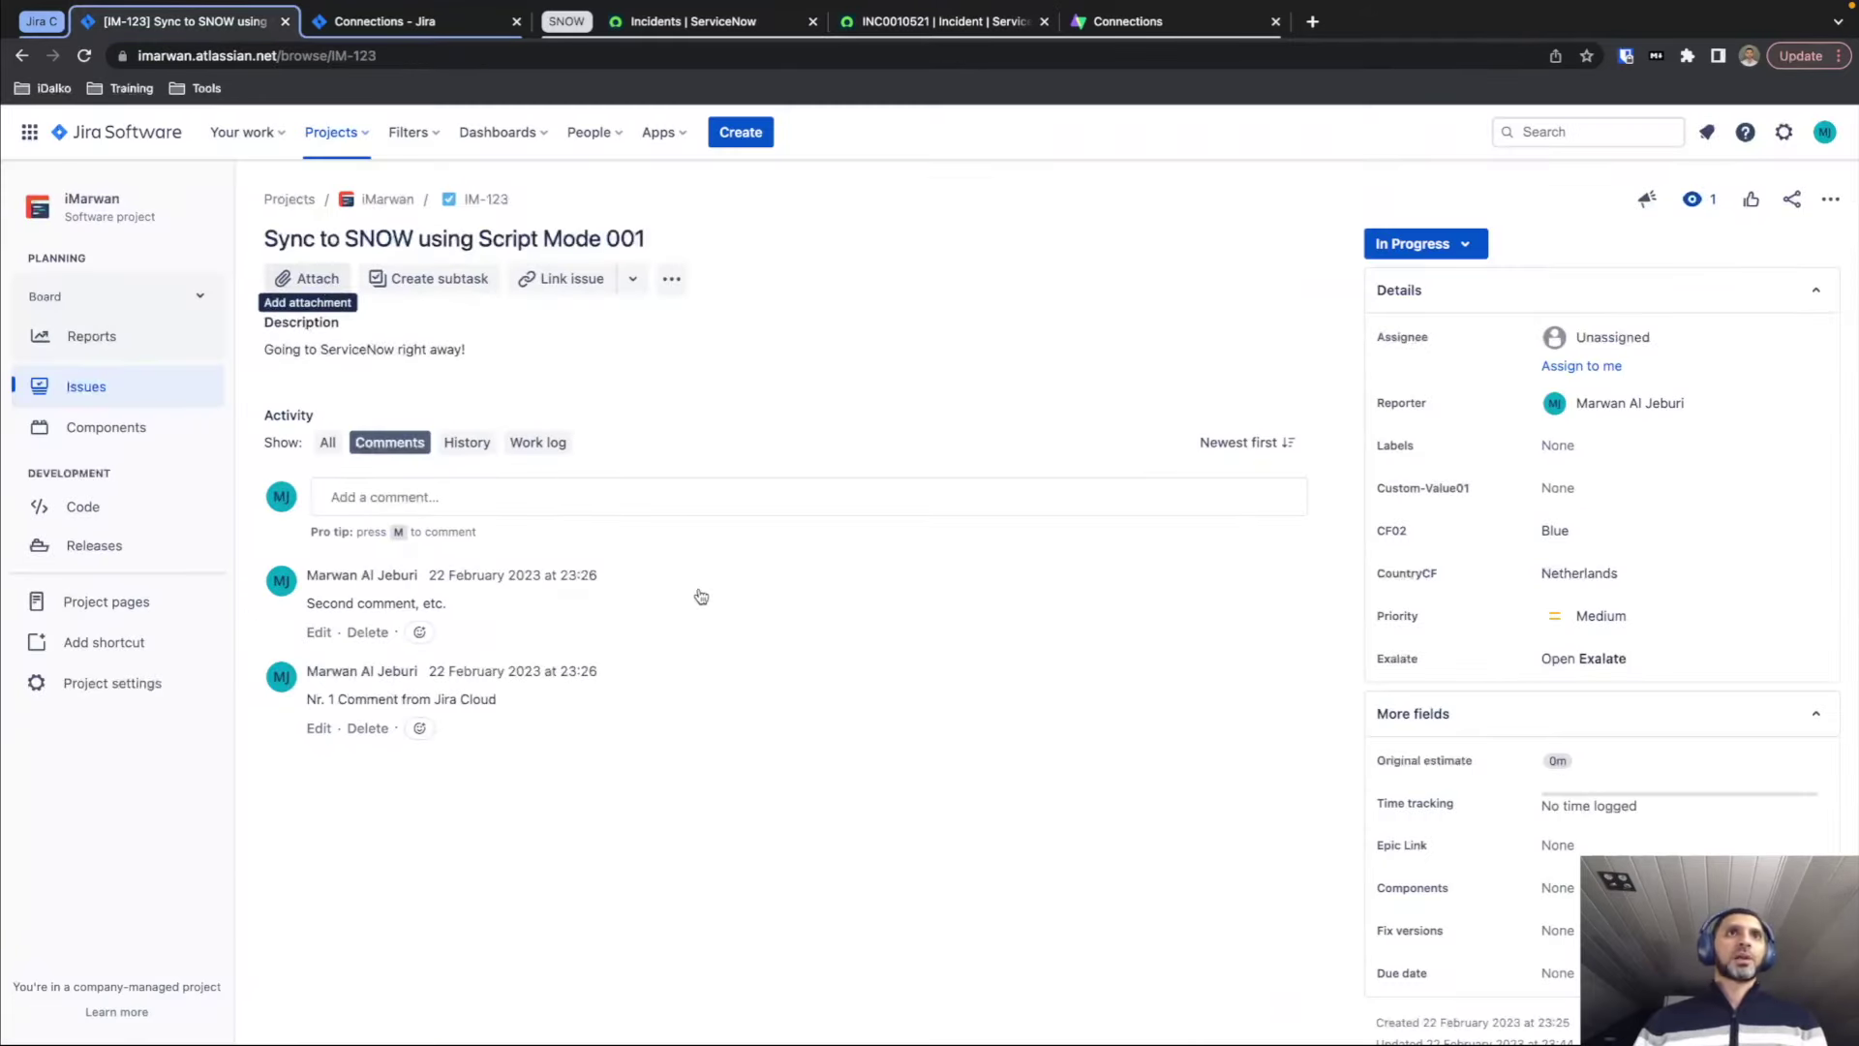
pyautogui.scroll(-5, 784, 621)
pyautogui.scroll(-5, 785, 621)
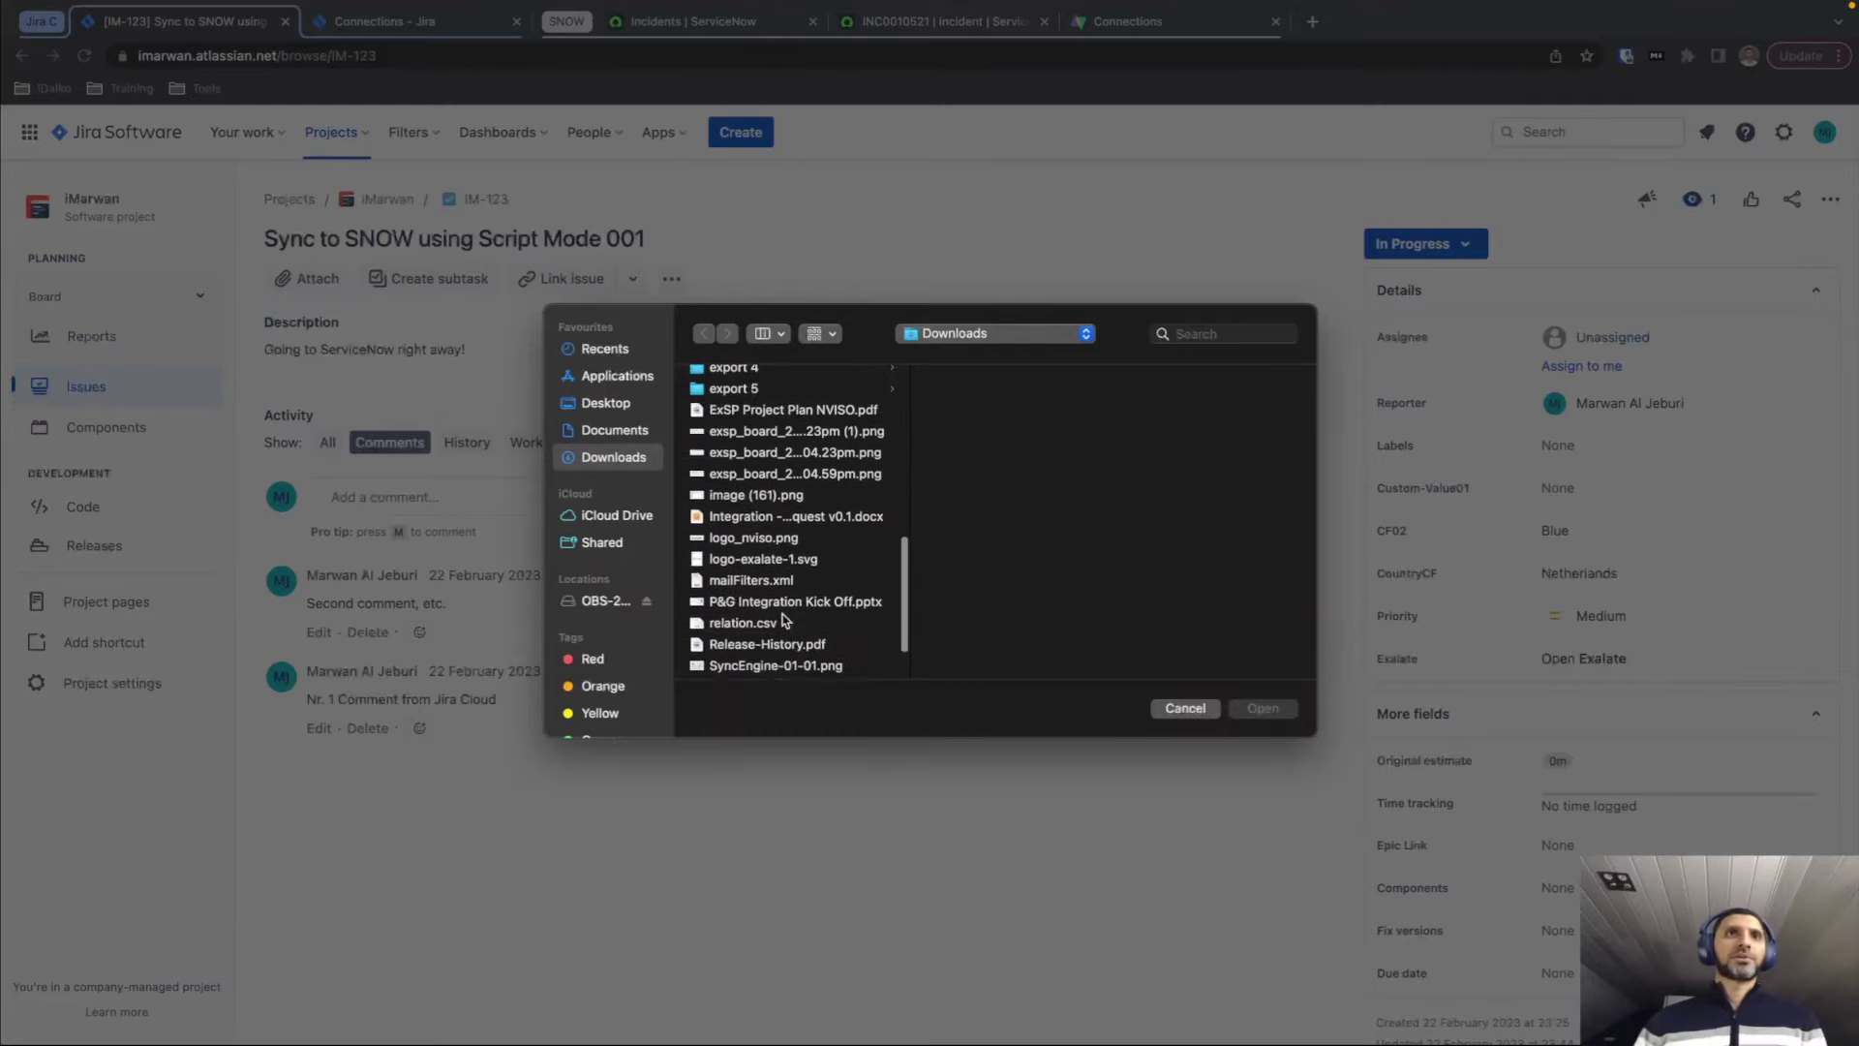
pyautogui.doubleClick(756, 502)
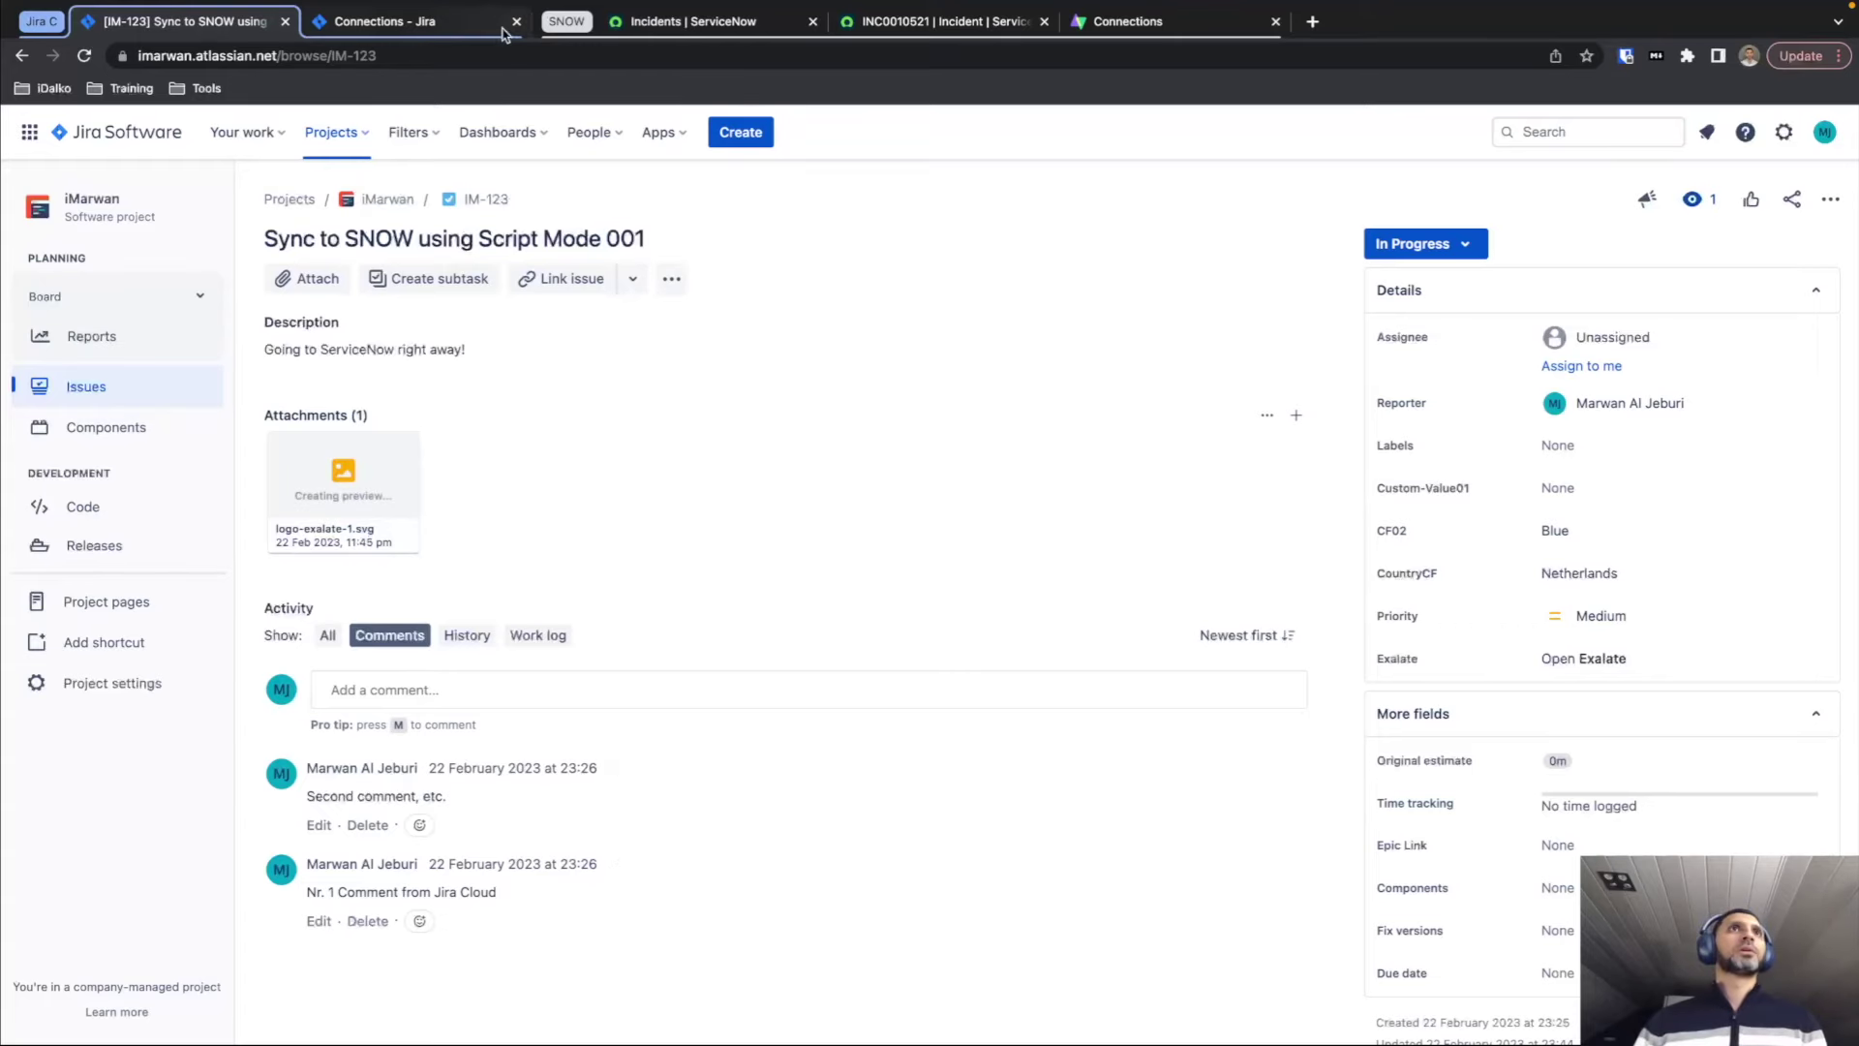
# Reload the ServiceNow incident and check its fields and activities for the changes made in Jira.
pyautogui.click(901, 24)
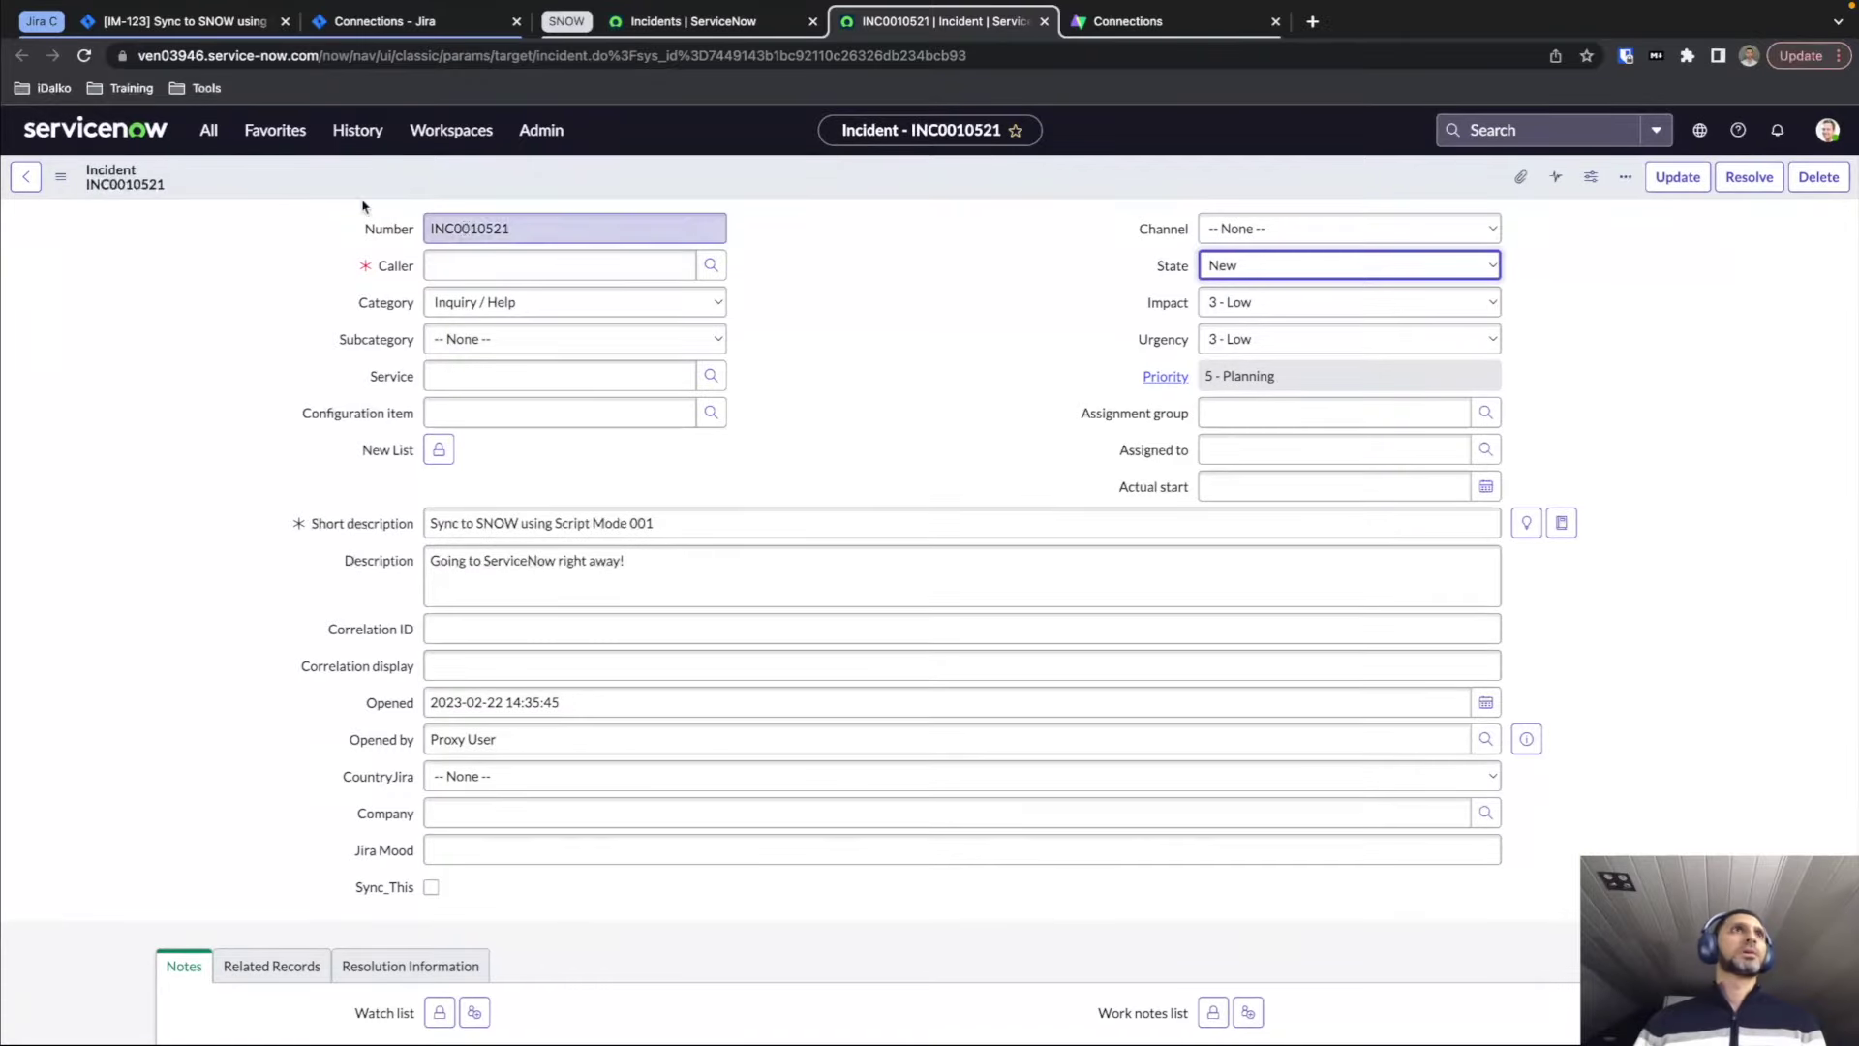
pyautogui.press('super+r')
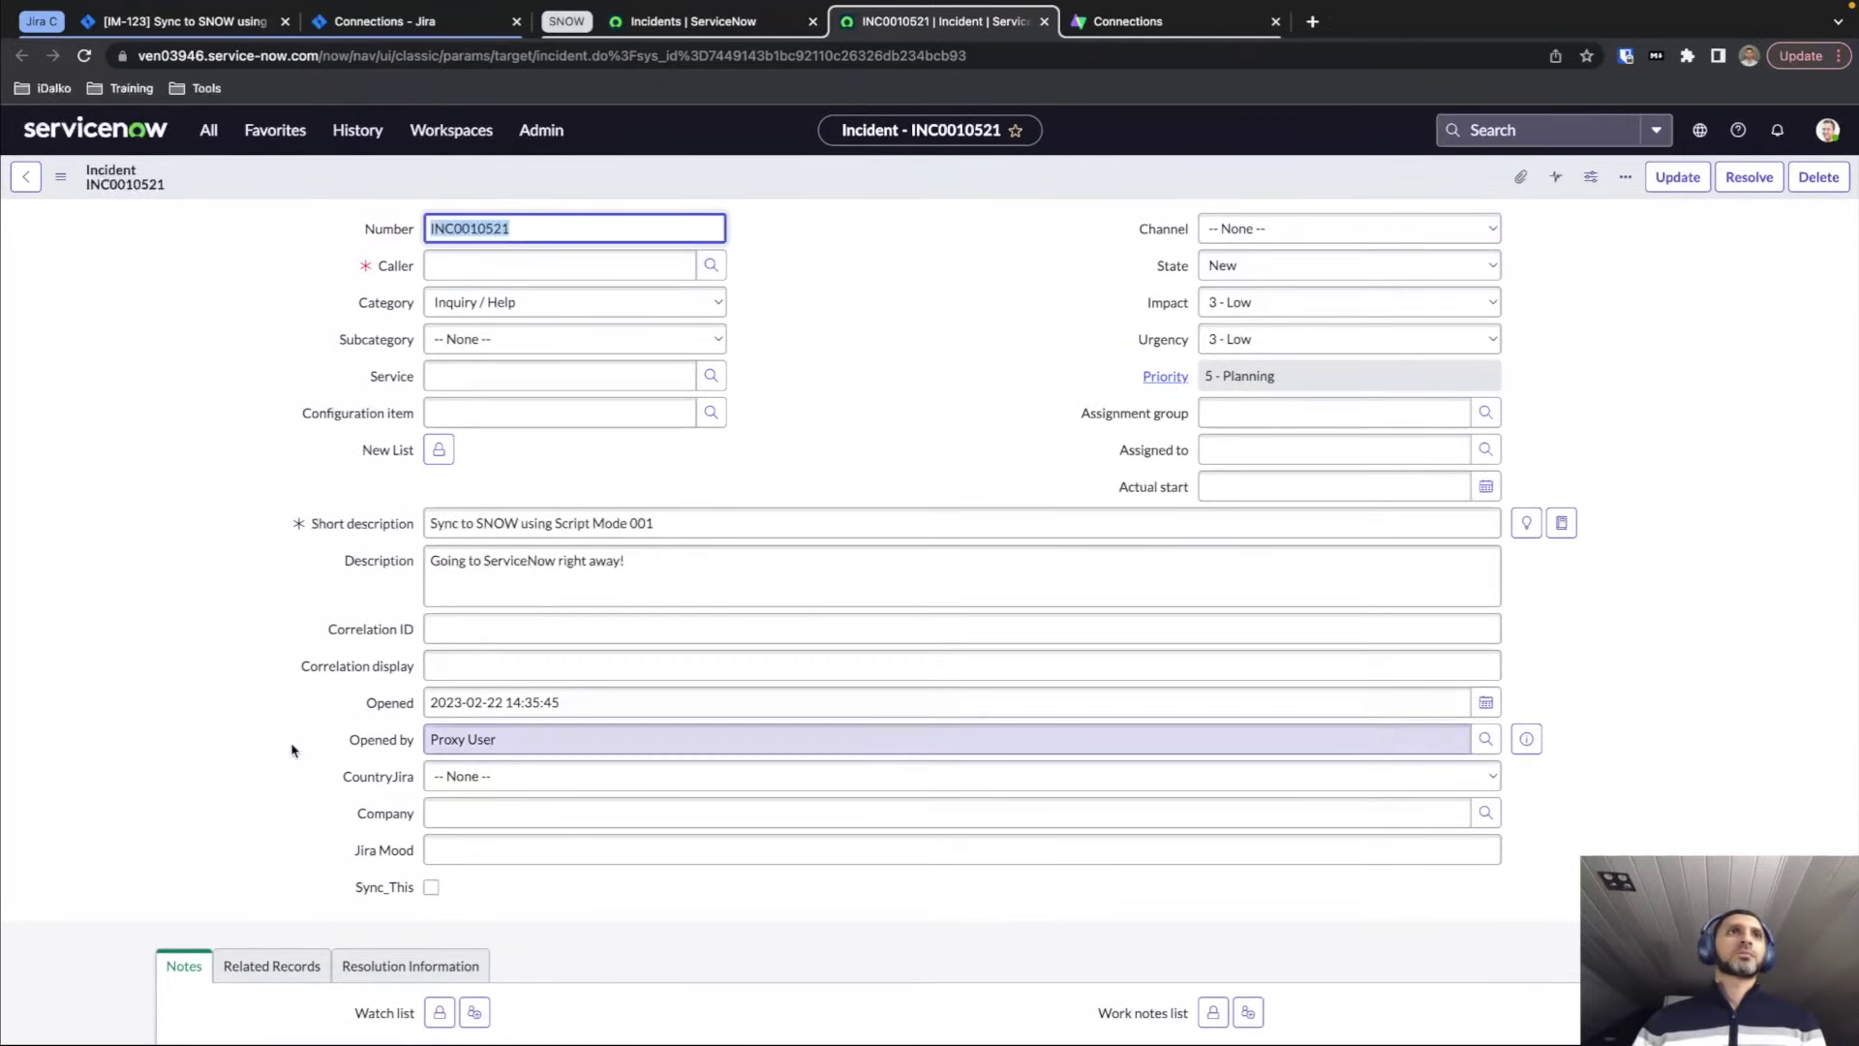
pyautogui.scroll(-5, 293, 751)
pyautogui.scroll(-3, 292, 750)
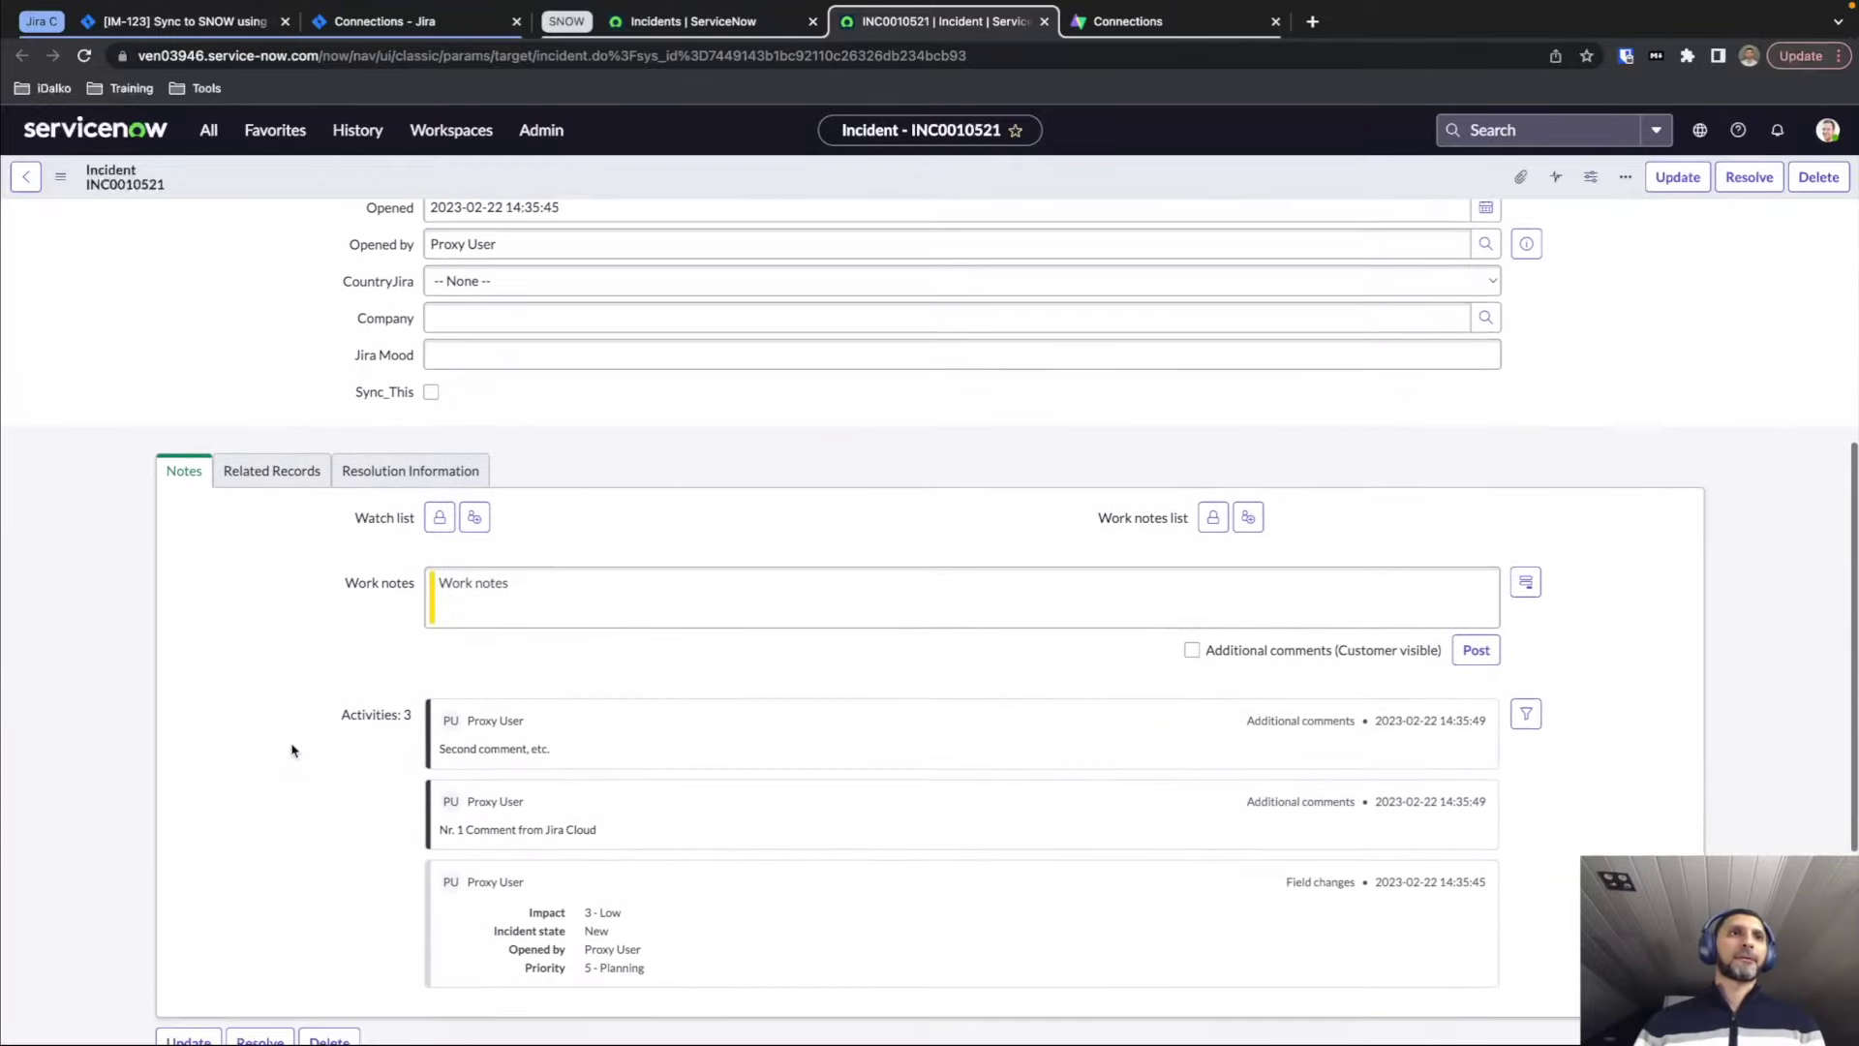
pyautogui.scroll(5, 293, 745)
pyautogui.scroll(3, 249, 542)
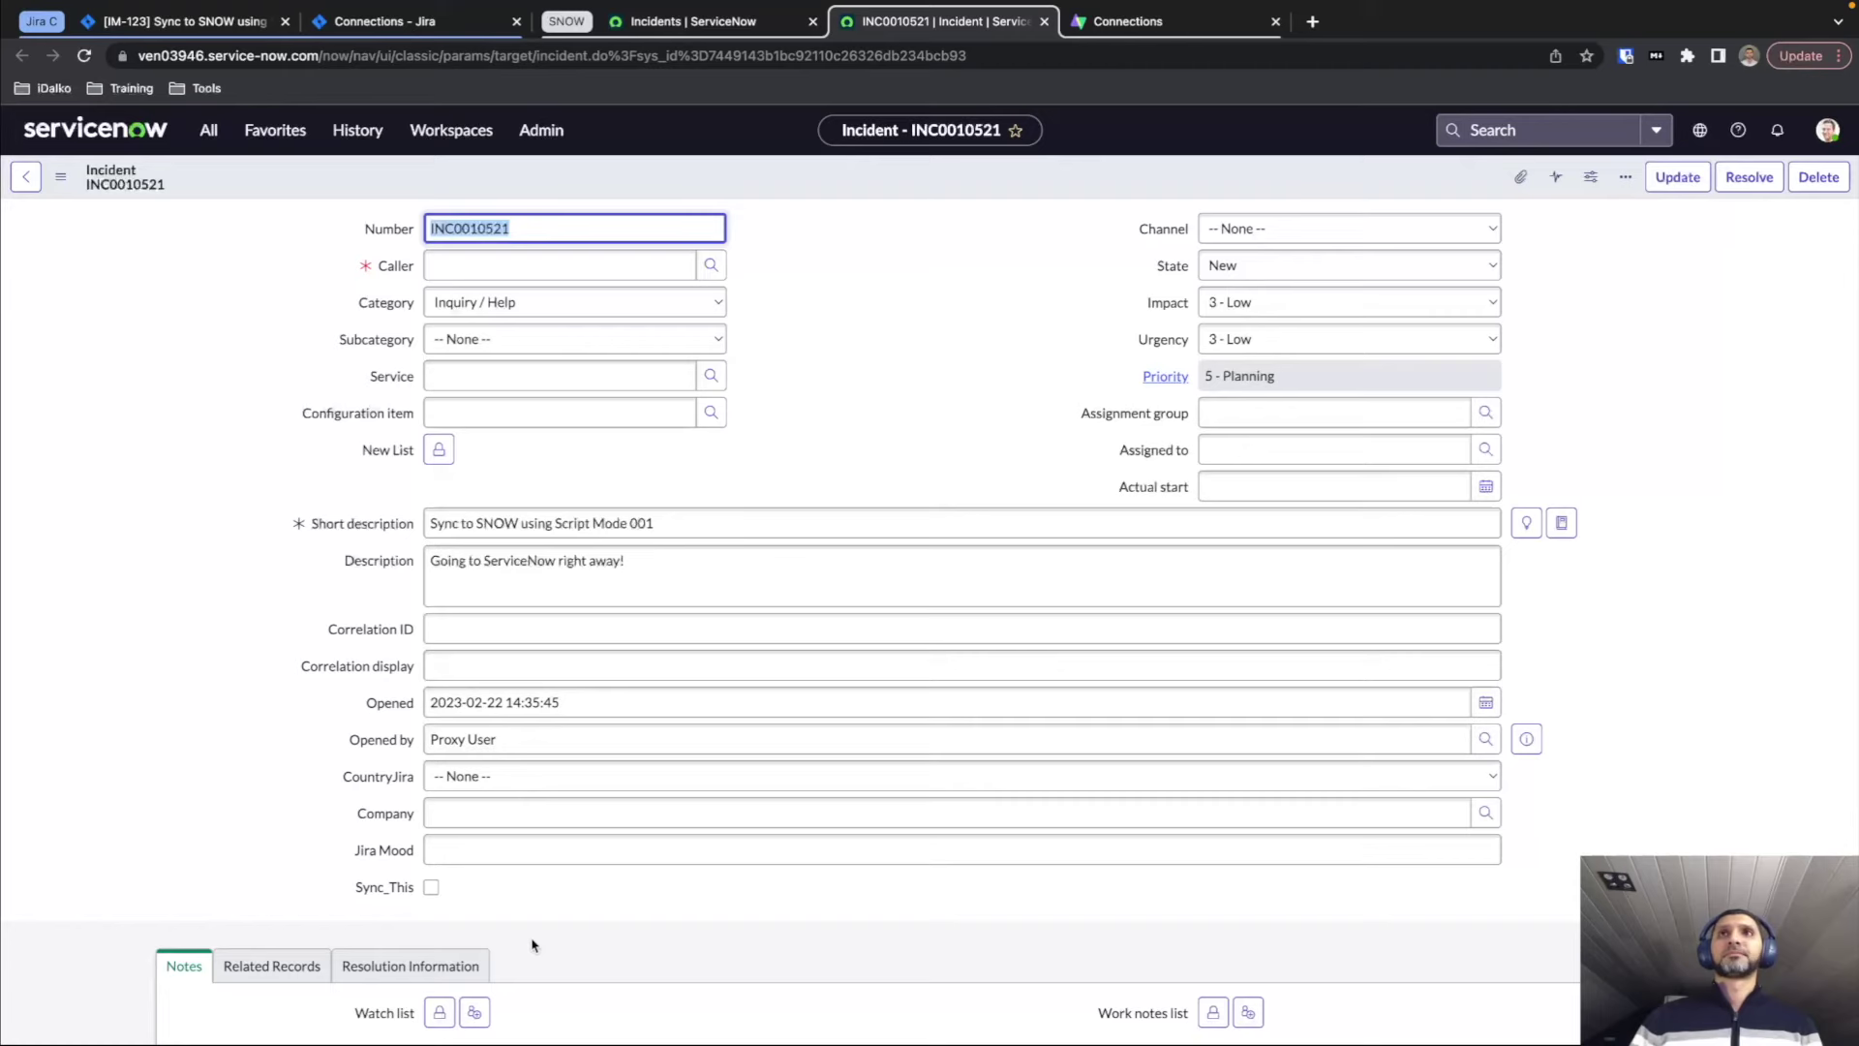
pyautogui.click(399, 945)
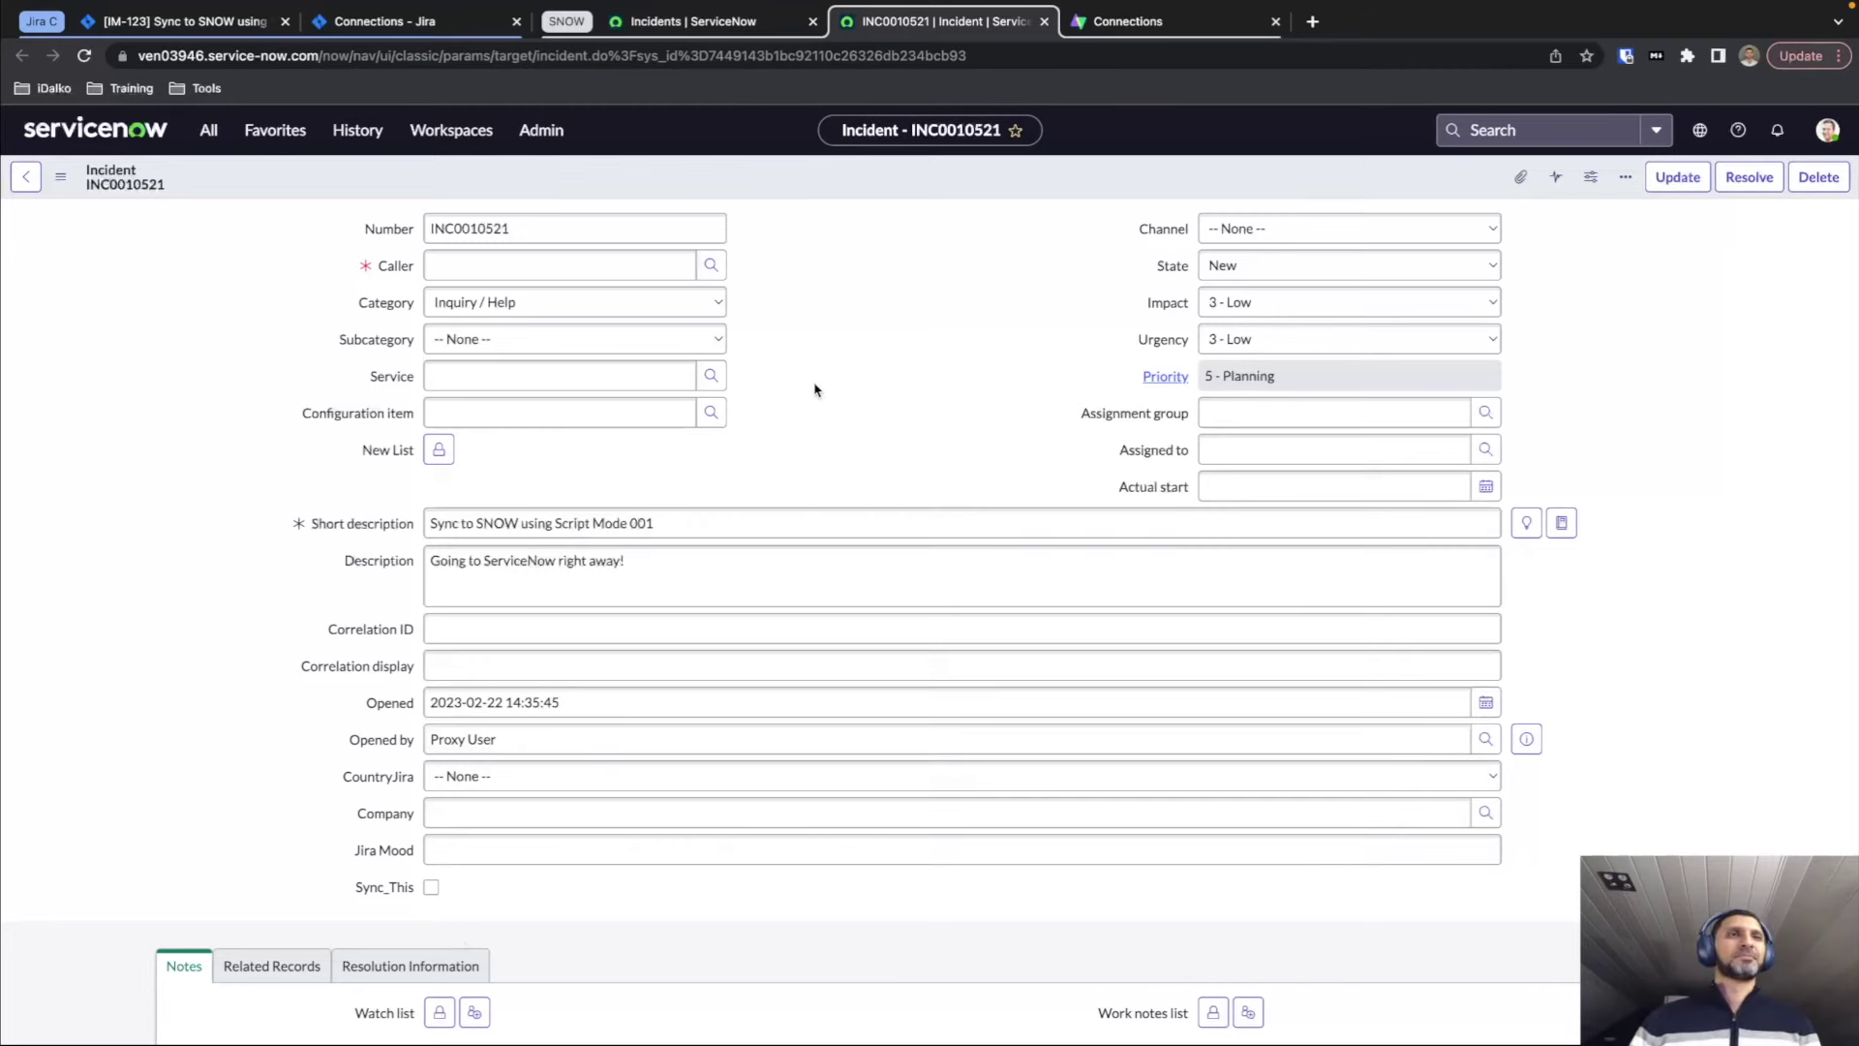
# Refresh the incident again and review its State, CountryJira and Jira Mood fields.
pyautogui.click(86, 57)
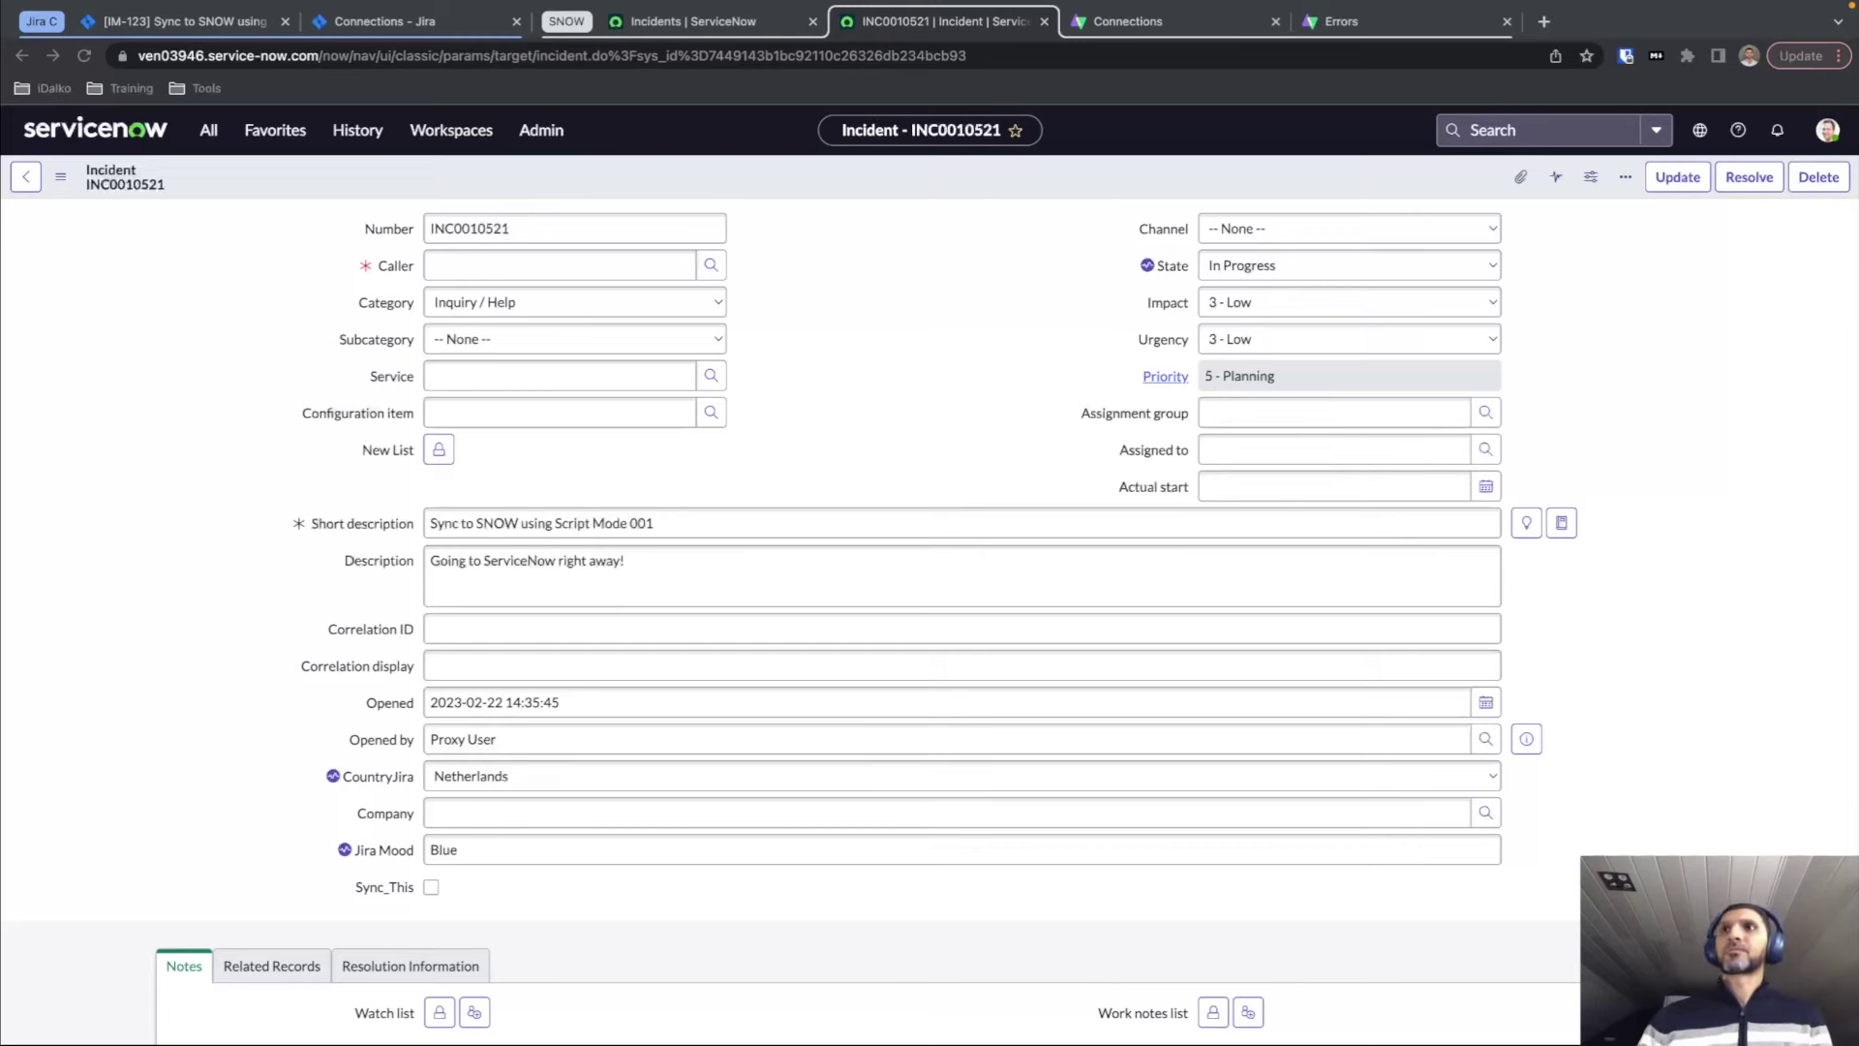
pyautogui.click(1715, 312)
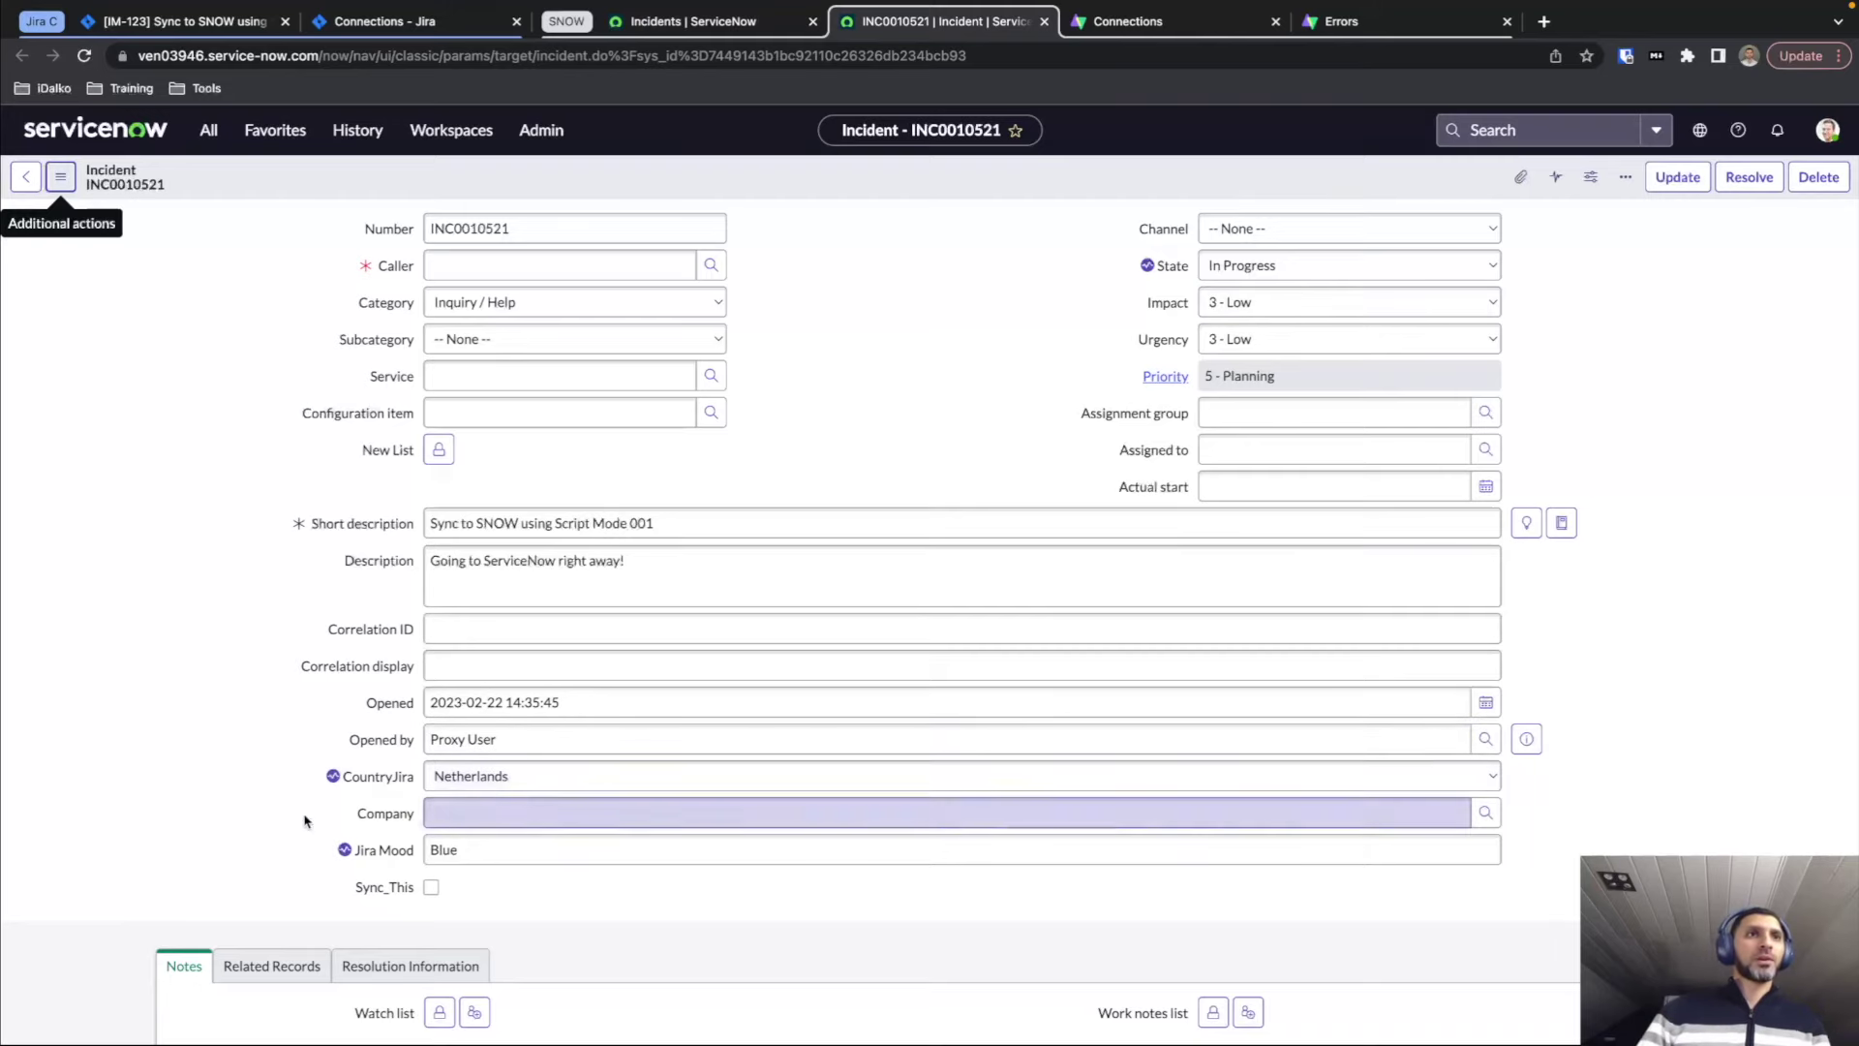
pyautogui.scroll(-2, 249, 852)
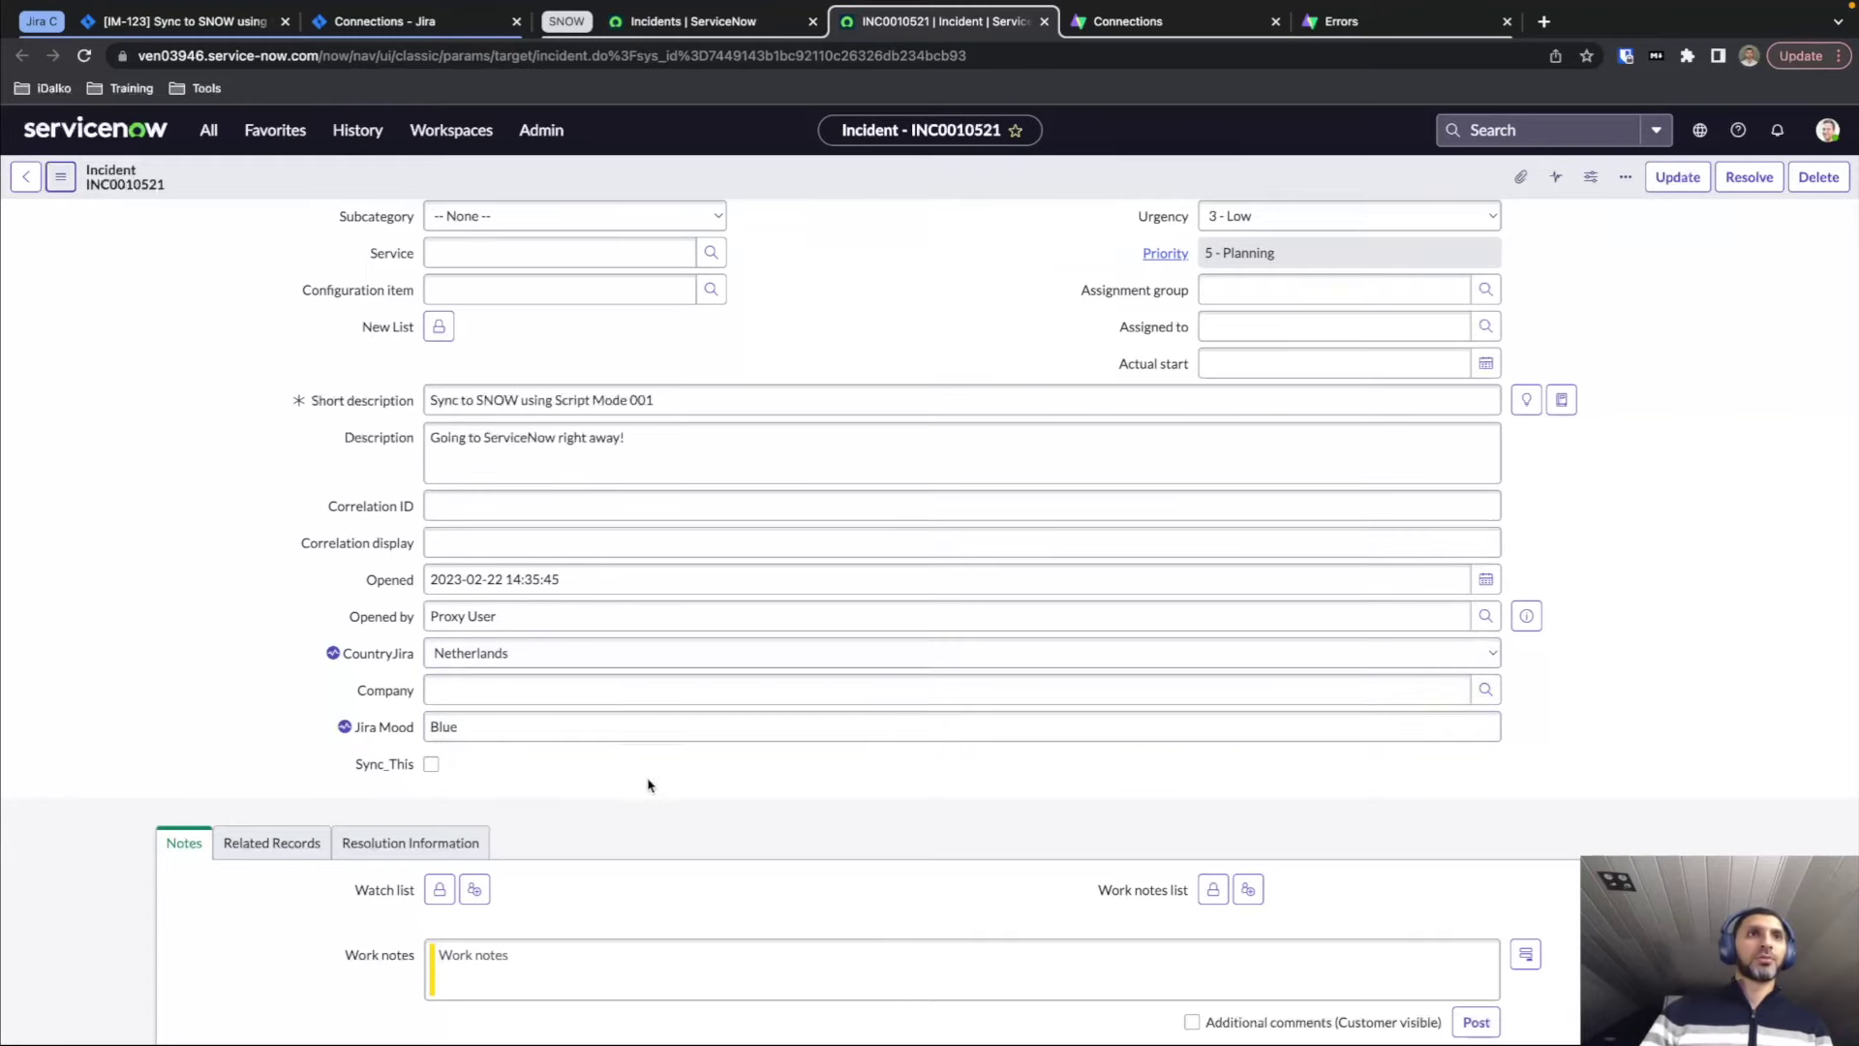
pyautogui.scroll(-1, 223, 743)
pyautogui.scroll(2, 220, 742)
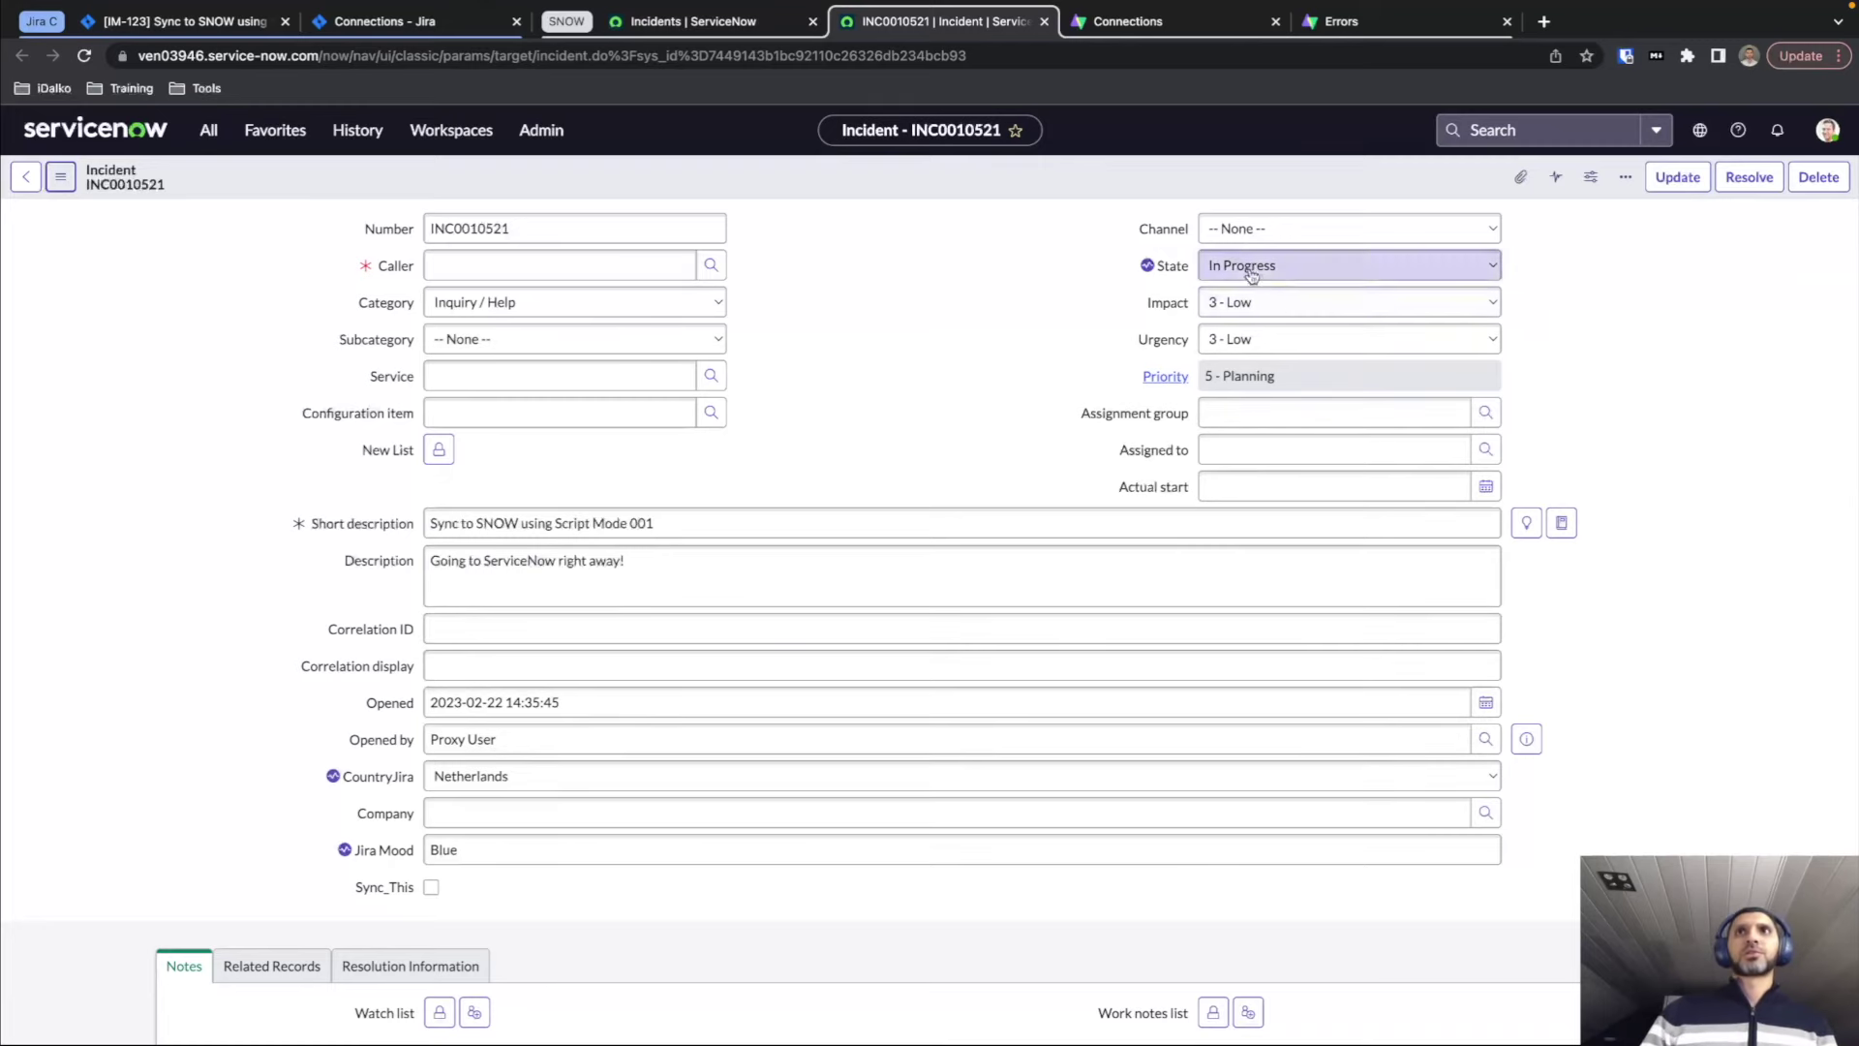
# Check the In Review entry in ServiceNow's incoming status mapping, set IM-123's status to In Review, and return to the synced incident.
pyautogui.click(242, 21)
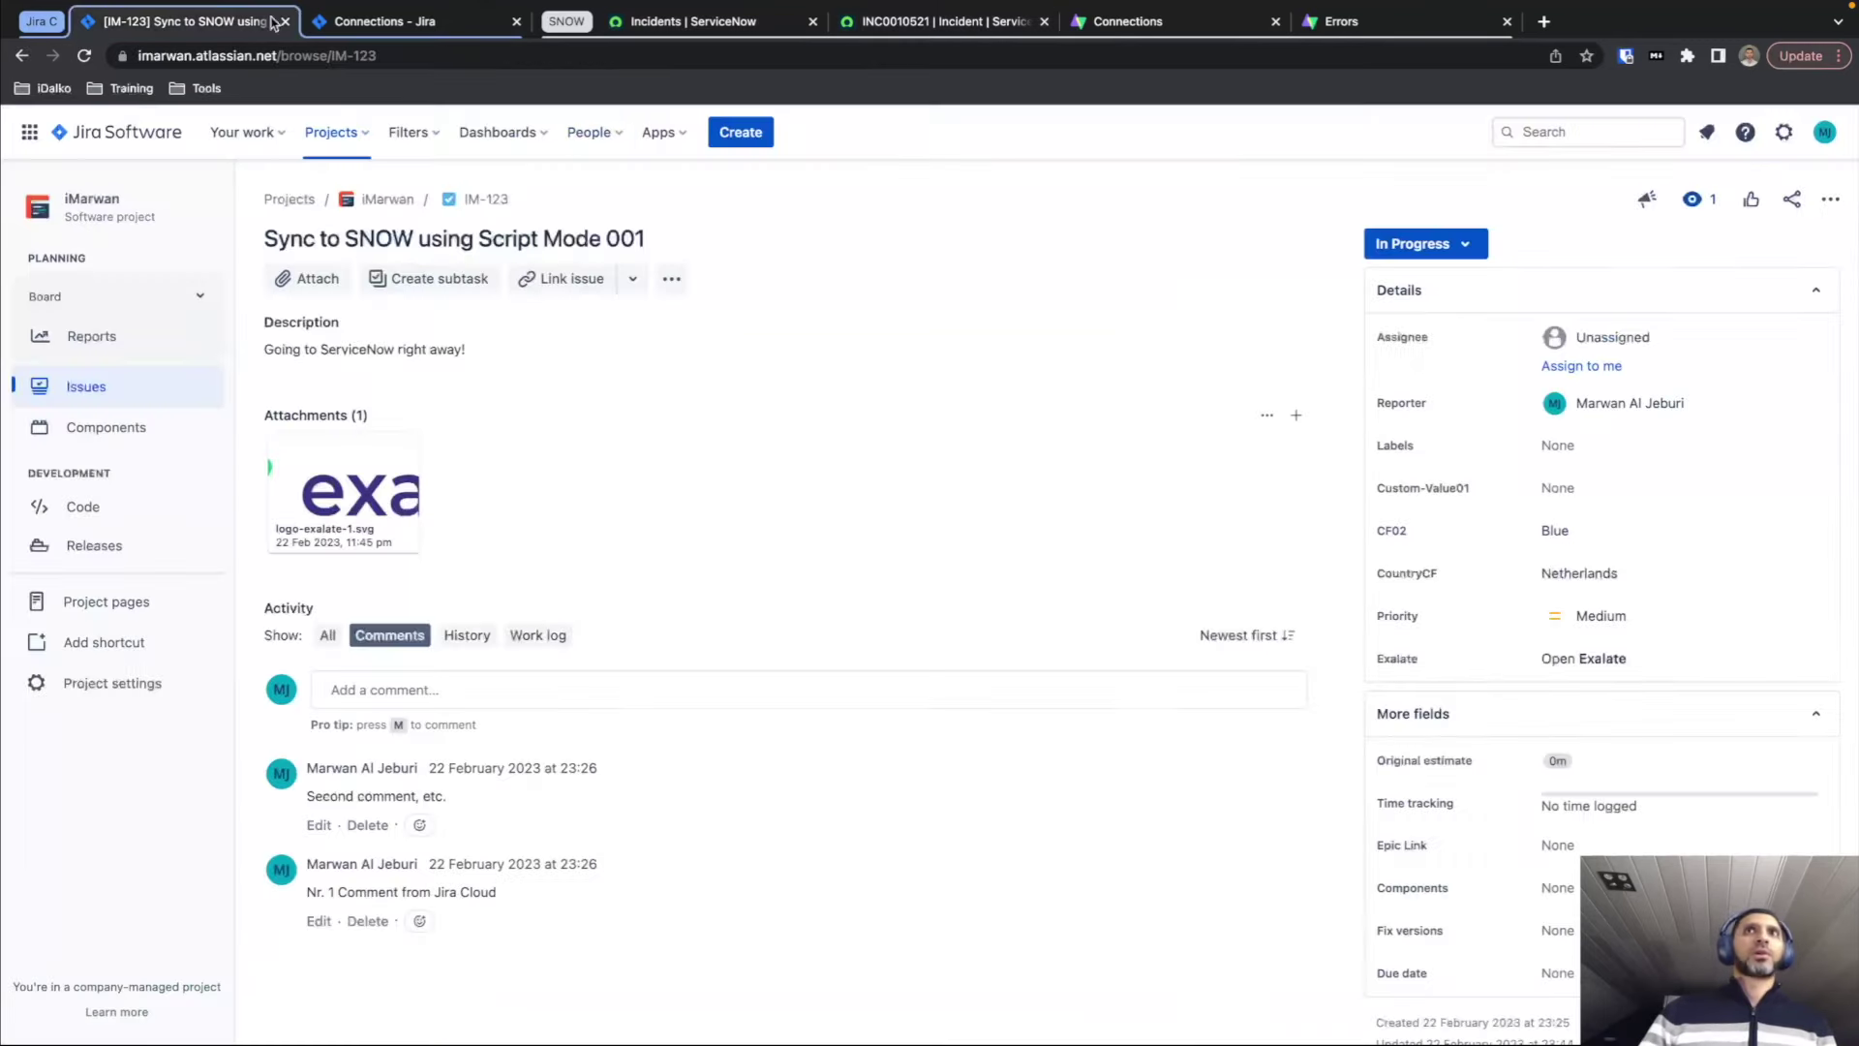
pyautogui.click(1458, 243)
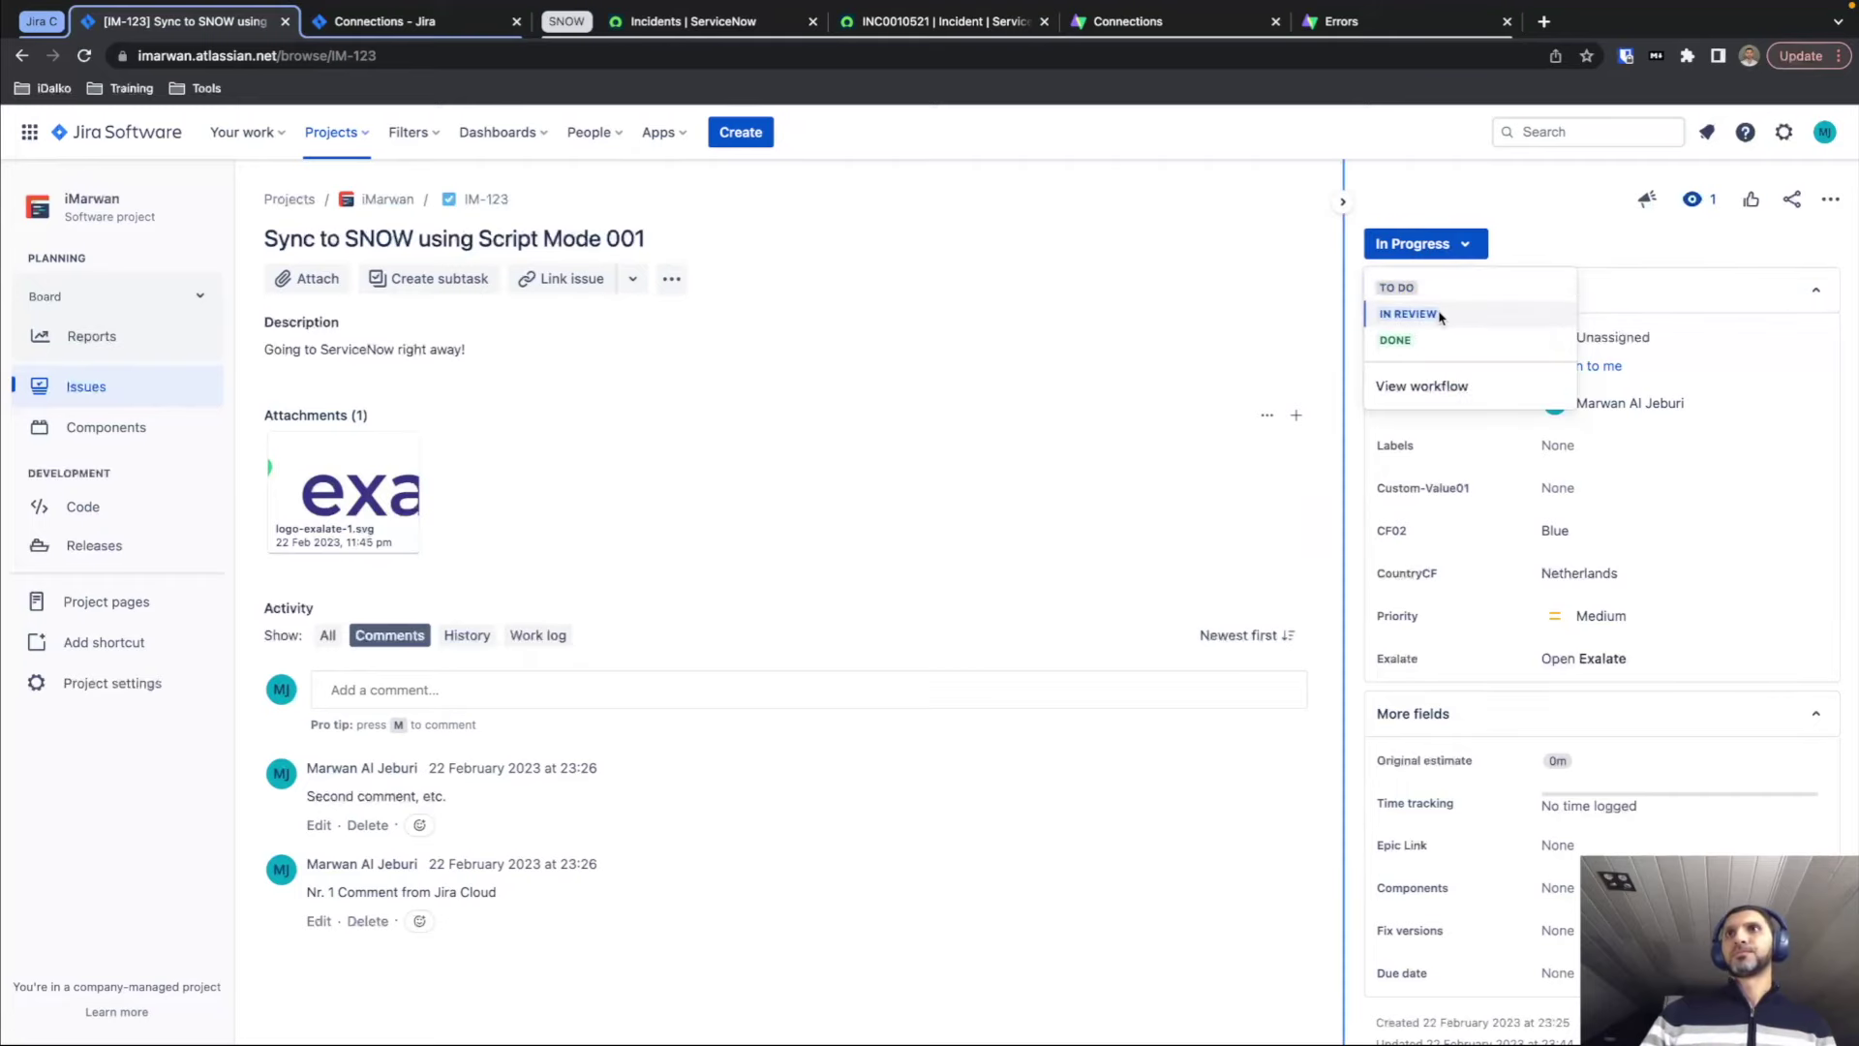
pyautogui.click(1158, 21)
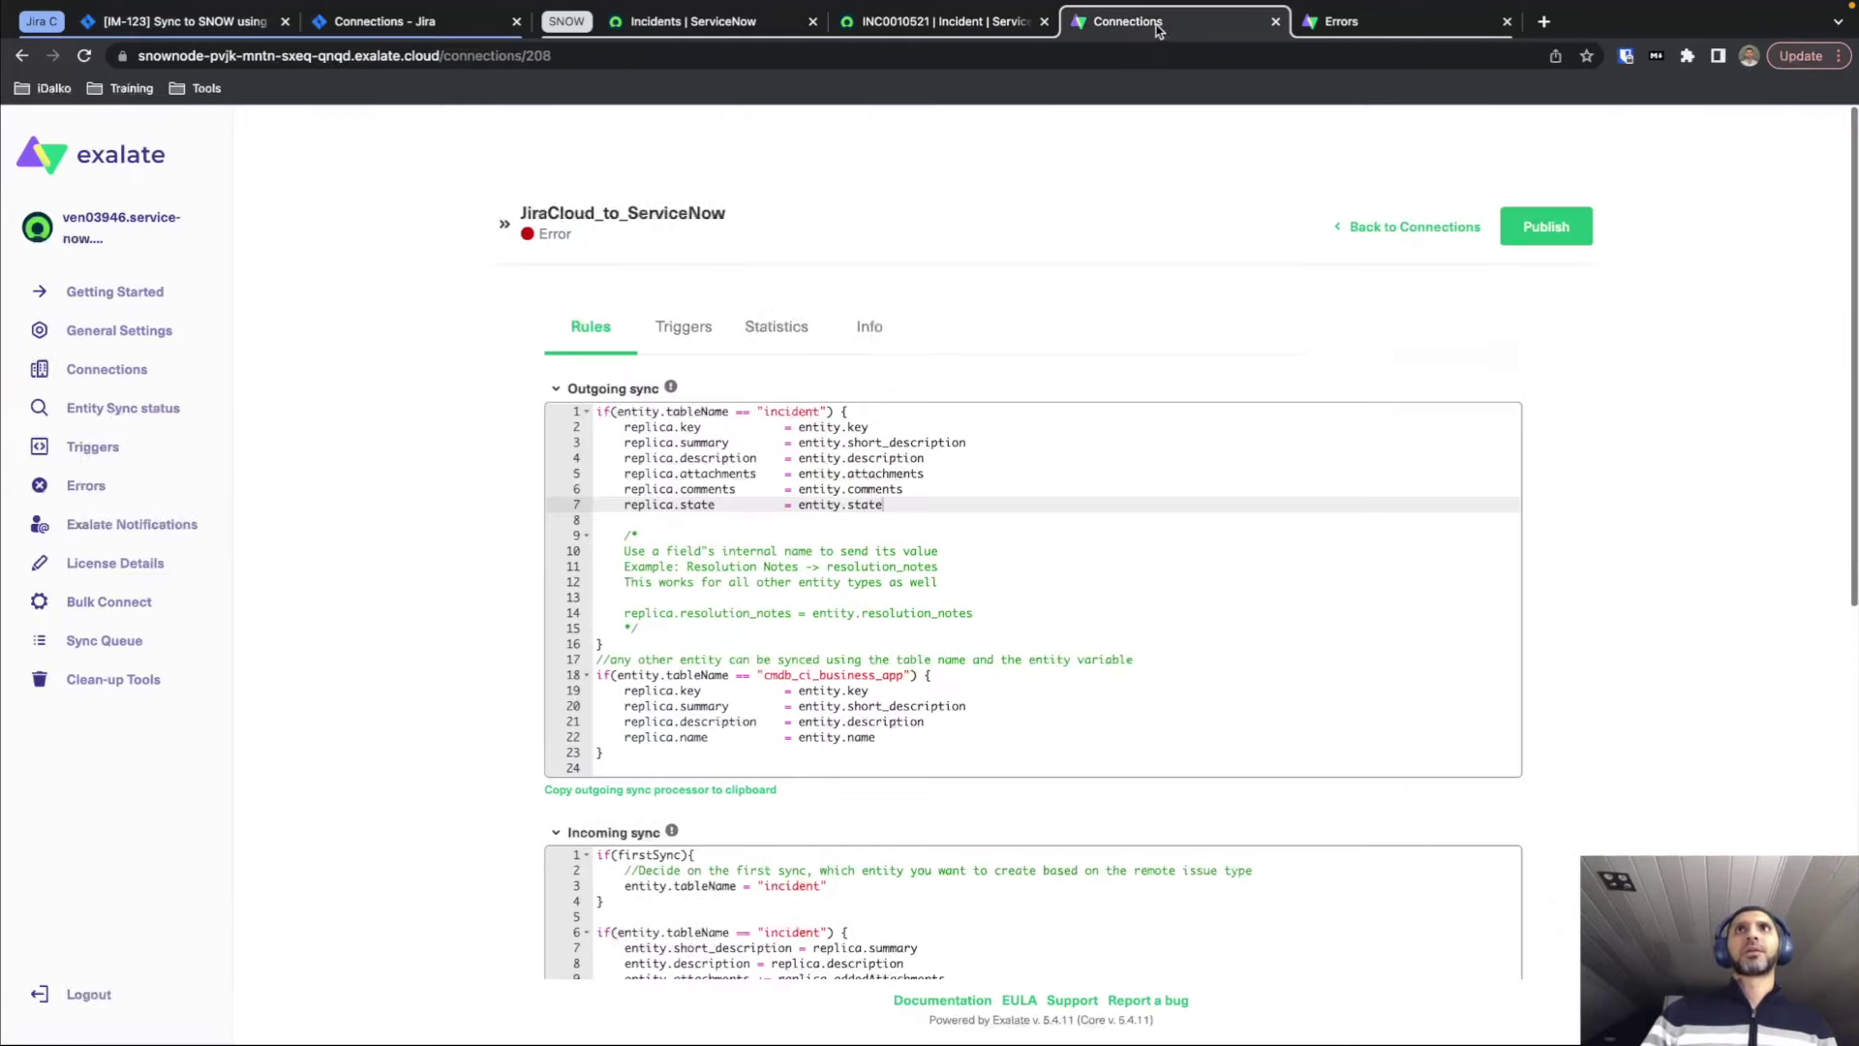
pyautogui.scroll(-5, 449, 587)
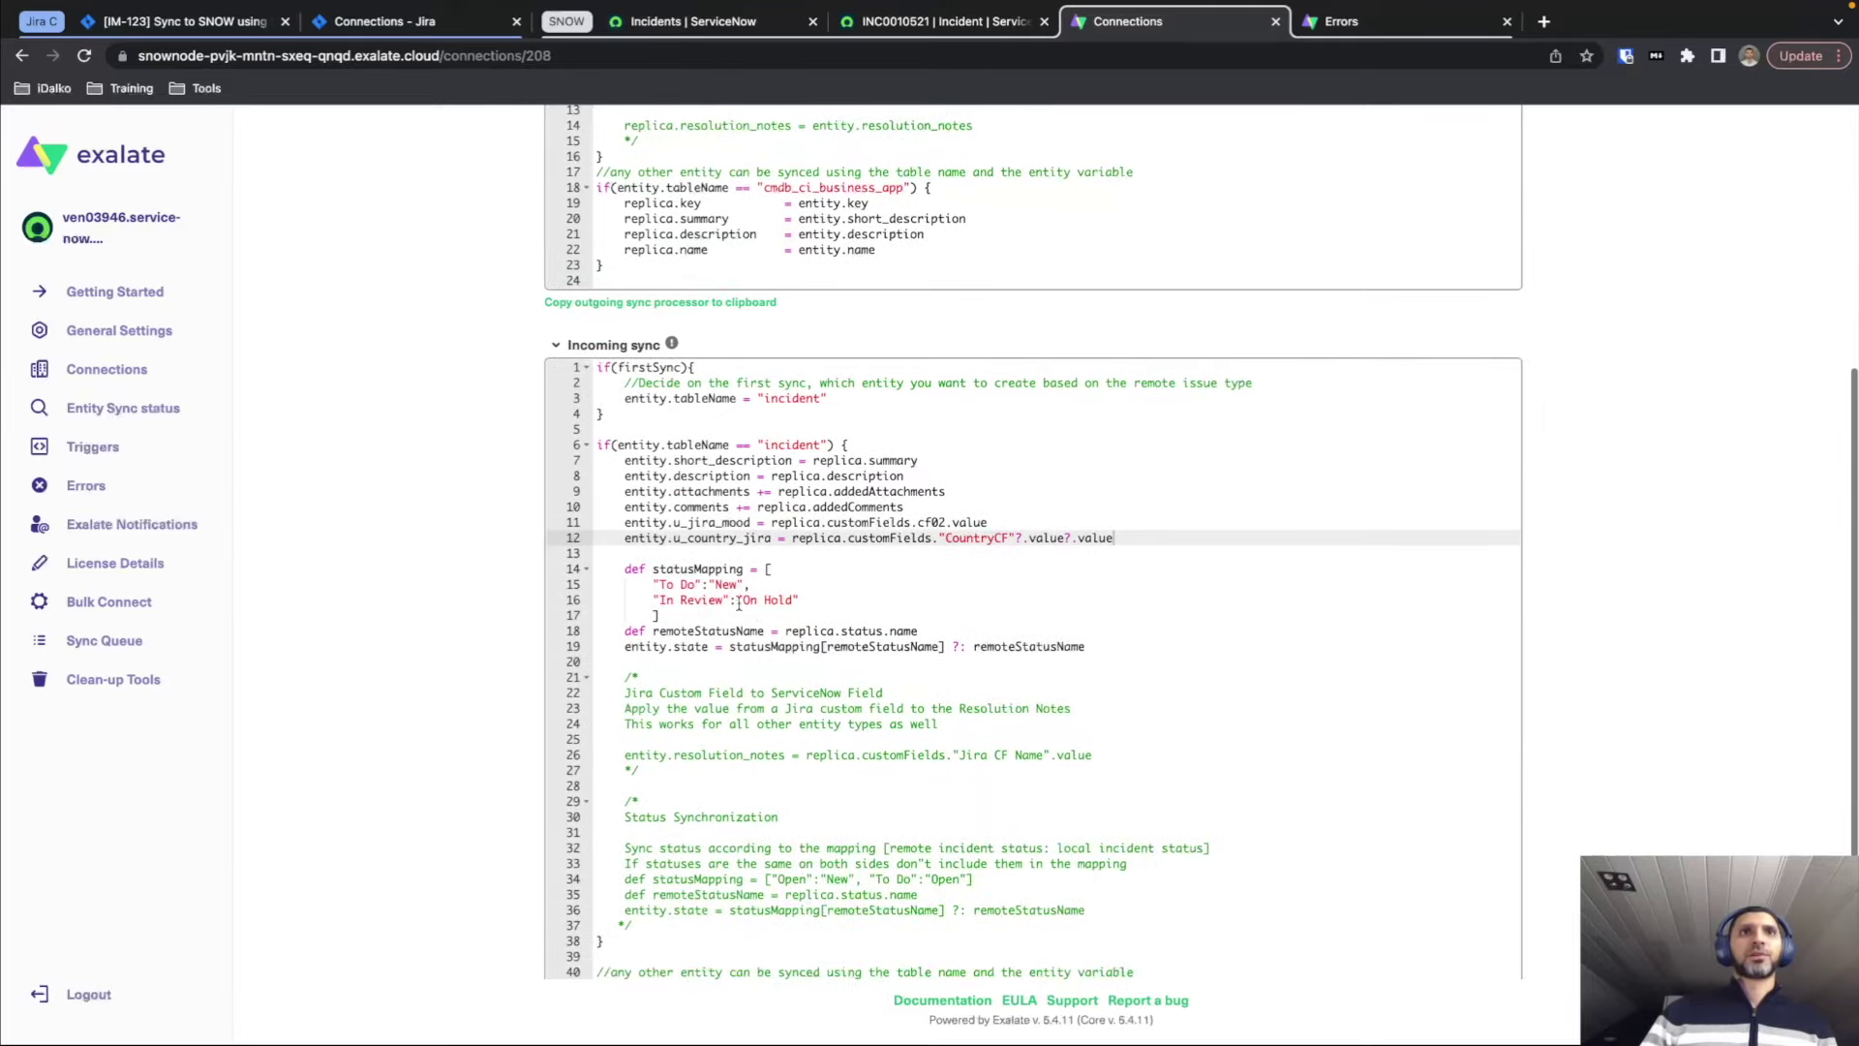
pyautogui.scroll(1, 420, 571)
pyautogui.click(232, 20)
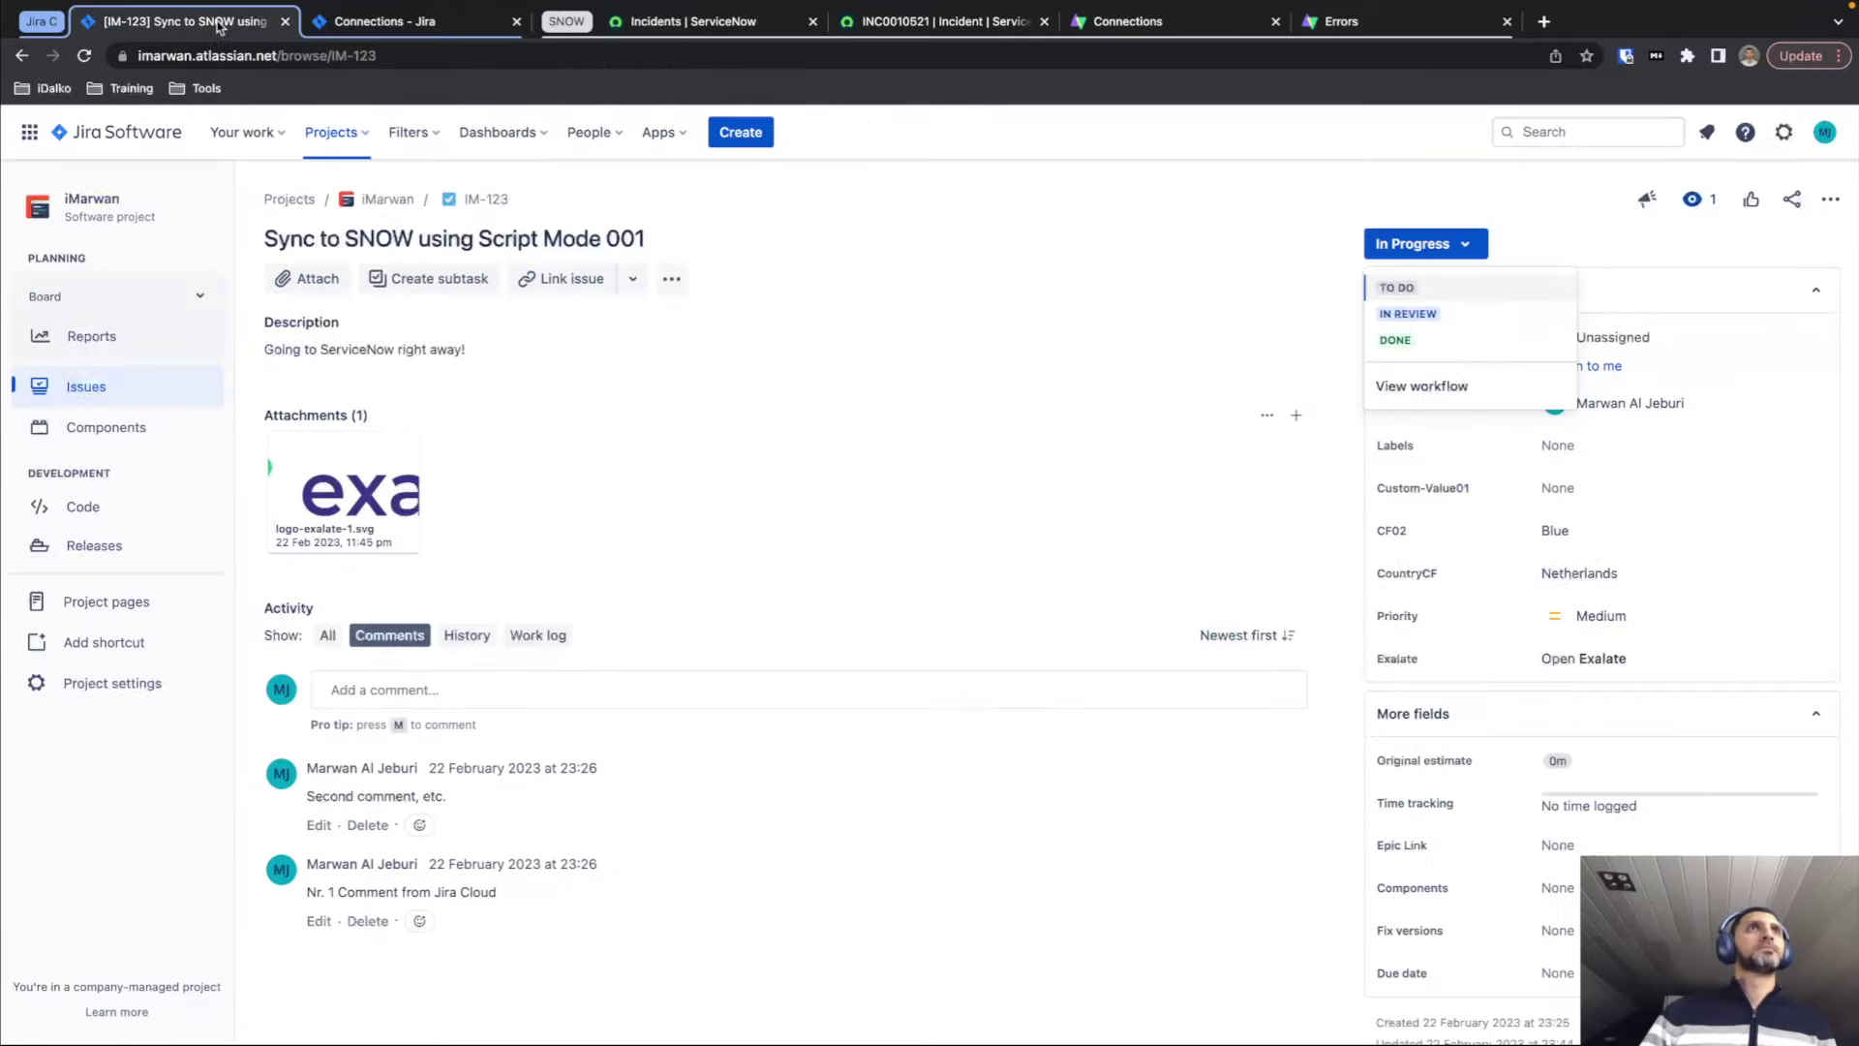
pyautogui.click(1409, 314)
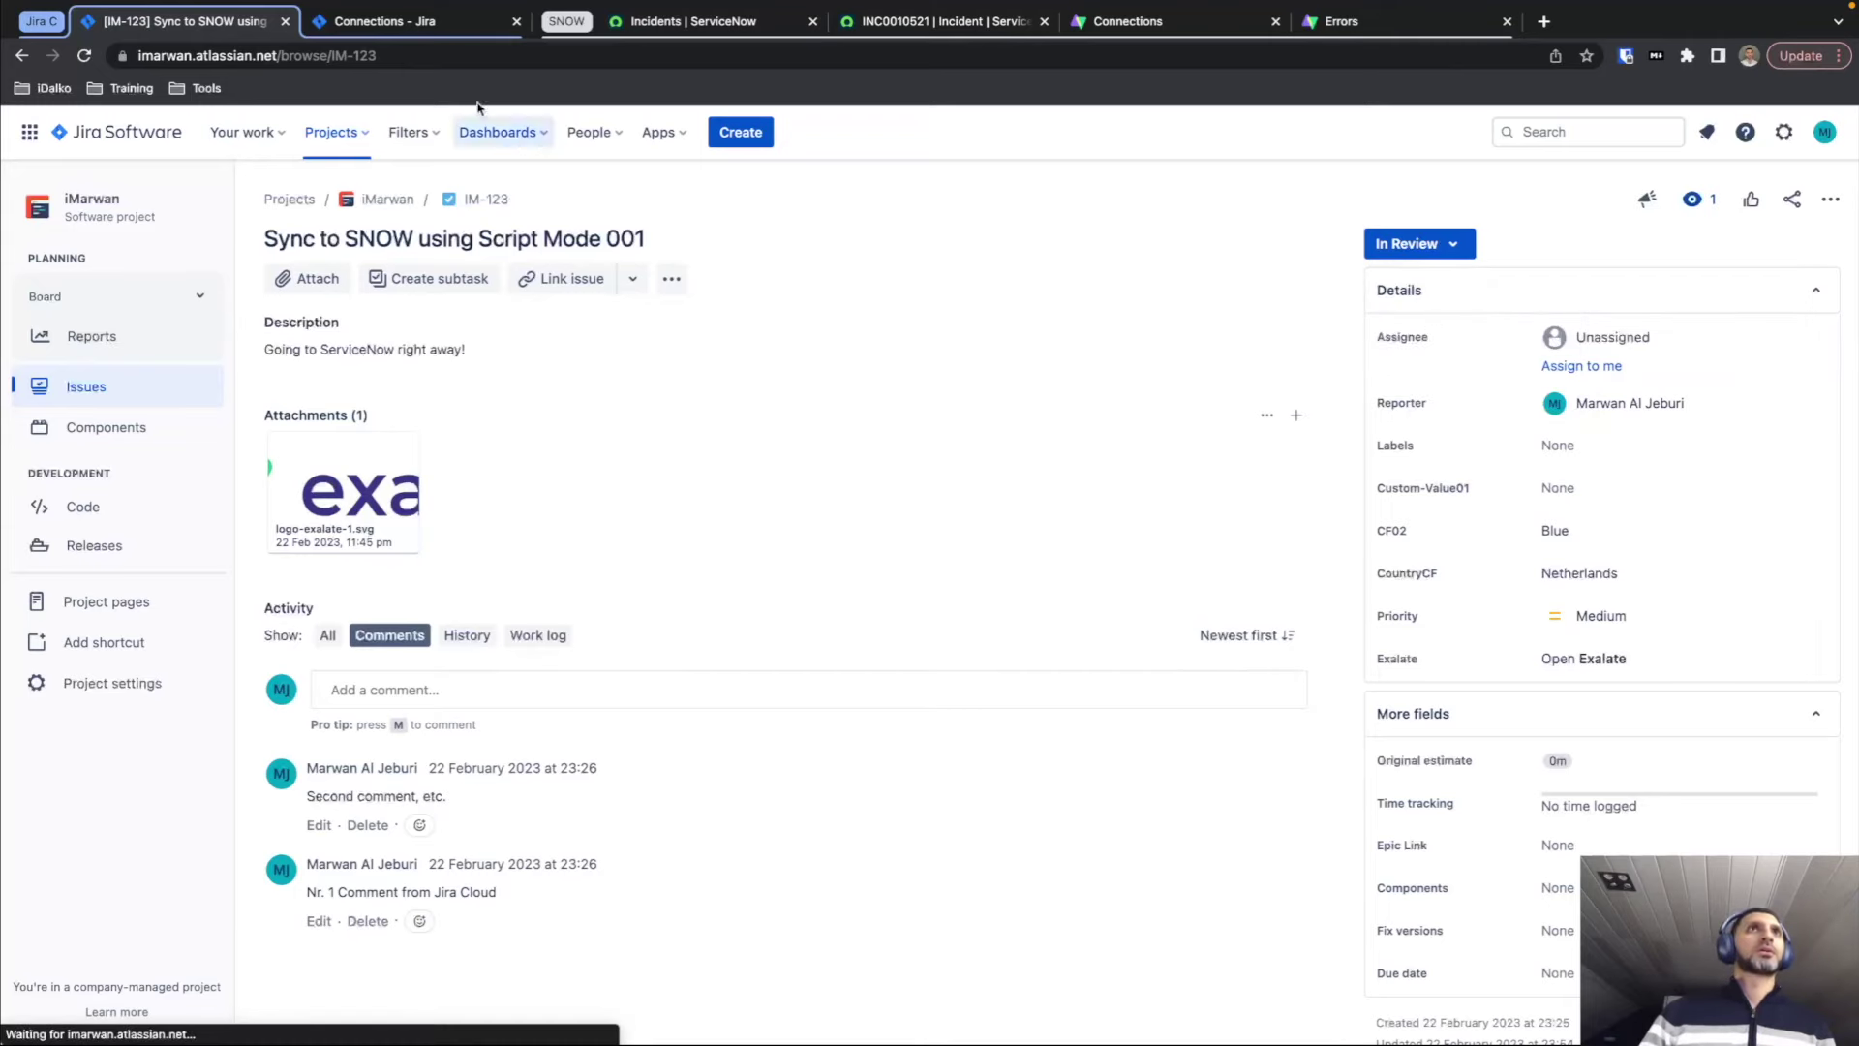
pyautogui.click(887, 29)
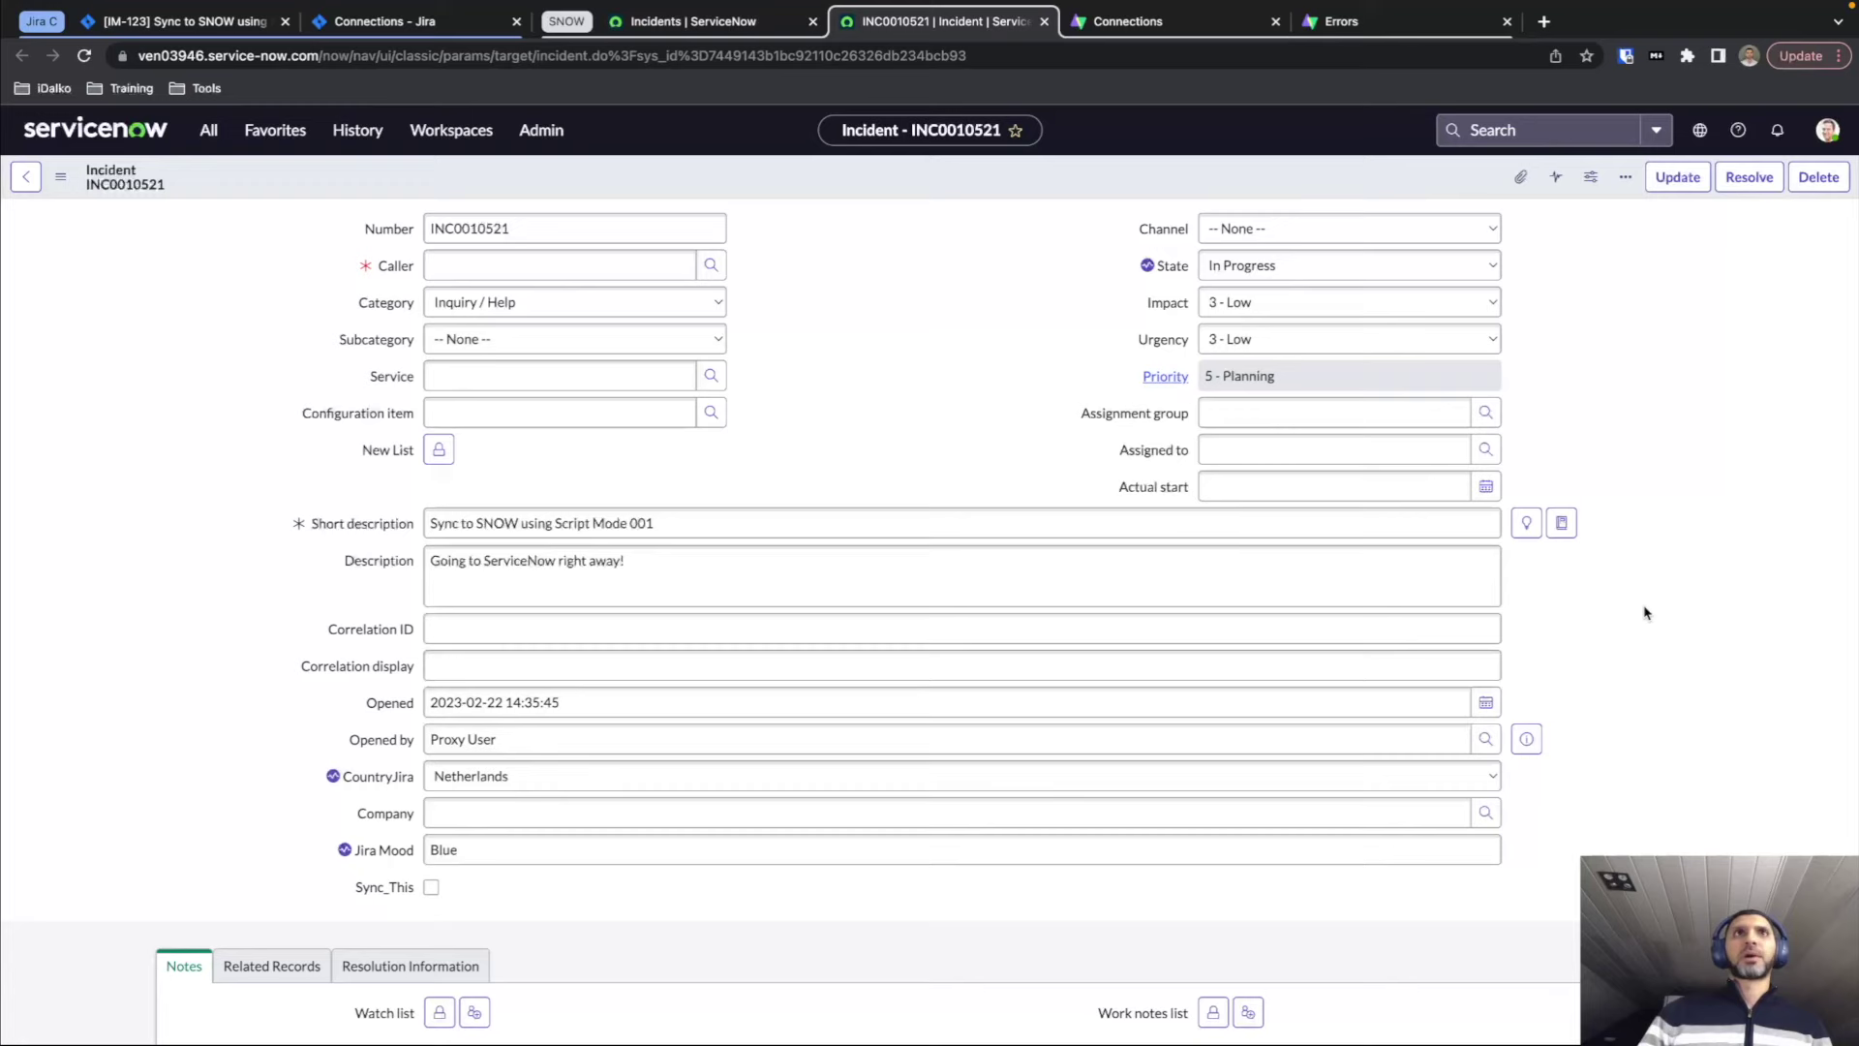
# Create an active issue trigger on the JiraCloud_to_ServiceNow connection with the query project = IM and labels = 'Exalate'.
pyautogui.click(433, 30)
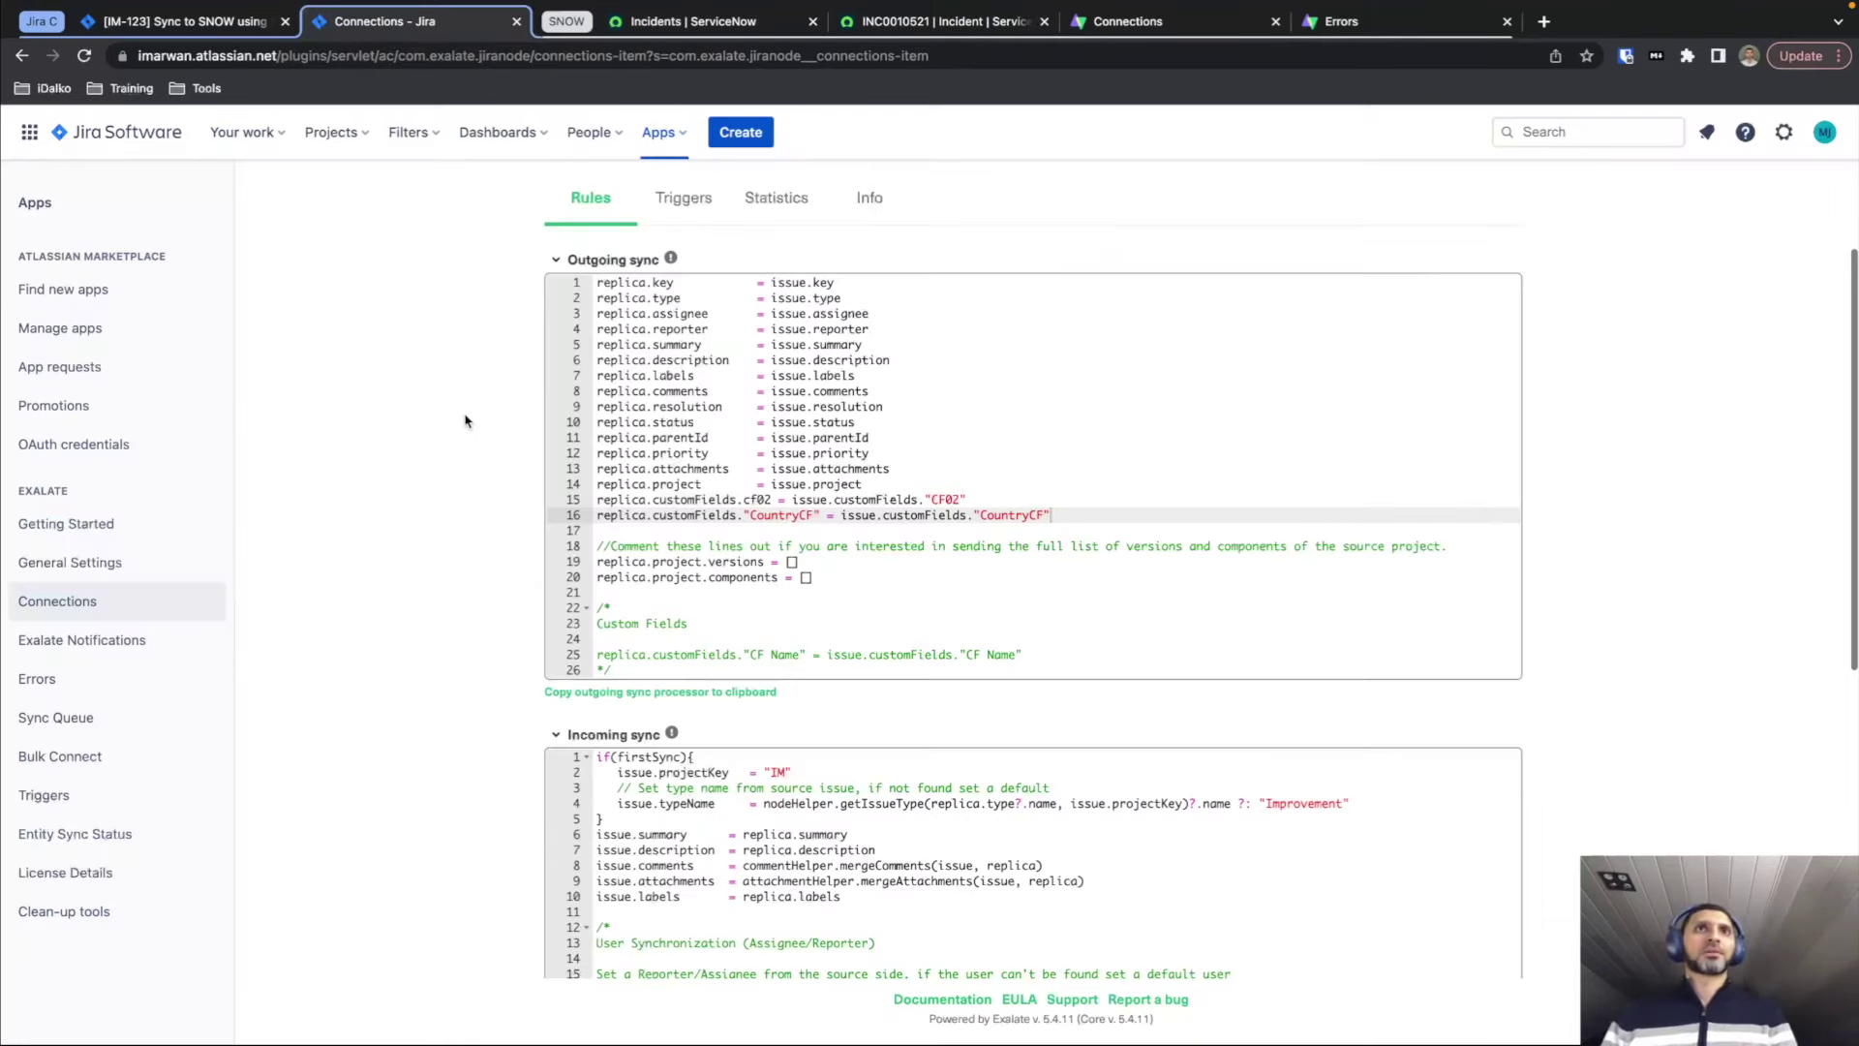
pyautogui.scroll(2, 464, 421)
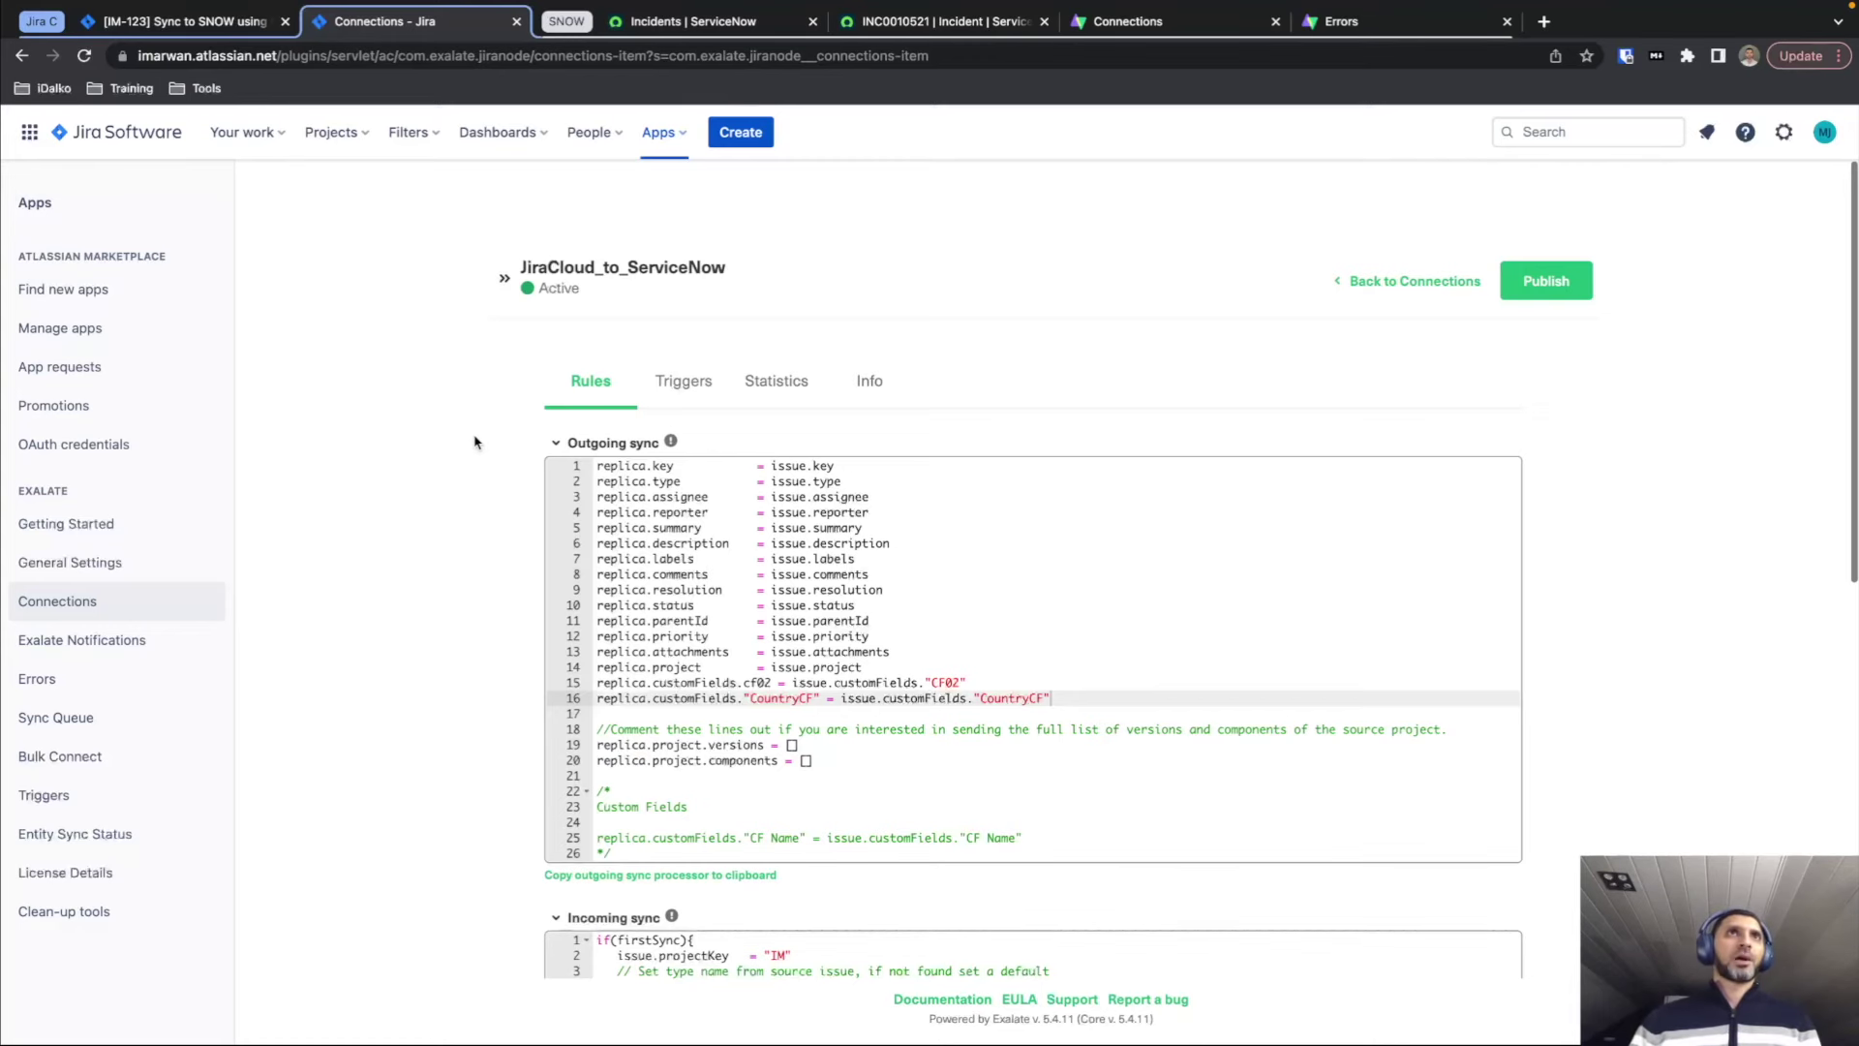
pyautogui.click(679, 397)
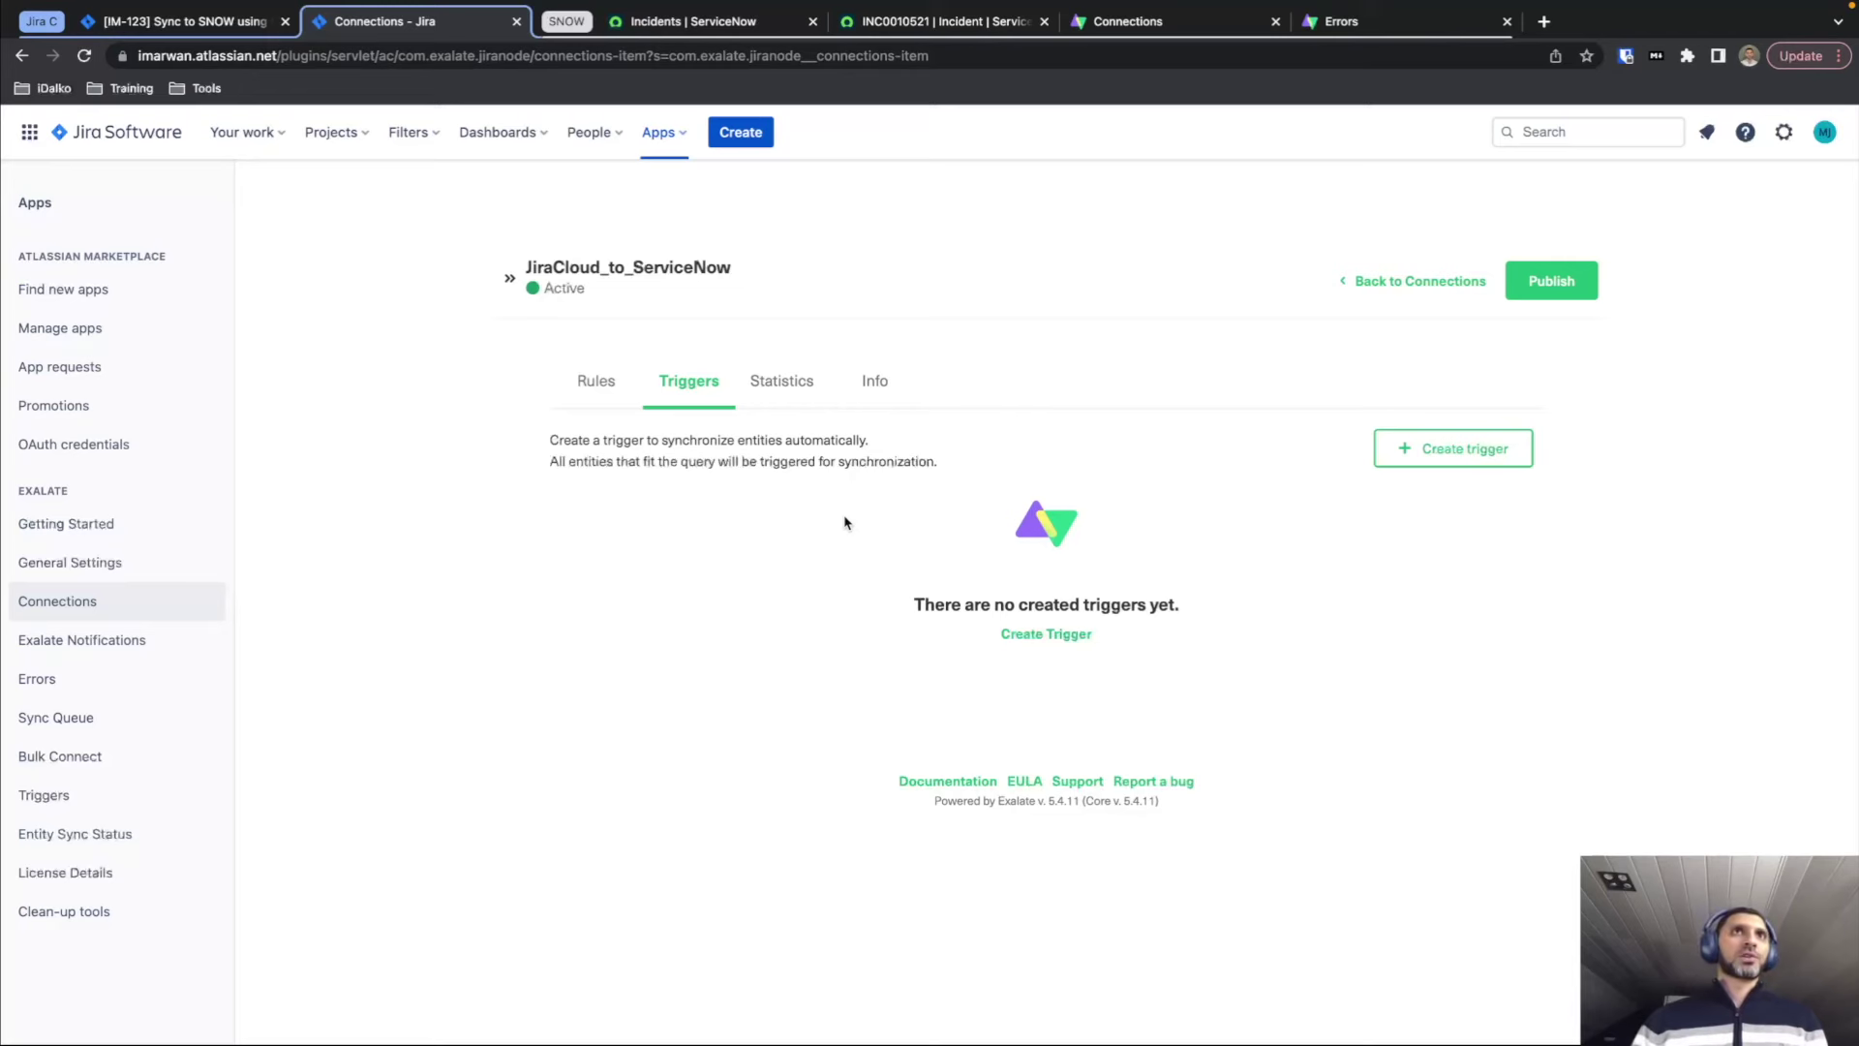
pyautogui.click(1494, 461)
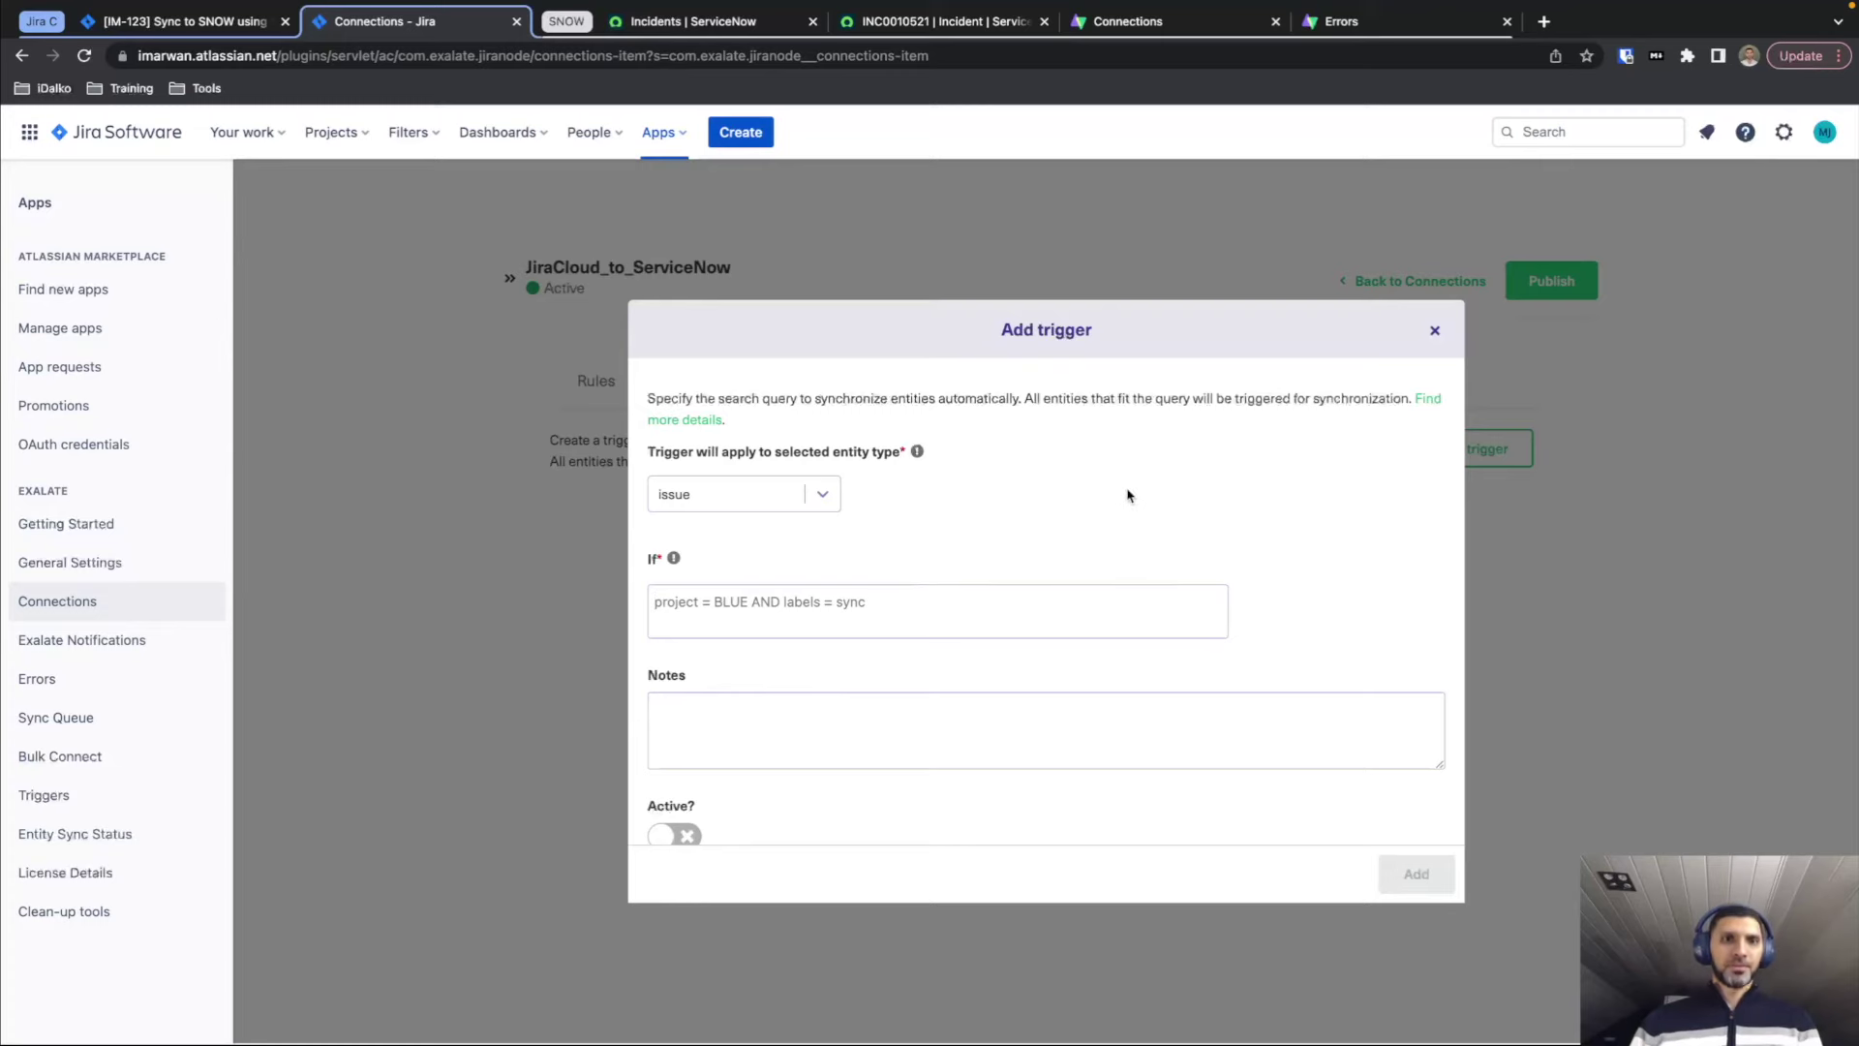
pyautogui.write('project ')
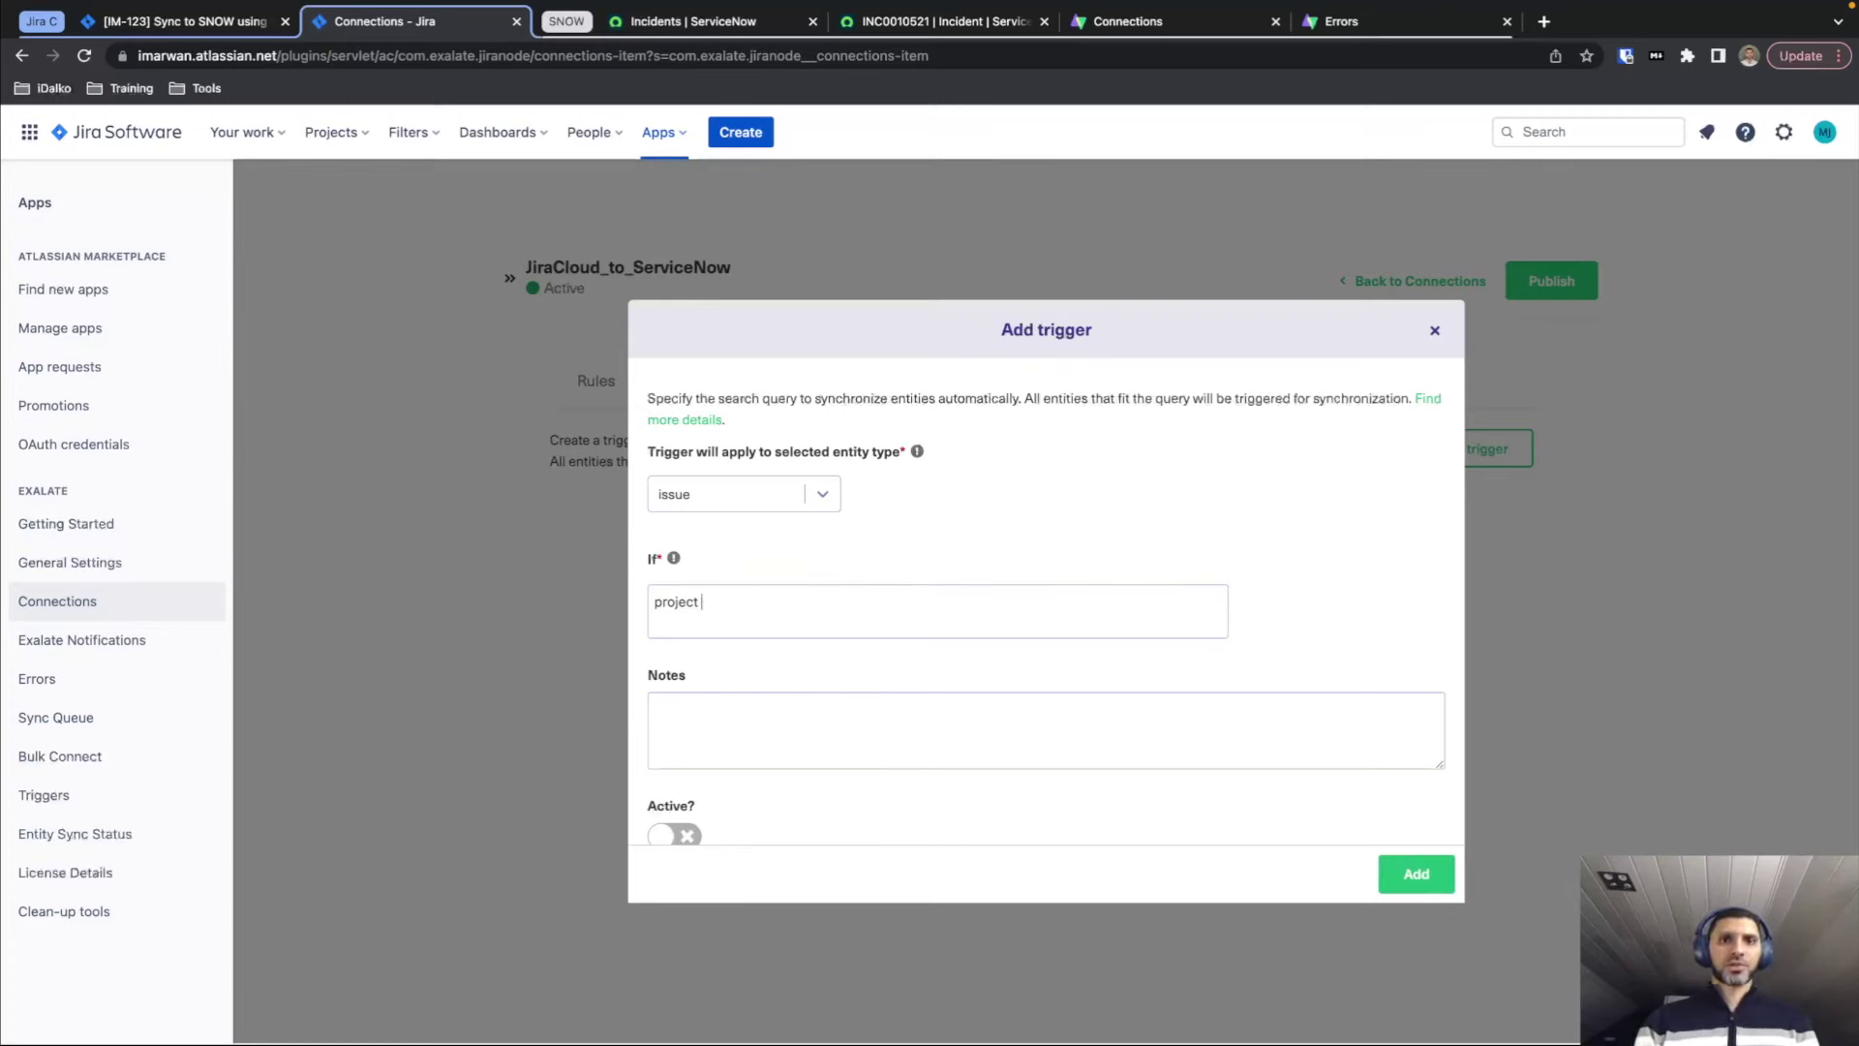
pyautogui.write('= IM')
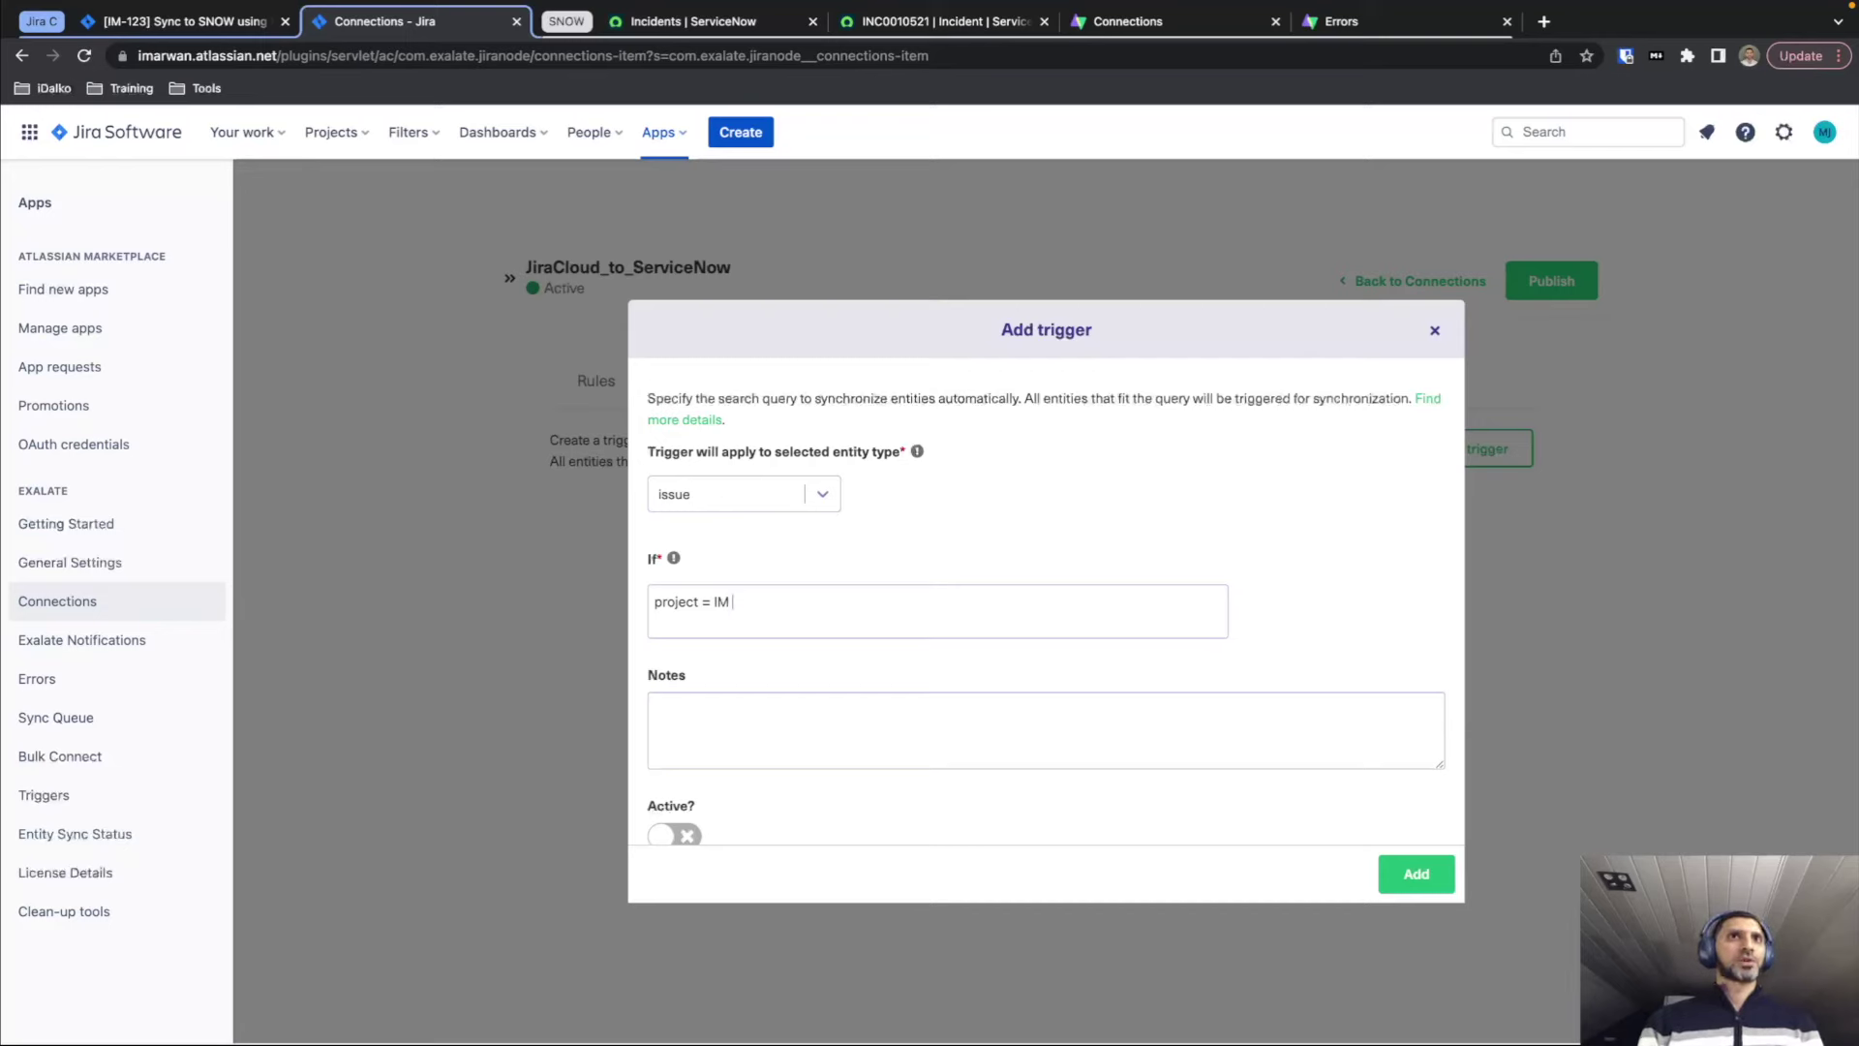
pyautogui.write(' and')
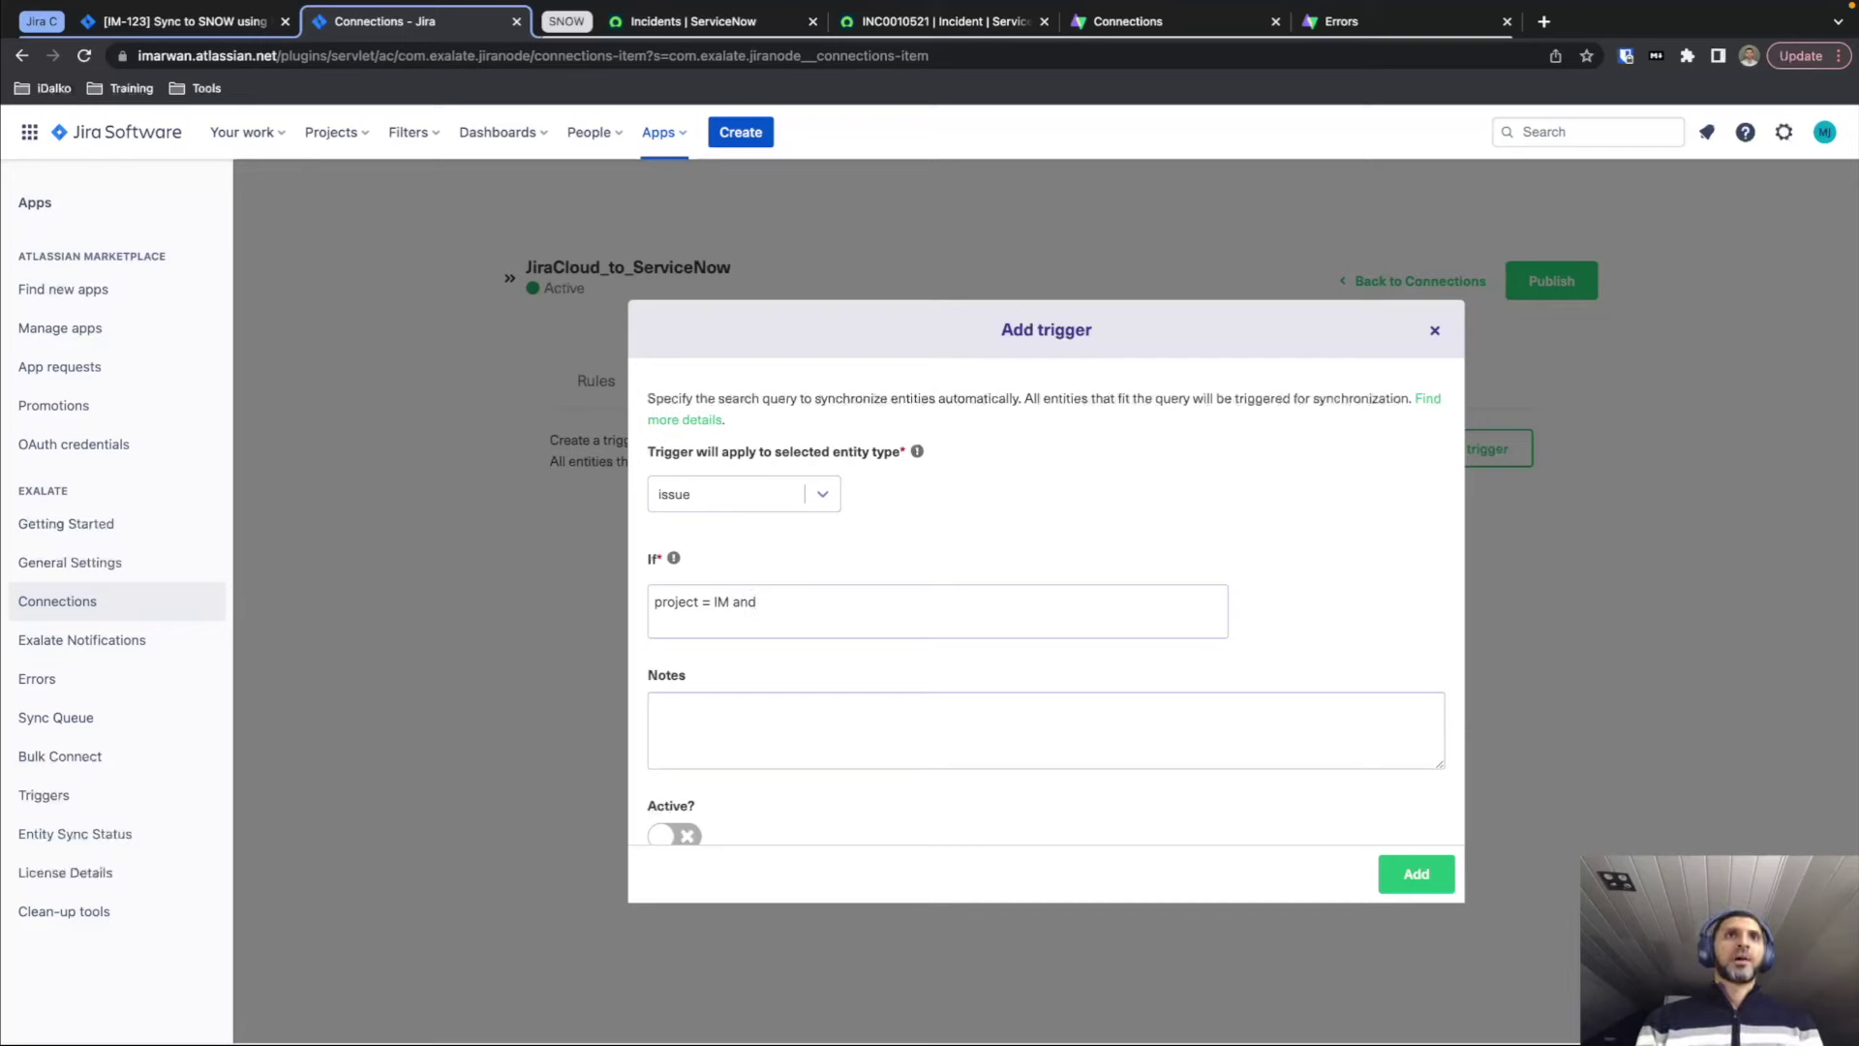
pyautogui.write(" labels = 'Exalate")
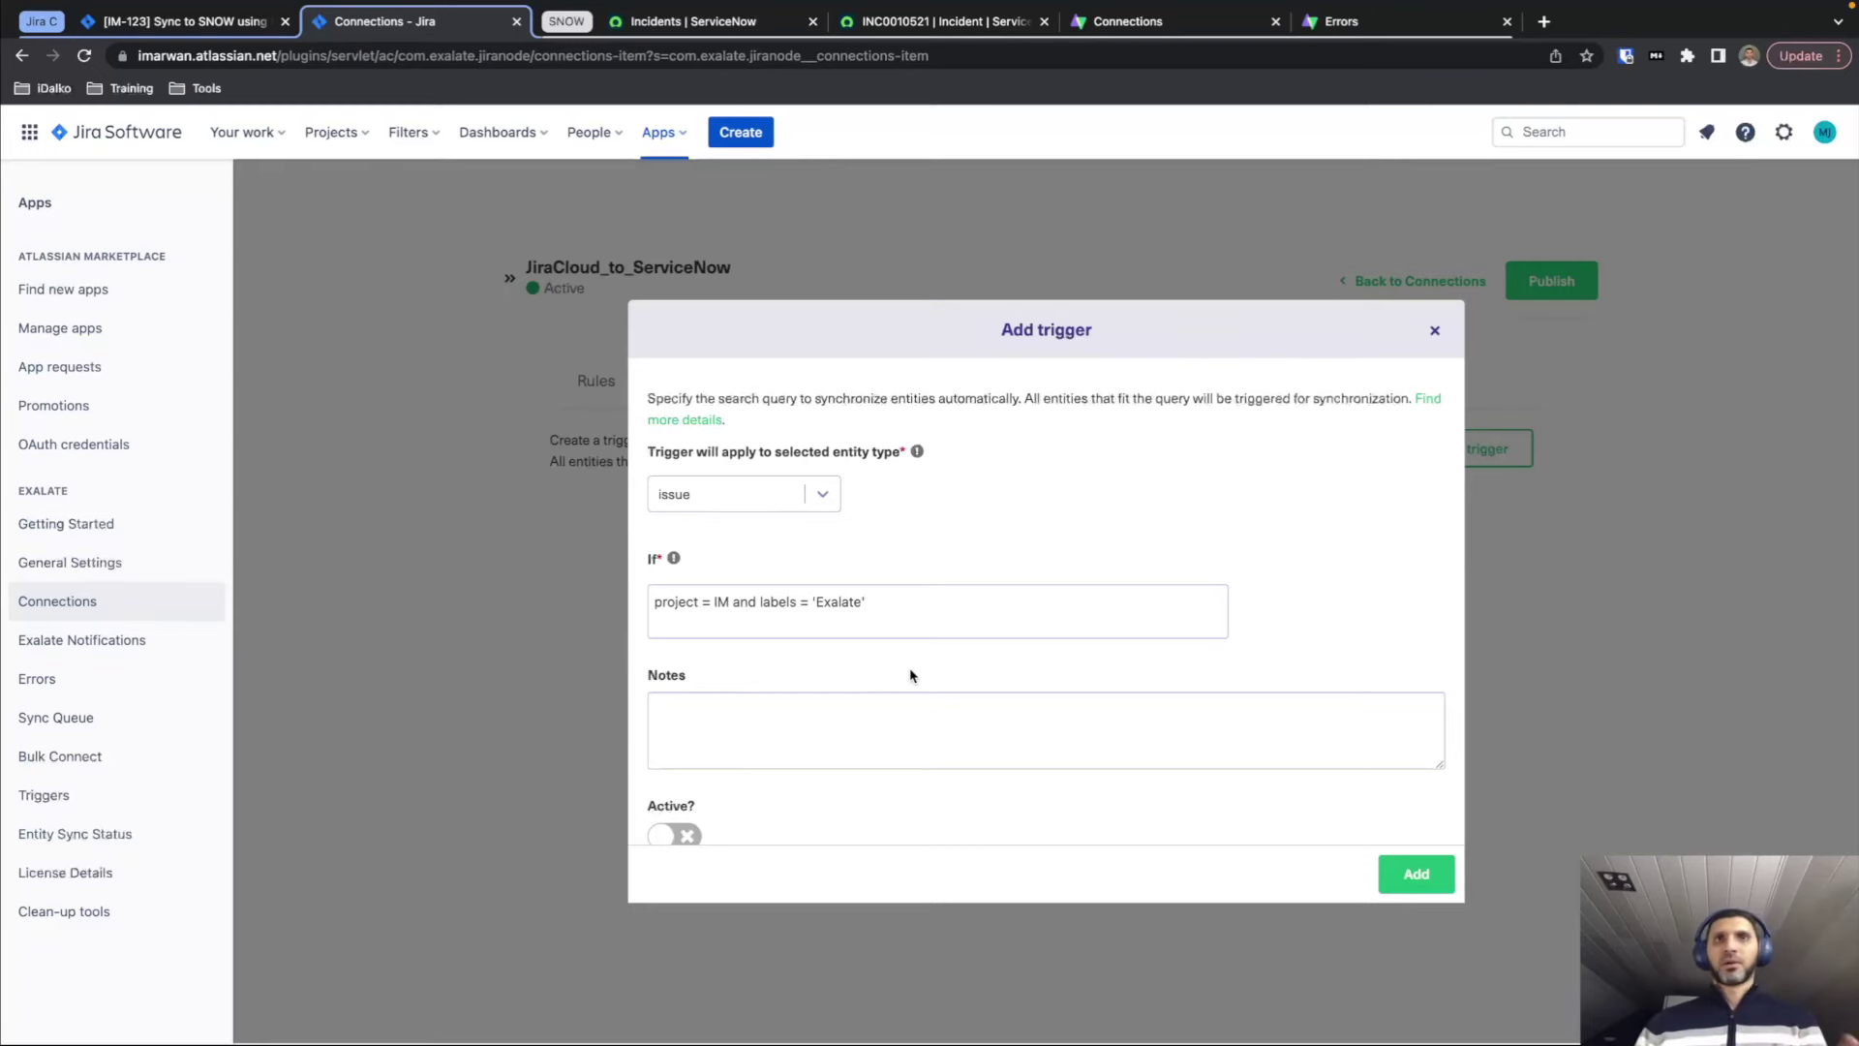
pyautogui.click(682, 835)
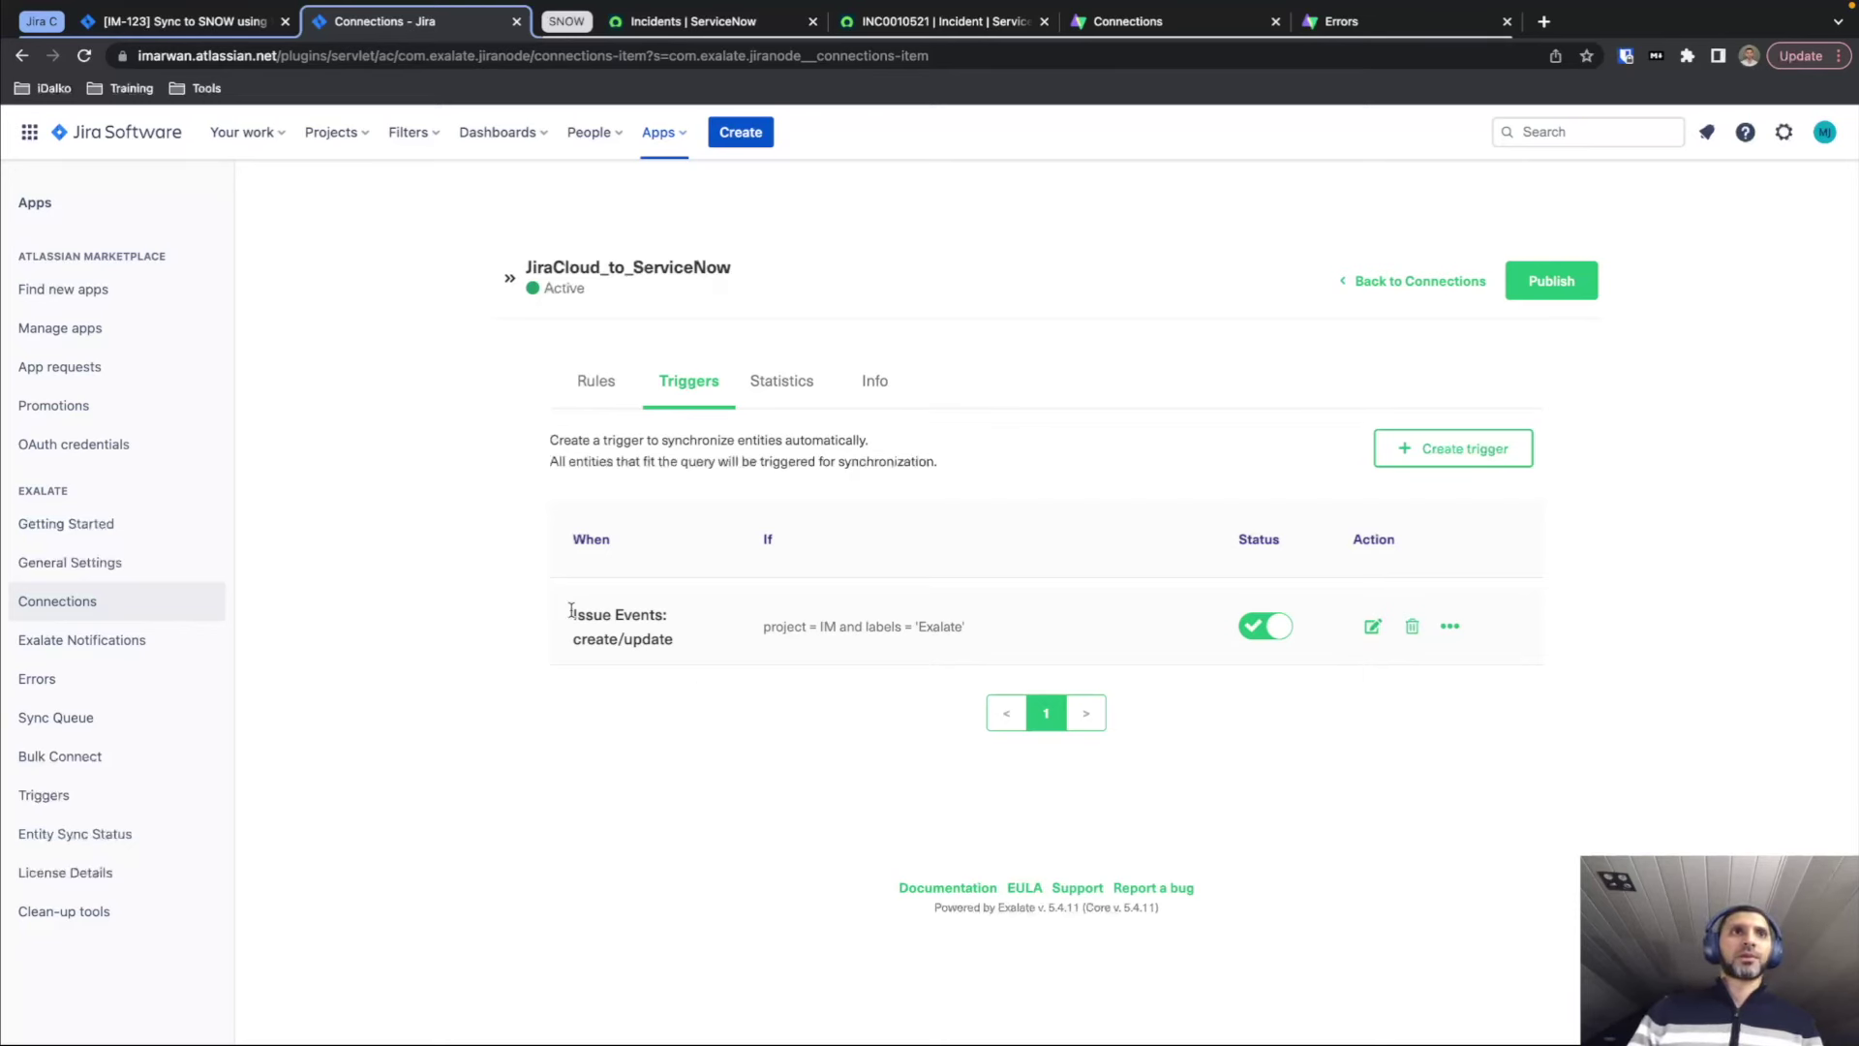
# Review the new trigger's create/update events and its Bulk Exalate confirmation without starting the bulk synchronization.
pyautogui.doubleClick(592, 639)
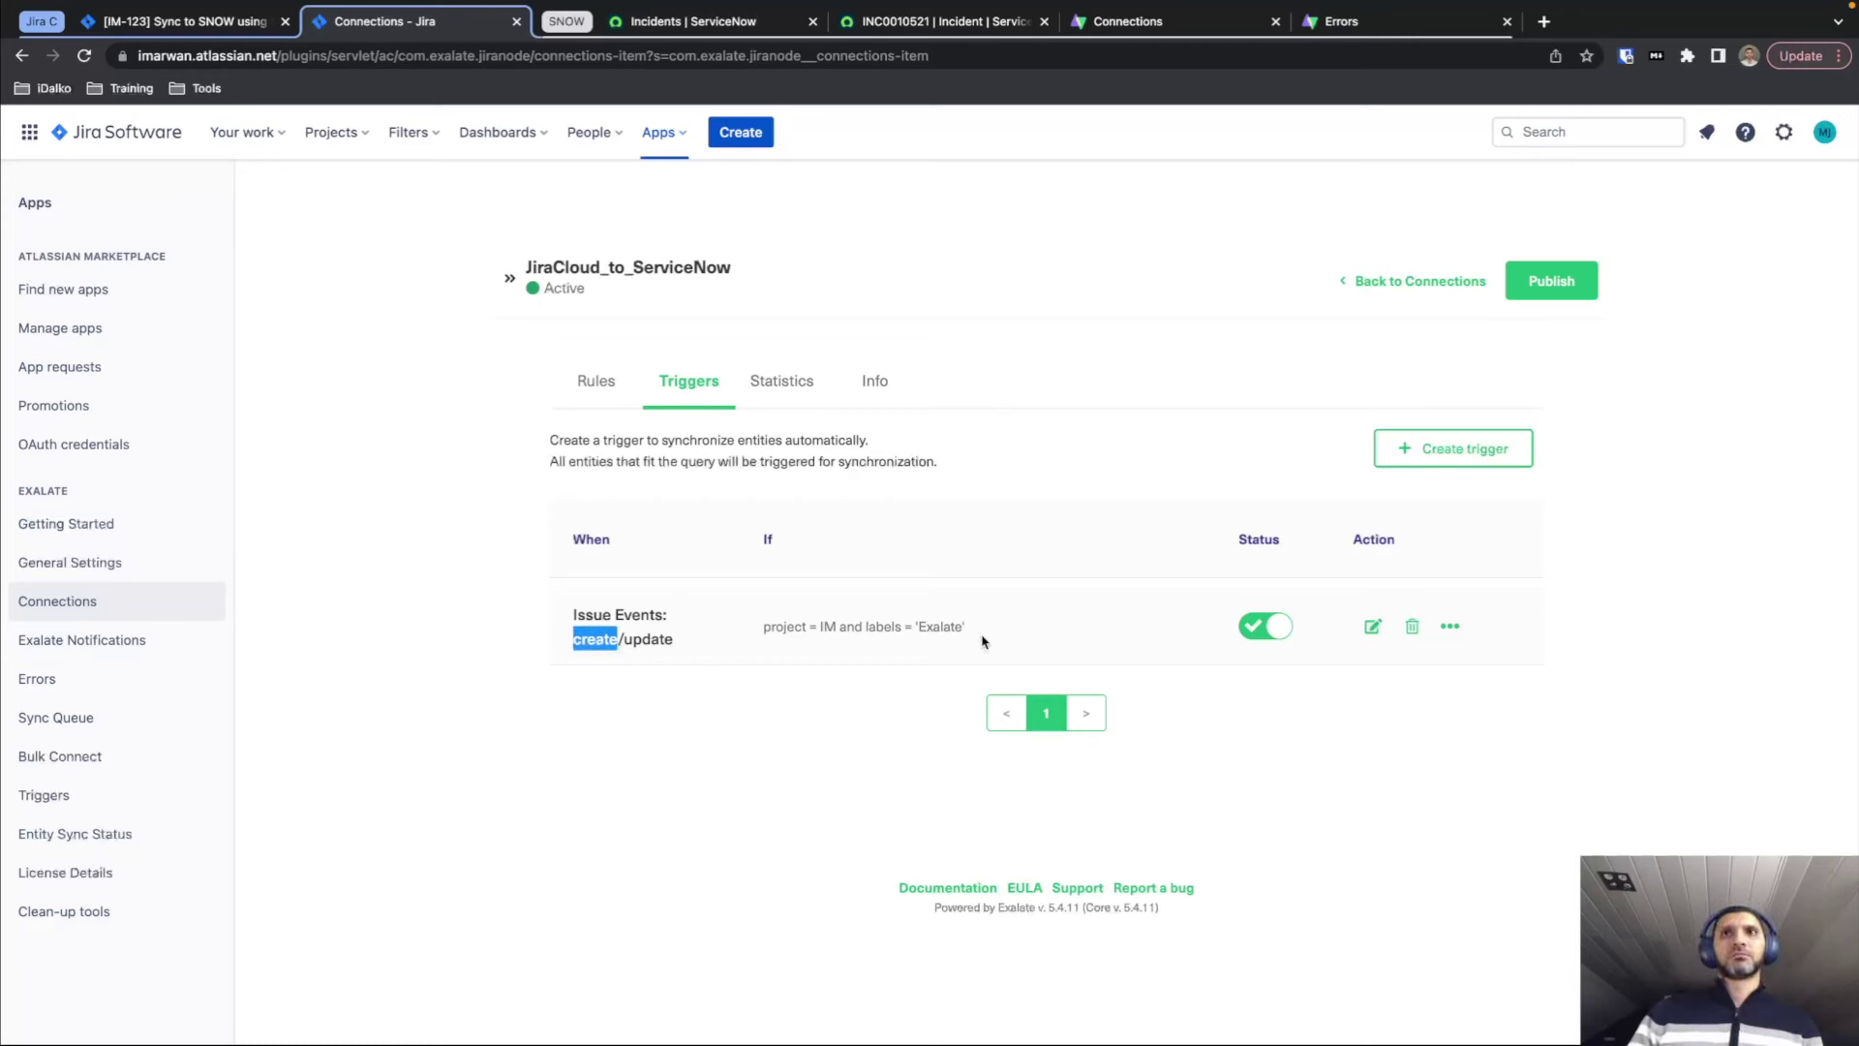
pyautogui.doubleClick(654, 638)
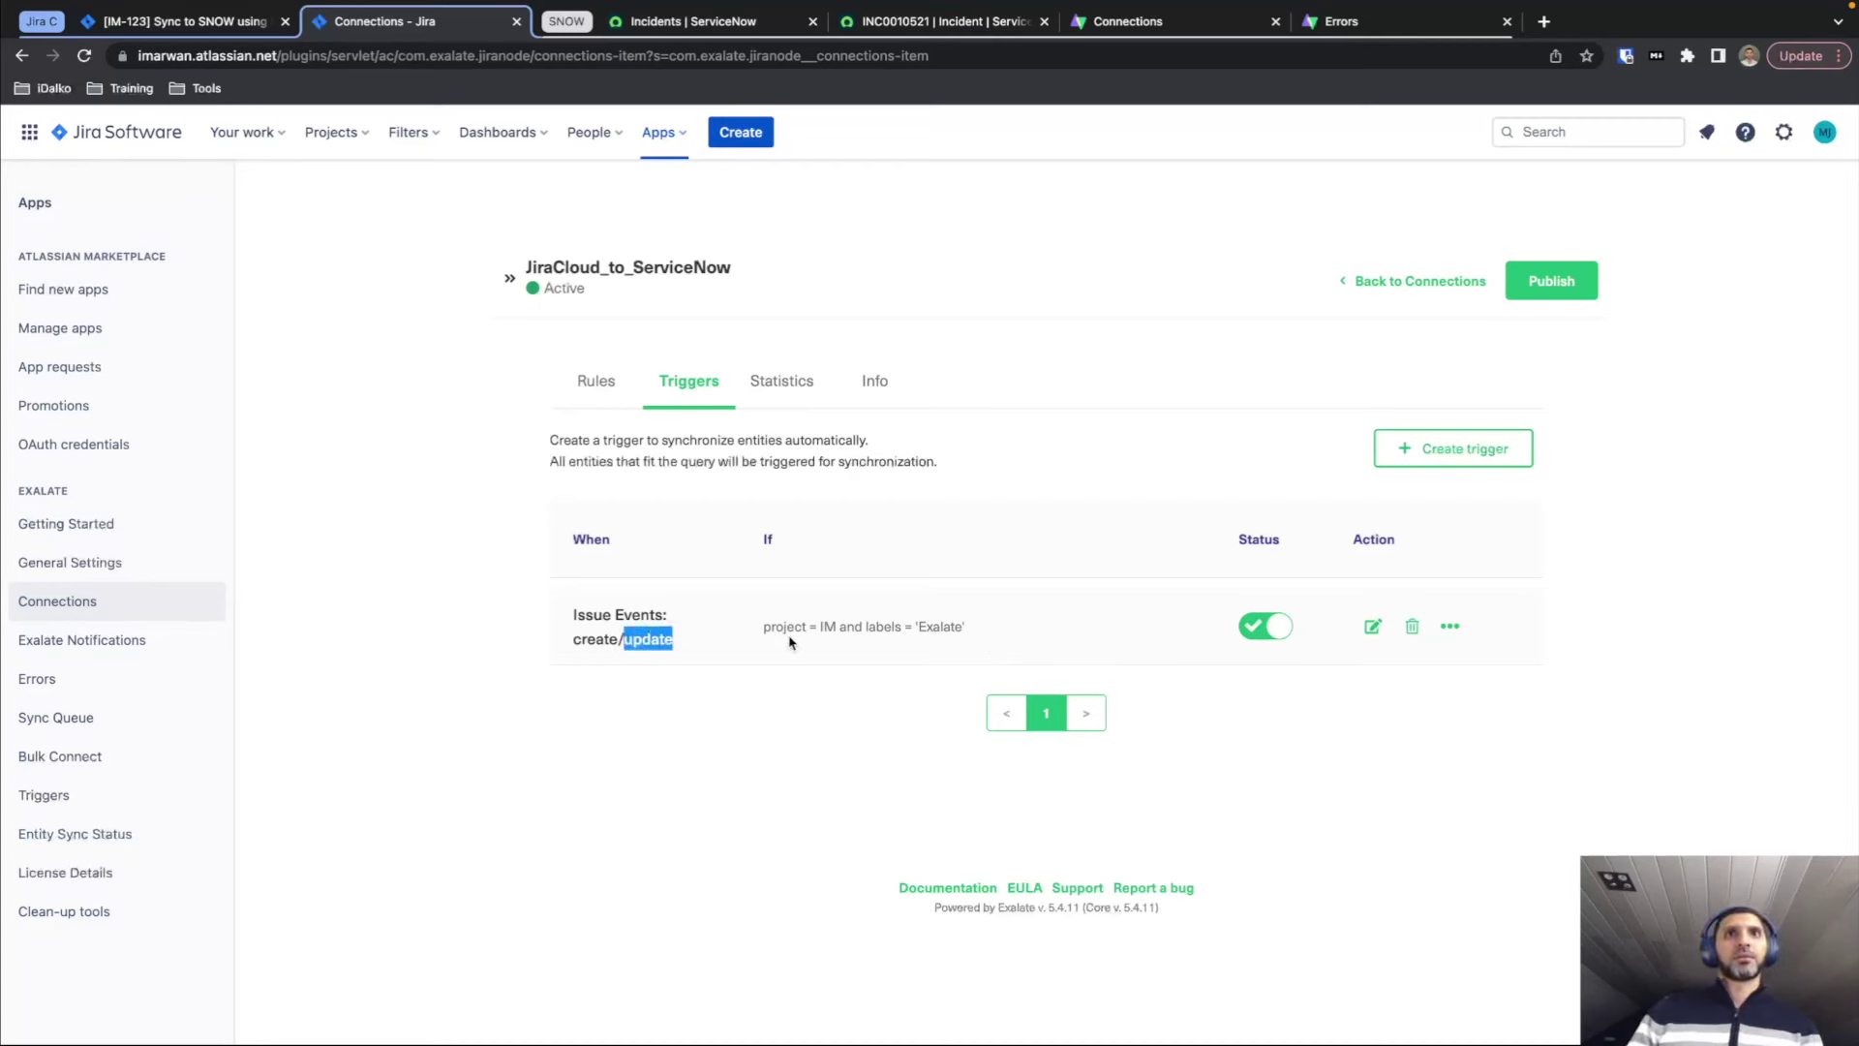
pyautogui.click(1032, 622)
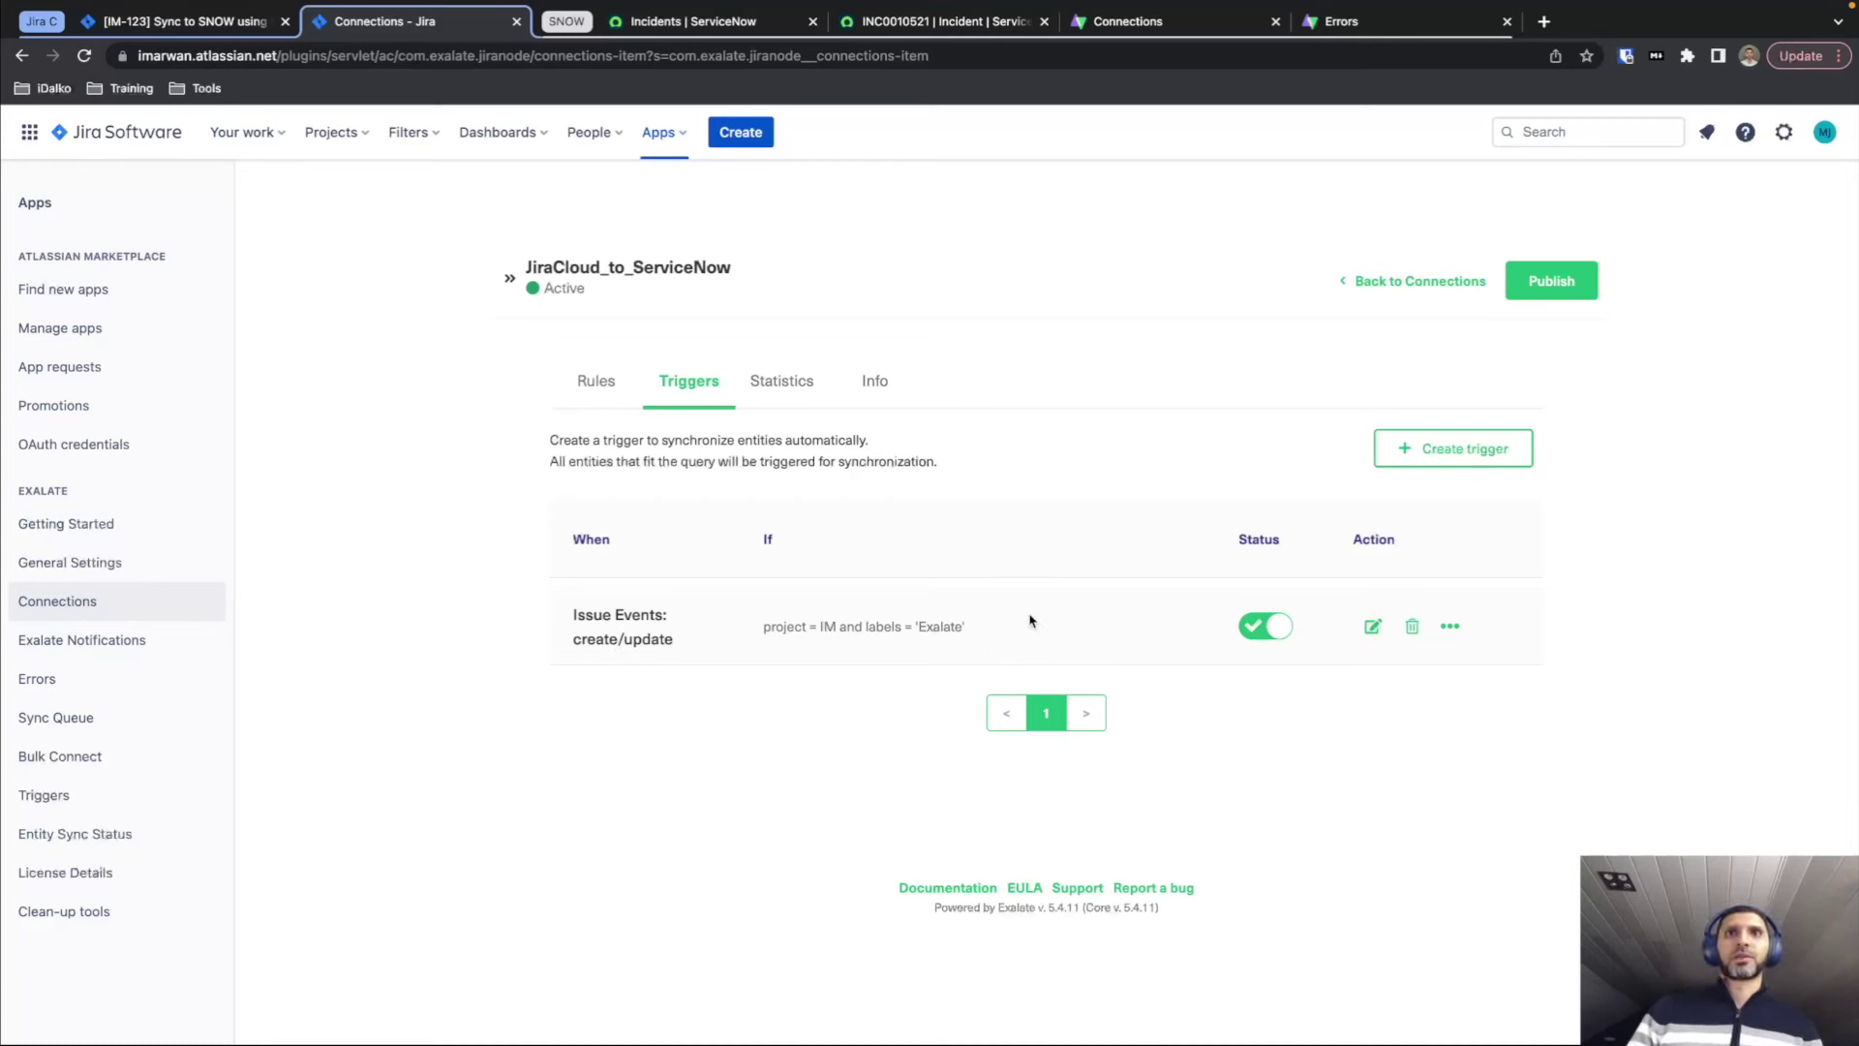
pyautogui.click(1452, 627)
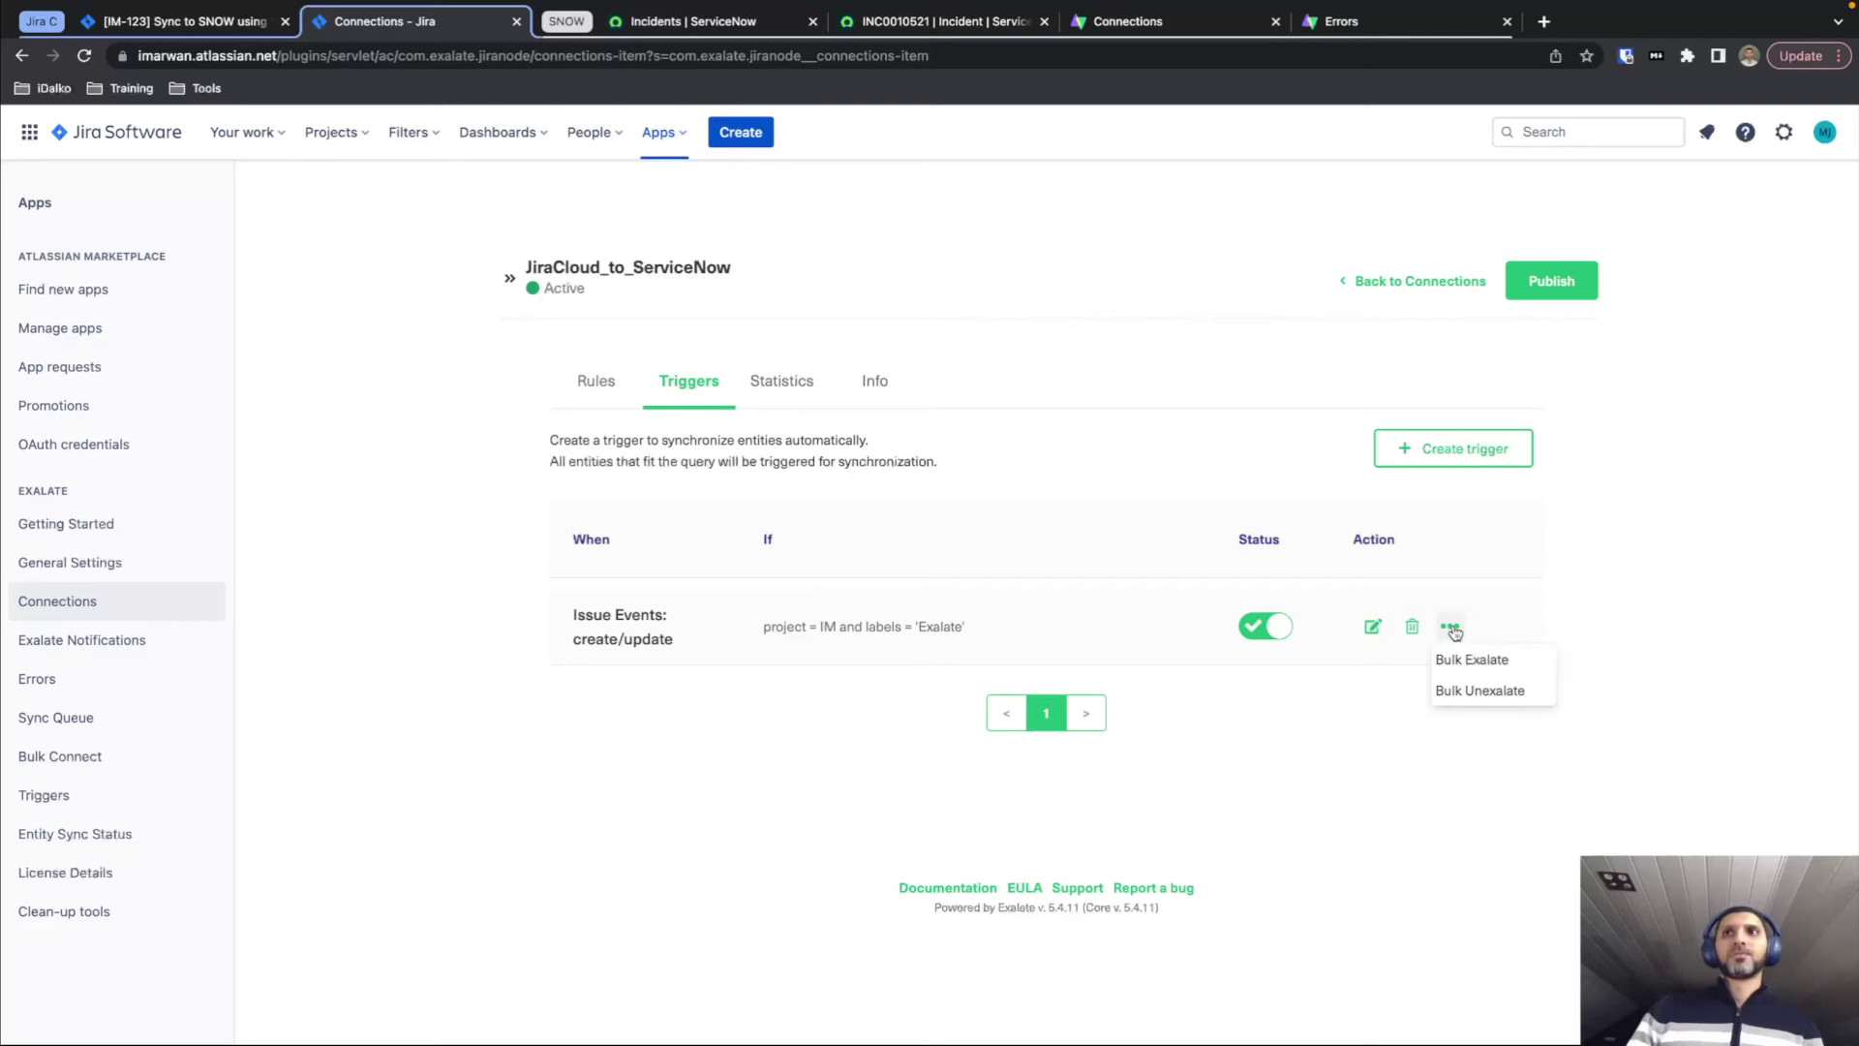
pyautogui.click(1514, 664)
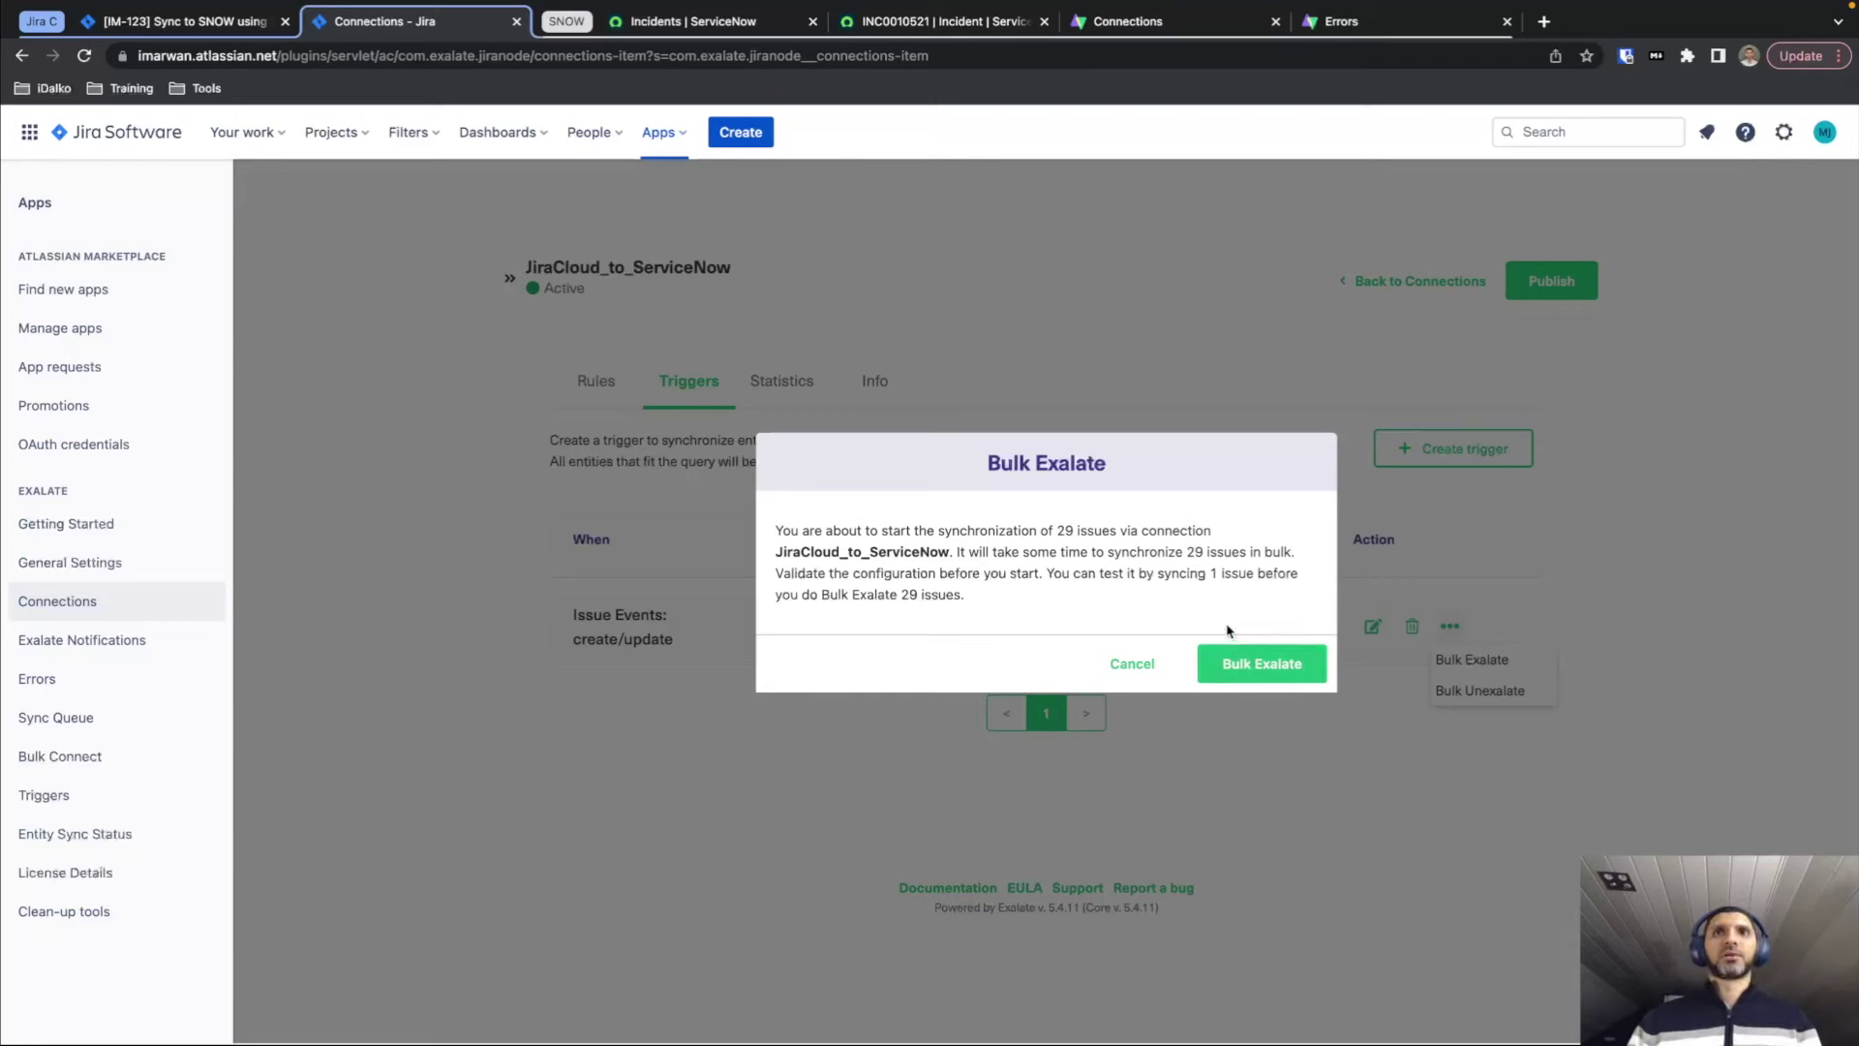
pyautogui.click(1132, 667)
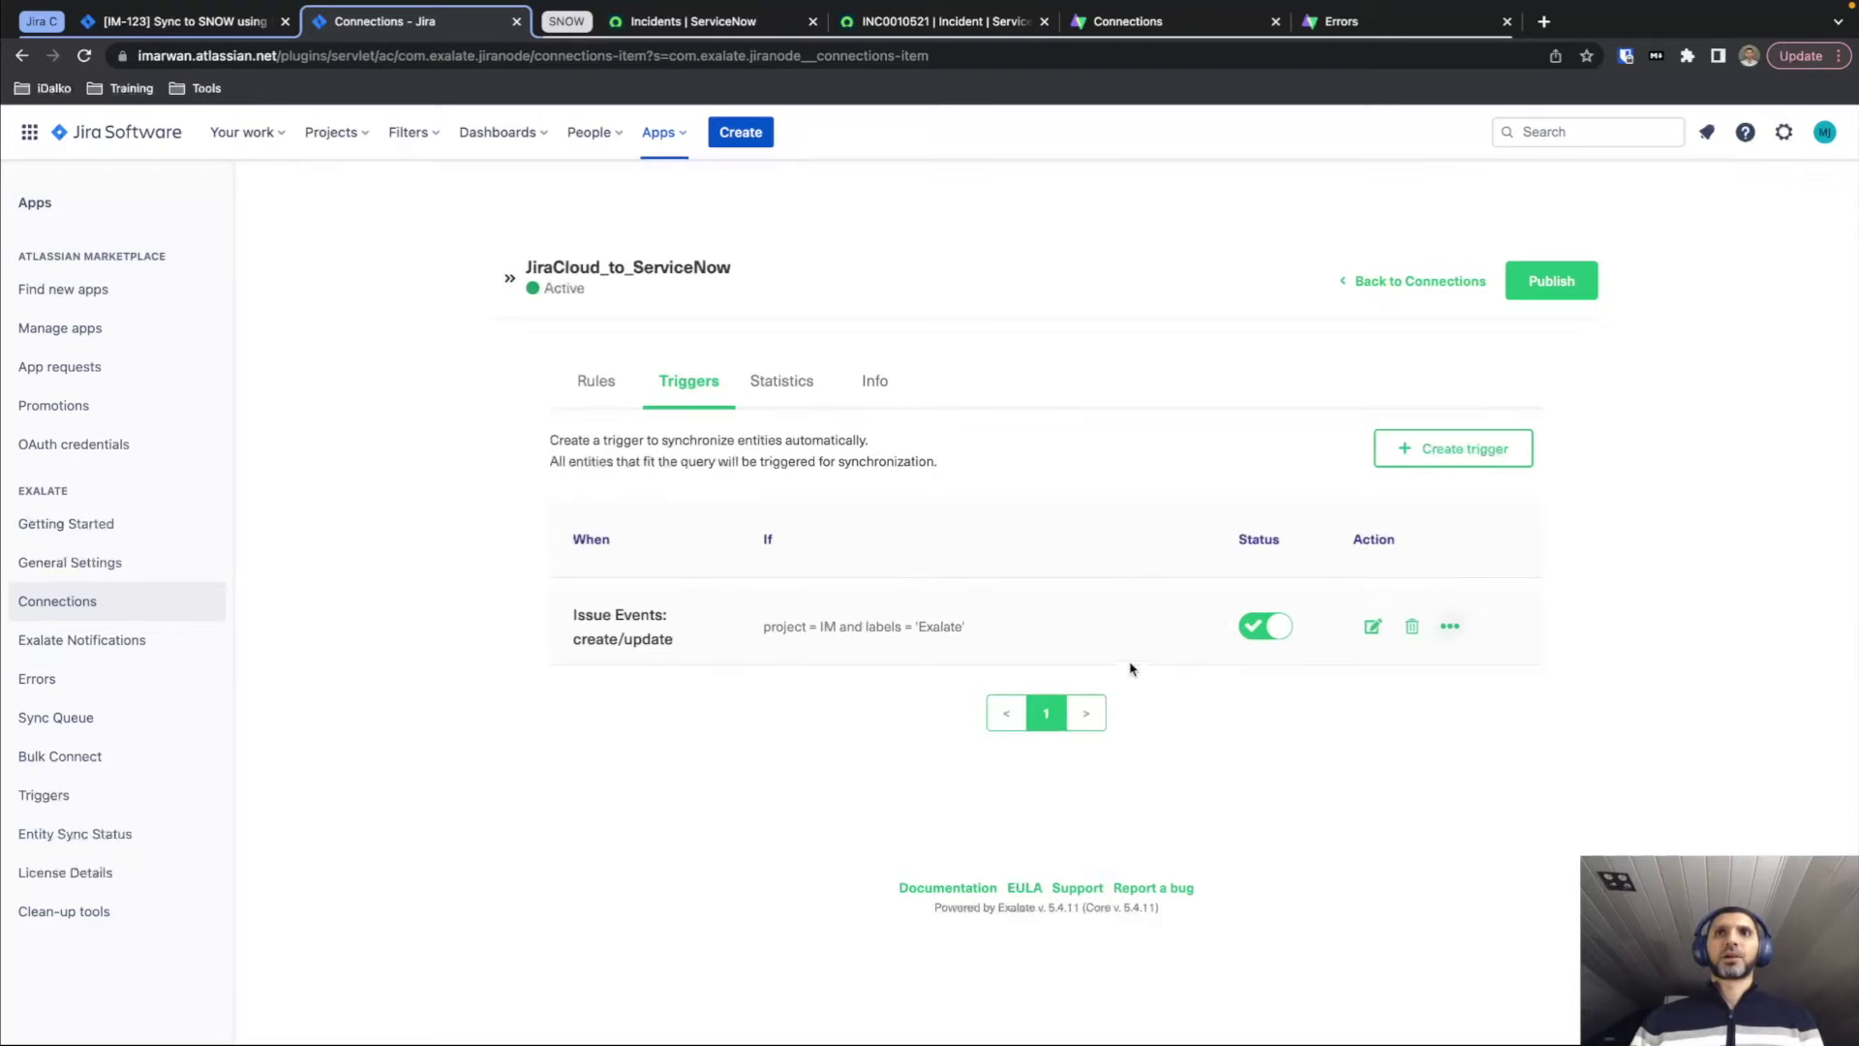
# Compare the ServiceNow incident's State with the status of Jira issue IM-123, and return to the connection's triggers.
pyautogui.click(954, 21)
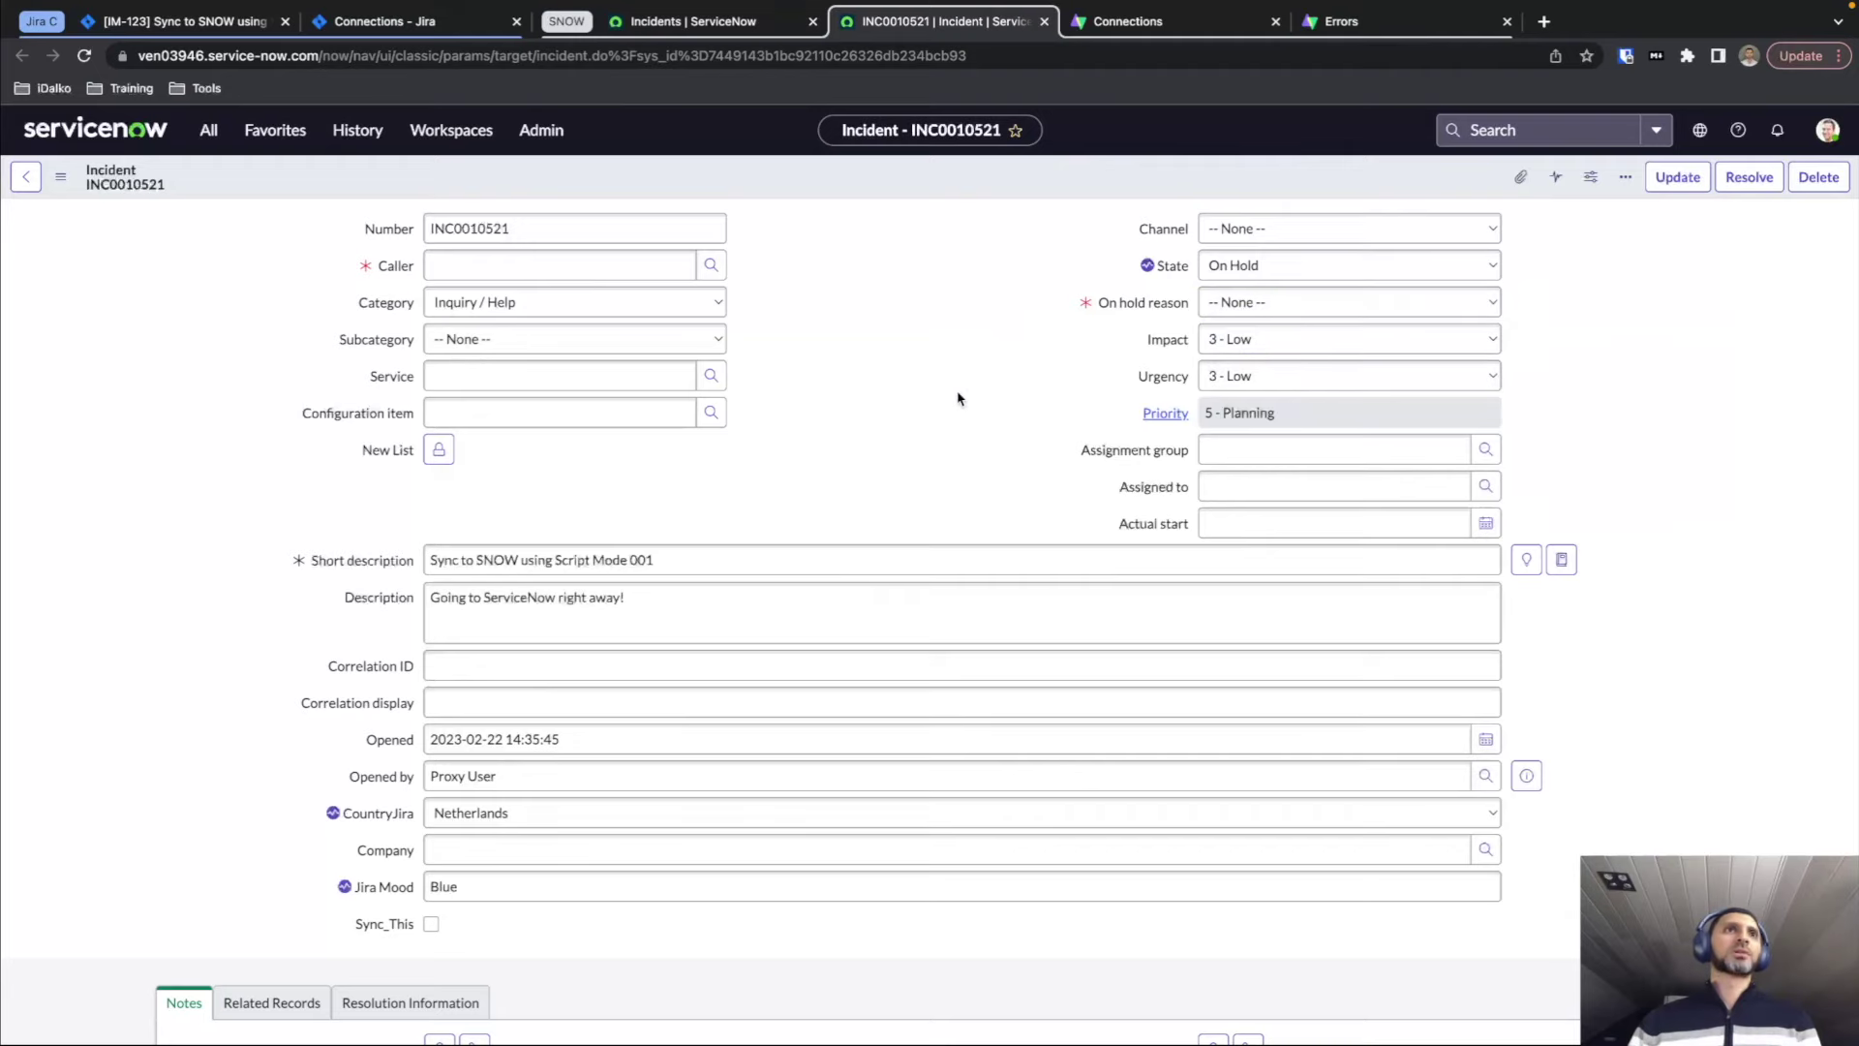
pyautogui.click(250, 29)
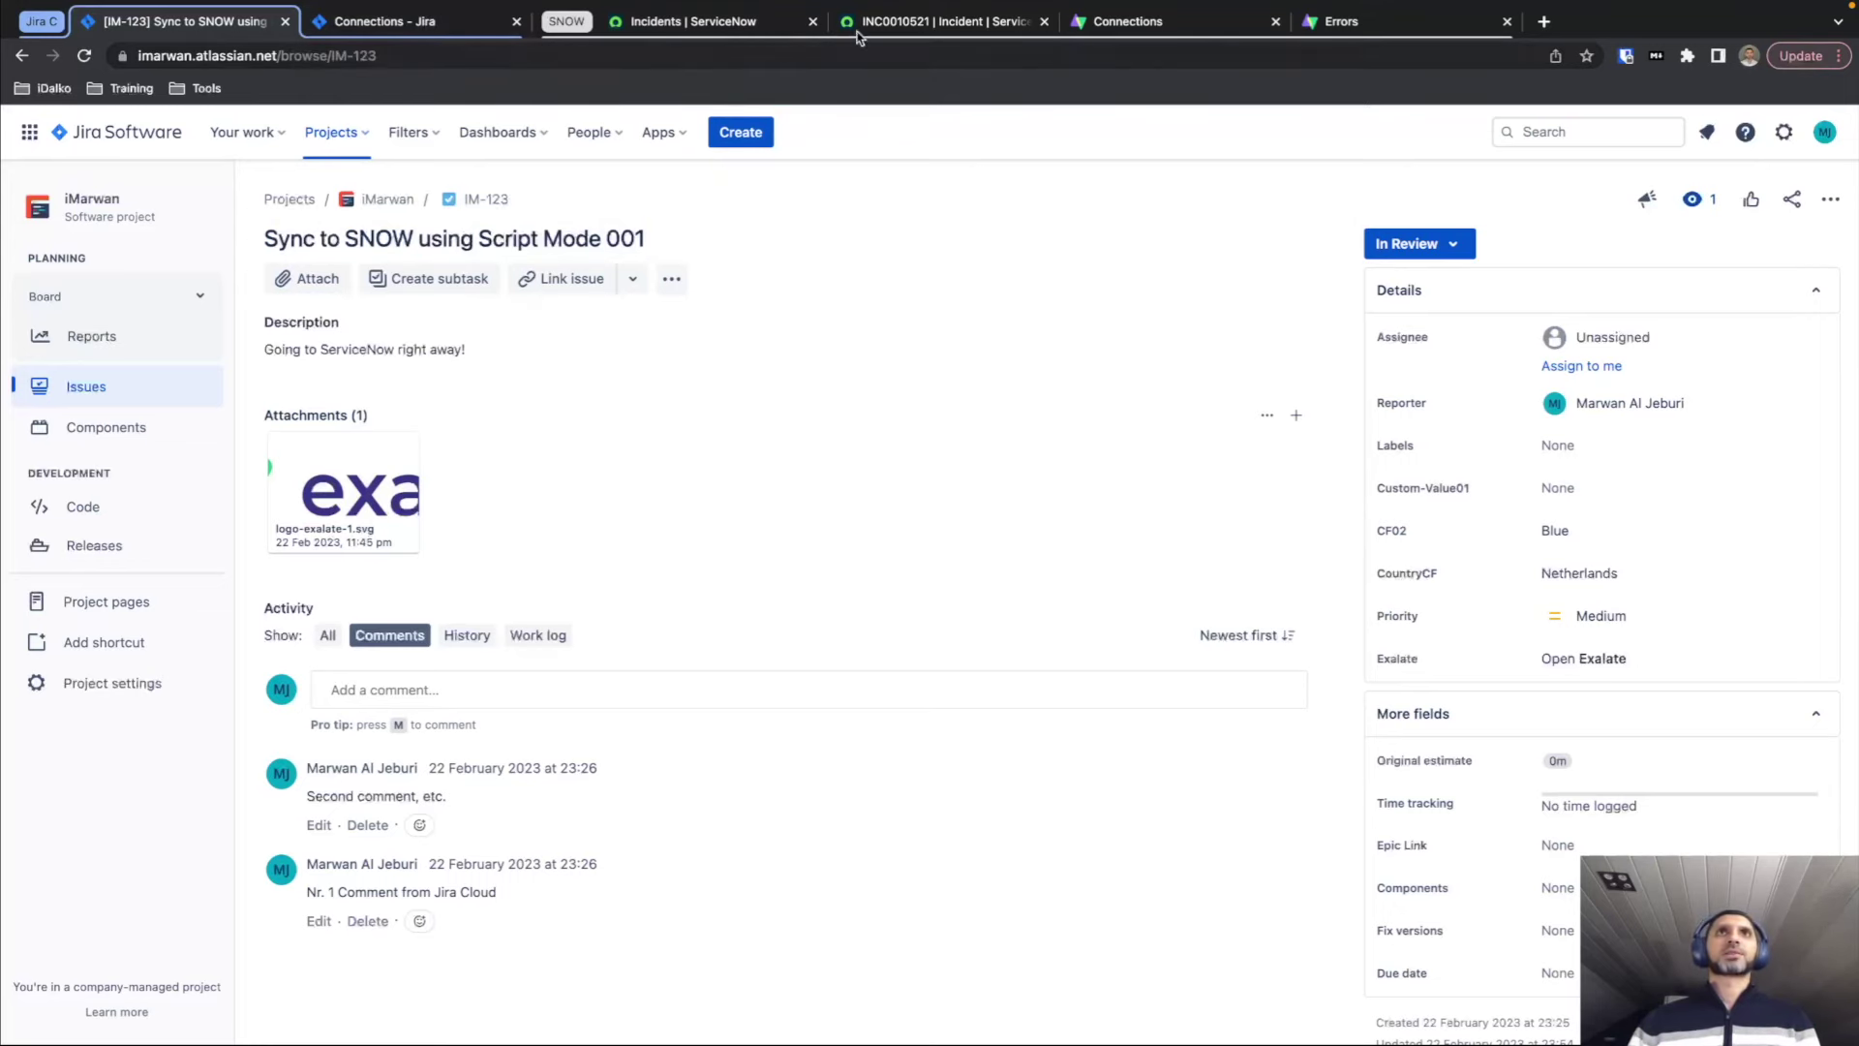
pyautogui.click(945, 22)
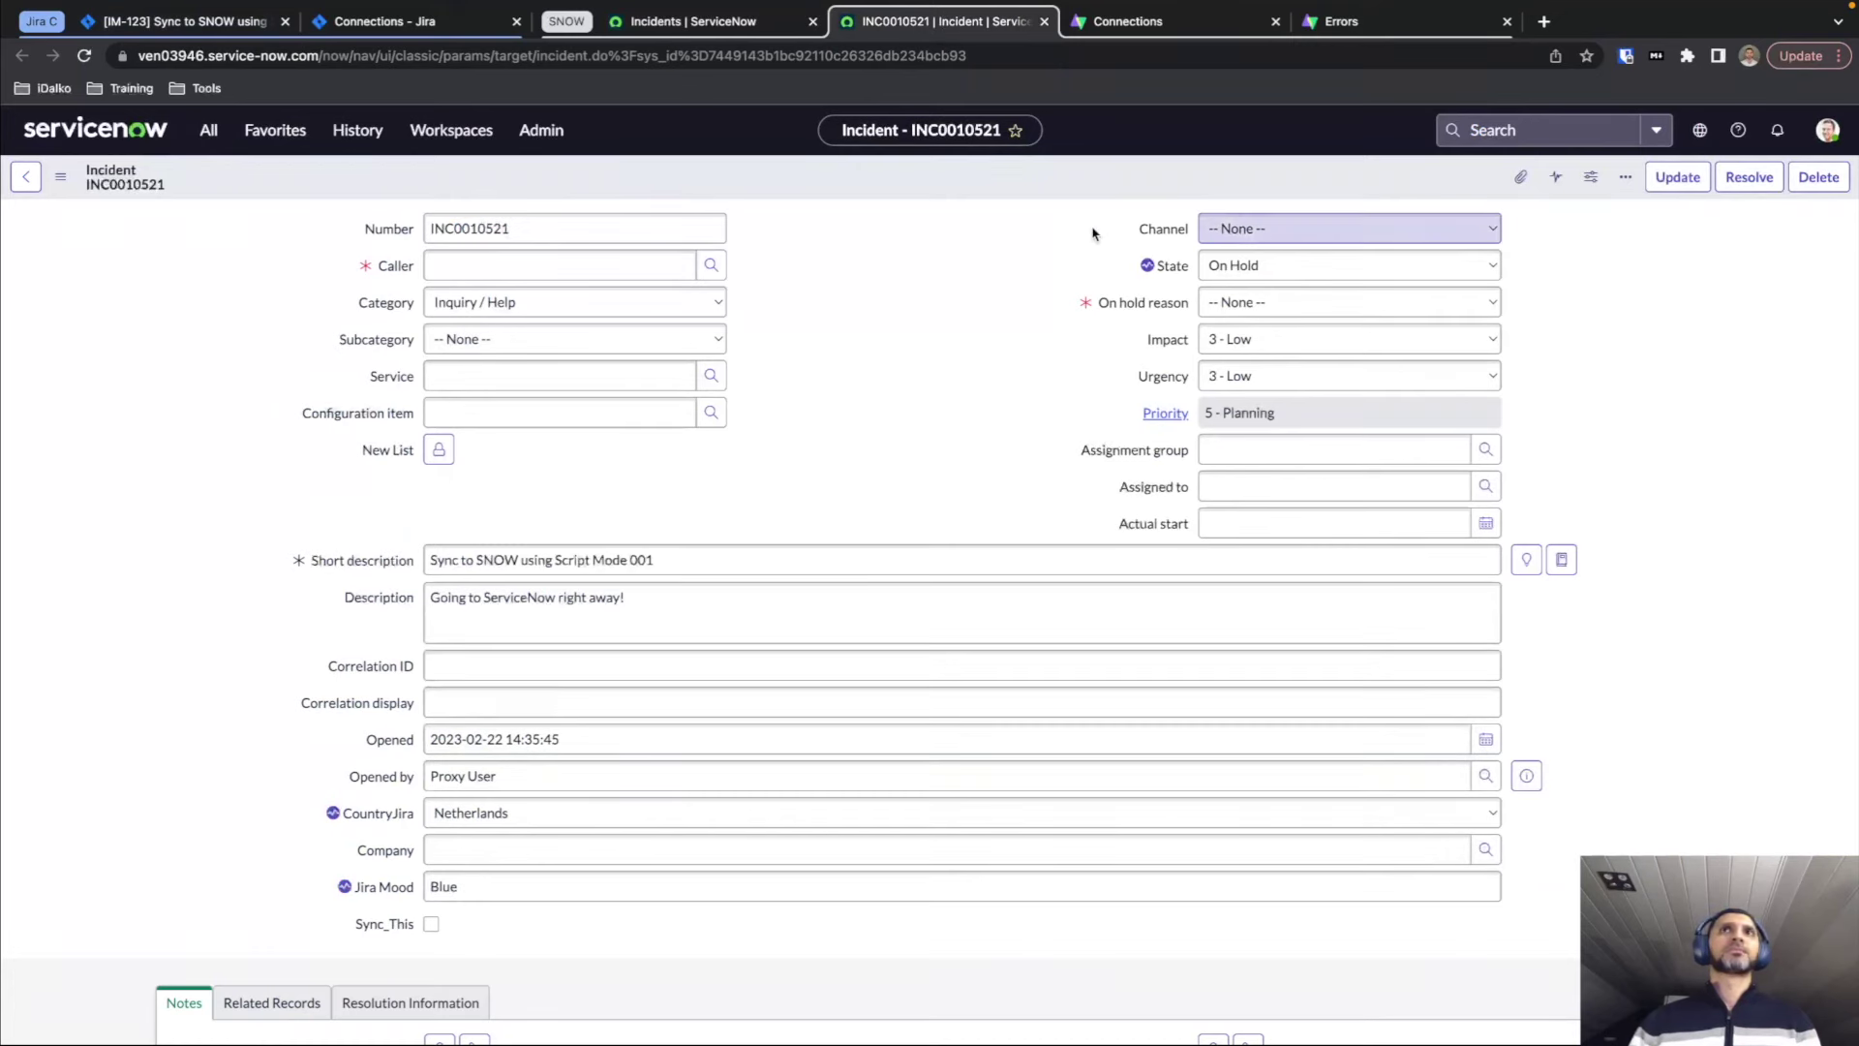
pyautogui.click(386, 23)
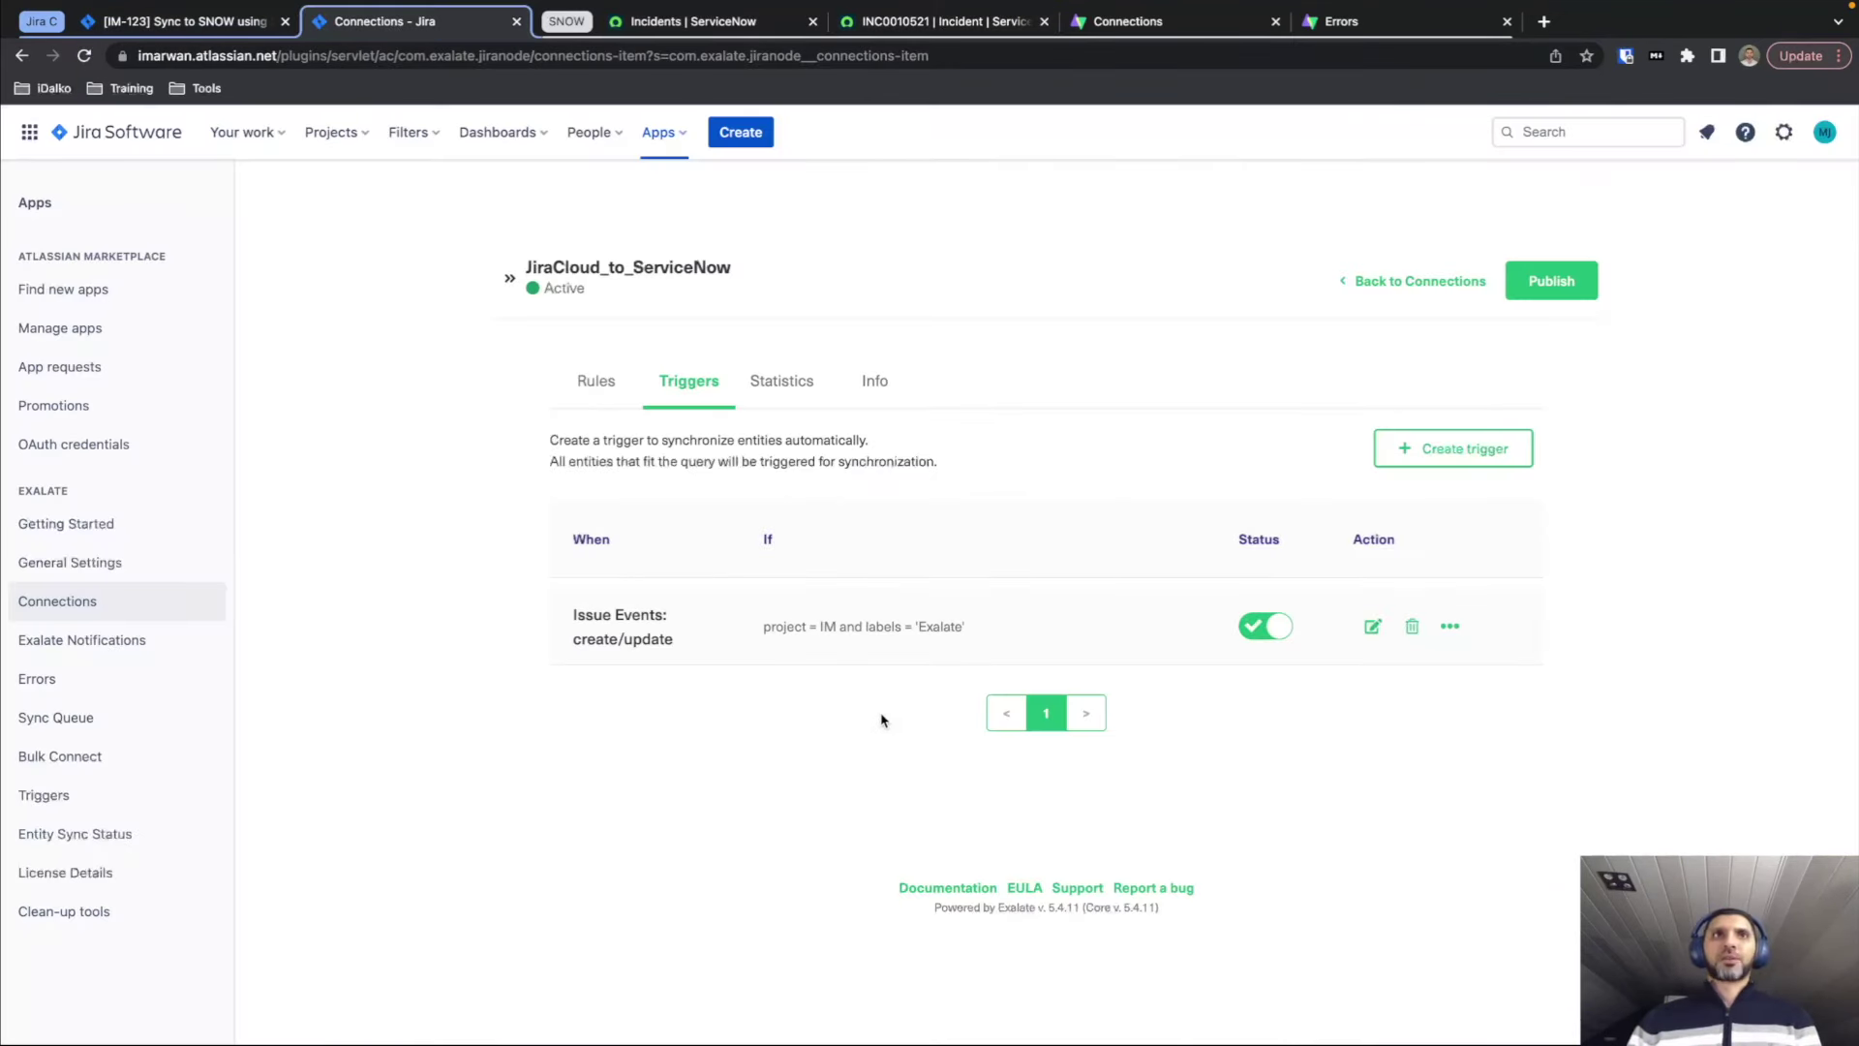
# Create a Jira task in the iMarwan project with the summary "Automated to snow" and the description "hello there again".
pyautogui.click(230, 22)
pyautogui.click(741, 131)
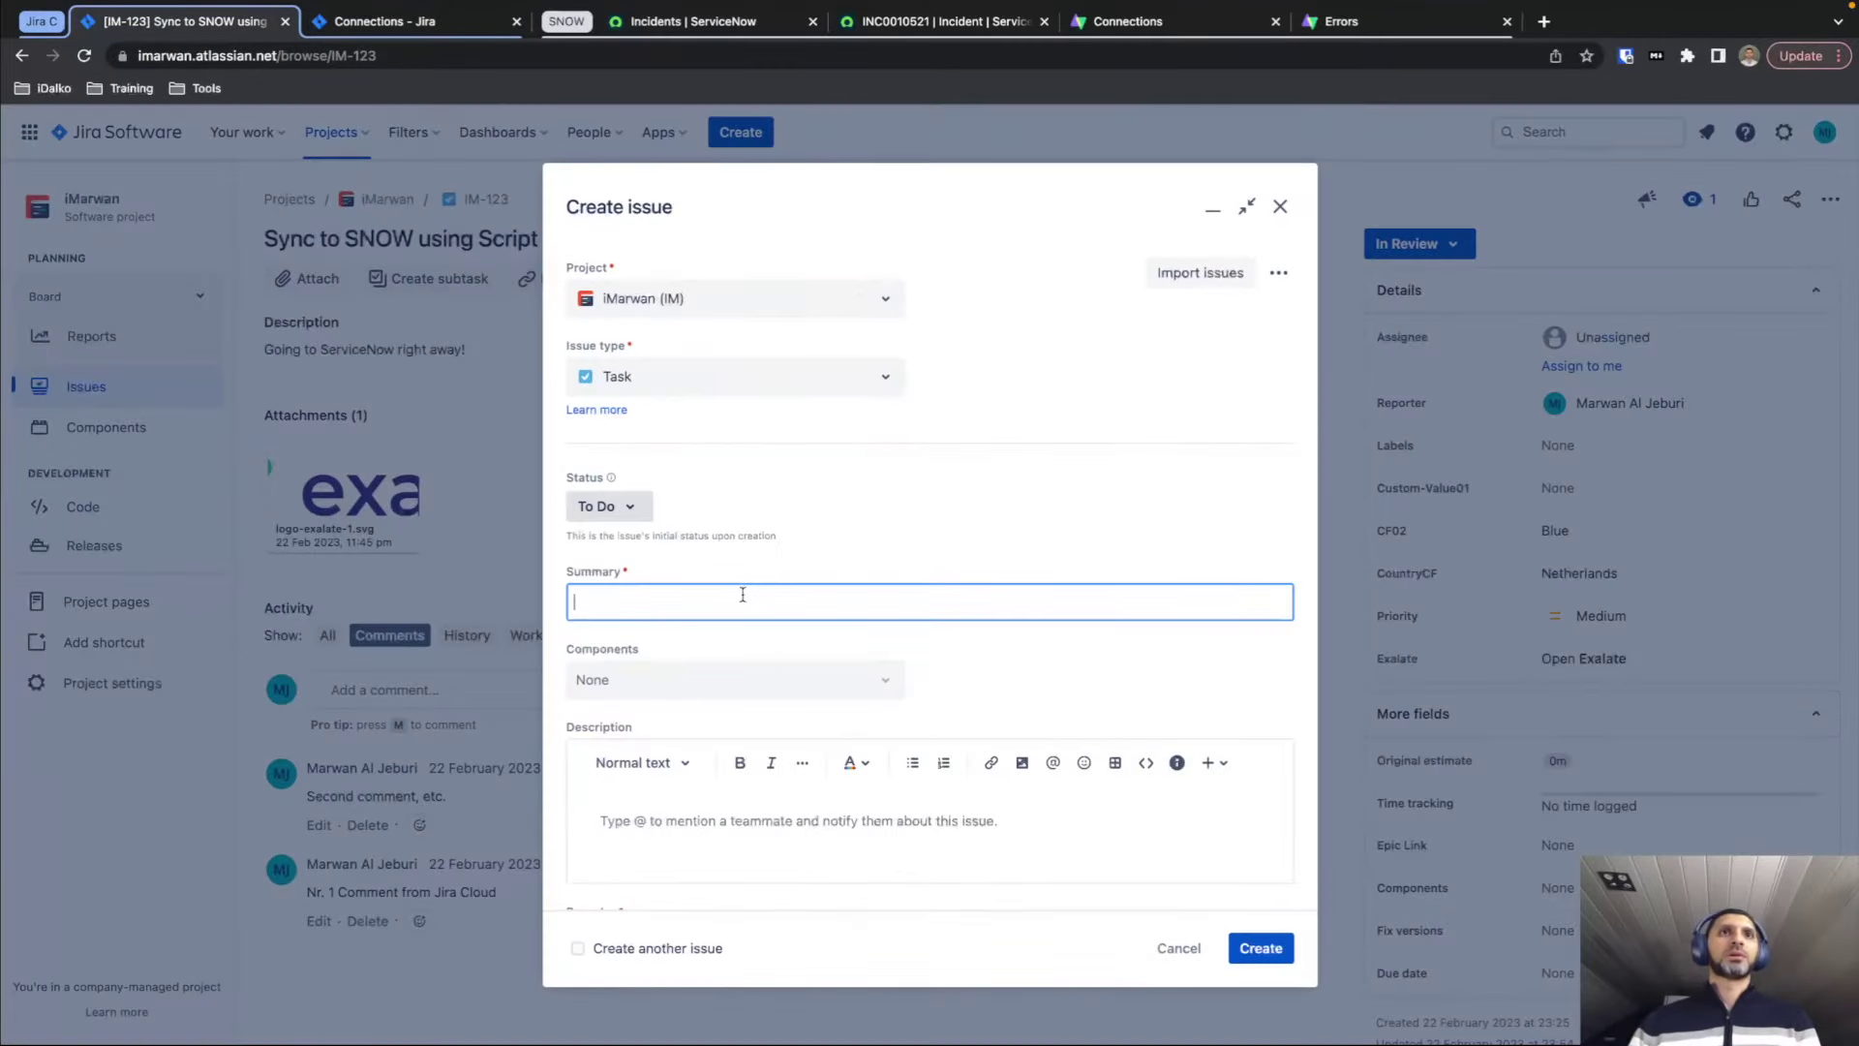
pyautogui.click(744, 593)
pyautogui.write('A')
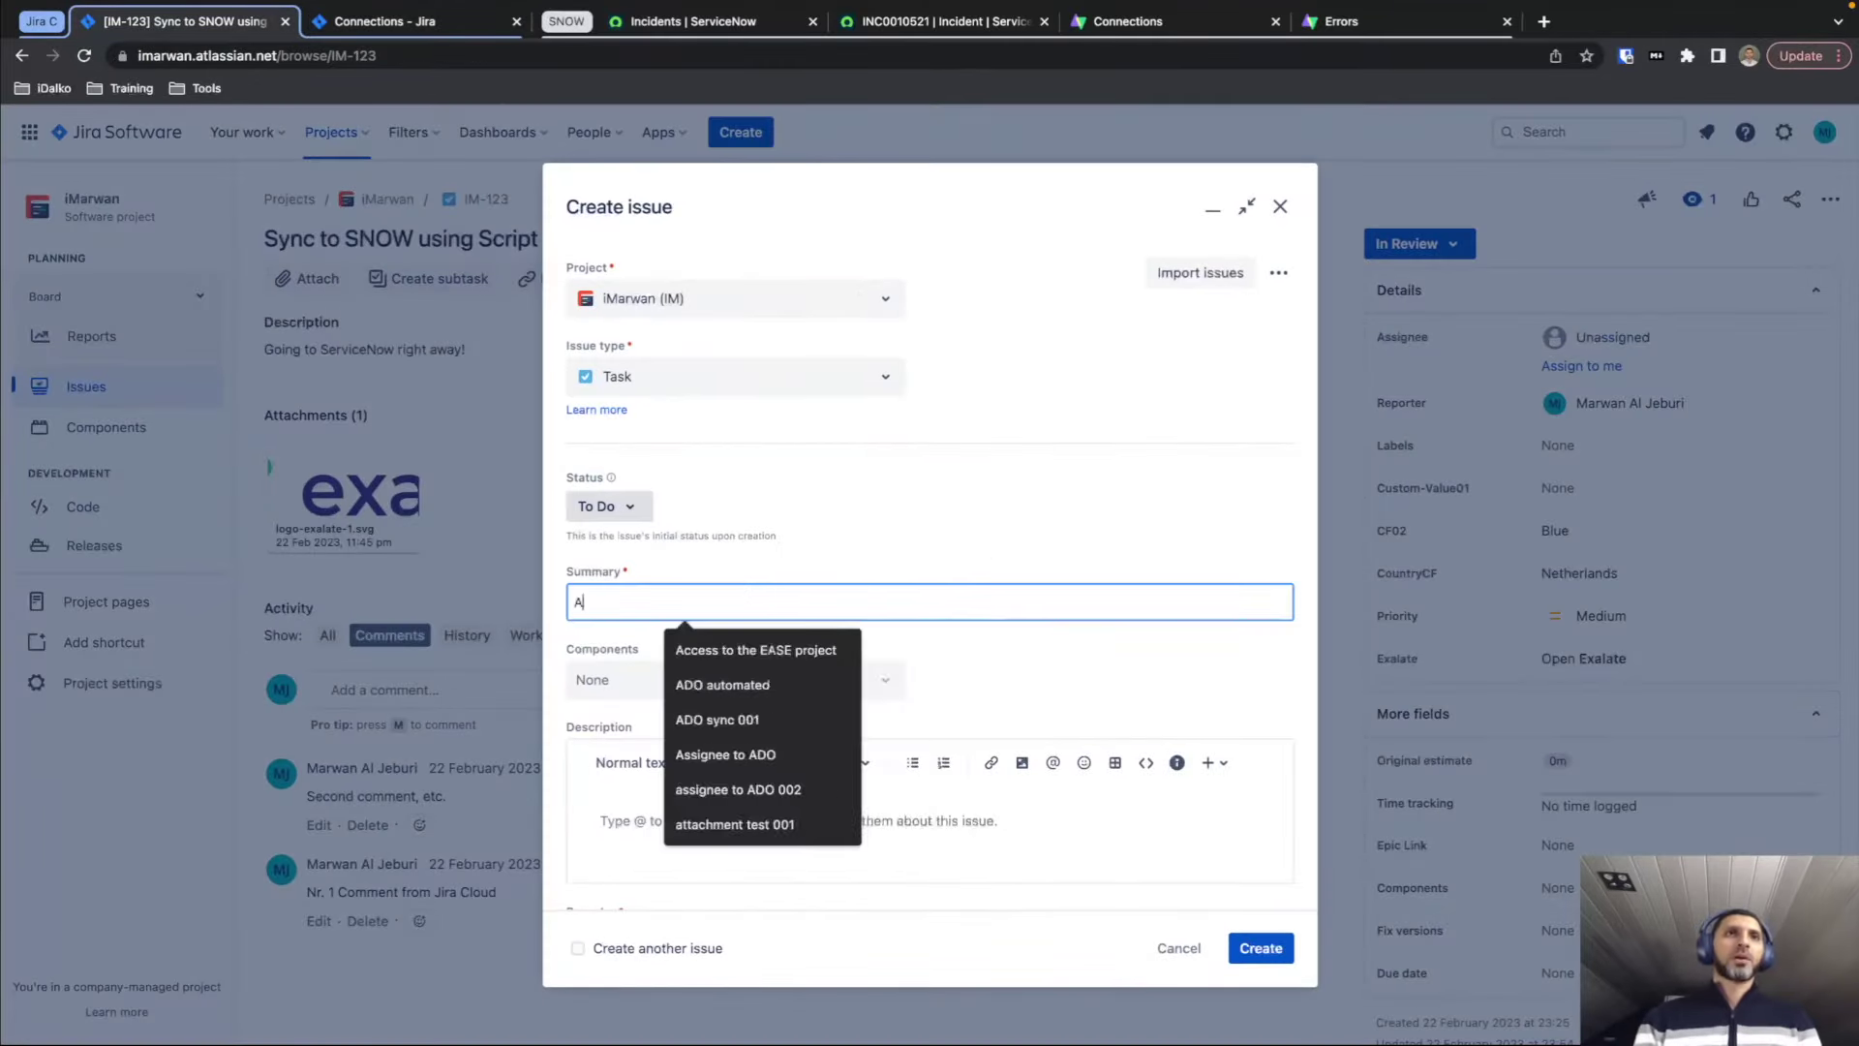
pyautogui.write('utomated to snow')
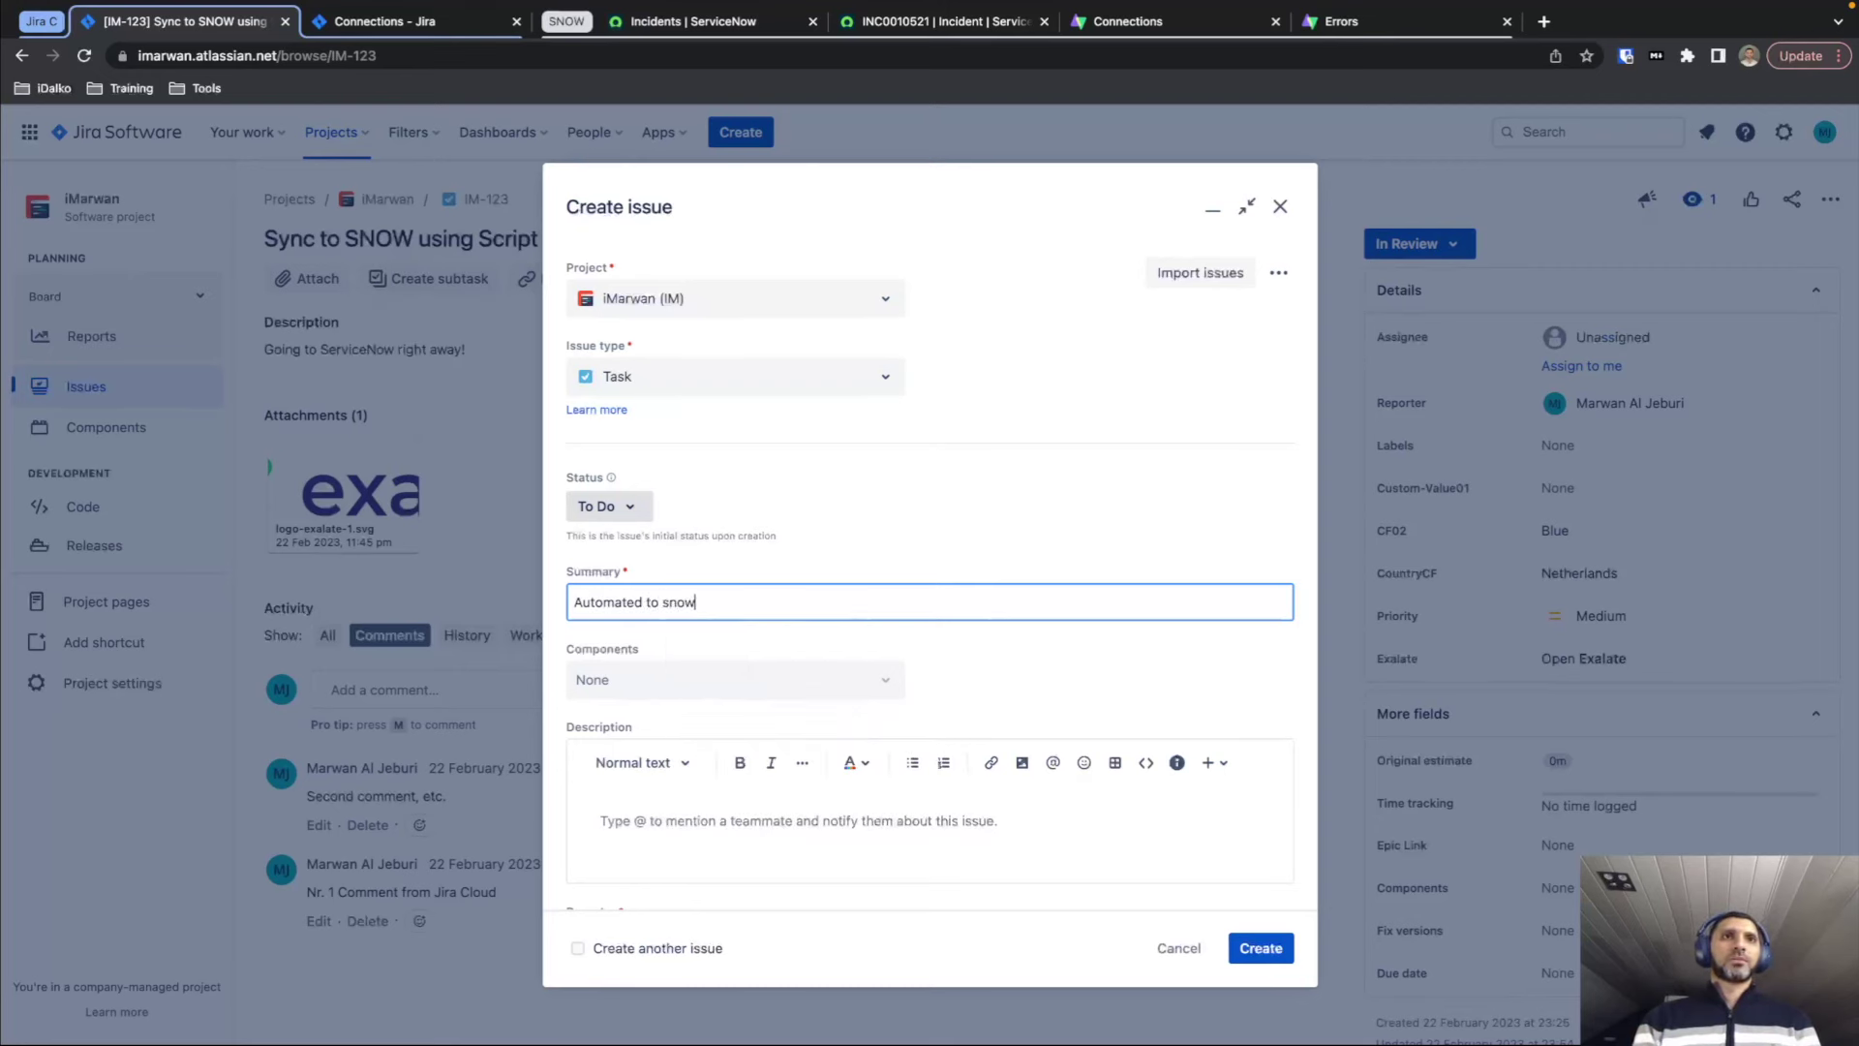
pyautogui.click(897, 814)
pyautogui.write('hello t')
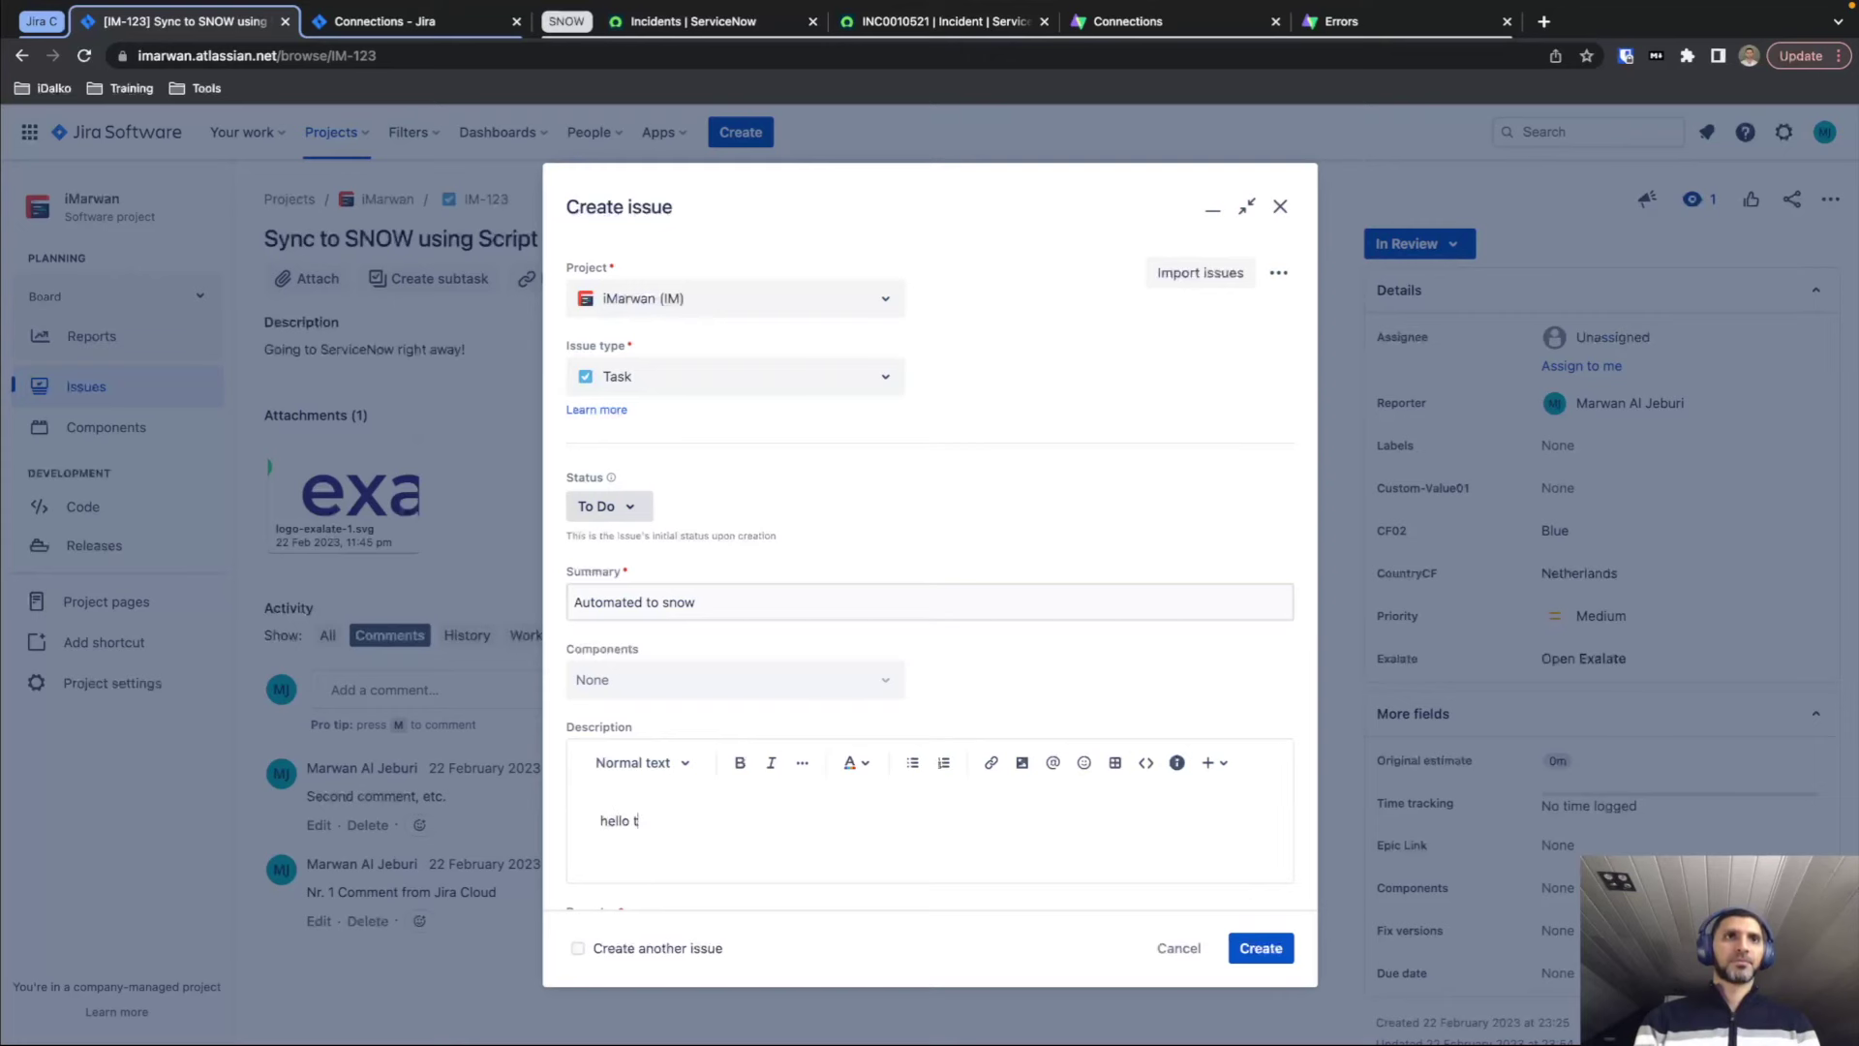
pyautogui.write('here again')
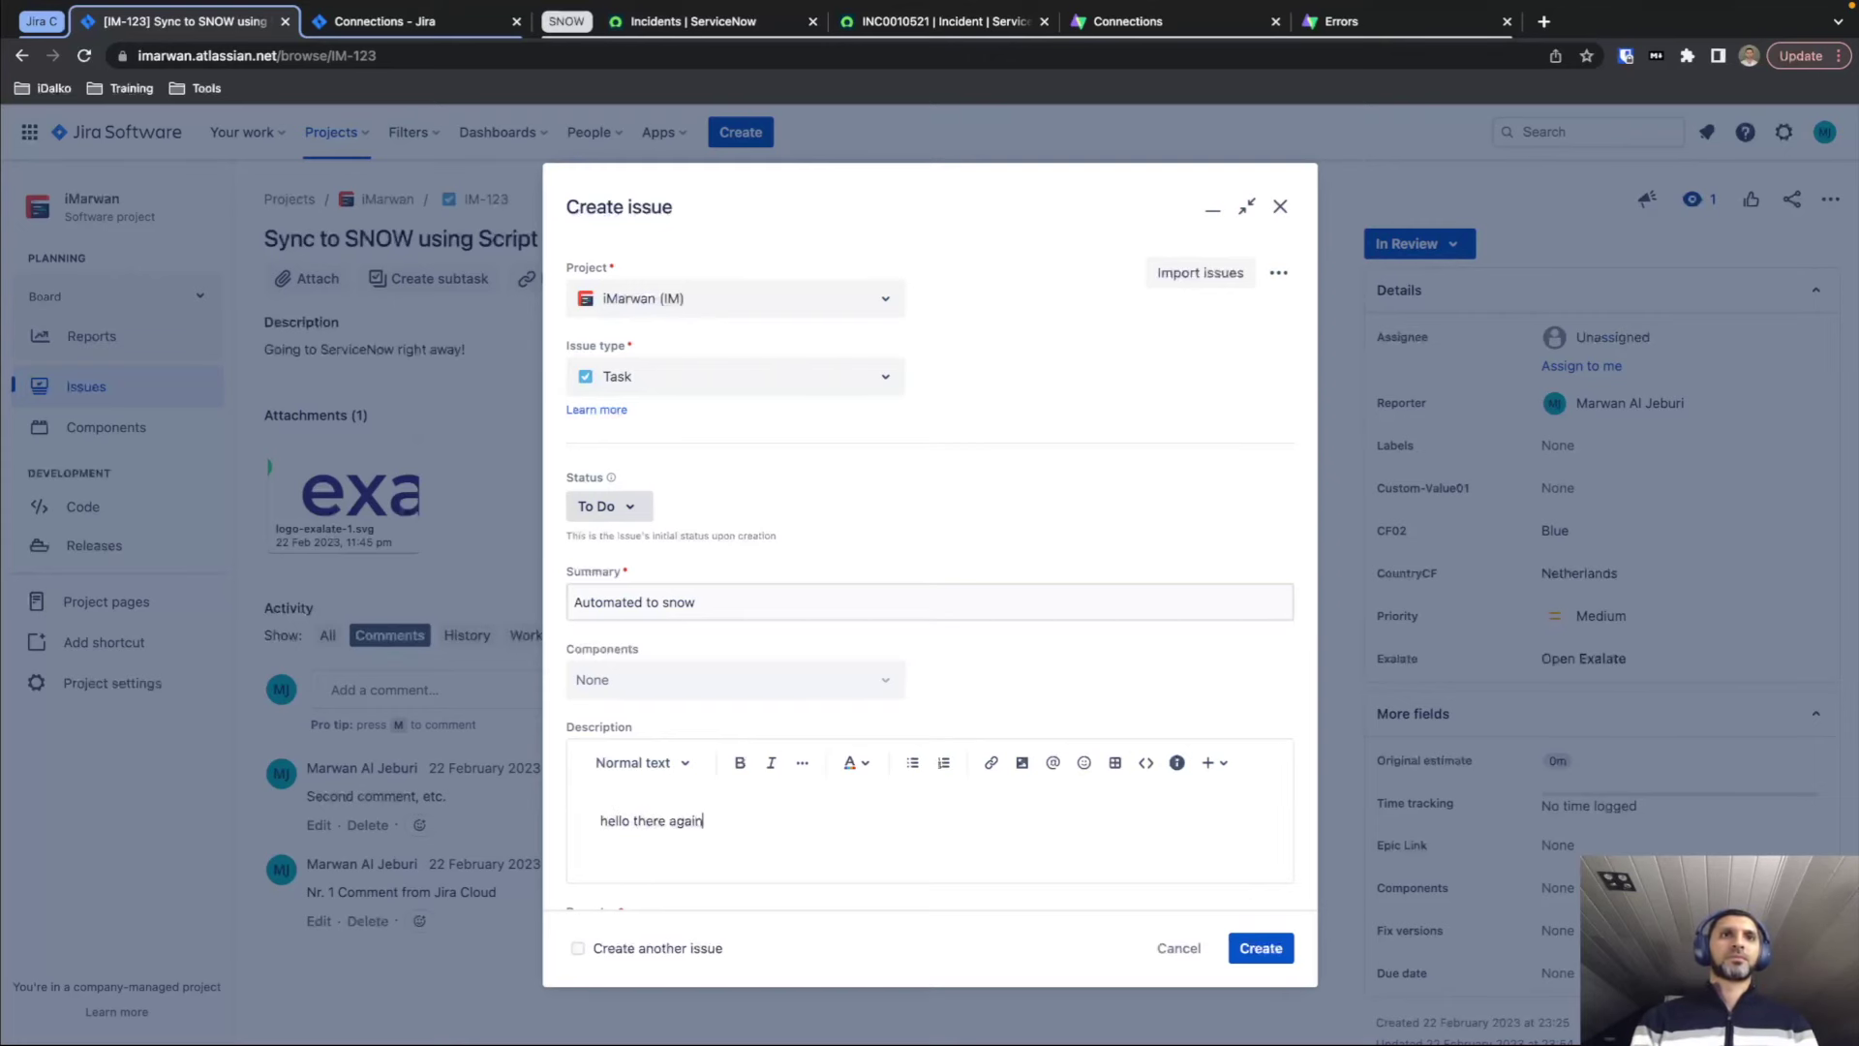
pyautogui.click(1264, 953)
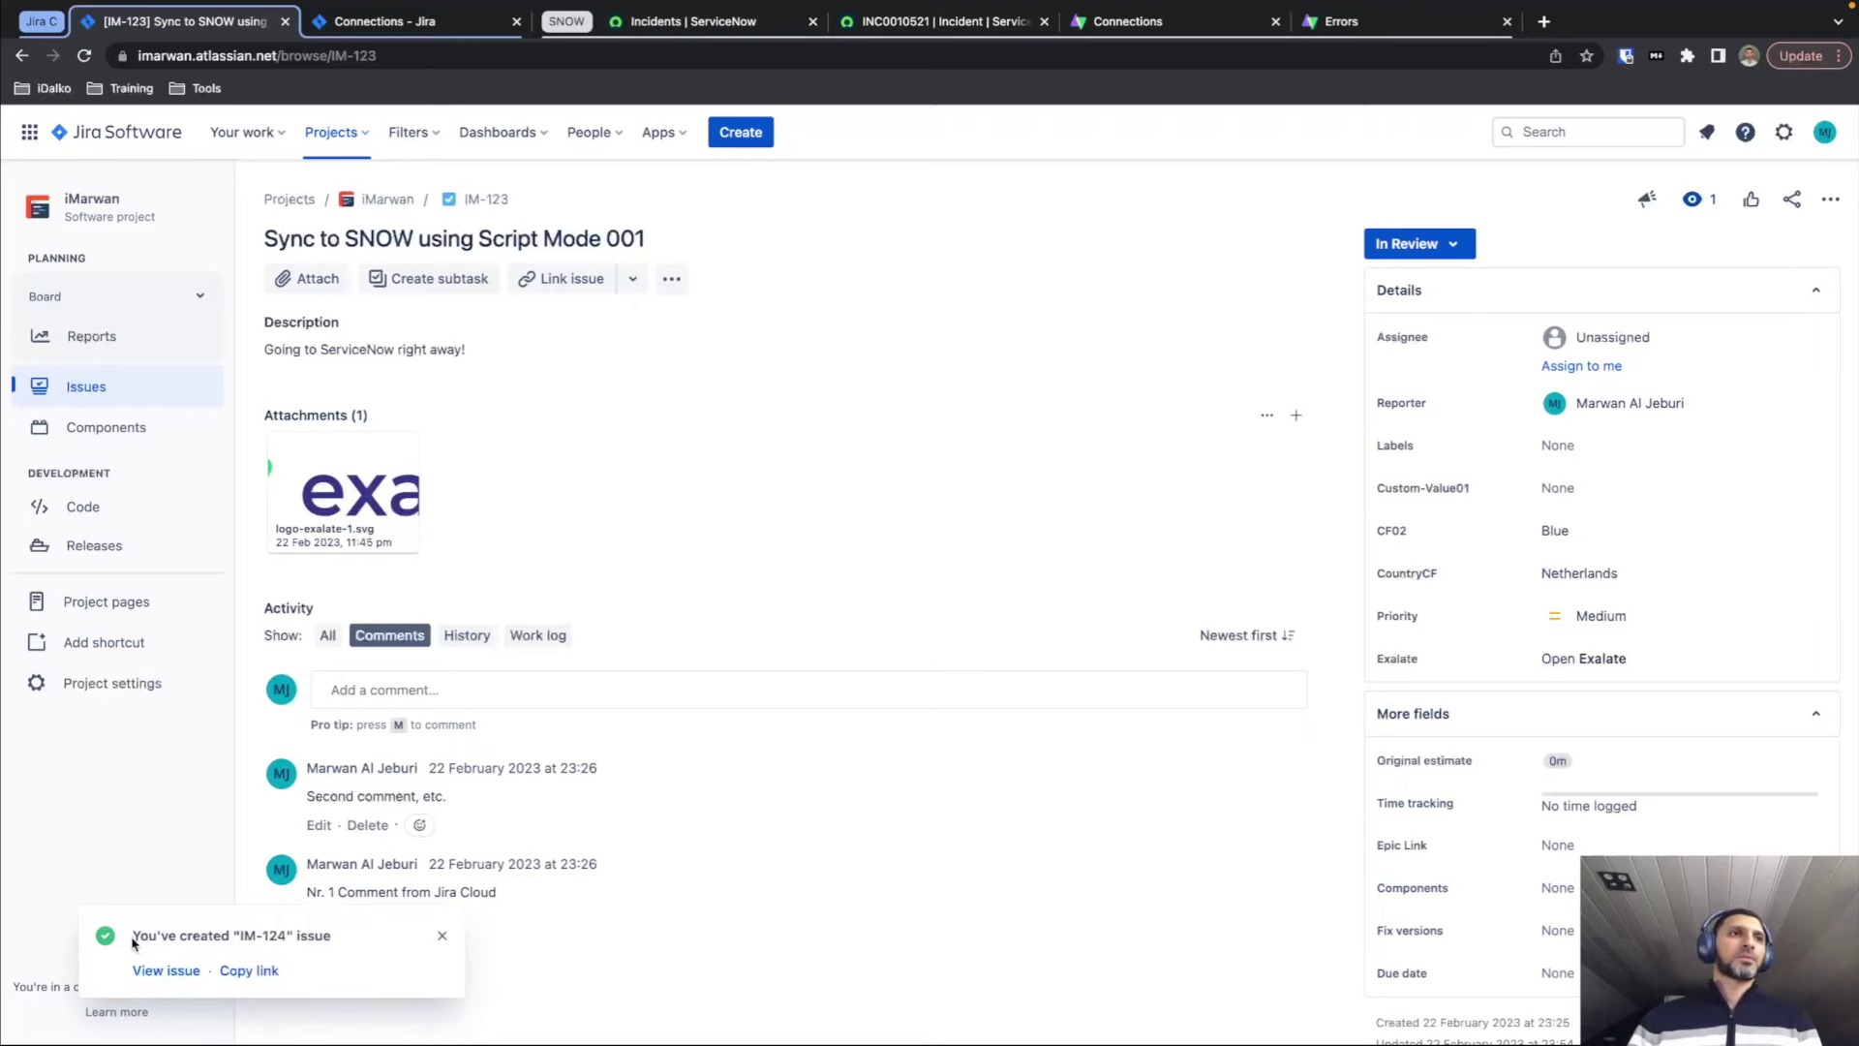
# Open the newly created issue and check its Exalate synchronization status before any label is added.
pyautogui.click(160, 972)
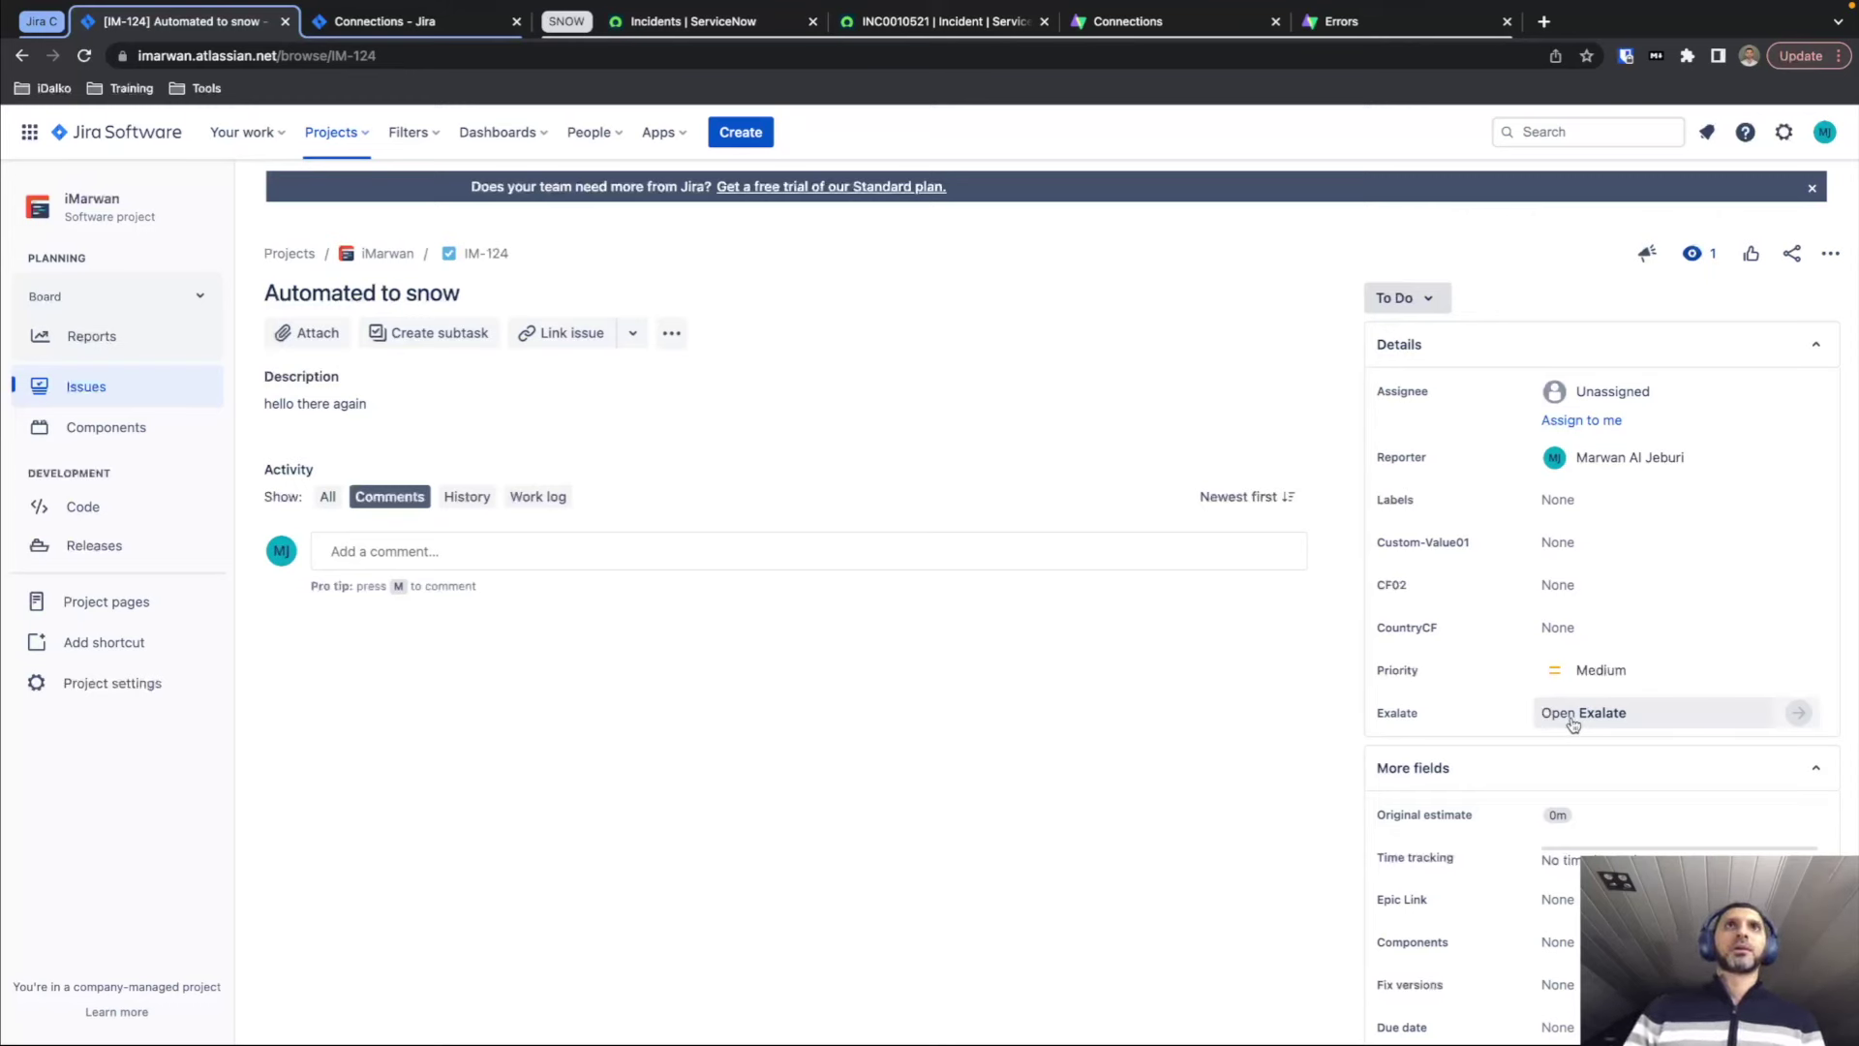
pyautogui.click(1572, 722)
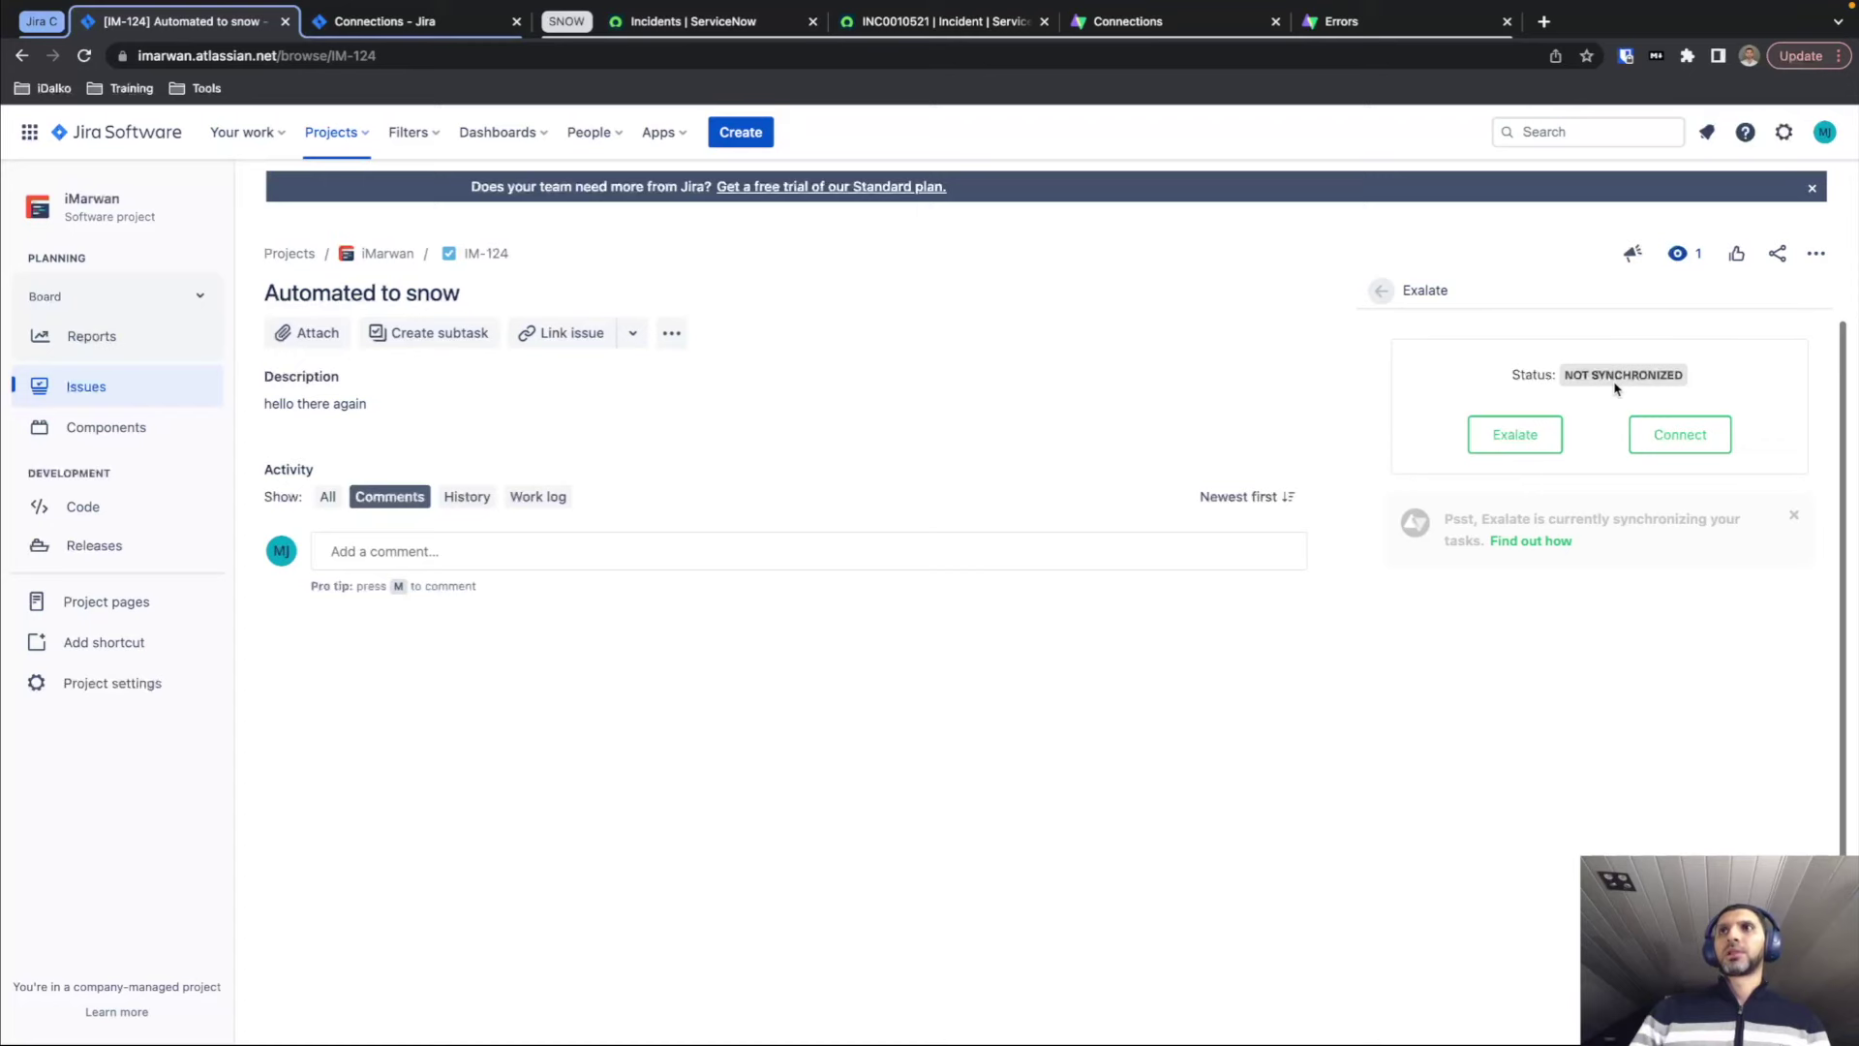
pyautogui.click(1431, 300)
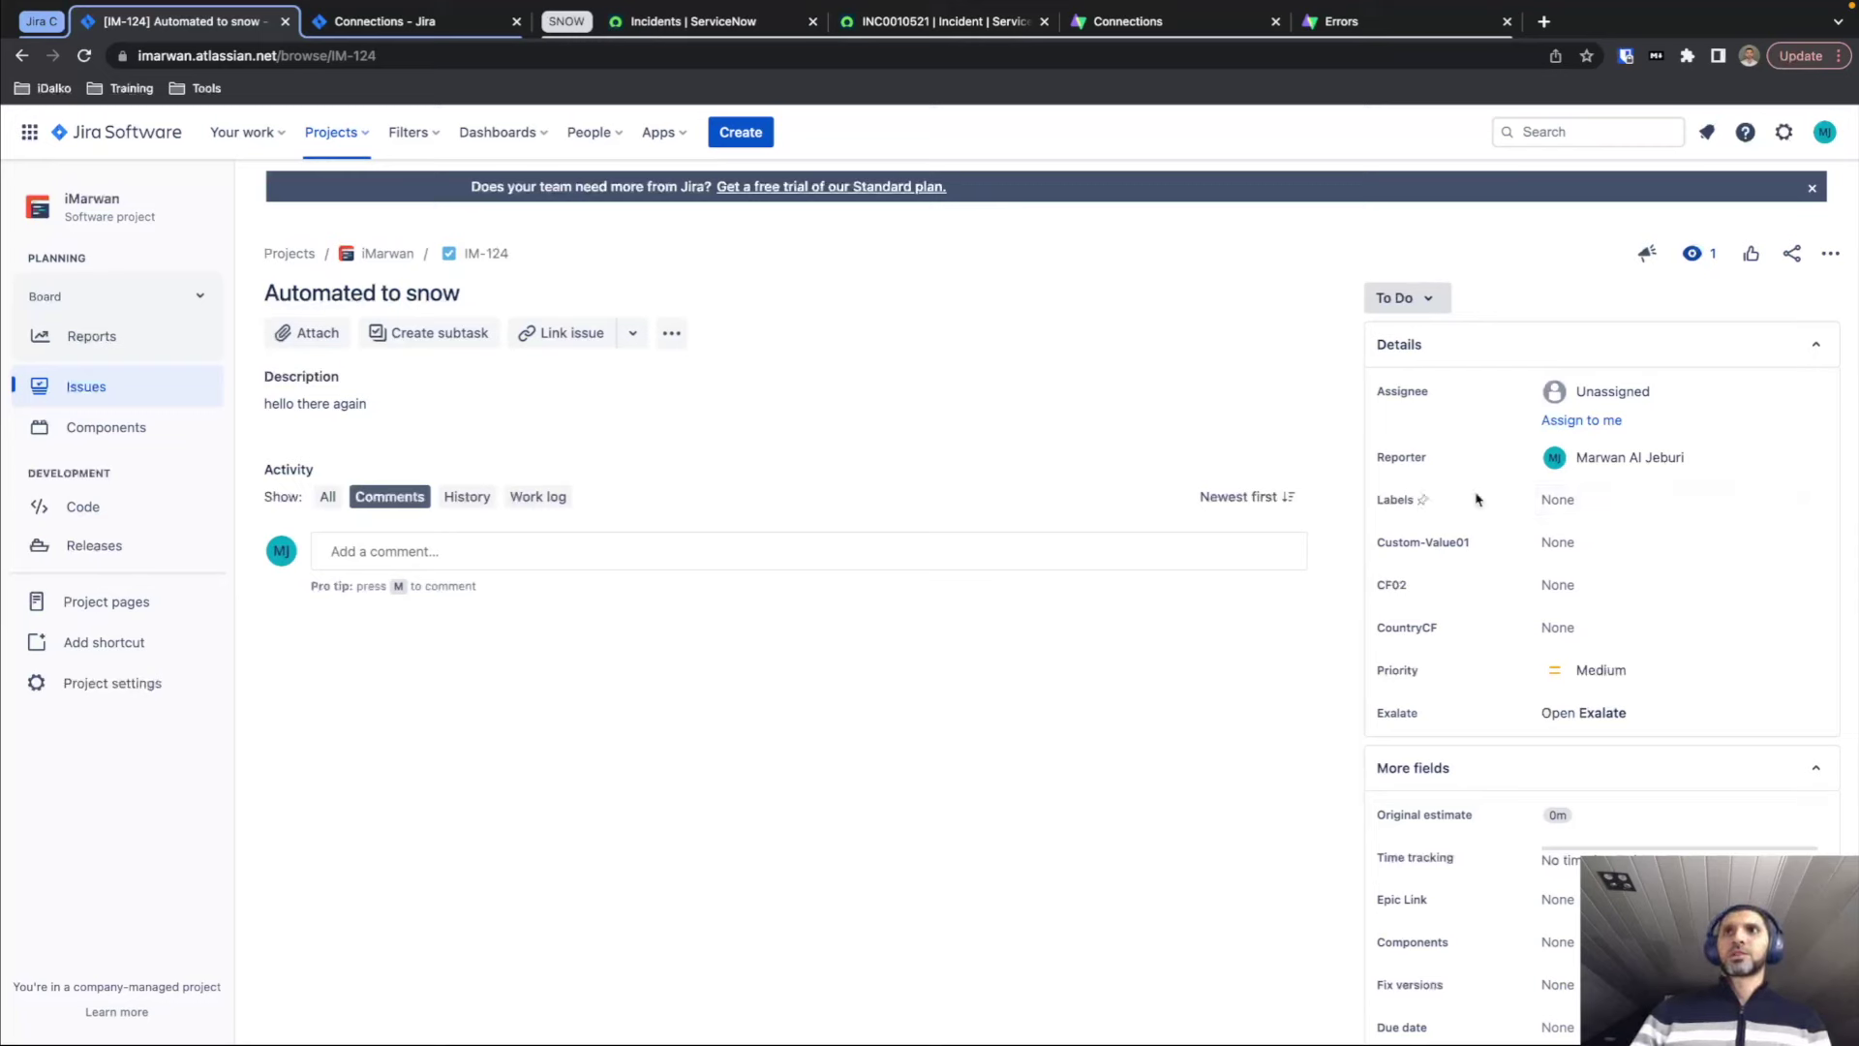
# Add the label Exalate to issue IM-124.
pyautogui.click(1564, 498)
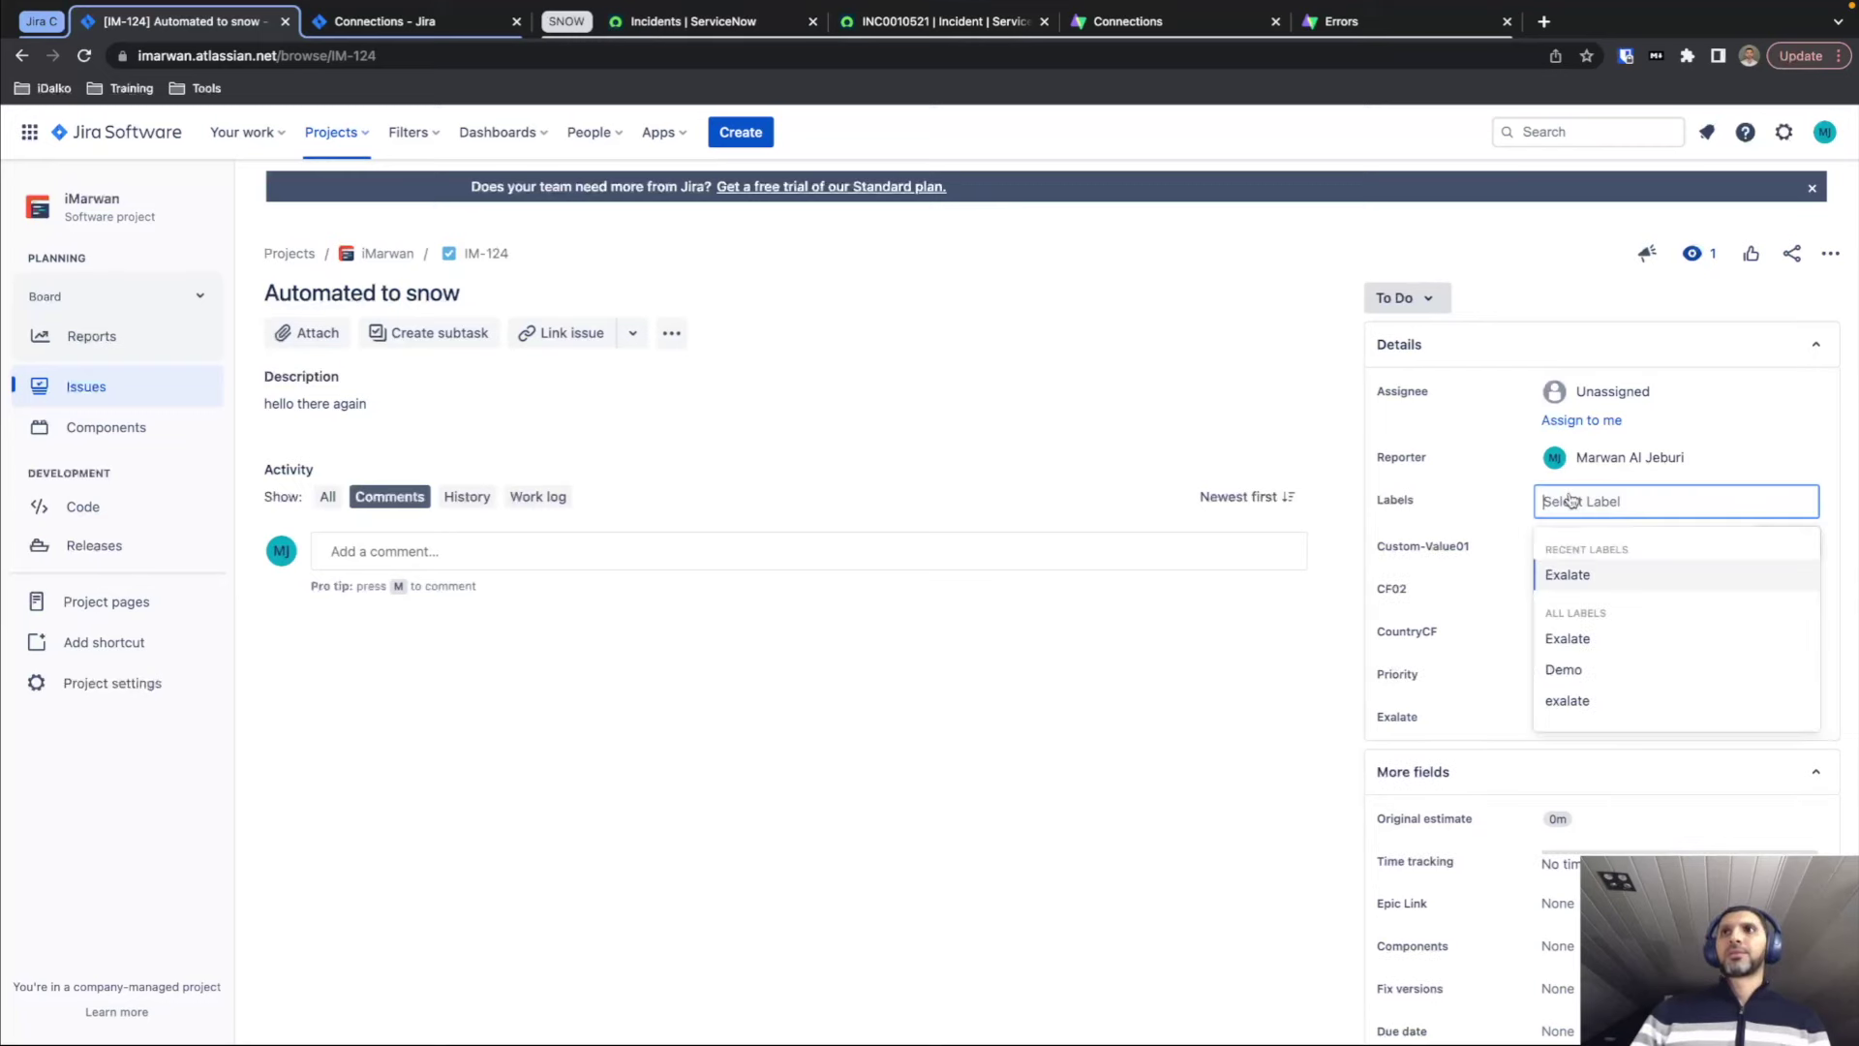
pyautogui.click(1581, 582)
pyautogui.click(1129, 709)
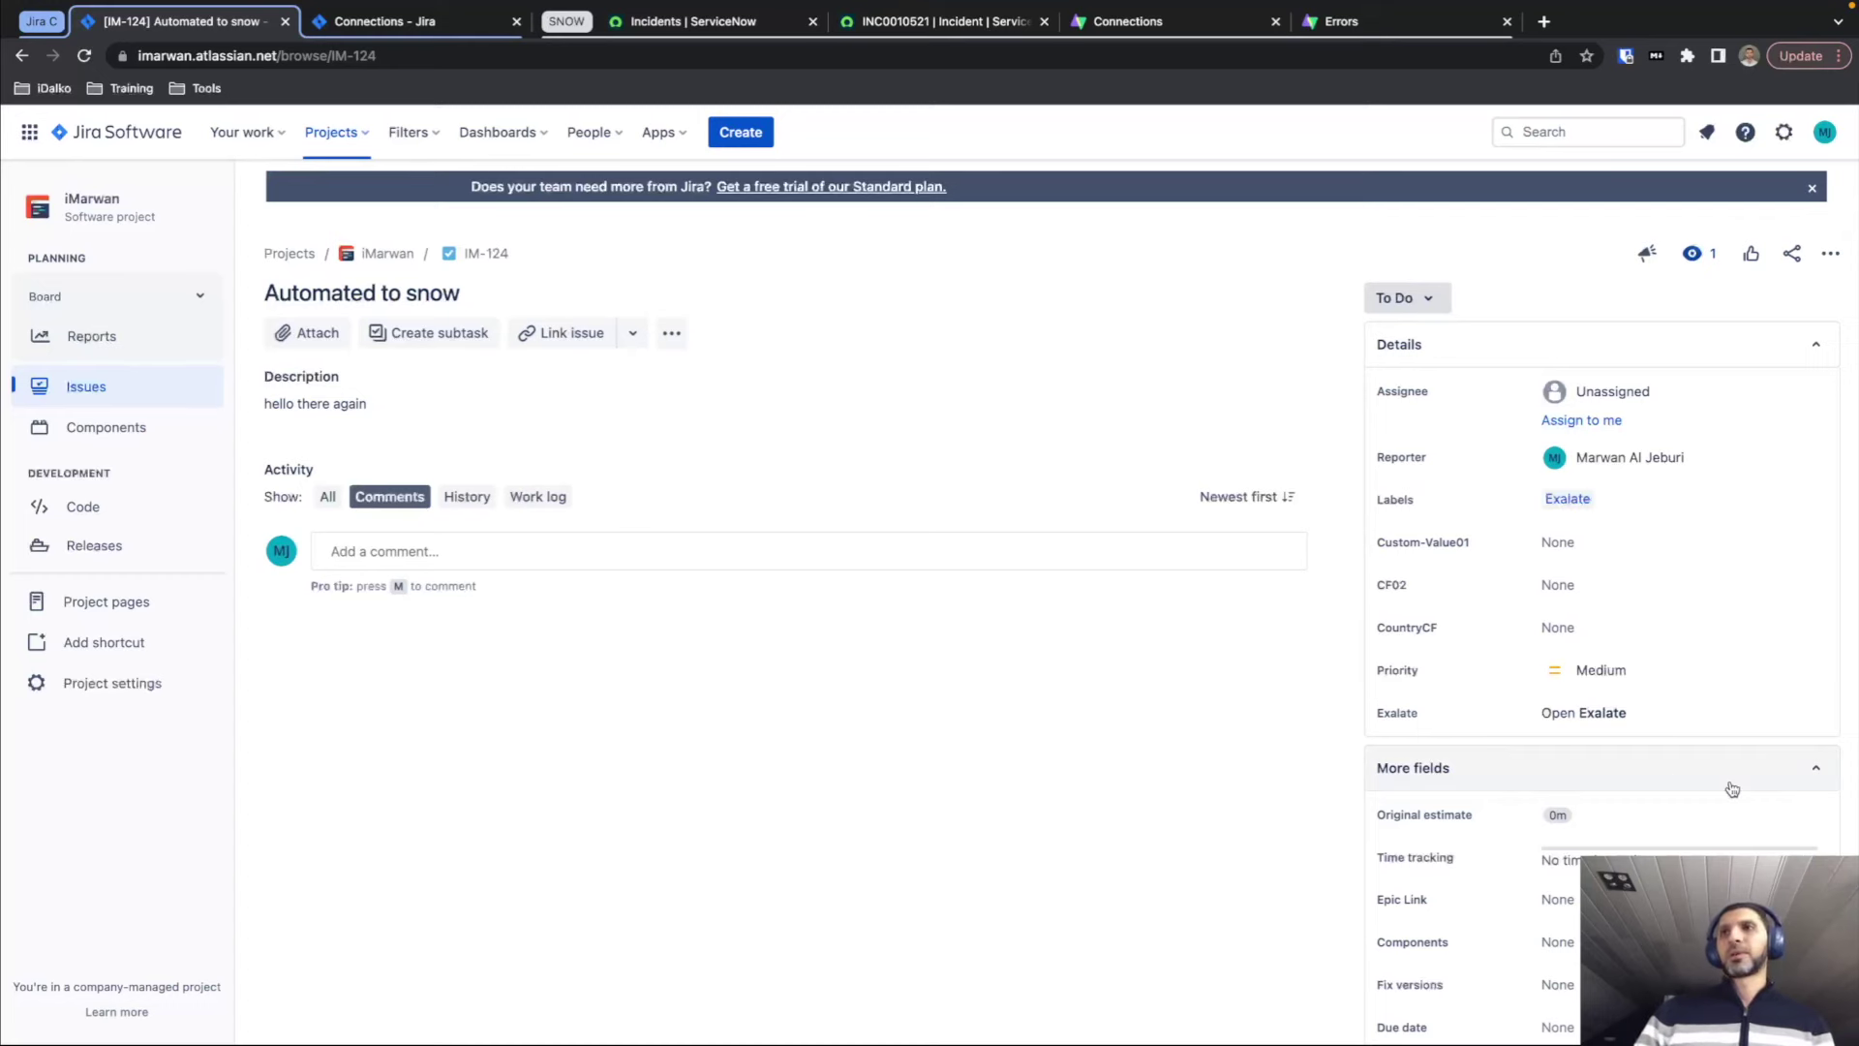
# Check the labelled issue's Exalate status and remote link, and return to the connection's triggers.
pyautogui.click(1631, 717)
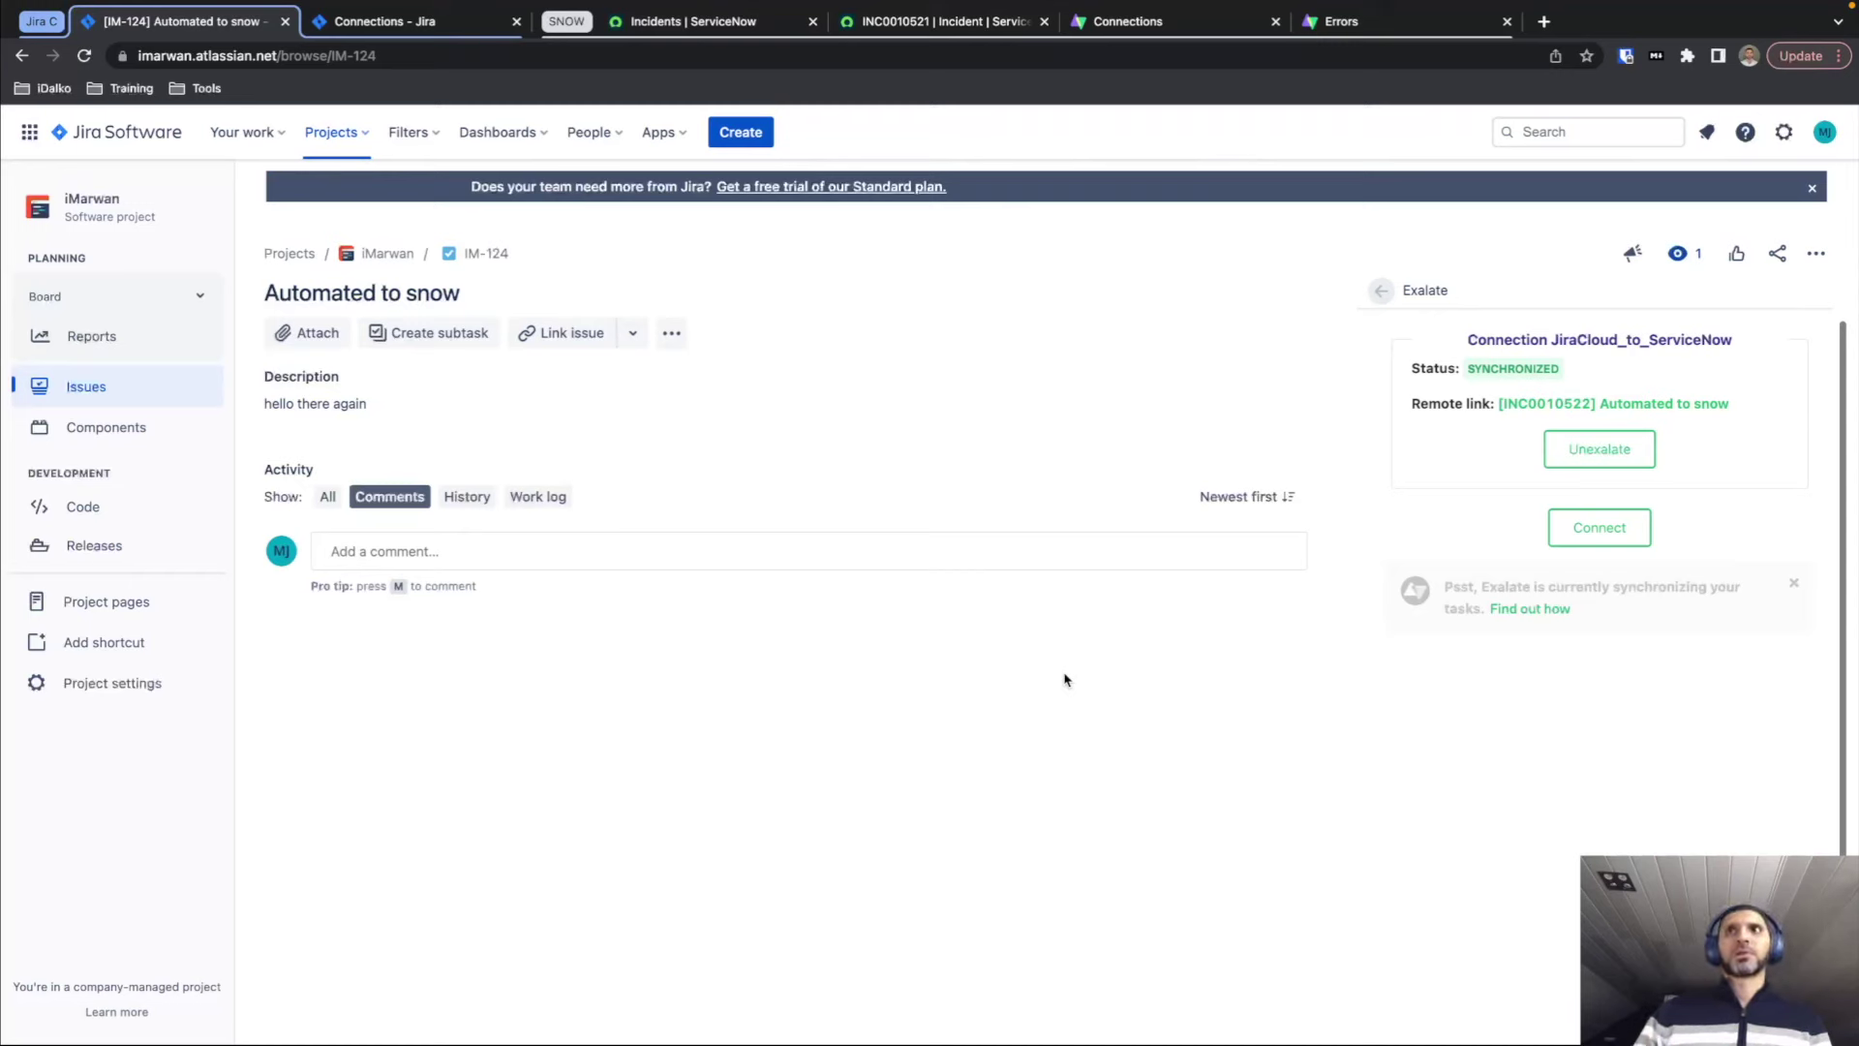
pyautogui.click(1419, 293)
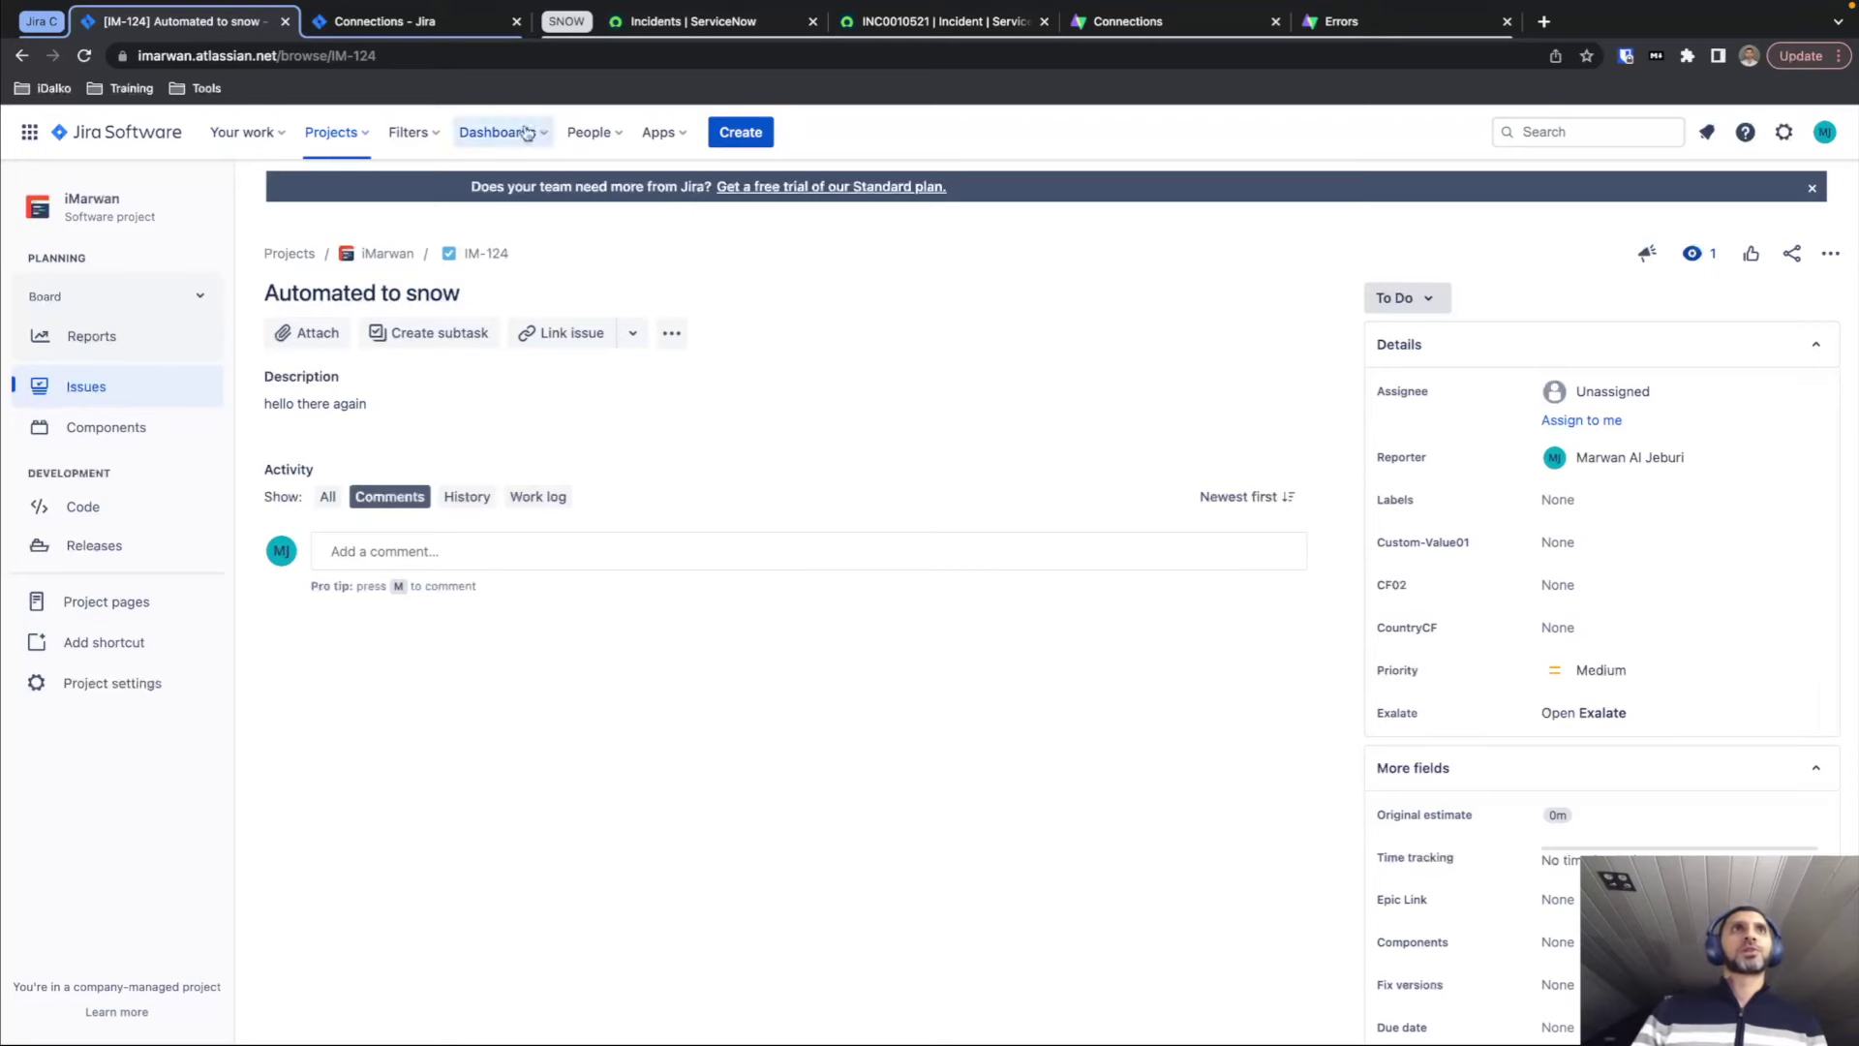
pyautogui.click(436, 28)
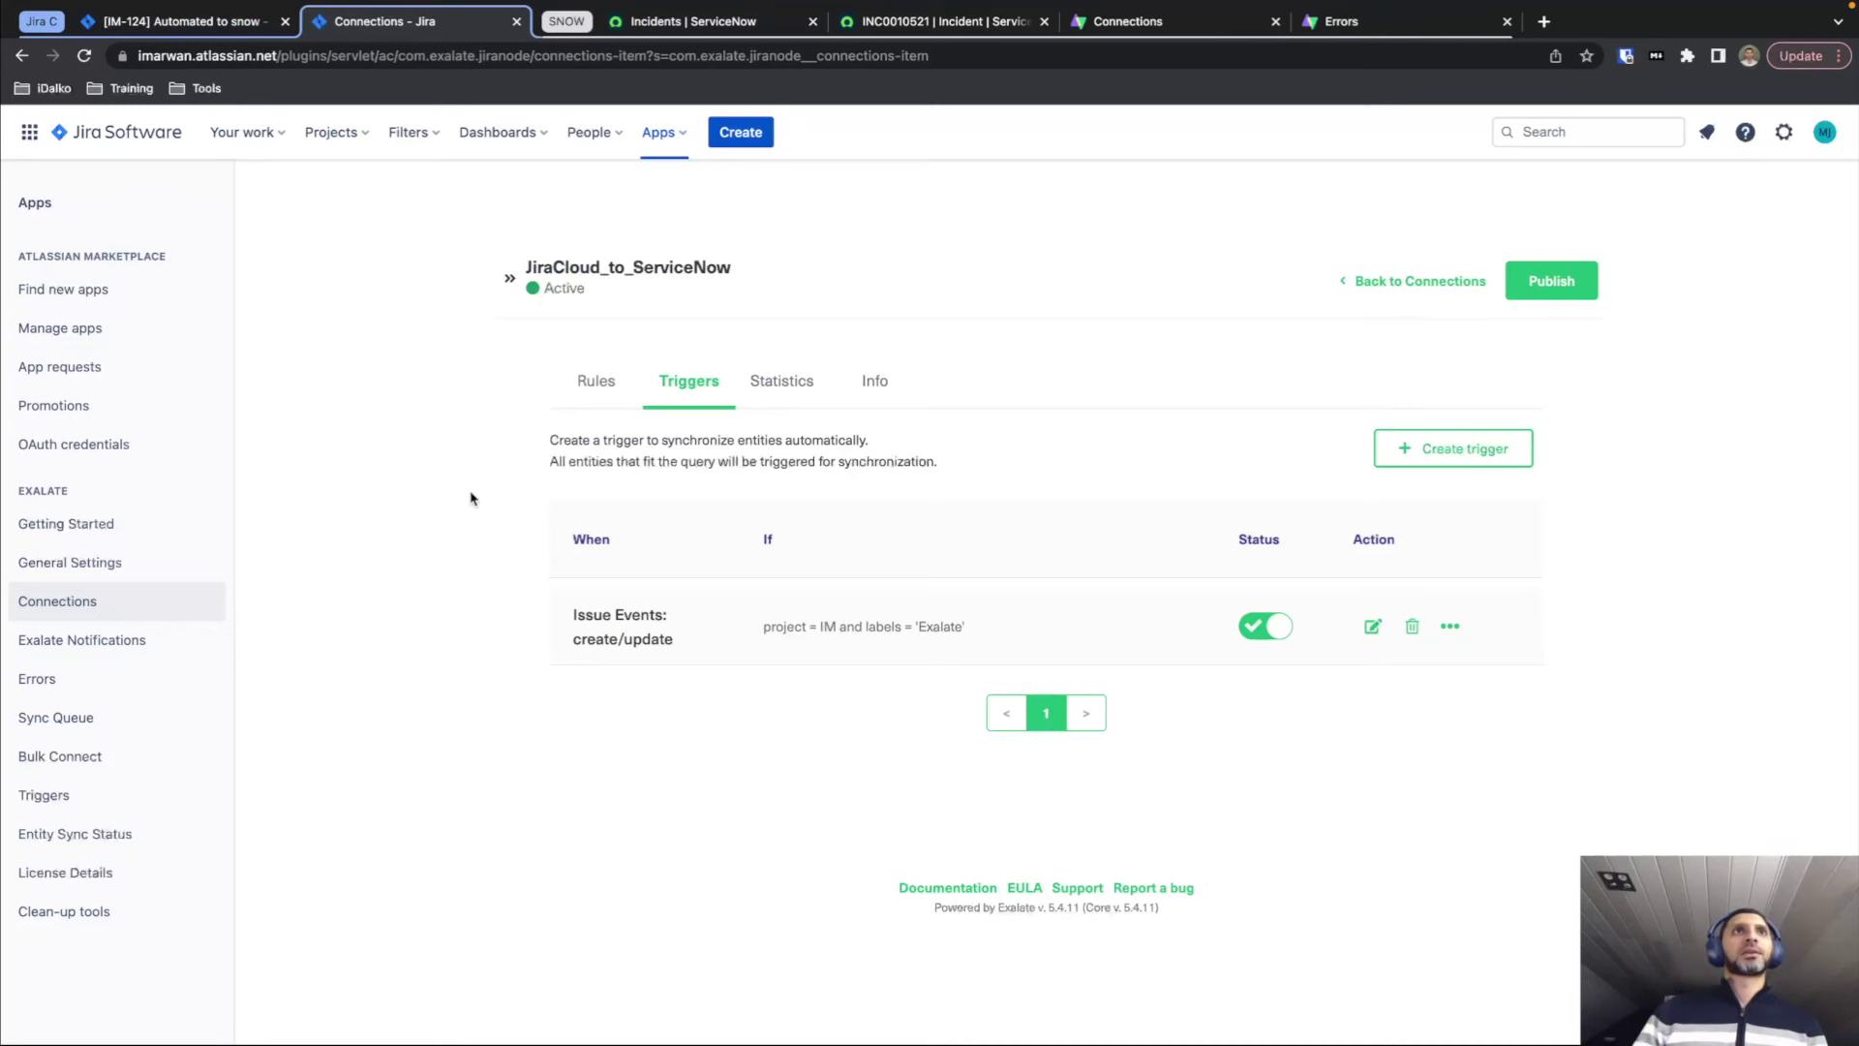